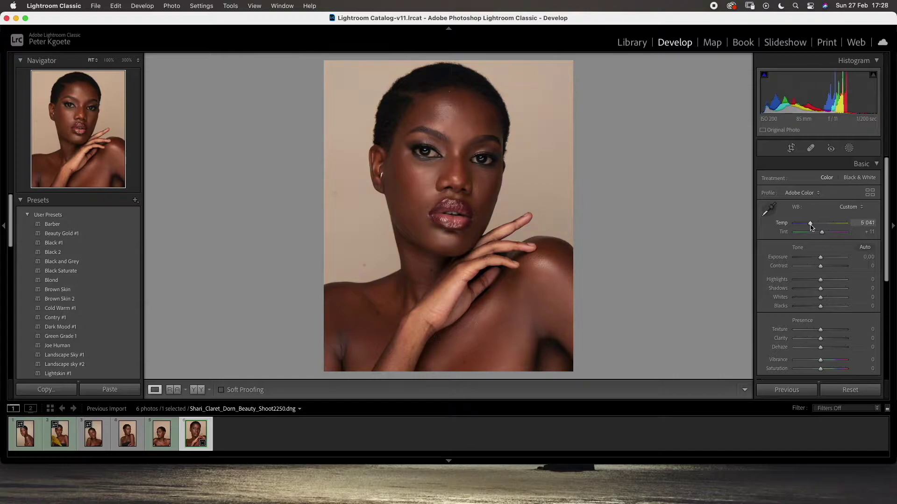
# Step: Adjust the portrait's basic tone with Highlights at -70 and Texture at +9, checking it against the unedited version
pyautogui.scroll(-3, 812, 226)
pyautogui.moveTo(810, 224)
pyautogui.mouseDown()
pyautogui.moveTo(821, 201)
pyautogui.moveTo(795, 224)
pyautogui.moveTo(819, 232)
pyautogui.moveTo(815, 246)
pyautogui.moveTo(818, 209)
pyautogui.mouseUp()
pyautogui.scroll(-3, 820, 256)
pyautogui.click(445, 188)
pyautogui.click(444, 189)
pyautogui.press('\\')
pyautogui.press('\\')
pyautogui.scroll(1, 798, 188)
pyautogui.scroll(-2, 799, 188)
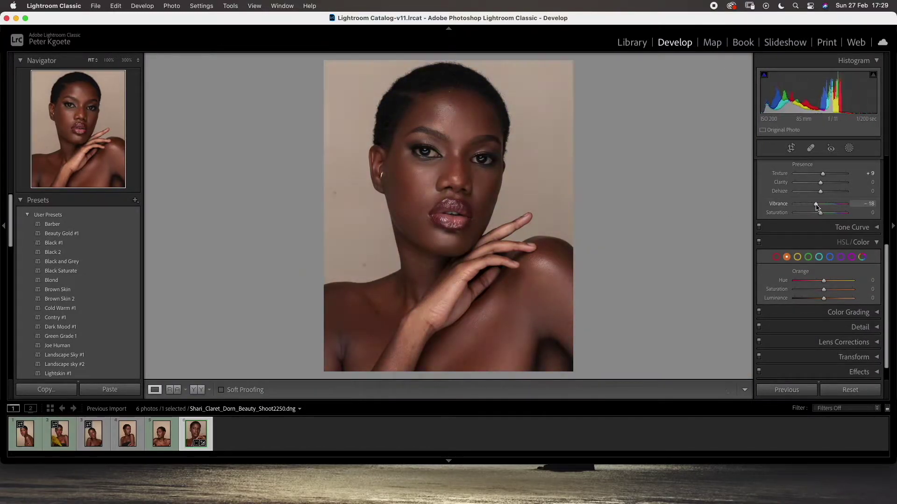
# Step: Set Vibrance to -15 and Saturation to +2, comparing the portrait before and after
pyautogui.press('\\')
pyautogui.press('\\')
pyautogui.press('\\')
pyautogui.press('\\')
pyautogui.press('\\')
pyautogui.press('\\')
# Step: Add a highlight point and a shadow point at input 63, output 62 to the tone curve, and compare with the original
pyautogui.click(847, 228)
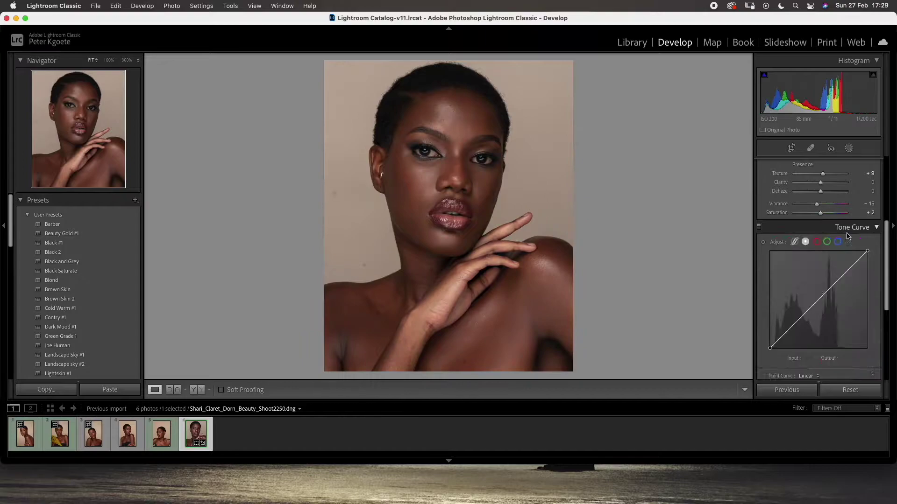
pyautogui.scroll(-2, 846, 233)
pyautogui.click(793, 267)
pyautogui.click(843, 217)
pyautogui.press('\\')
pyautogui.press('\\')
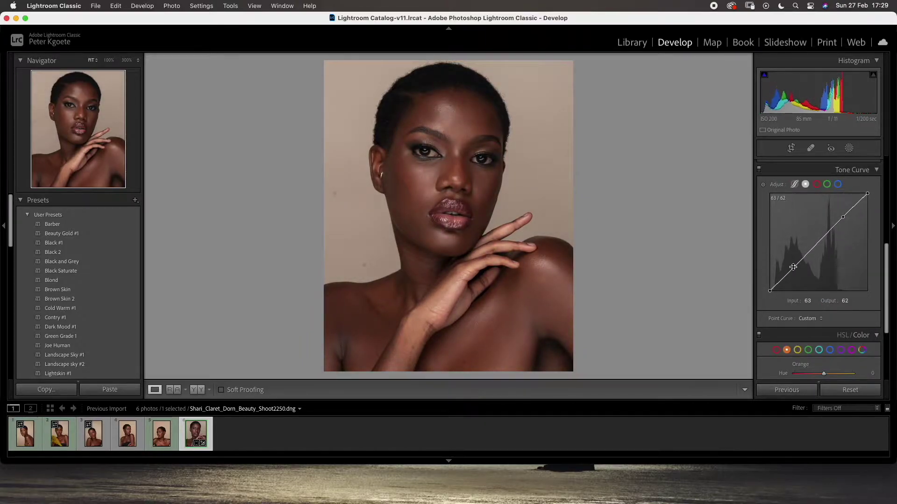
# Step: Lower the orange saturation and luminance to -10 and the red saturation to about -47 in the HSL colour adjustments
pyautogui.scroll(2, 817, 234)
pyautogui.click(837, 223)
pyautogui.click(815, 224)
pyautogui.click(820, 208)
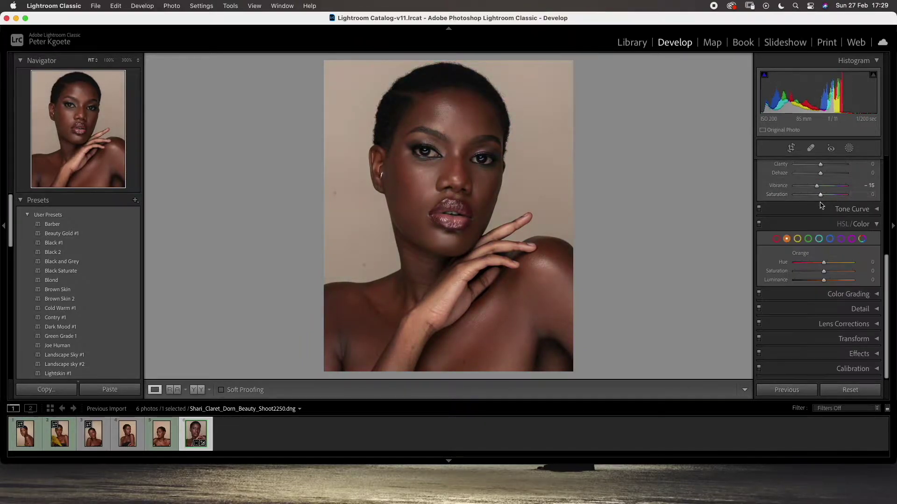
pyautogui.moveTo(823, 280)
pyautogui.mouseDown()
pyautogui.moveTo(821, 272)
pyautogui.moveTo(819, 280)
pyautogui.mouseUp()
pyautogui.moveTo(795, 272); pyautogui.dragTo(778, 280)
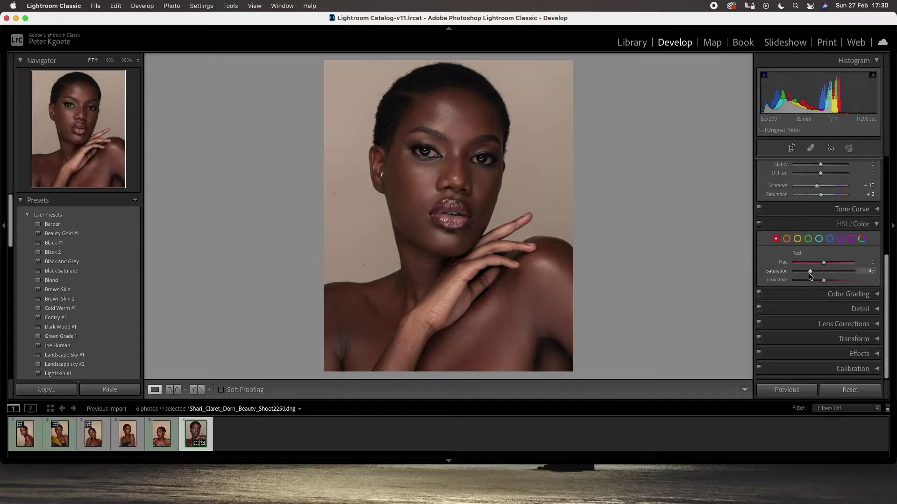
# Step: Lower the purple saturation to -35, reduce the magenta saturation and keep the yellow luminance at 0
pyautogui.press('\\')
pyautogui.press('\\')
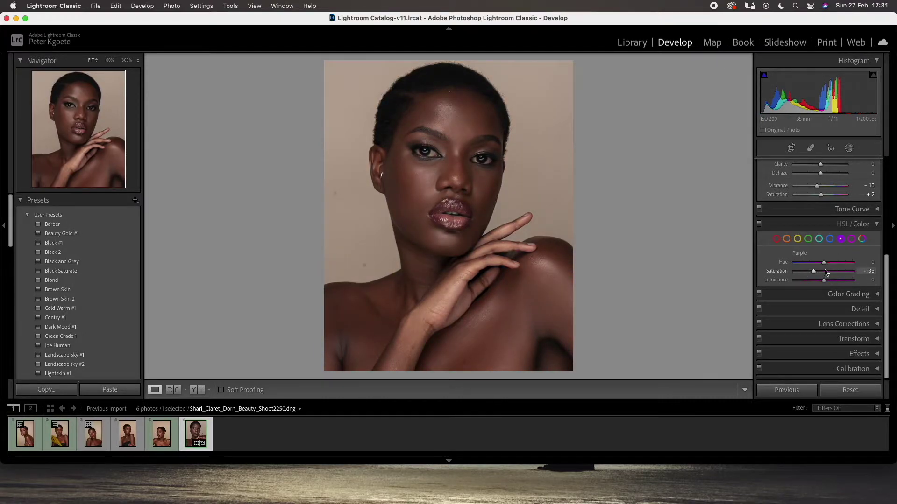
pyautogui.click(851, 239)
pyautogui.moveTo(823, 272); pyautogui.dragTo(800, 283)
pyautogui.click(798, 239)
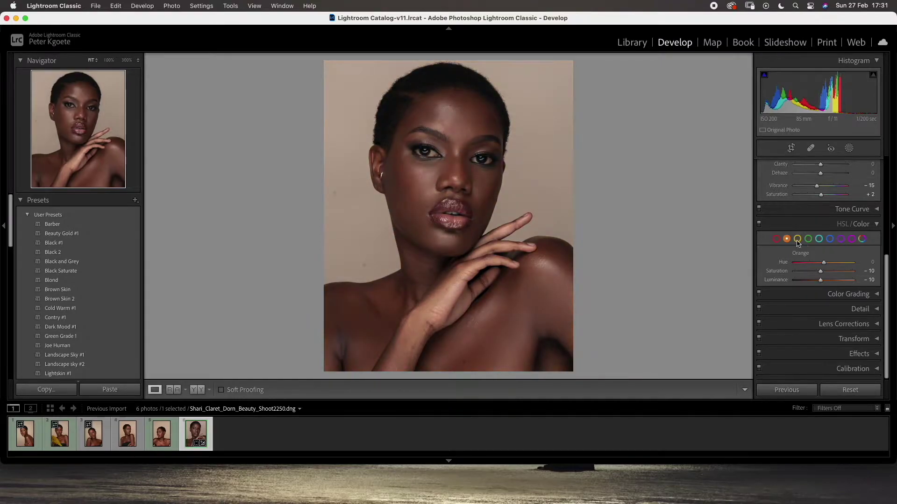
pyautogui.doubleClick(799, 280)
# Step: Set Shadows to -5, Blacks to -5 and Vibrance to -20 in the basic adjustments
pyautogui.scroll(5, 819, 262)
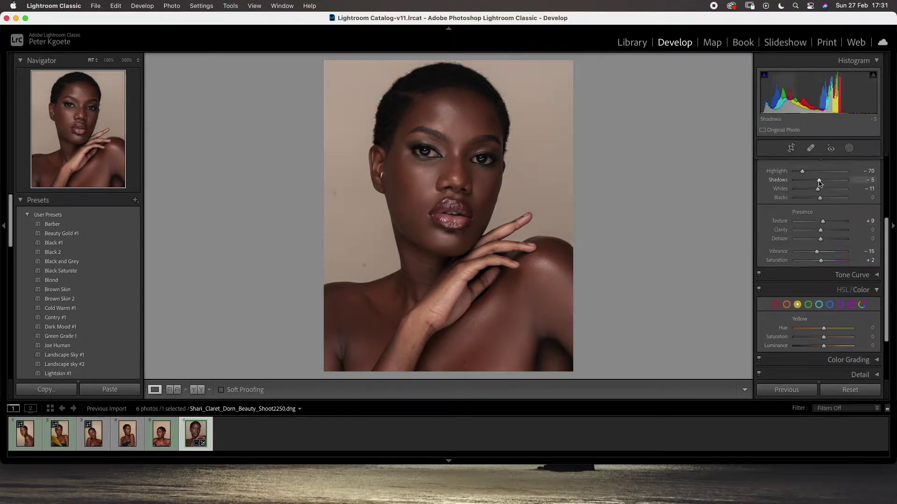
pyautogui.moveTo(820, 197); pyautogui.dragTo(818, 198)
pyautogui.scroll(4, 817, 200)
pyautogui.moveTo(817, 356); pyautogui.dragTo(816, 361)
pyautogui.scroll(-5, 836, 273)
# Step: Give the midtones a very slight green tint with Color Grading and toggle the grading to compare
pyautogui.click(843, 289)
pyautogui.moveTo(819, 232); pyautogui.dragTo(817, 231)
pyautogui.click(759, 170)
pyautogui.click(758, 170)
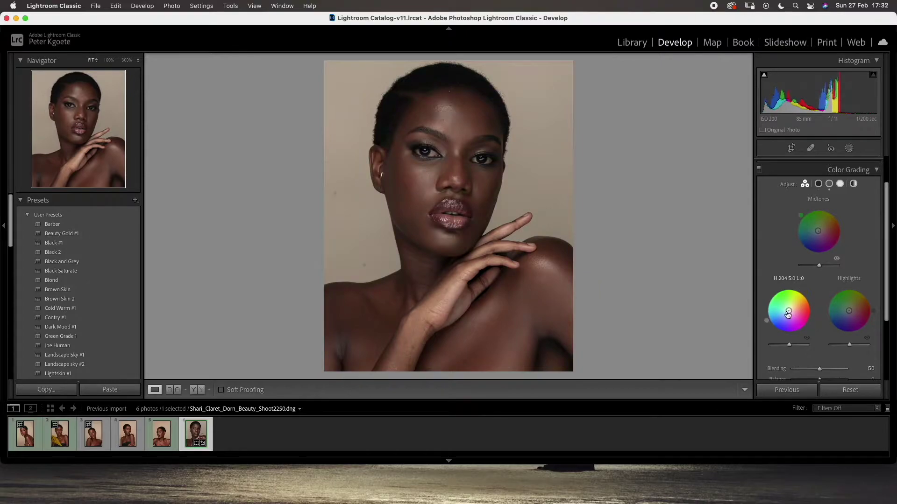
# Step: Grade the highlights with hue 165 and saturation 5, and fine-tune the shadow and midtone tints
pyautogui.moveTo(845, 310); pyautogui.dragTo(848, 310)
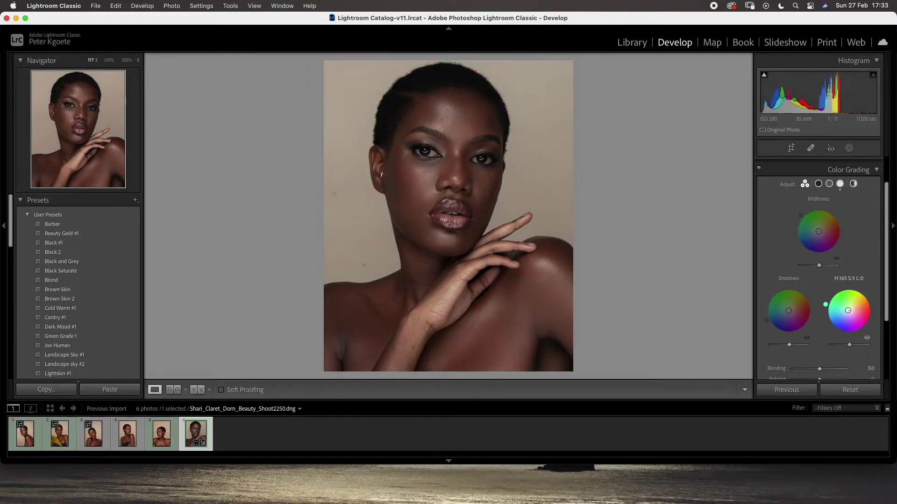
pyautogui.moveTo(788, 311); pyautogui.dragTo(788, 312)
pyautogui.moveTo(818, 232); pyautogui.dragTo(818, 232)
pyautogui.scroll(1, 805, 276)
pyautogui.moveTo(788, 325); pyautogui.dragTo(788, 325)
pyautogui.click(848, 184)
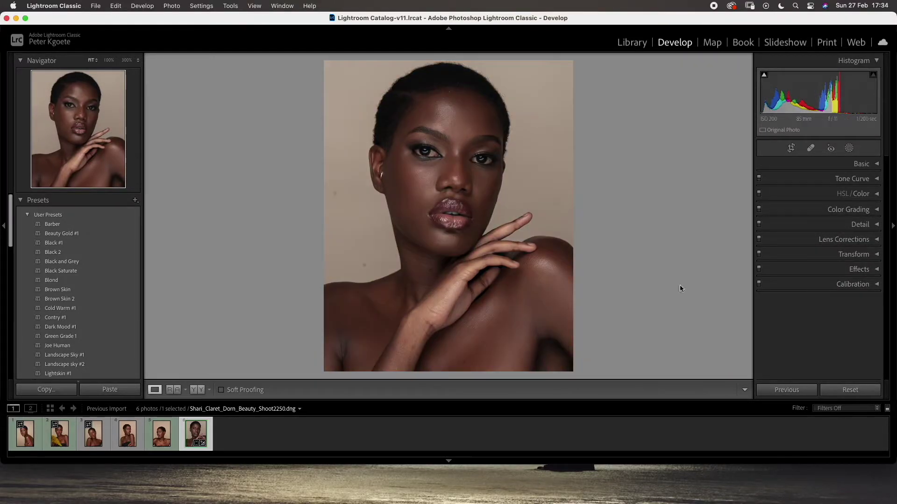
# Step: Set the calibration's Red Primary saturation to -11 and Blue Primary saturation to -4, and compare before and after
pyautogui.click(852, 271)
pyautogui.moveTo(811, 306); pyautogui.dragTo(818, 307)
pyautogui.moveTo(821, 370); pyautogui.dragTo(819, 371)
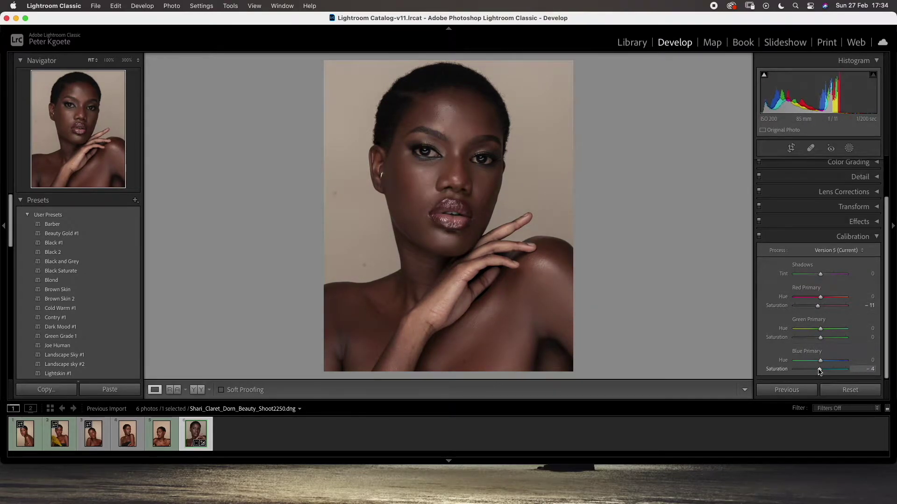
pyautogui.click(852, 237)
pyautogui.press('\\')
pyautogui.press('\\')
pyautogui.press('\\')
pyautogui.press('\\')
# Step: Raise the middle of the tone curve with a point at about input 125, output 131
pyautogui.click(852, 178)
pyautogui.click(805, 193)
pyautogui.moveTo(817, 252); pyautogui.dragTo(817, 249)
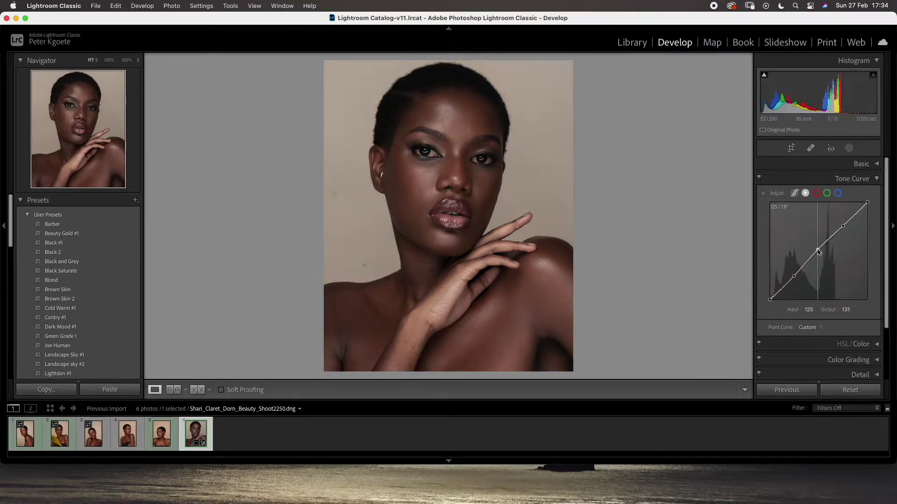
pyautogui.click(854, 178)
# Step: Set Shadows to -11, Whites to 0 and Tint to +10, and compare with the unedited portrait
pyautogui.click(859, 164)
pyautogui.moveTo(823, 299); pyautogui.dragTo(817, 294)
pyautogui.scroll(-2, 823, 301)
pyautogui.click(852, 354)
pyautogui.click(854, 220)
pyautogui.scroll(1, 867, 192)
pyautogui.moveTo(822, 224); pyautogui.dragTo(822, 225)
pyautogui.press('\\')
pyautogui.press('\\')
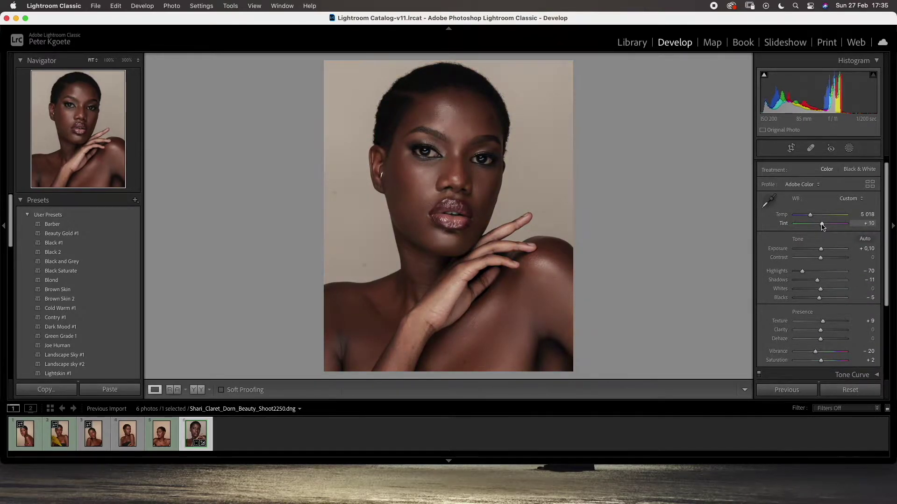
# Step: Inspect the face up close, set Contrast to +3 and compare before and after
pyautogui.click(425, 184)
pyautogui.click(426, 184)
pyautogui.moveTo(820, 259); pyautogui.dragTo(821, 259)
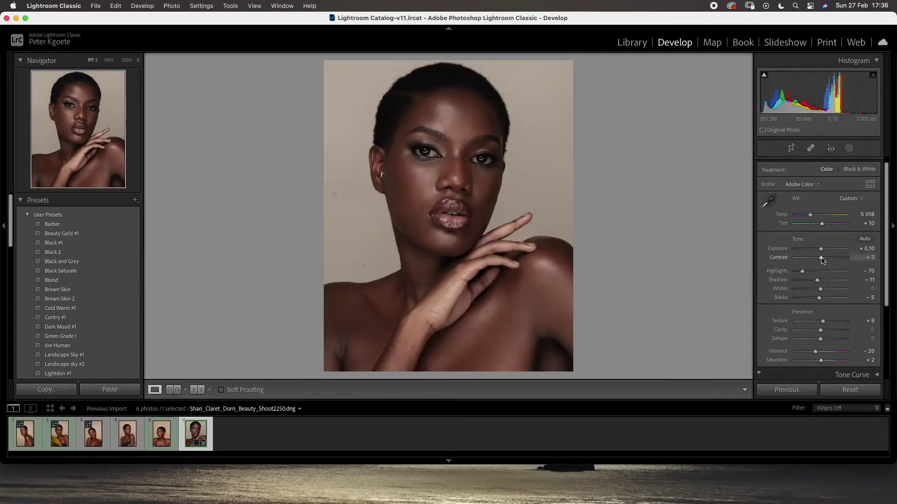
pyautogui.press('\\')
pyautogui.press('\\')
pyautogui.press('super+1')
# Step: Toggle the tone curve to check its effect and adjust its shadow point to input 64, output 62
pyautogui.click(760, 179)
pyautogui.click(759, 179)
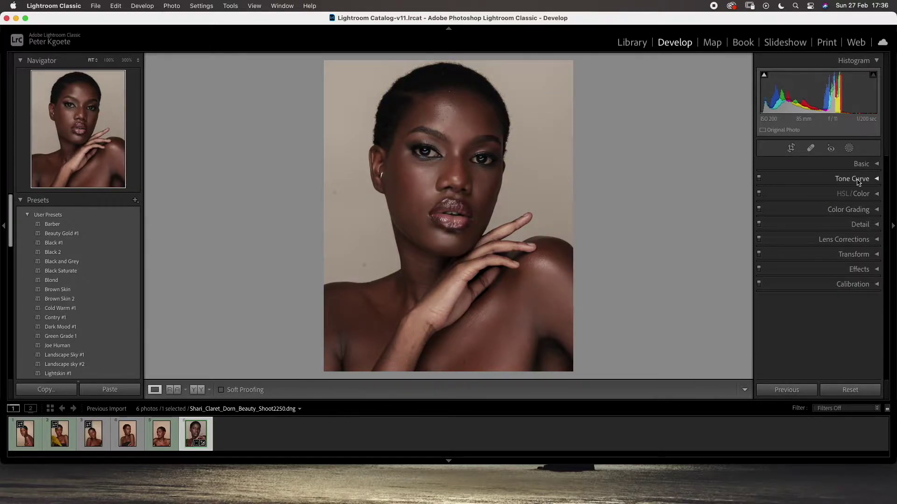
pyautogui.click(856, 179)
pyautogui.click(794, 278)
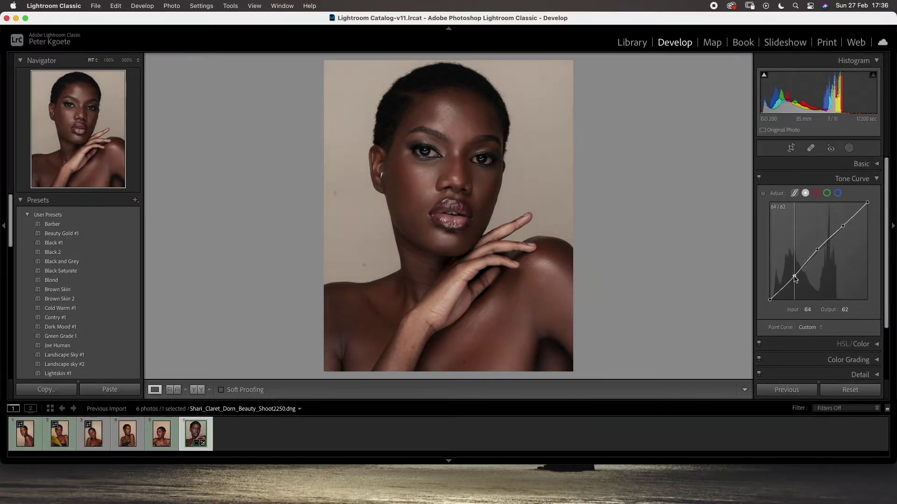
pyautogui.click(876, 179)
pyautogui.click(825, 166)
pyautogui.click(858, 164)
pyautogui.click(856, 180)
pyautogui.click(855, 180)
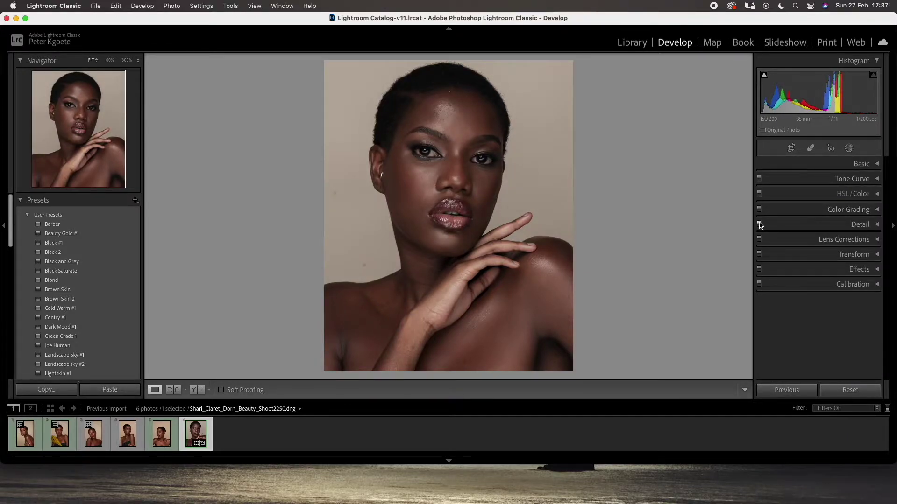
# Step: Set the sharpening amount to 42 and inspect the detail on the hand
pyautogui.click(875, 225)
pyautogui.moveTo(808, 247); pyautogui.dragTo(809, 248)
pyautogui.click(475, 256)
pyautogui.click(474, 257)
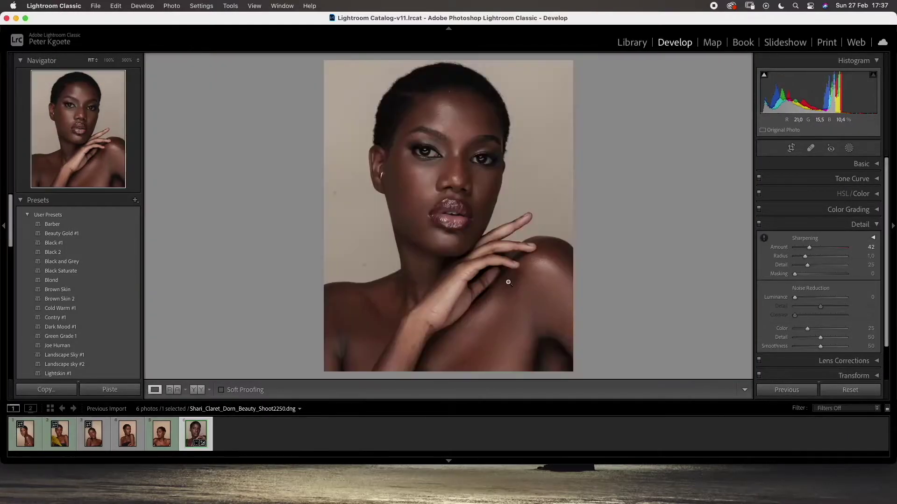
pyautogui.click(855, 225)
# Step: Remove chromatic aberration and enable the Sigma 85mm lens profile corrections, comparing the portrait before and after
pyautogui.click(794, 239)
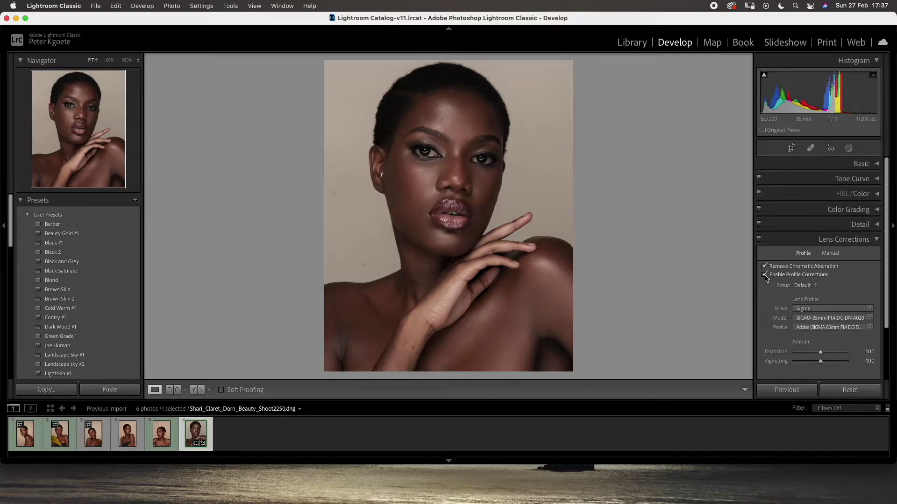
pyautogui.click(765, 275)
pyautogui.click(844, 239)
pyautogui.press('\\')
pyautogui.press('\\')
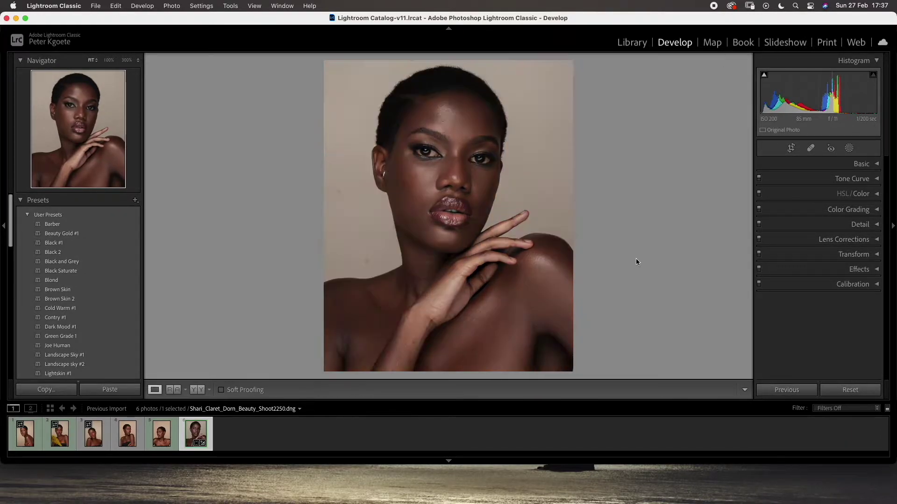
# Step: Crop the second photo, with the yellow dried plant, to the 4 x 5 / 8 x 10 aspect, framed on the model
pyautogui.rightClick(427, 104)
pyautogui.click(96, 443)
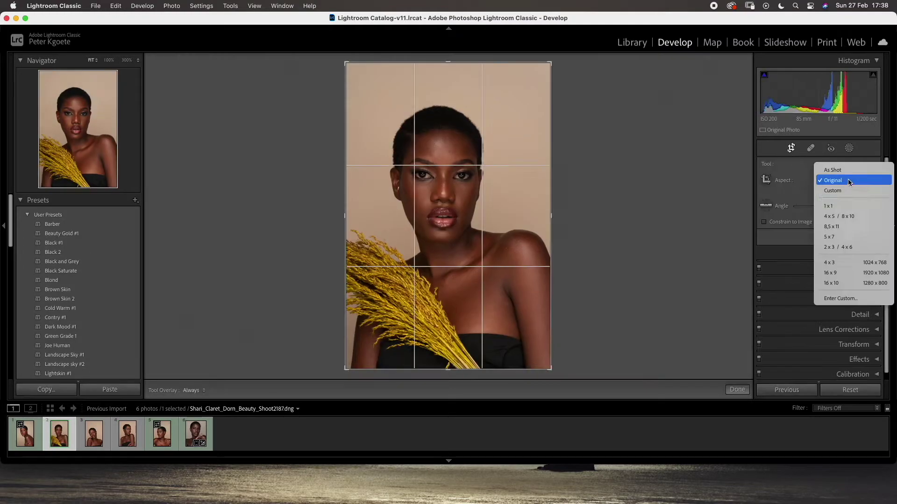
pyautogui.click(821, 180)
pyautogui.moveTo(495, 301); pyautogui.dragTo(509, 313)
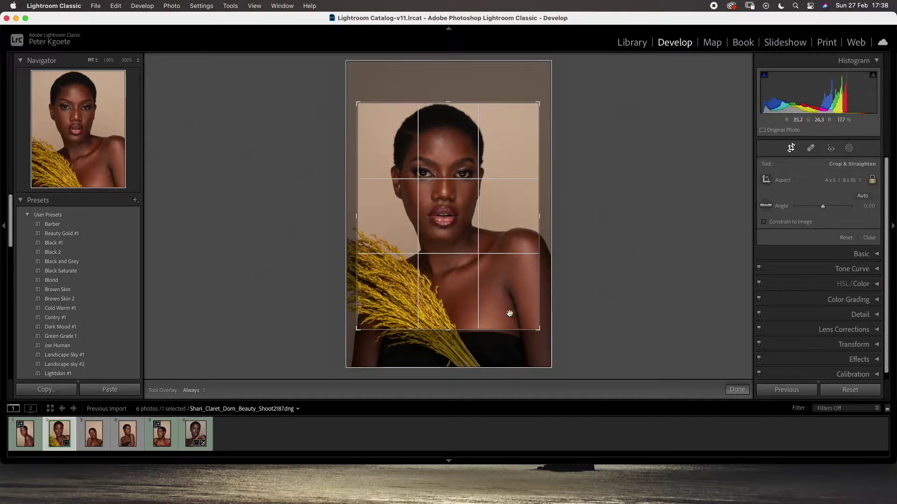
# Step: Crop the first photo to 4 x 5 / 8 x 10 around the model and apply the same develop adjustments to it
pyautogui.click(791, 148)
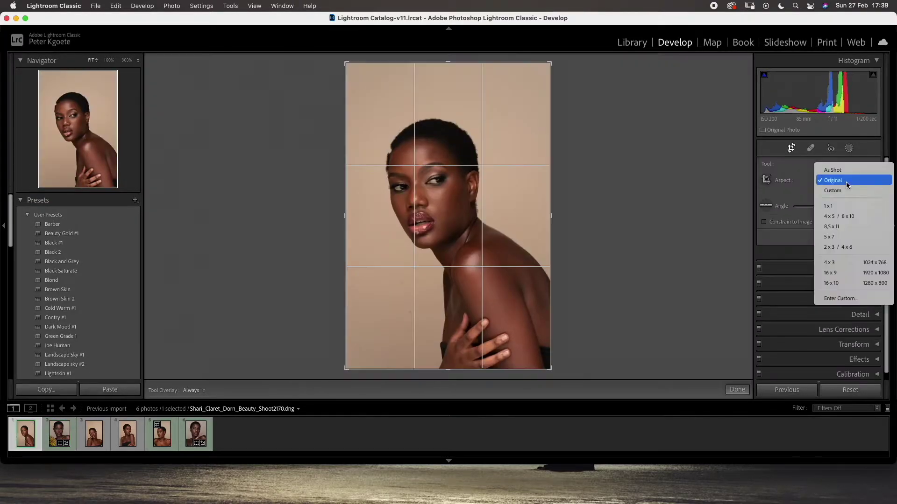
pyautogui.click(846, 183)
pyautogui.moveTo(497, 185); pyautogui.dragTo(506, 200)
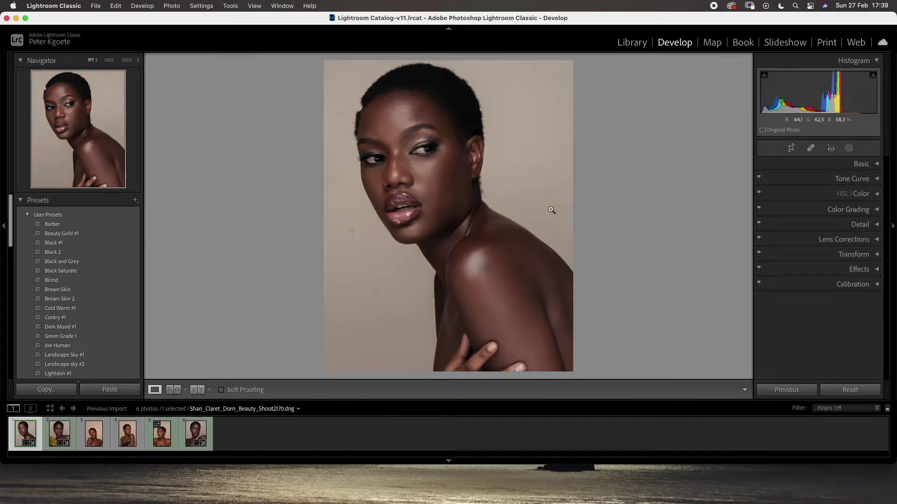
# Step: Crop the fifth photo to 4 x 5 / 8 x 10, framing the model's head and shoulders
pyautogui.press('Right')
pyautogui.press('Right')
pyautogui.press('Right')
pyautogui.press('Right')
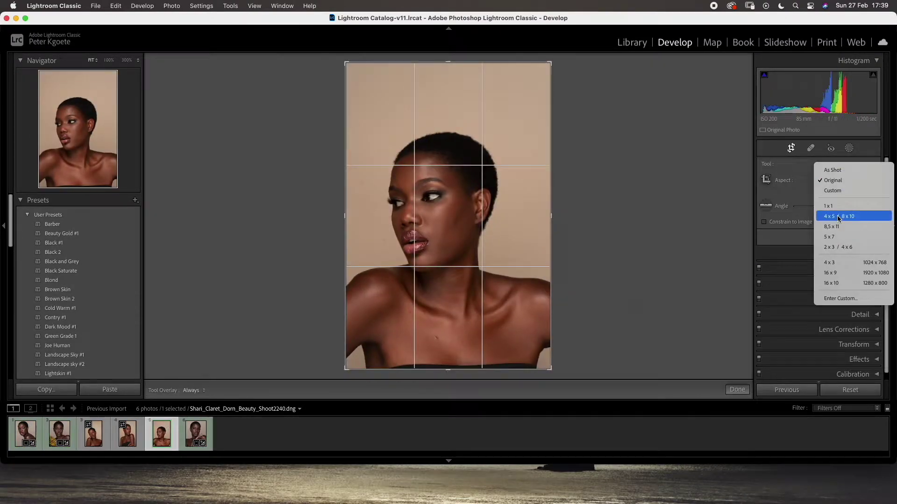
pyautogui.click(811, 212)
pyautogui.moveTo(451, 141); pyautogui.dragTo(451, 129)
pyautogui.press('Return')
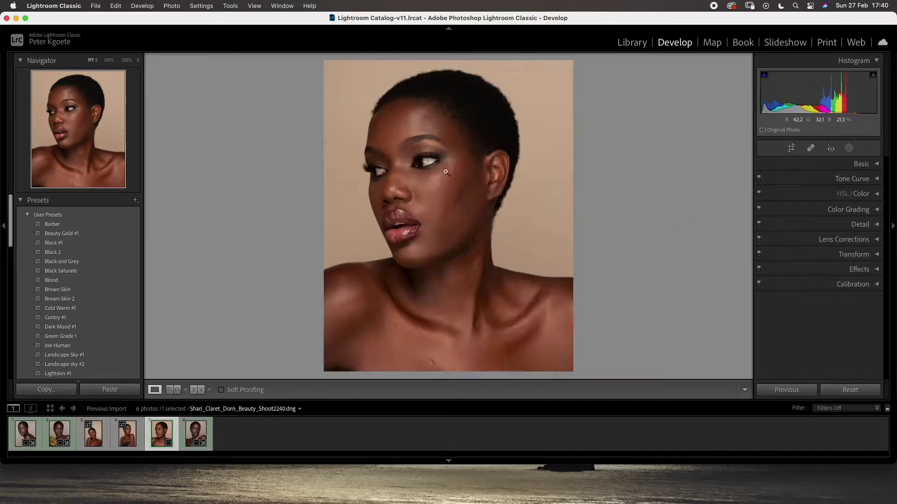
# Step: Compare the edited photos for a consistent look and open the second one in Photoshop 2022
pyautogui.click(196, 433)
pyautogui.click(60, 434)
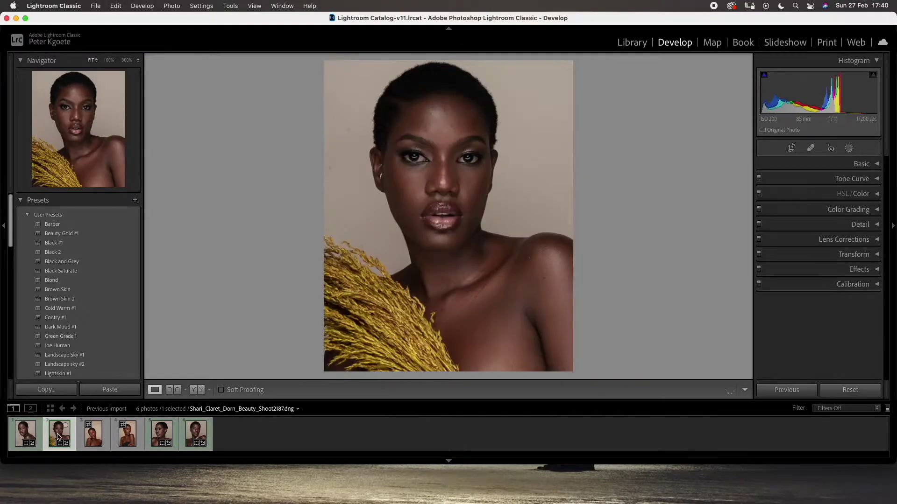
pyautogui.click(25, 433)
pyautogui.click(196, 434)
pyautogui.click(160, 436)
pyautogui.click(60, 434)
pyautogui.rightClick(428, 171)
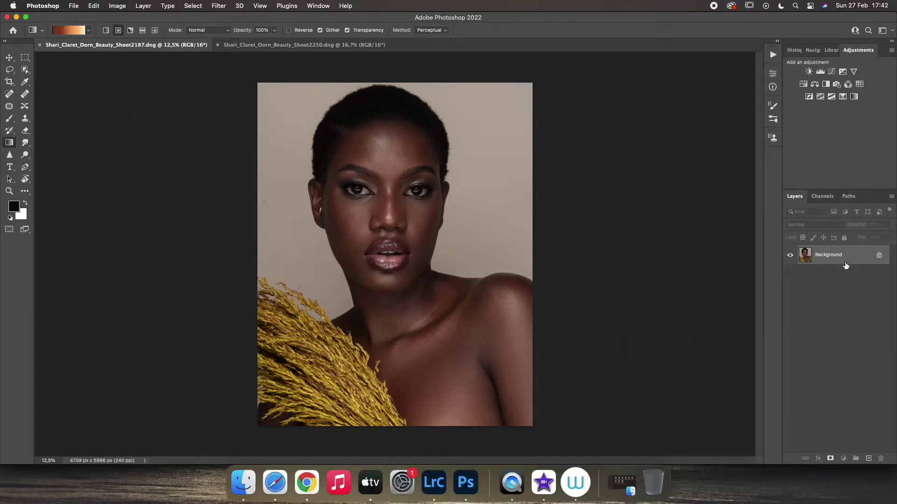
# Step: Duplicate the Background layer twice and name the top copy High F
pyautogui.press('alt+super+j')
pyautogui.press('Return')
pyautogui.press('super+shift+n')
pyautogui.press('BackSpace')
pyautogui.write('High F')
pyautogui.press('Return')
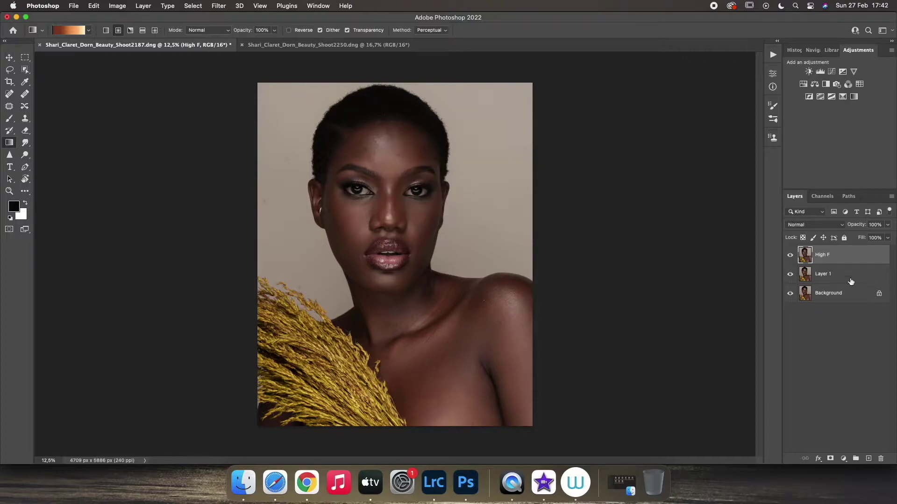
# Step: Duplicate the layer below High F and name the new copy Low F
pyautogui.click(845, 275)
pyautogui.press('super+shift+n')
pyautogui.write('IO')
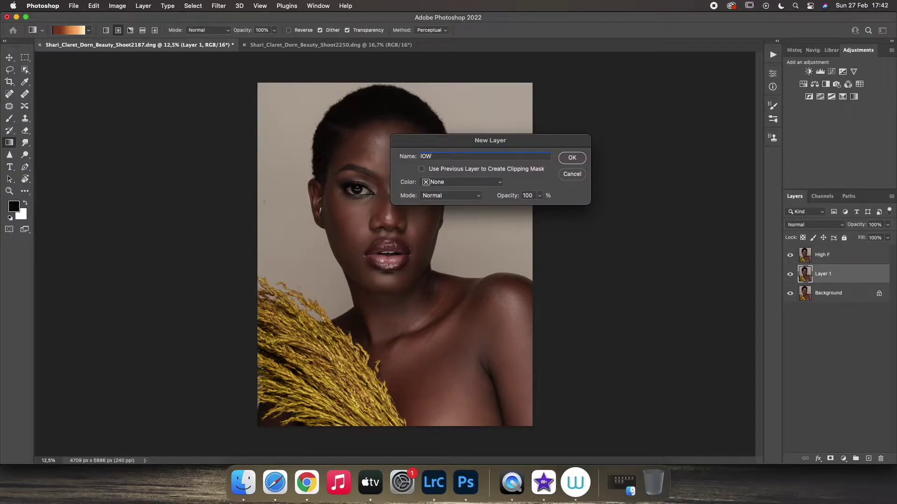
pyautogui.write('w F')
pyautogui.press('Return')
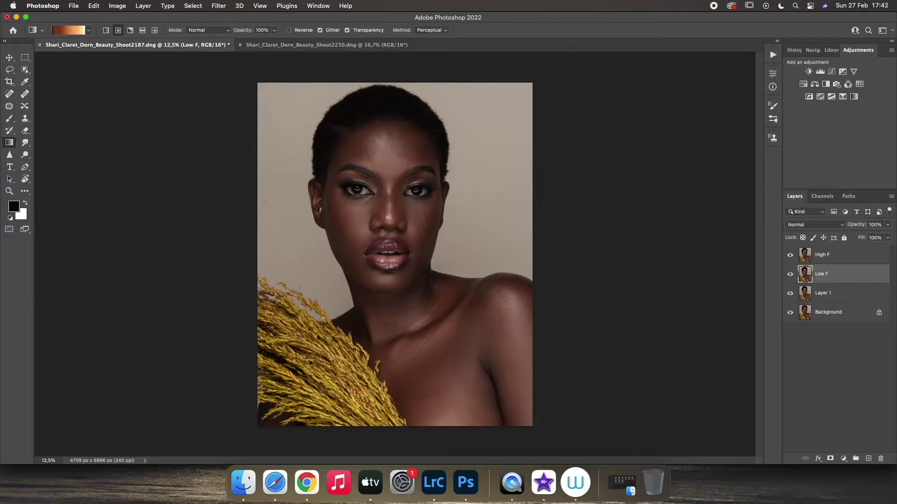
# Step: Hide the High F layer and apply a Gaussian Blur with a 10.1-pixel radius to Low F
pyautogui.click(219, 5)
pyautogui.moveTo(252, 126)
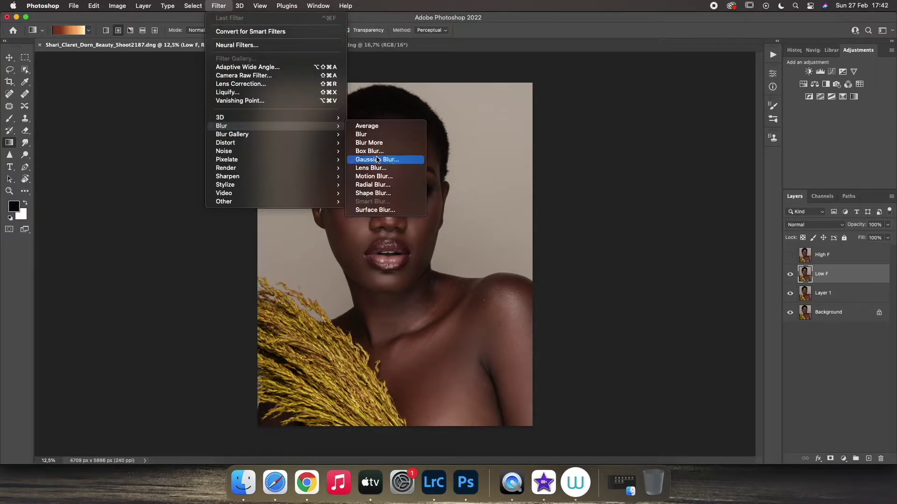
pyautogui.click(374, 159)
pyautogui.moveTo(632, 336); pyautogui.dragTo(614, 336)
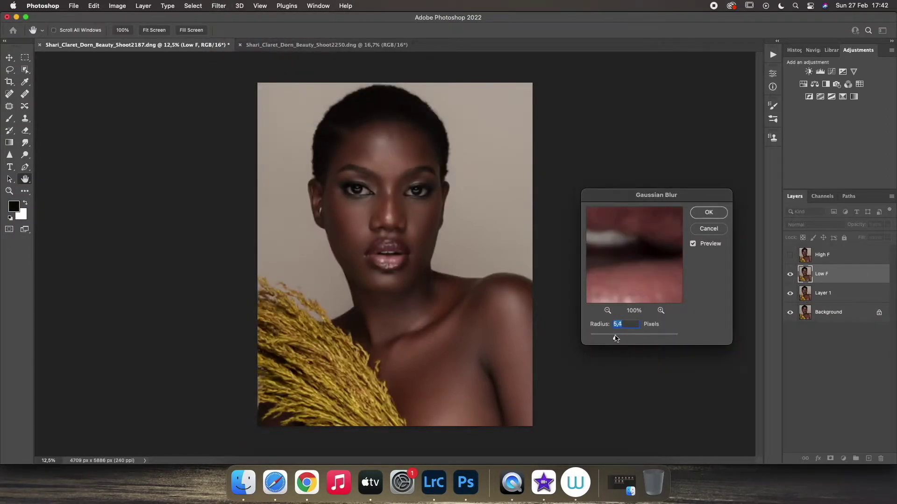
pyautogui.moveTo(621, 339); pyautogui.dragTo(627, 340)
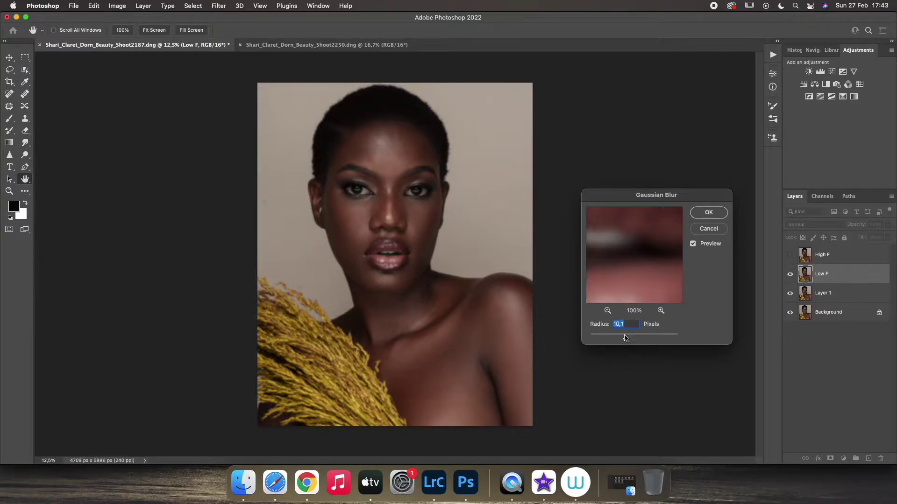
pyautogui.click(708, 212)
pyautogui.press('g')
# Step: Show High F and use Apply Image on it with Low F as the source layer and Subtract blending
pyautogui.click(822, 254)
pyautogui.click(790, 255)
pyautogui.click(118, 6)
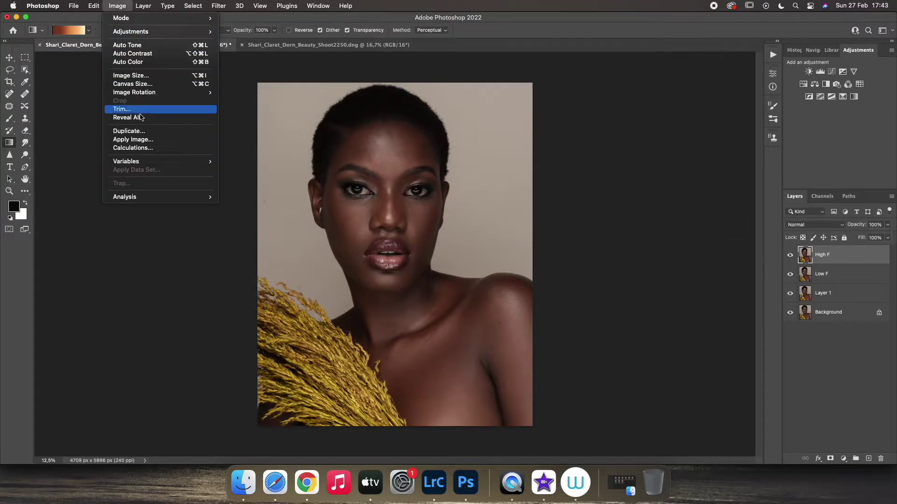
pyautogui.click(133, 139)
pyautogui.click(343, 234)
pyautogui.click(346, 258)
pyautogui.click(367, 276)
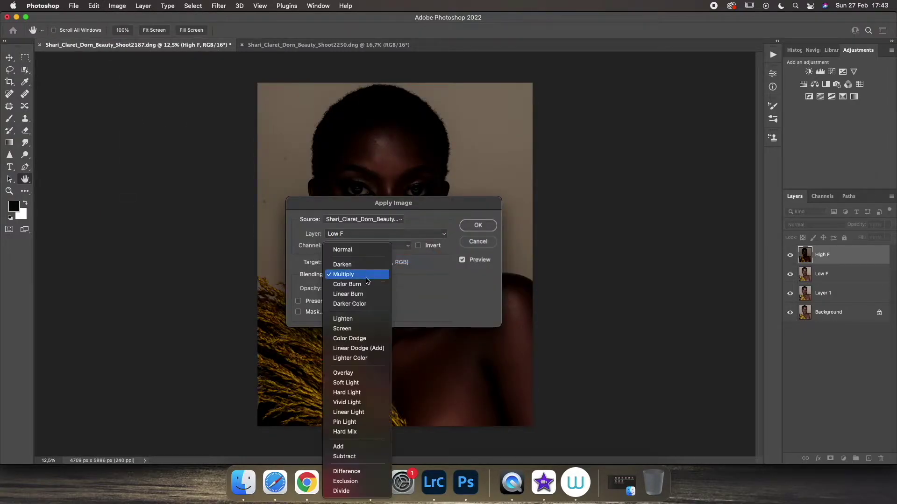
pyautogui.click(344, 456)
pyautogui.click(477, 225)
# Step: Set High F to Linear Light, duplicate it, and clip the copy to High F
pyautogui.click(808, 225)
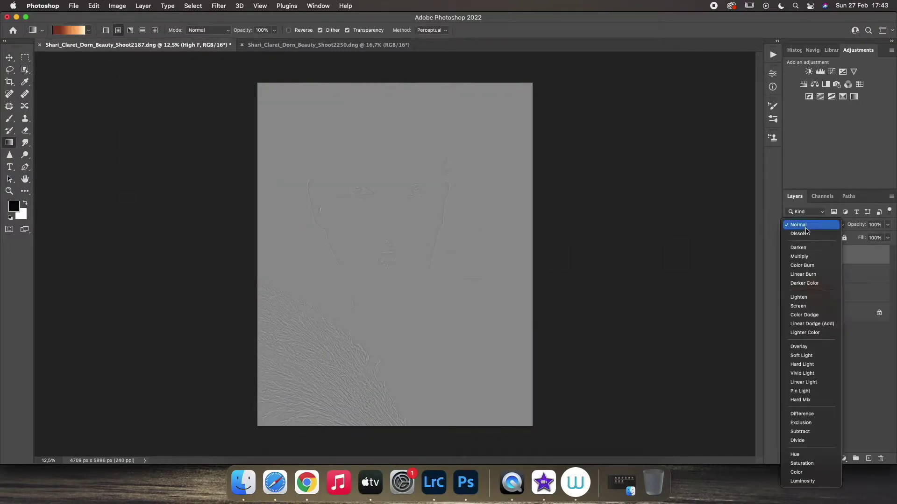
pyautogui.click(803, 382)
pyautogui.press('super+alt+j')
pyautogui.press('Return')
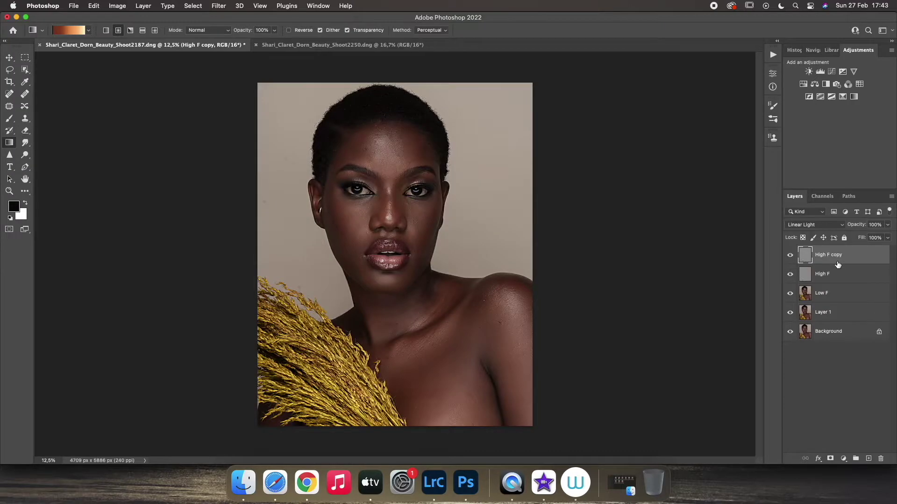
pyautogui.press('super+0')
pyautogui.press('super+alt+g')
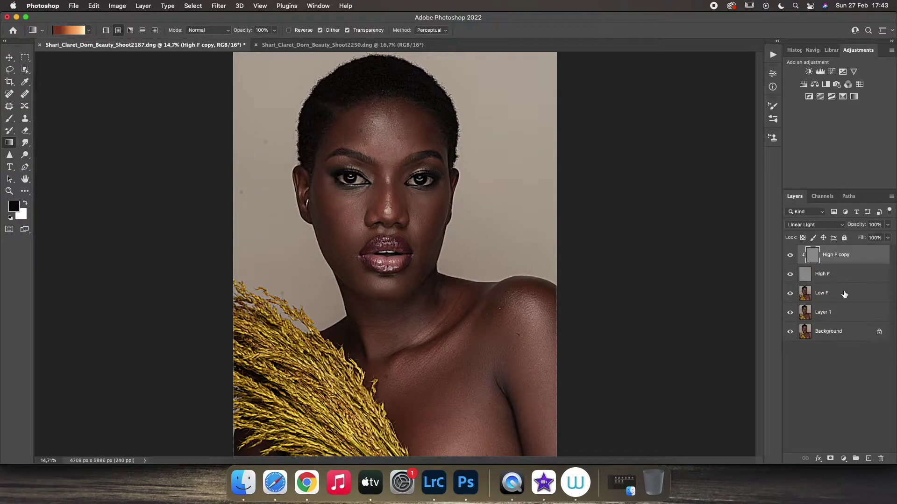
# Step: Group High F copy, High F and Low F, and name the group Basic FS
pyautogui.keyDown('shift'); pyautogui.click(844, 294); pyautogui.keyUp('shift')
pyautogui.press('super+g')
pyautogui.doubleClick(825, 252)
pyautogui.press('BackSpace')
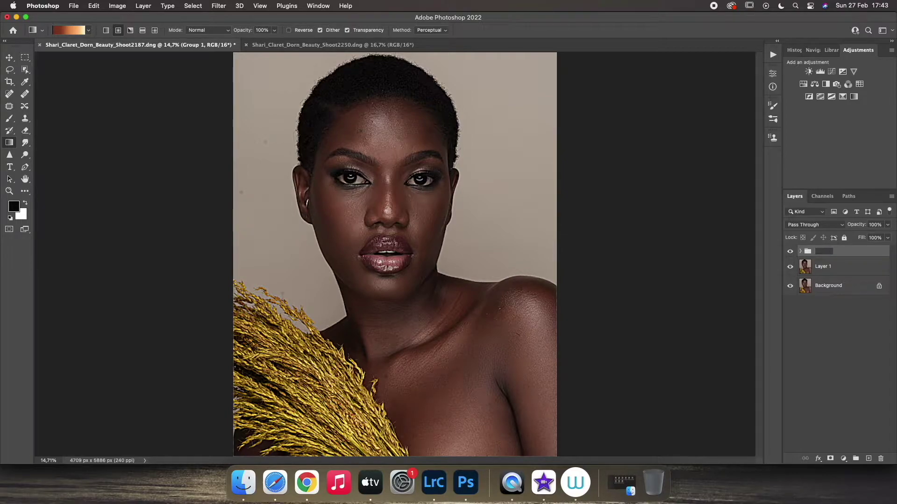
pyautogui.press('Return')
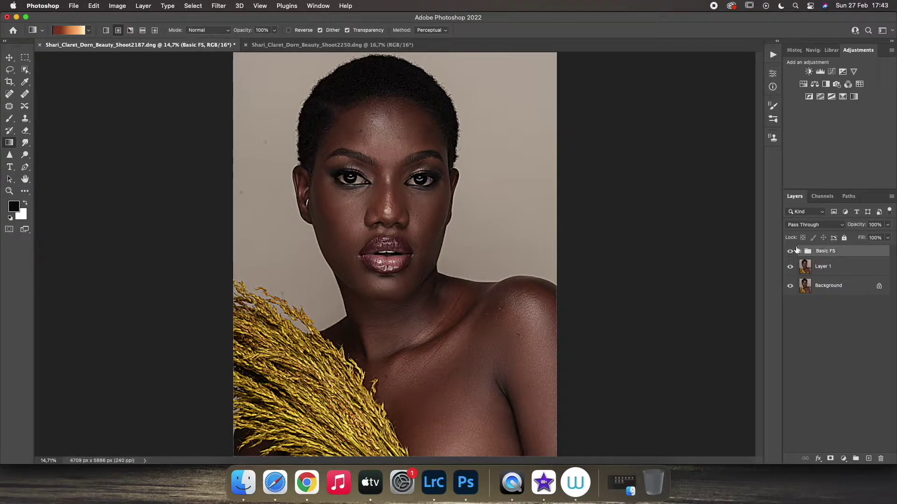
# Step: On High F copy, clone clean skin texture over the blemishes on the forehead with a 40-pixel Clone Stamp
pyautogui.click(800, 252)
pyautogui.click(838, 270)
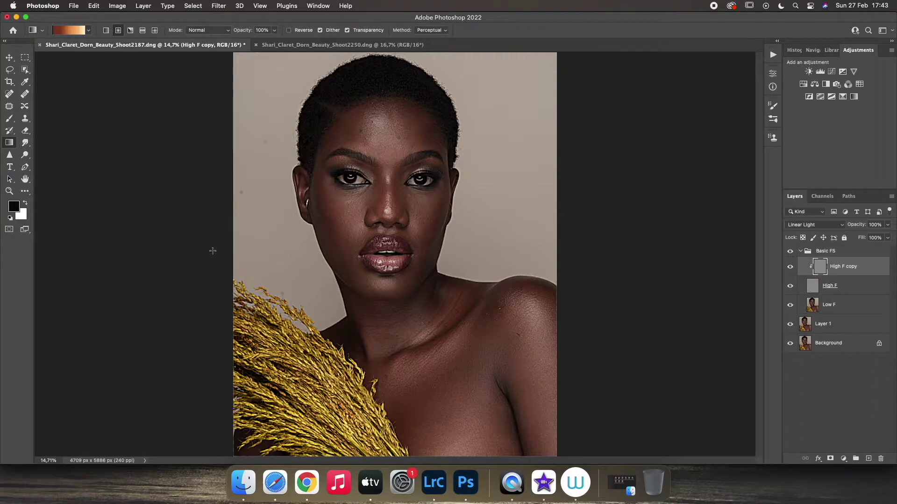
pyautogui.press('z')
pyautogui.moveTo(392, 179)
pyautogui.mouseDown()
pyautogui.moveTo(408, 178)
pyautogui.moveTo(395, 171)
pyautogui.moveTo(393, 194)
pyautogui.mouseUp()
pyautogui.press('s')
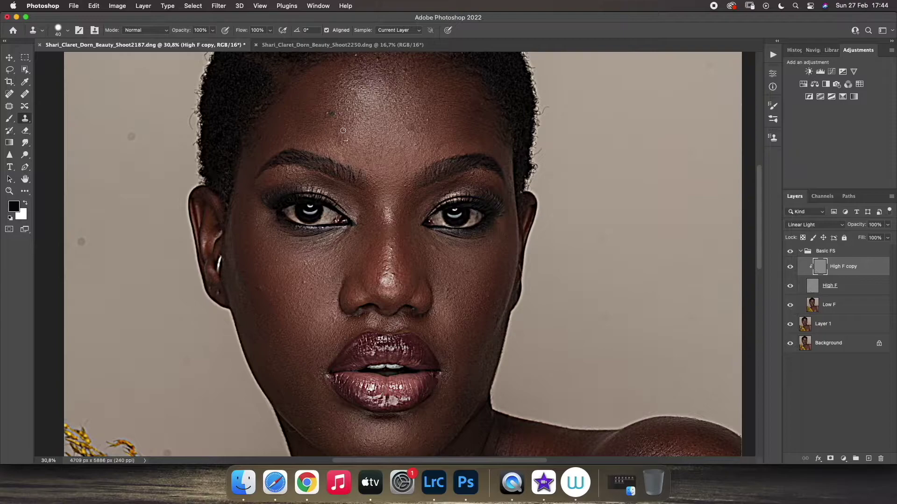
pyautogui.click(330, 113)
pyautogui.keyDown('alt'); pyautogui.click(320, 89); pyautogui.keyUp('alt')
pyautogui.click(327, 82)
pyautogui.moveTo(388, 81); pyautogui.dragTo(405, 154)
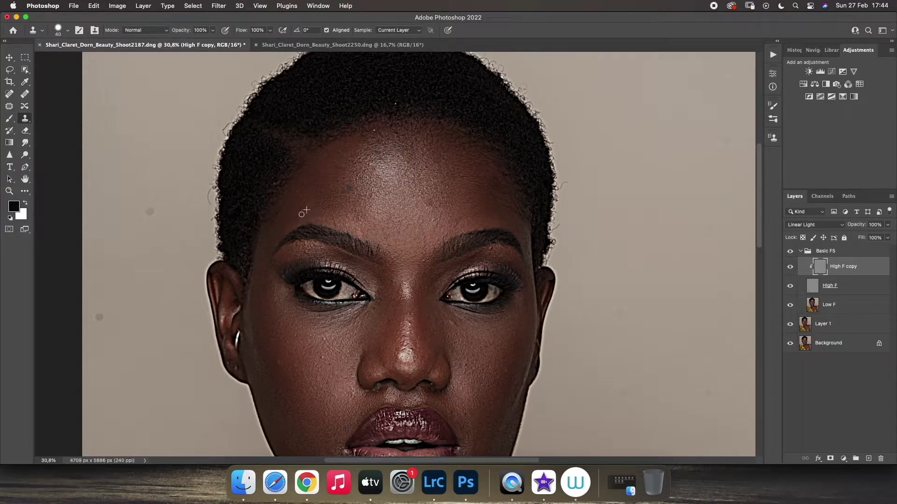
# Step: Clone clean skin texture over the blemishes around the bridge of the nose
pyautogui.scroll(-4, 327, 219)
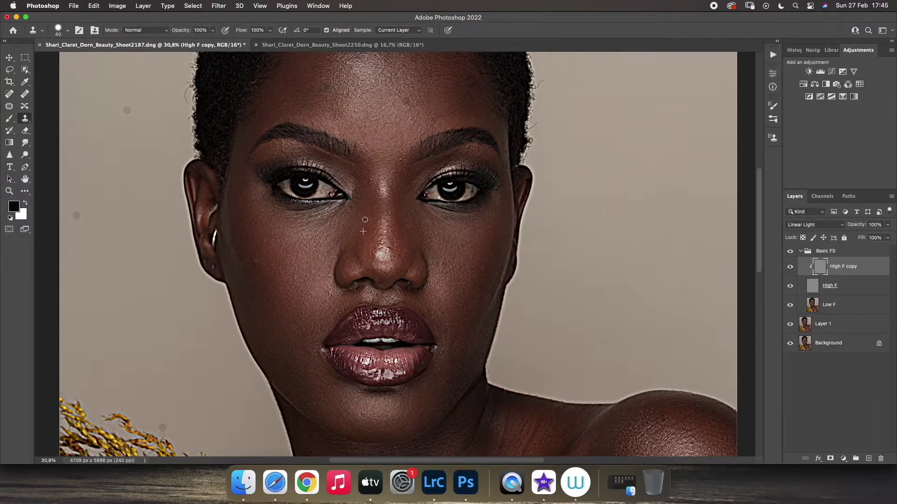
pyautogui.keyDown('alt'); pyautogui.click(366, 207); pyautogui.keyUp('alt')
pyautogui.click(378, 196)
pyautogui.scroll(-5, 483, 270)
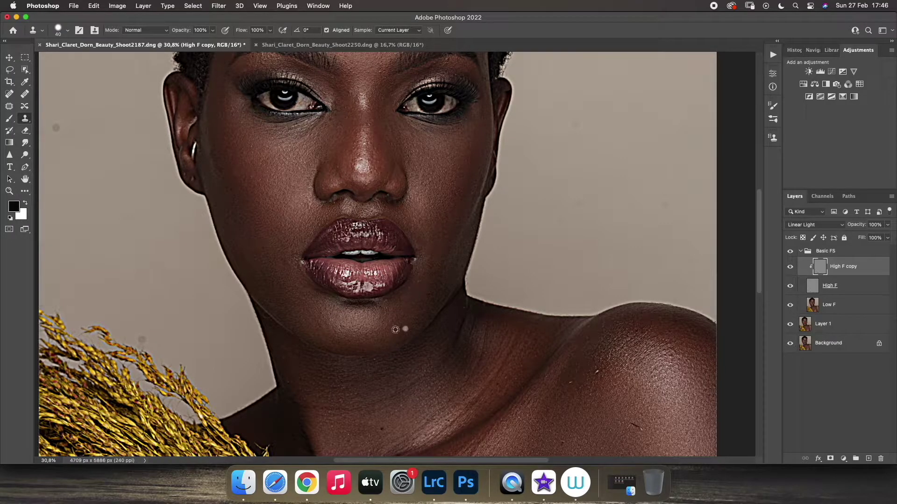
# Step: Enlarge the Clone Stamp to 70 pixels and clone out the marks on the neck and shoulder
pyautogui.scroll(-8, 353, 290)
pyautogui.press(']')
pyautogui.press(']')
pyautogui.press(']')
pyautogui.press(']')
pyautogui.click(385, 365)
pyautogui.keyDown('alt'); pyautogui.click(548, 277); pyautogui.keyUp('alt')
pyautogui.click(540, 293)
pyautogui.click(573, 221)
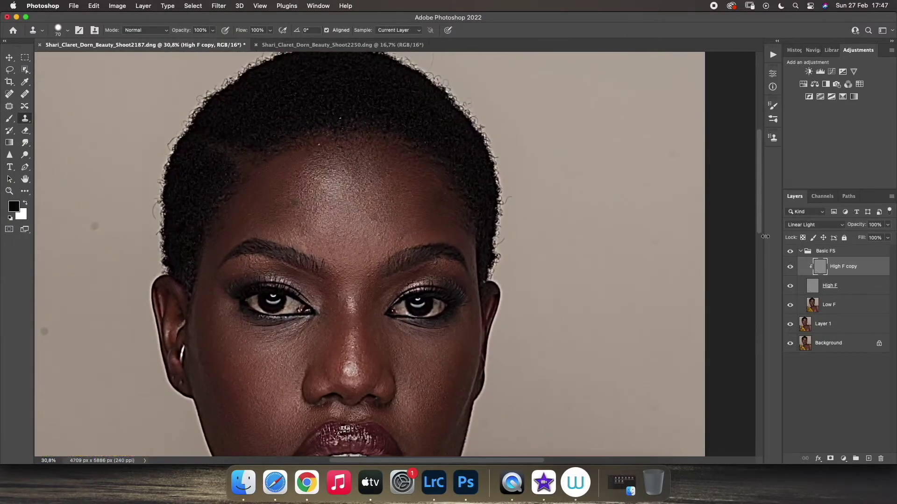
# Step: Clone out the remaining forehead and hairline blemishes, and set High F copy's blend mode to Normal
pyautogui.keyDown('alt'); pyautogui.click(304, 159); pyautogui.keyUp('alt')
pyautogui.click(349, 154)
pyautogui.click(375, 215)
pyautogui.click(346, 115)
pyautogui.scroll(-10, 415, 130)
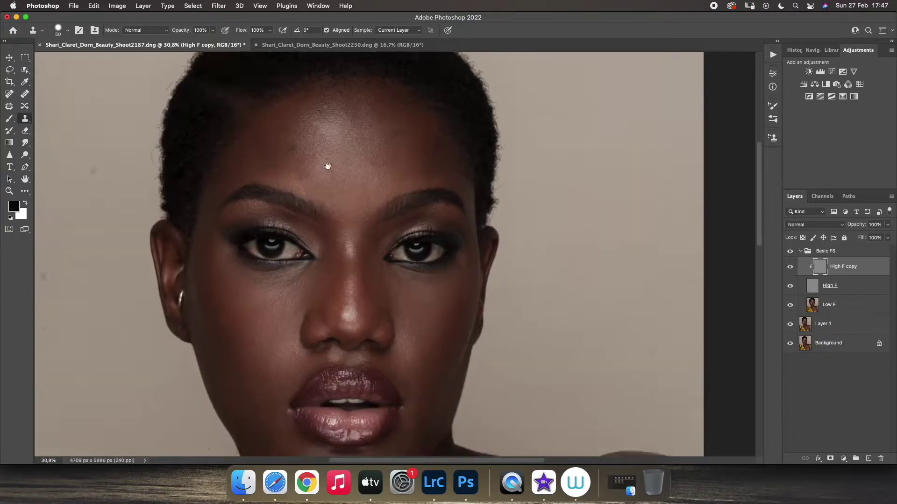
pyautogui.press('z')
pyautogui.press('cmd+0')
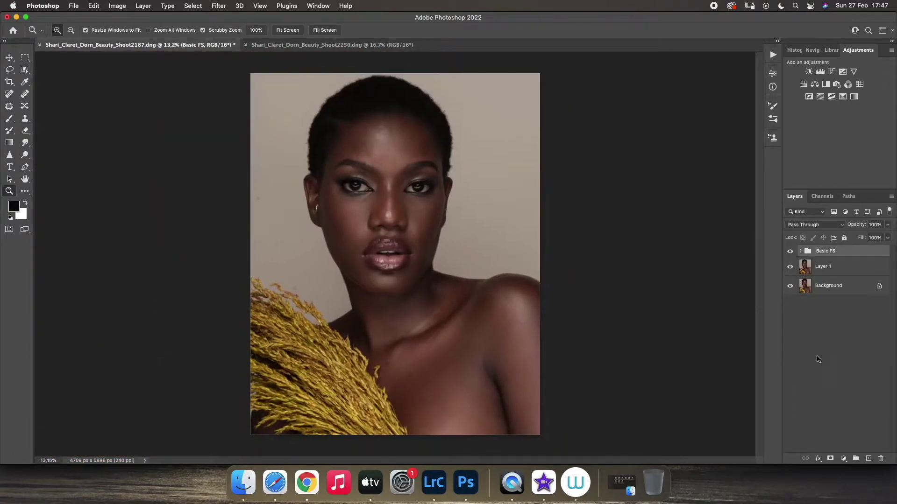
# Step: Add a Curves adjustment layer that brightens the image, invert its mask to black, and name it Dodge
pyautogui.click(843, 458)
pyautogui.click(846, 394)
pyautogui.moveTo(711, 159); pyautogui.dragTo(710, 152)
pyautogui.press('super+i')
pyautogui.doubleClick(847, 254)
pyautogui.write('Dodge')
pyautogui.click(841, 269)
# Step: Add a darkening Curves layer named Burn with a black mask, and group it with Dodge as Micro DNB
pyautogui.click(843, 458)
pyautogui.click(848, 367)
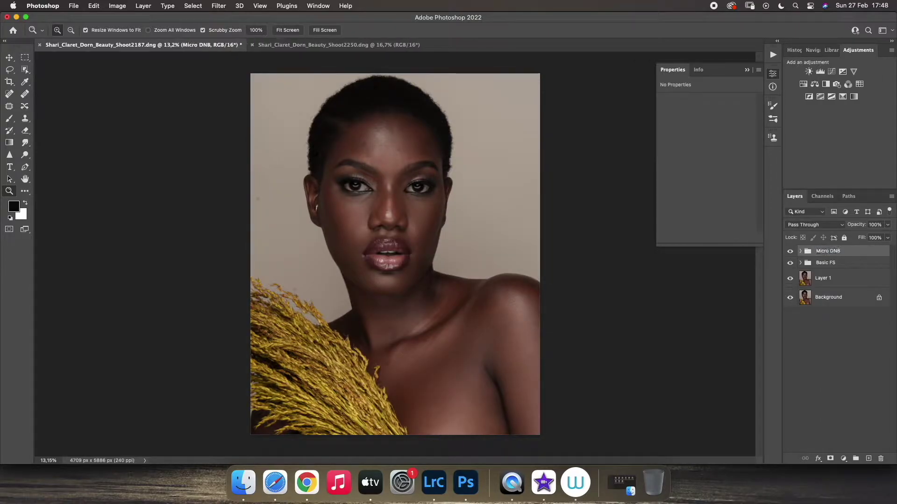
pyautogui.click(800, 252)
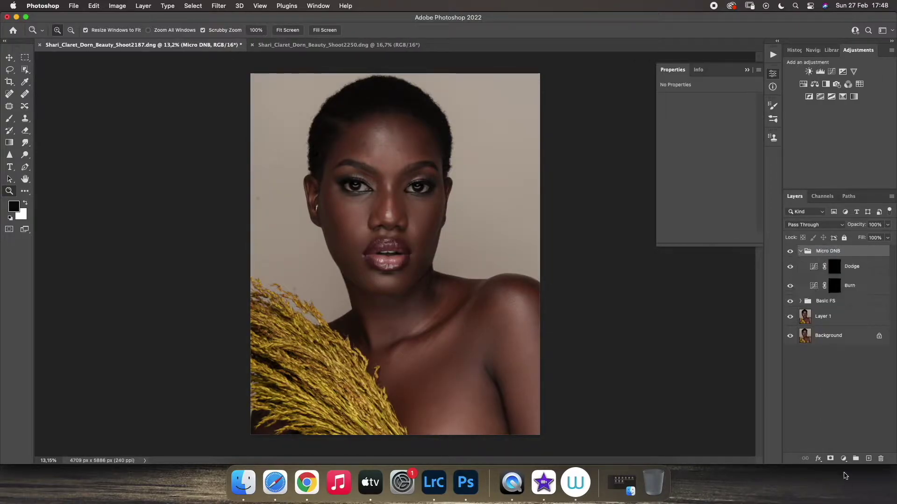
pyautogui.click(843, 459)
pyautogui.click(857, 422)
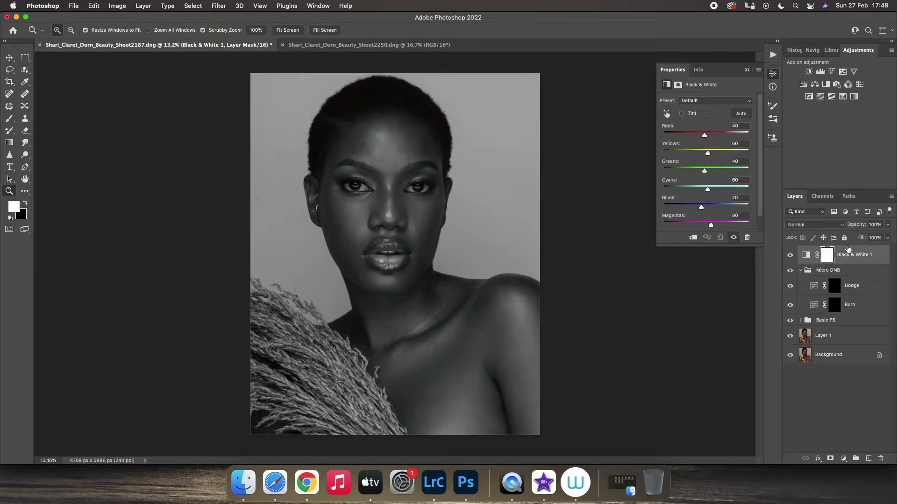
pyautogui.click(800, 270)
pyautogui.click(843, 458)
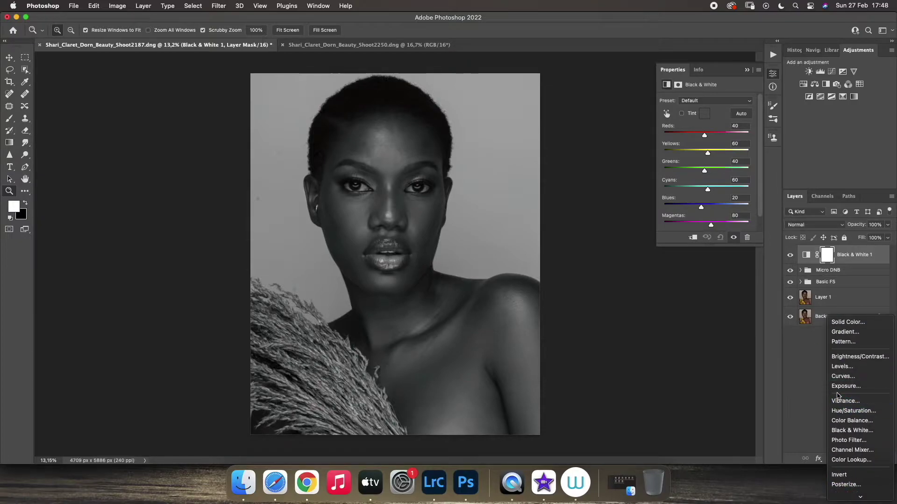
pyautogui.click(848, 261)
pyautogui.moveTo(849, 262); pyautogui.dragTo(880, 459)
# Step: Add a black-to-white Gradient Map above Micro DNB and clip a Levels adjustment layer to it
pyautogui.click(854, 96)
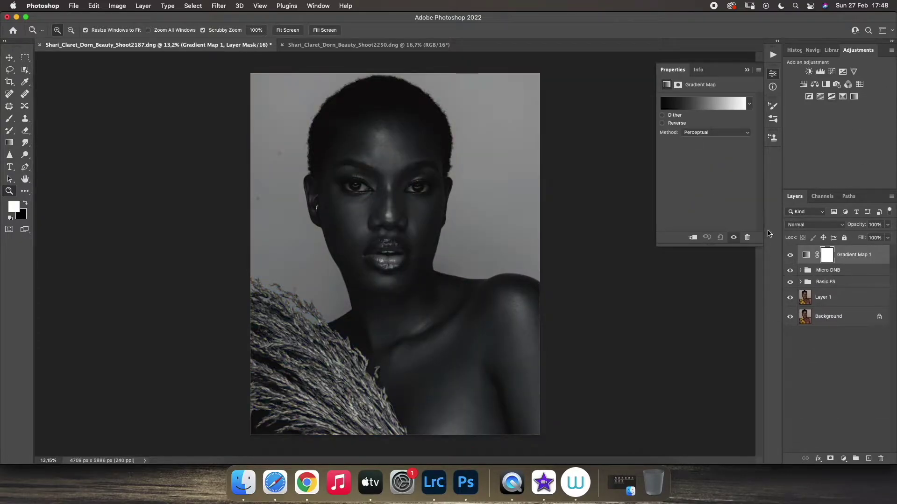
pyautogui.click(843, 459)
pyautogui.click(853, 385)
pyautogui.keyDown('alt'); pyautogui.click(866, 264); pyautogui.keyUp('alt')
# Step: Group the Levels and Gradient Map layers, and name the group ICL
pyautogui.keyDown('shift'); pyautogui.click(874, 277); pyautogui.keyUp('shift')
pyautogui.press('super+g')
pyautogui.doubleClick(821, 251)
pyautogui.write('ICL')
pyautogui.press('Return')
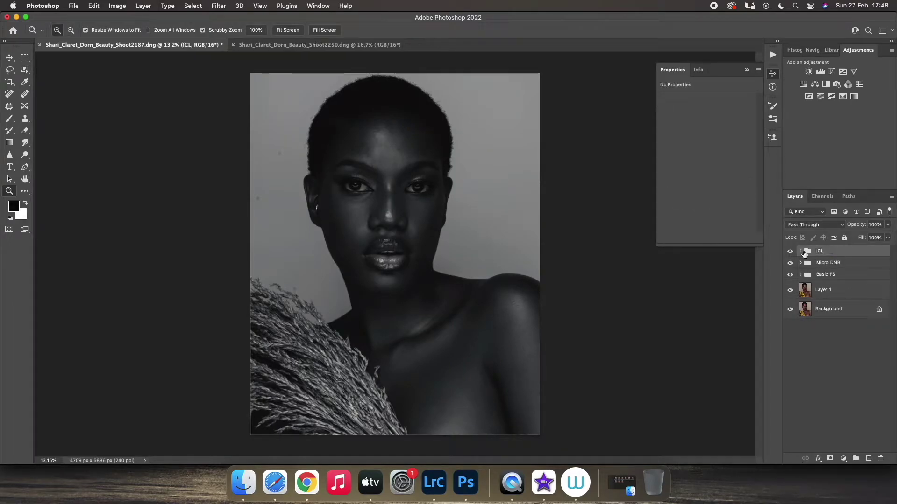
# Step: Expand the ICL and Micro DNB groups and set the Levels layer's white input to 185
pyautogui.click(800, 251)
pyautogui.click(800, 301)
pyautogui.click(820, 267)
pyautogui.moveTo(750, 169); pyautogui.dragTo(730, 171)
pyautogui.moveTo(401, 177); pyautogui.dragTo(406, 227)
pyautogui.press('super+0')
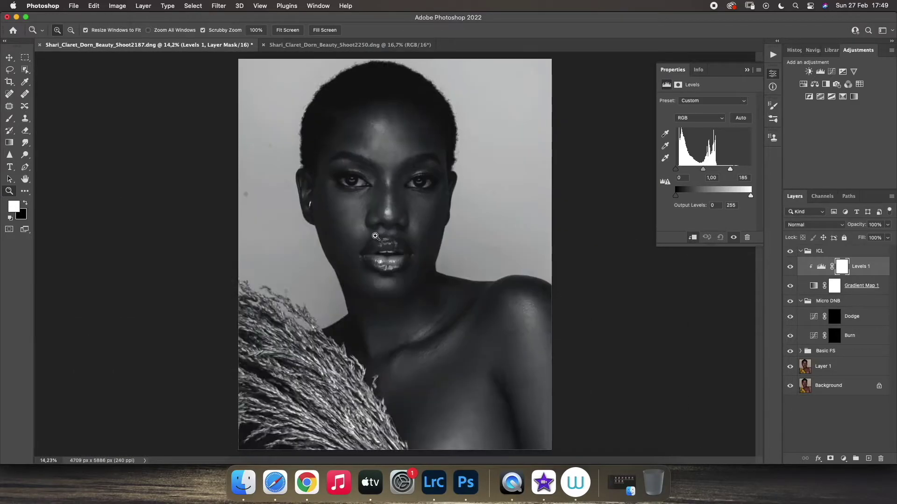
# Step: Set up the Brush tool for the face with 2% flow and a 200-pixel size
pyautogui.moveTo(413, 150)
pyautogui.mouseDown()
pyautogui.moveTo(444, 150)
pyautogui.moveTo(440, 172)
pyautogui.mouseUp()
pyautogui.press('b')
pyautogui.click(272, 29)
pyautogui.moveTo(236, 42); pyautogui.dragTo(230, 46)
pyautogui.press('[')
pyautogui.press('[')
pyautogui.press('[')
pyautogui.press('[')
pyautogui.press('[')
pyautogui.press('[')
pyautogui.press('[')
pyautogui.press('[')
pyautogui.press('[')
pyautogui.press('[')
pyautogui.press('[')
pyautogui.press('[')
pyautogui.press('[')
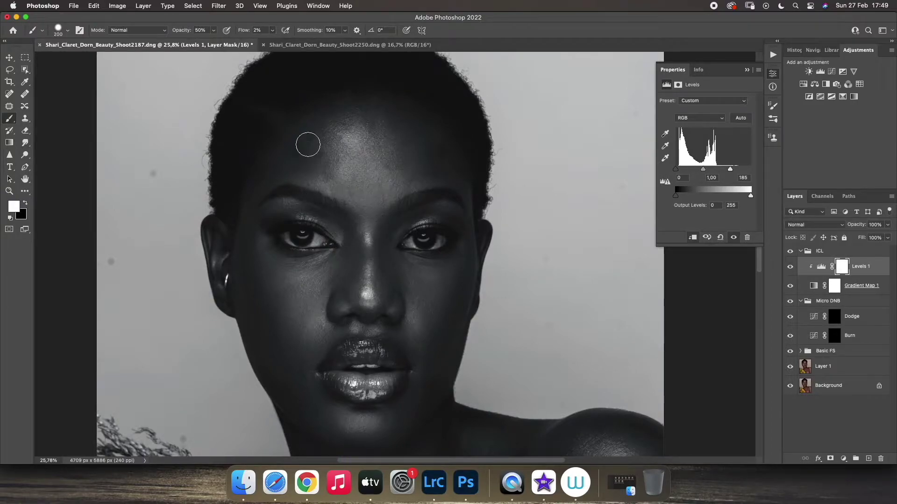
# Step: Select the Dodge layer's mask and reduce the brush size to 20 pixels
pyautogui.click(856, 323)
pyautogui.press('[')
pyautogui.press('[')
pyautogui.press('[')
pyautogui.press('[')
pyautogui.press('[')
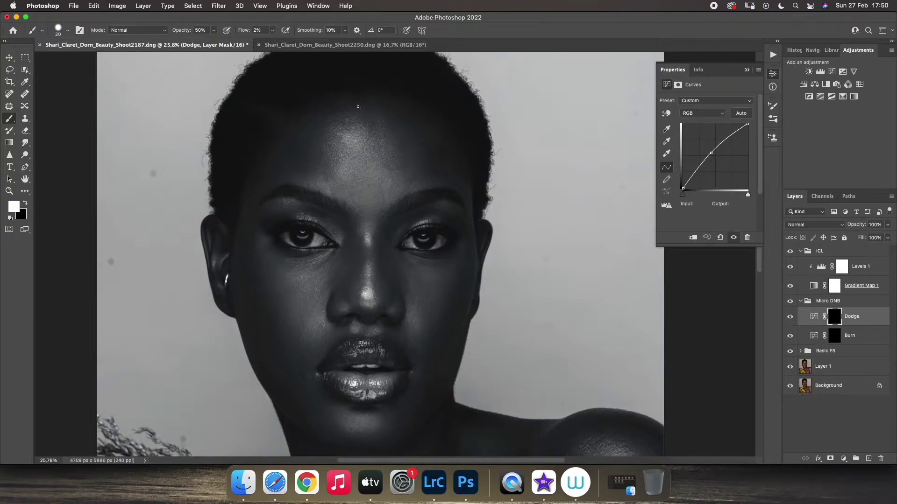
pyautogui.press(']')
# Step: Compare the face, neck and shoulder with the ICL and Micro DNB groups shown and hidden
pyautogui.click(790, 252)
pyautogui.click(790, 302)
pyautogui.click(790, 252)
pyautogui.scroll(-8, 334, 332)
pyautogui.hscroll(3, 334, 332)
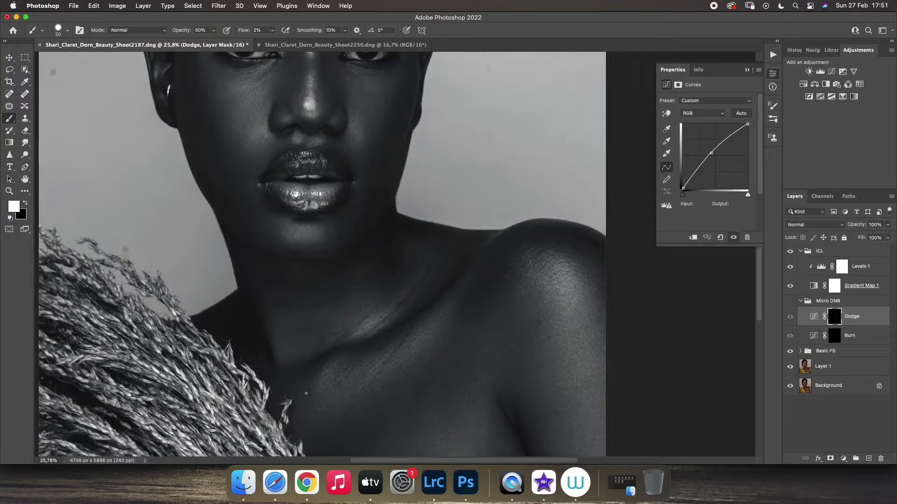
pyautogui.click(790, 301)
pyautogui.click(790, 251)
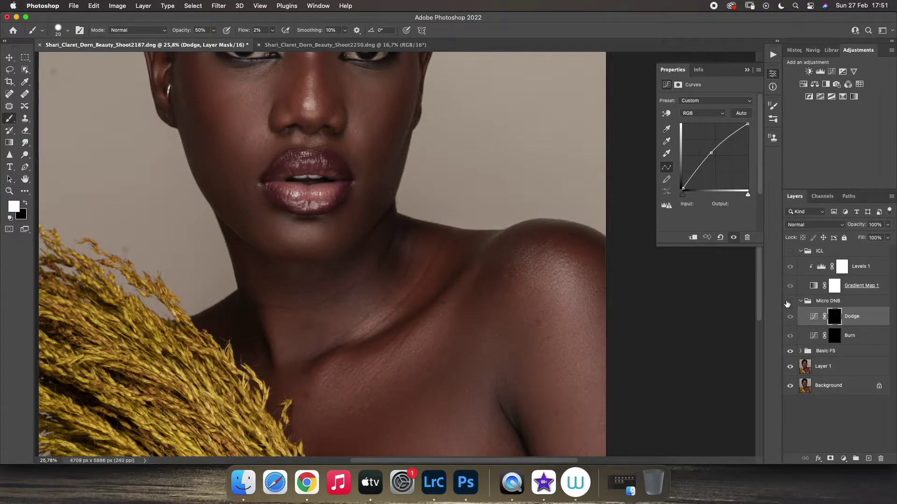
pyautogui.moveTo(451, 192); pyautogui.dragTo(453, 263)
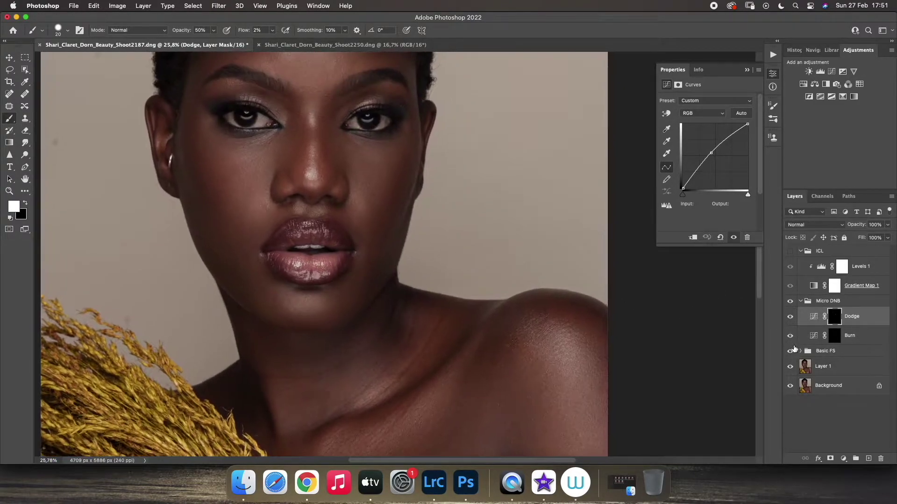
# Step: Collapse Micro DNB, show the ICL group, and reverse the gradient of its Gradient Map
pyautogui.click(801, 302)
pyautogui.click(790, 251)
pyautogui.click(813, 286)
pyautogui.click(662, 122)
# Step: Set the Levels layer's white input to 255 and its black input to 165
pyautogui.click(861, 265)
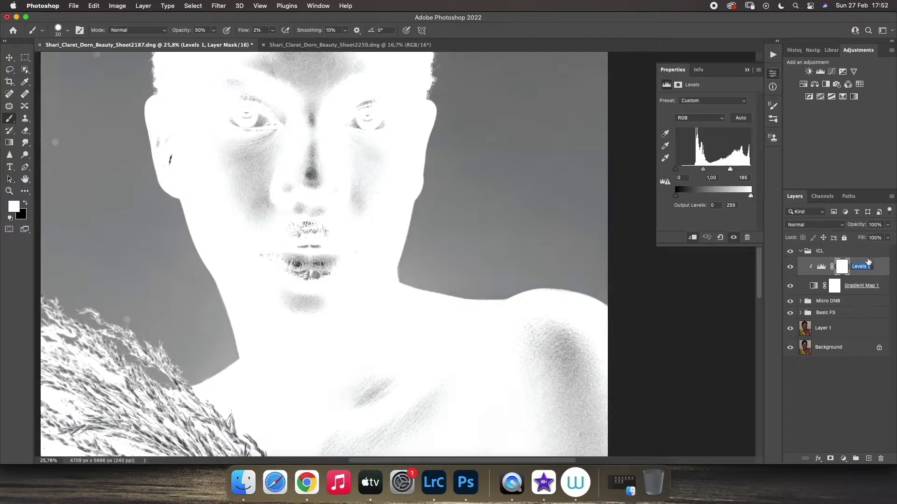
pyautogui.moveTo(731, 169); pyautogui.dragTo(751, 169)
pyautogui.moveTo(675, 169); pyautogui.dragTo(724, 176)
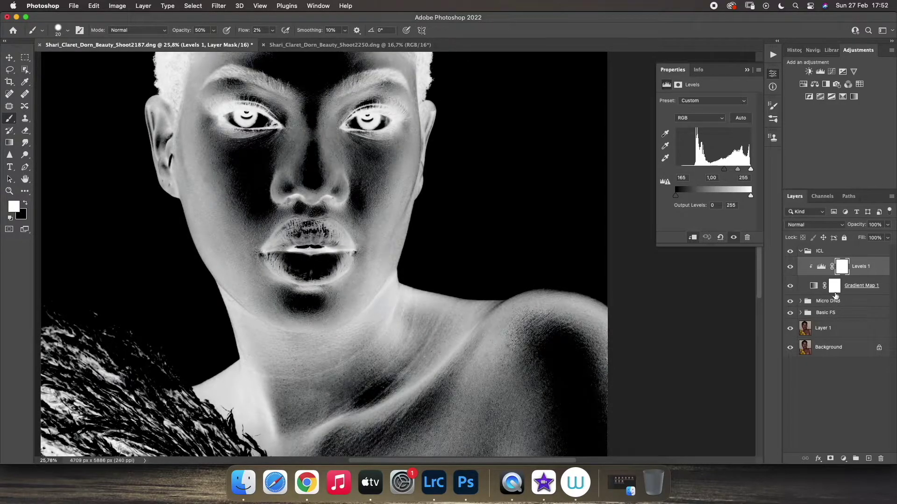
# Step: Expand the Micro DNB group and select the Burn layer's mask with white as the foreground color
pyautogui.click(816, 304)
pyautogui.click(800, 301)
pyautogui.press('x')
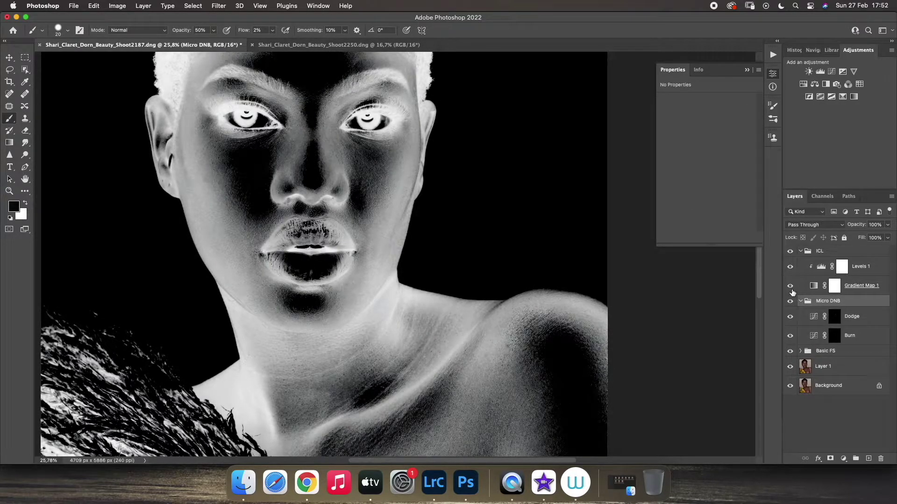
pyautogui.click(12, 192)
pyautogui.moveTo(330, 247); pyautogui.dragTo(306, 250)
pyautogui.click(834, 316)
pyautogui.click(834, 336)
pyautogui.press('x')
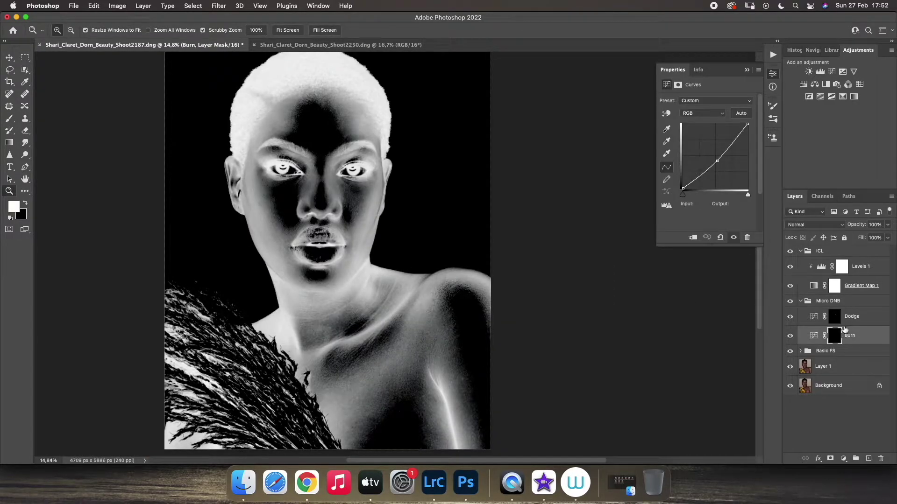
# Step: Set the brush flow to 1% and paint on the Burn mask over bright patches on the face
pyautogui.moveTo(350, 195); pyautogui.dragTo(363, 202)
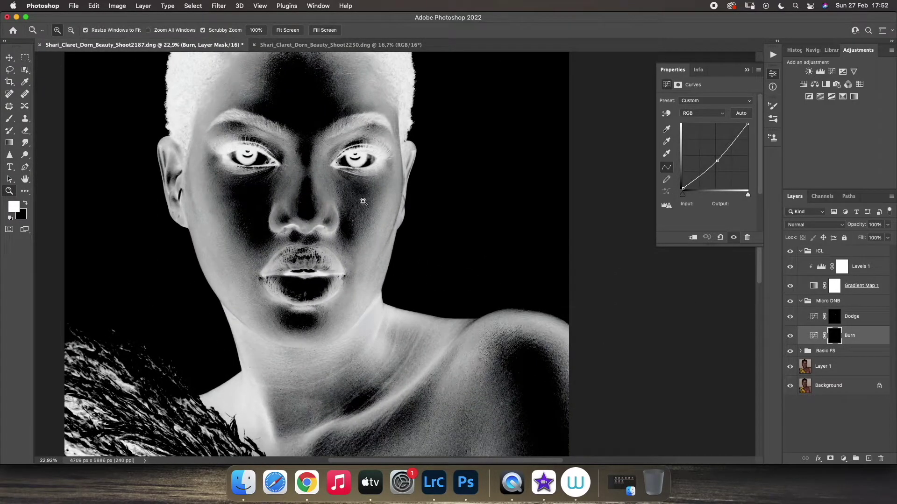
pyautogui.press('b')
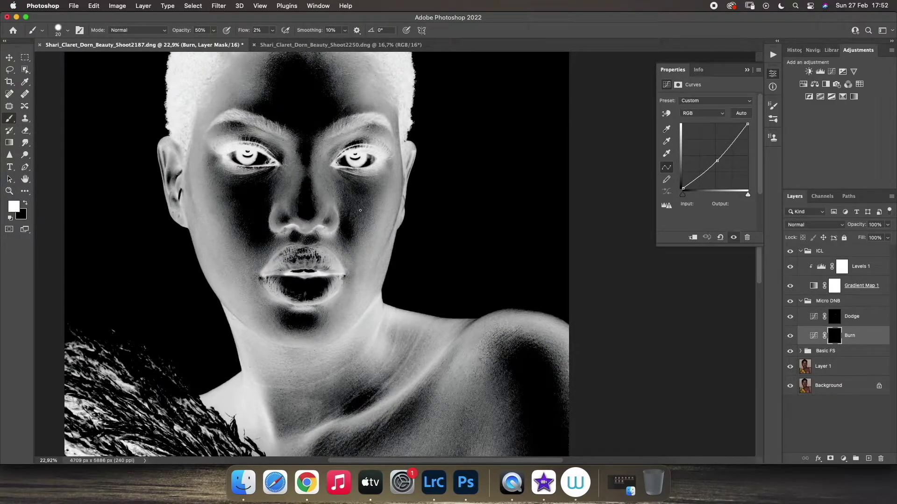
pyautogui.moveTo(272, 30); pyautogui.dragTo(233, 63)
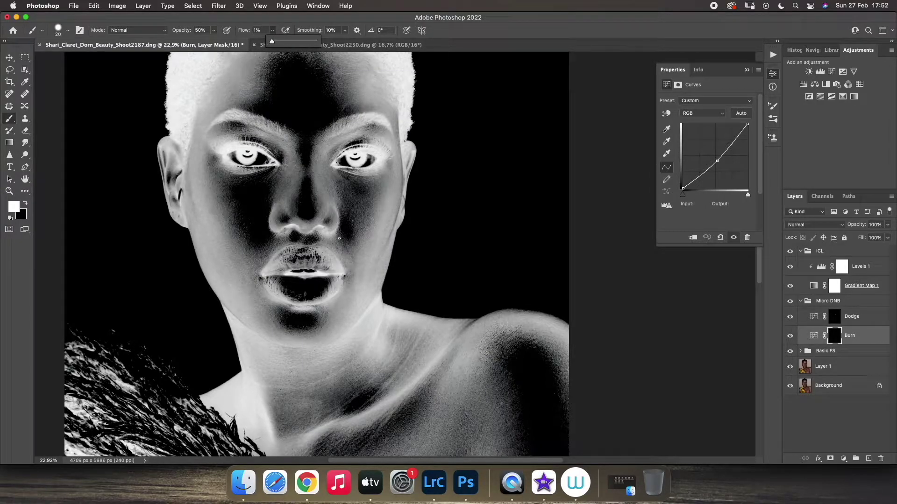
pyautogui.click(325, 180)
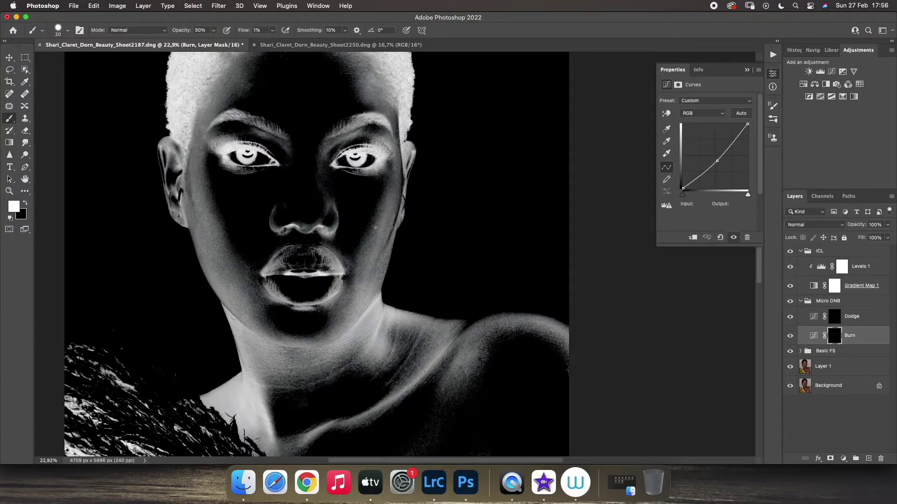
# Step: Even out the face's tones by painting alternately on the Dodge and Burn masks with a brush of about 20 pixels
pyautogui.press(']')
pyautogui.hotkey('alt', ']')
pyautogui.press('[')
pyautogui.hotkey('alt', '[')
pyautogui.hotkey('alt', ']')
pyautogui.hotkey('alt', '[')
pyautogui.press(']')
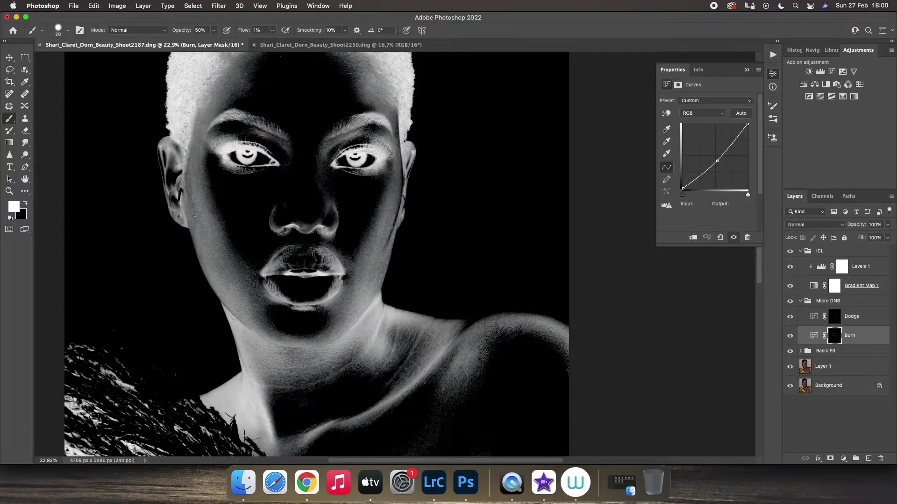
pyautogui.press(']')
pyautogui.hotkey('alt', ']')
# Step: Compare the face with the Micro DNB group and the ICL group each hidden and shown
pyautogui.click(822, 300)
pyautogui.click(790, 301)
pyautogui.click(790, 301)
pyautogui.click(789, 252)
pyautogui.click(790, 251)
# Step: Dodge and burn the forehead on the Dodge and Burn masks with a 25-pixel brush
pyautogui.click(850, 339)
pyautogui.click(863, 320)
pyautogui.press('[')
pyautogui.press('[')
pyautogui.press('[')
pyautogui.hotkey('alt', '[')
pyautogui.scroll(5, 302, 238)
pyautogui.scroll(-2, 297, 241)
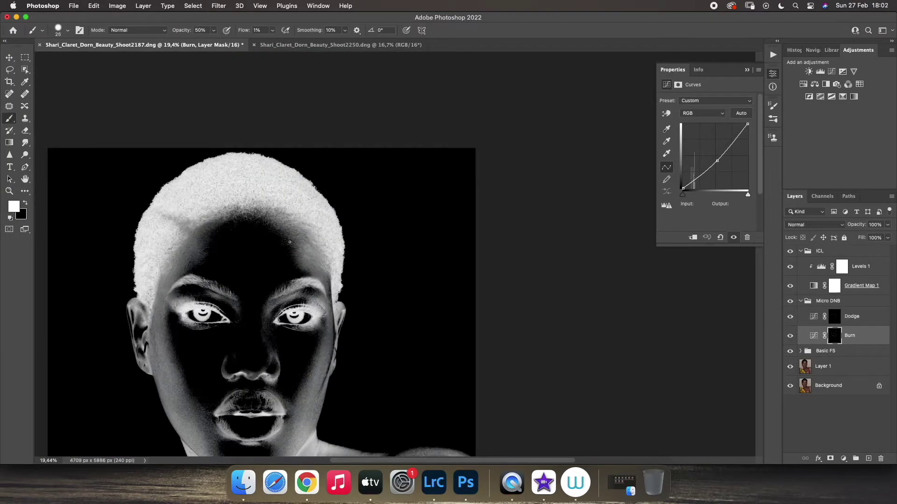
pyautogui.hotkey('alt', ']')
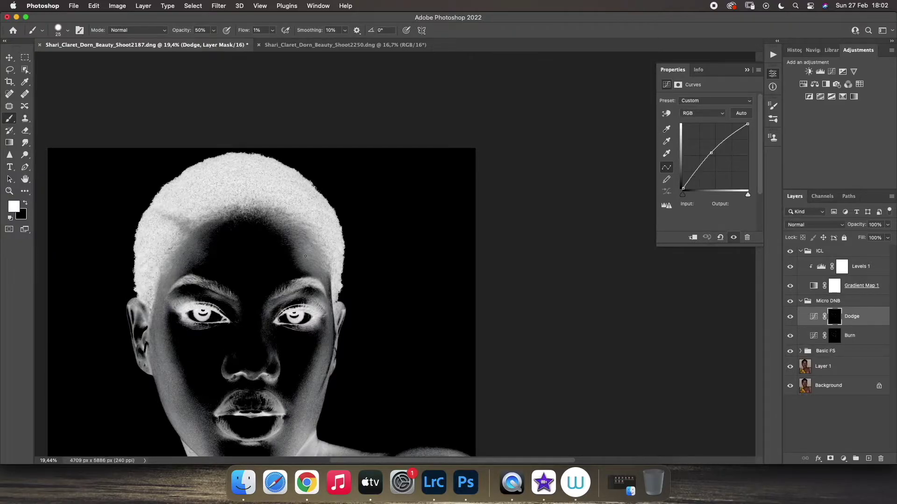
# Step: Smooth the skin between the eyebrow and the hairline on the Dodge and Burn masks with a 10-pixel brush
pyautogui.scroll(10, 317, 251)
pyautogui.press('[')
pyautogui.press('[')
pyautogui.press('[')
pyautogui.press('[')
pyautogui.press('[')
pyautogui.hotkey('alt', '[')
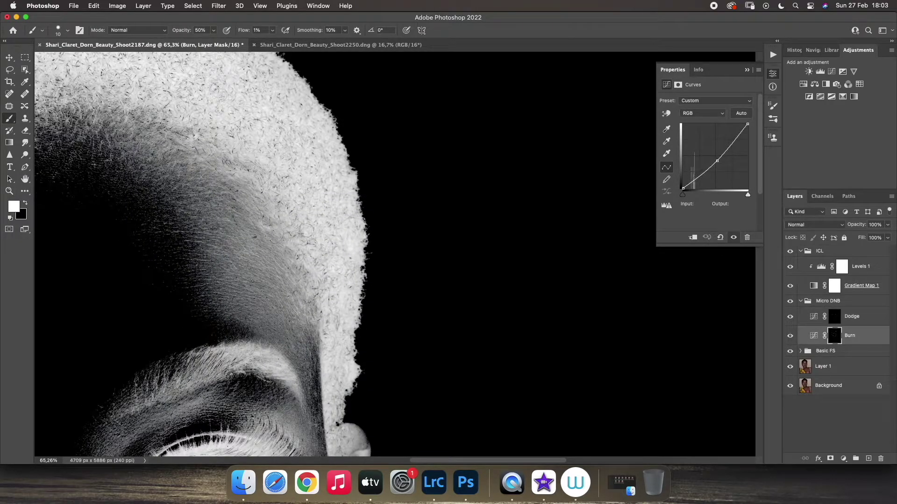
pyautogui.hotkey('alt', ']')
pyautogui.hotkey('alt', '[')
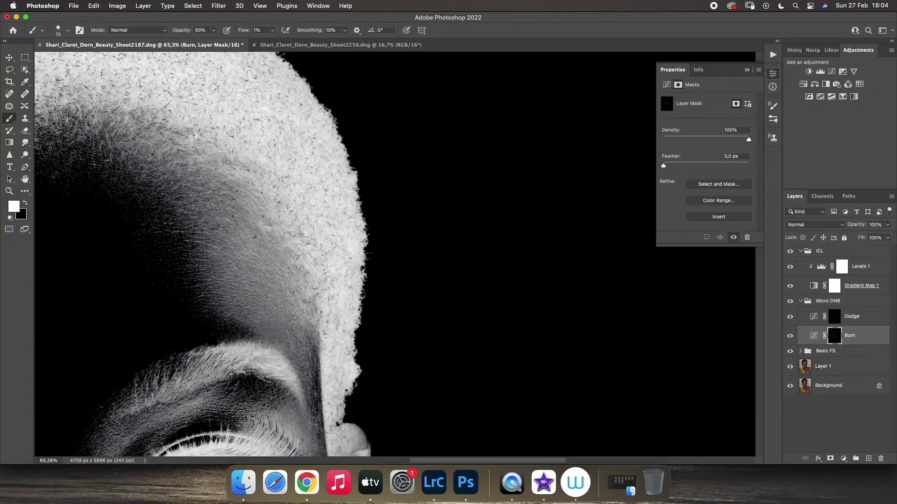
pyautogui.moveTo(304, 301); pyautogui.dragTo(201, 301)
pyautogui.moveTo(389, 176); pyautogui.dragTo(435, 176)
# Step: Enlarge the brush from 25 to 50 pixels and dodge and burn the face and chest, ending on the Burn mask
pyautogui.press(']')
pyautogui.press(']')
pyautogui.press(']')
pyautogui.press(']')
pyautogui.press(']')
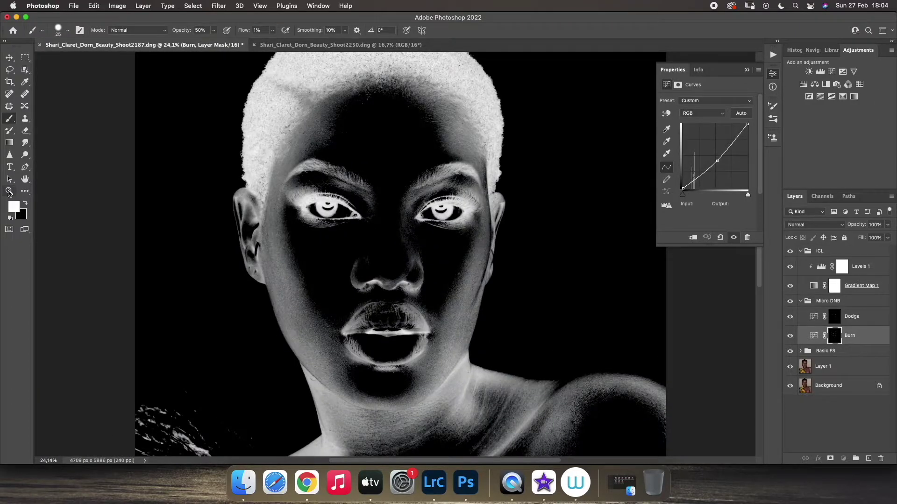
pyautogui.scroll(-2, 390, 233)
pyautogui.press(']')
pyautogui.hotkey('alt', ']')
pyautogui.hotkey('alt', '[')
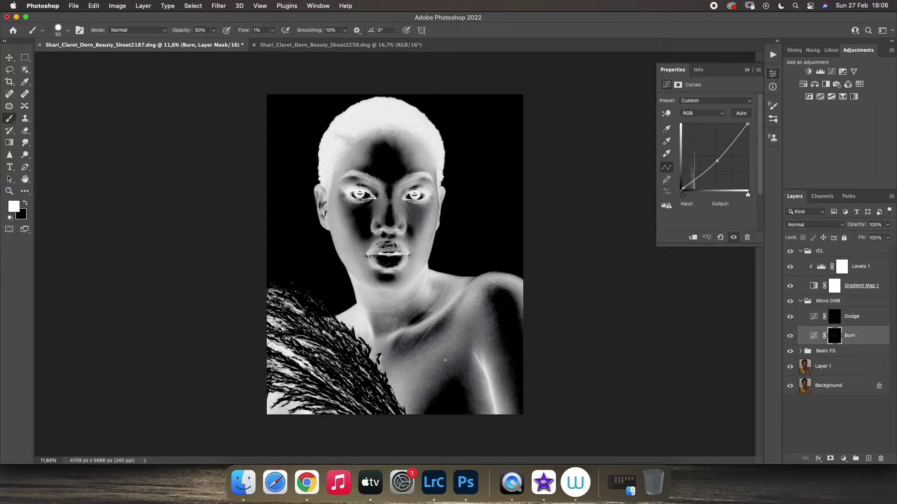
# Step: Paint on the Dodge mask over dark areas of the neck and chest, enlarging the brush from 60 to 200 pixels
pyautogui.hotkey('alt', ']')
pyautogui.press(']')
pyautogui.press(']')
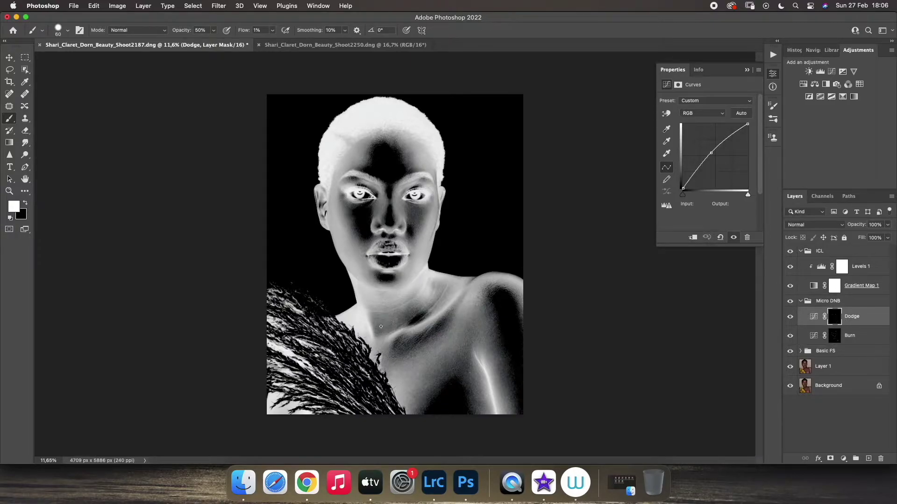
pyautogui.press(']')
pyautogui.press(']')
pyautogui.press(']')
pyautogui.press(']')
pyautogui.press(']')
pyautogui.press(']')
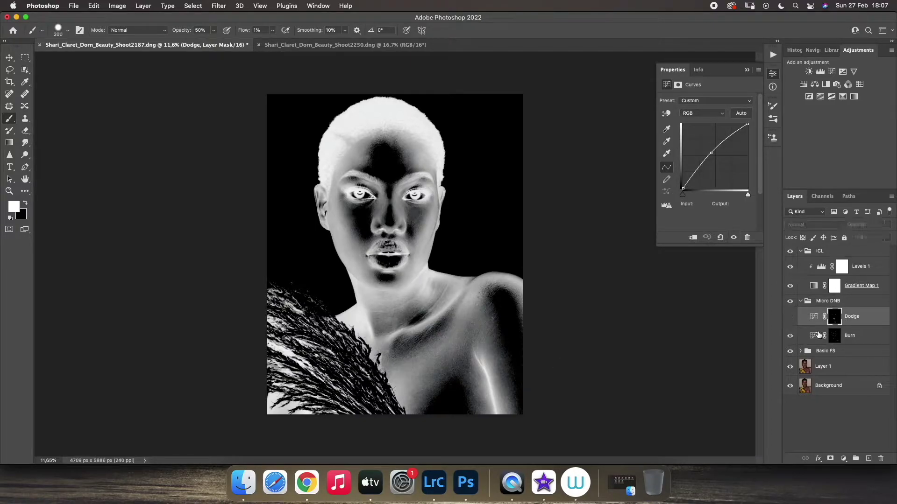
# Step: Hide the ICL group and compare the full portrait with the Micro DNB group shown and hidden
pyautogui.click(790, 250)
pyautogui.click(11, 193)
pyautogui.moveTo(380, 234); pyautogui.dragTo(383, 266)
pyautogui.click(789, 302)
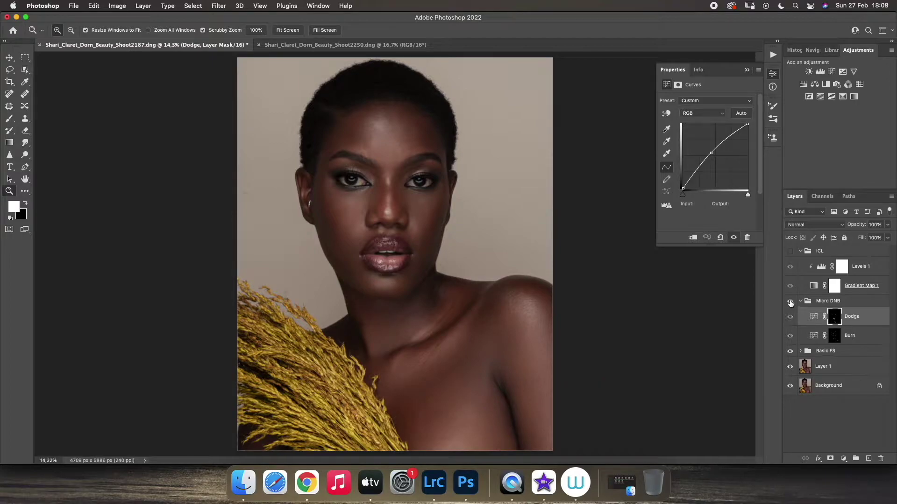
pyautogui.click(790, 302)
pyautogui.click(790, 301)
pyautogui.click(790, 301)
pyautogui.click(790, 302)
pyautogui.click(790, 302)
pyautogui.click(791, 302)
pyautogui.click(790, 302)
# Step: Refine the skin in full color on the Burn and Dodge masks, reducing the brush to 30 pixels for dodging
pyautogui.click(854, 337)
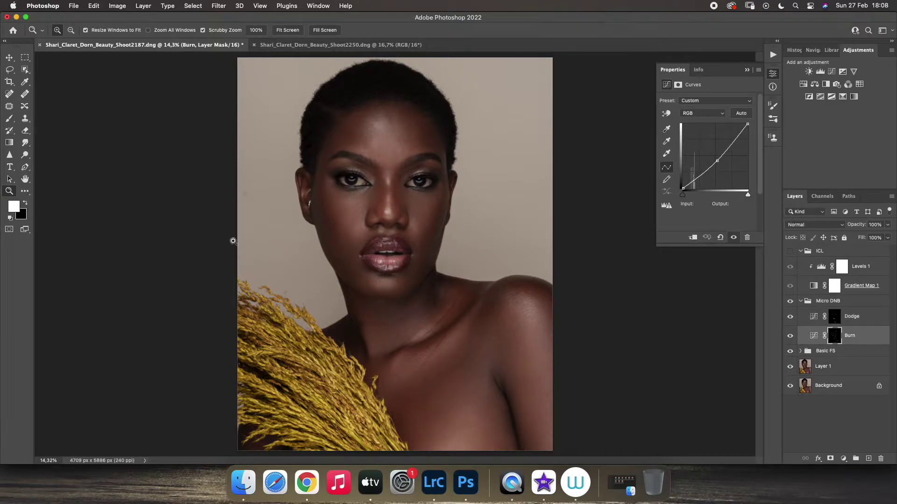
pyautogui.press('b')
pyautogui.press('[')
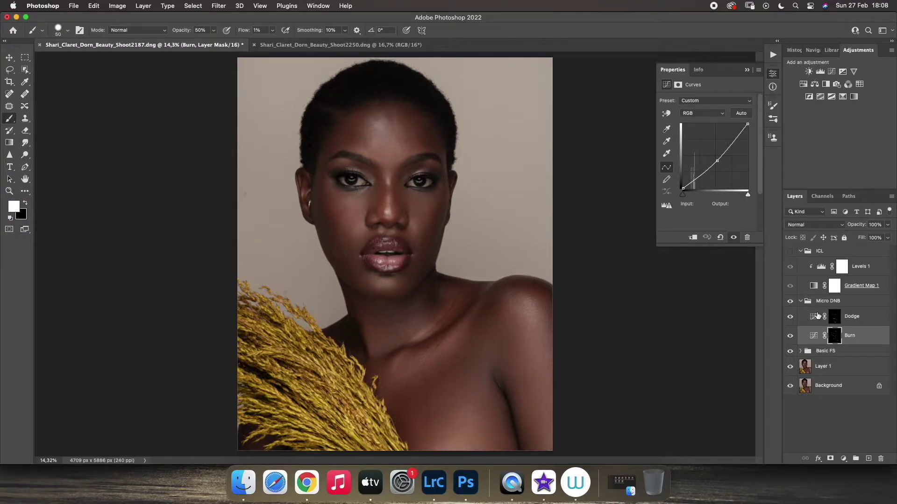
pyautogui.hotkey('alt', ']')
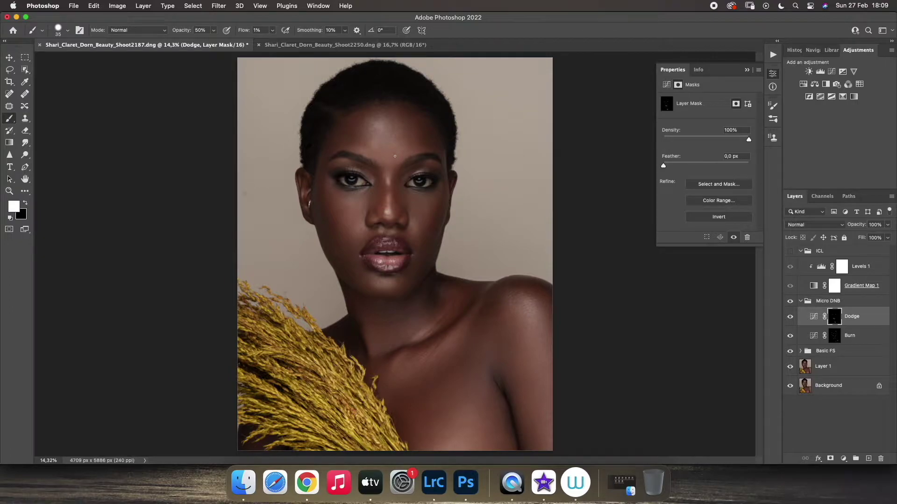
pyautogui.click(9, 191)
pyautogui.moveTo(364, 256)
pyautogui.mouseDown()
pyautogui.moveTo(402, 259)
pyautogui.moveTo(316, 214)
pyautogui.mouseUp()
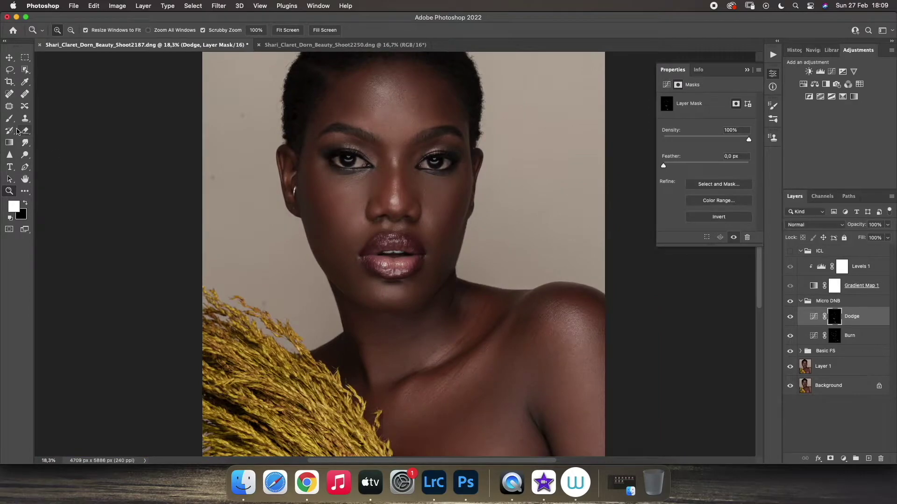
pyautogui.press('b')
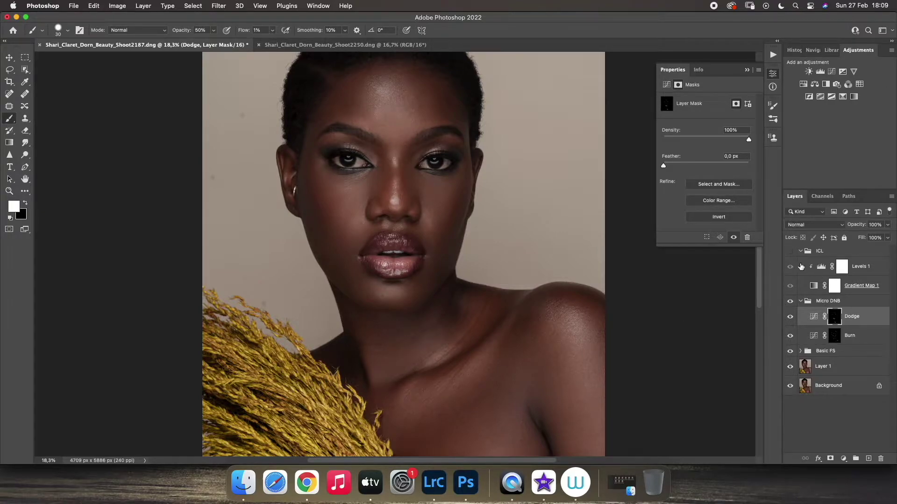
# Step: Show the ICL group and even out the neck and collarbone on the Dodge and Burn masks with a 25 to 35-pixel brush
pyautogui.click(790, 250)
pyautogui.press(']')
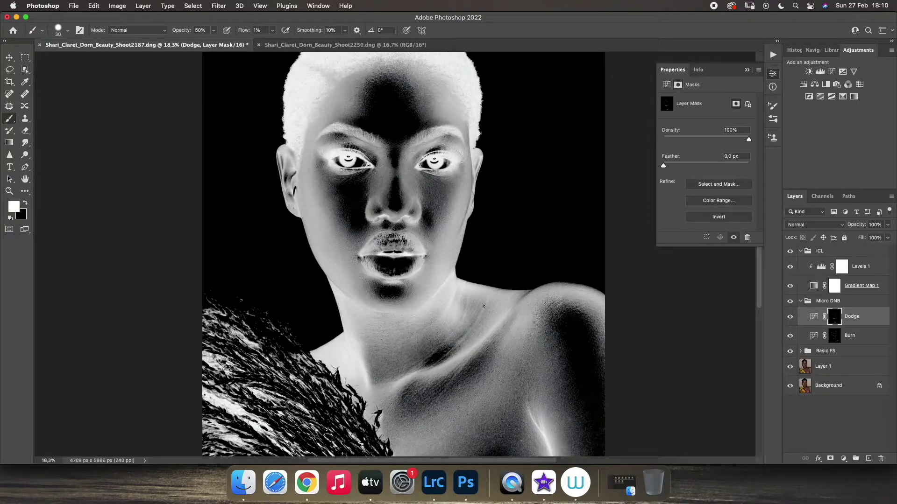
pyautogui.click(838, 341)
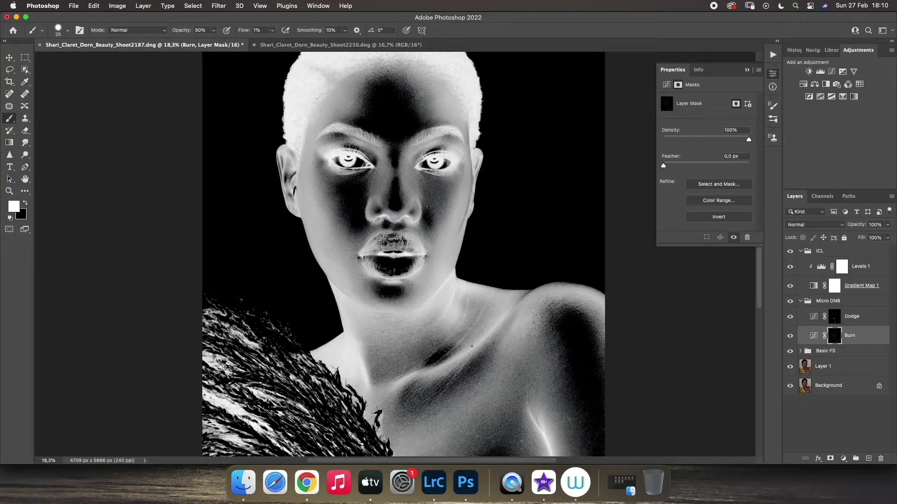
pyautogui.click(845, 316)
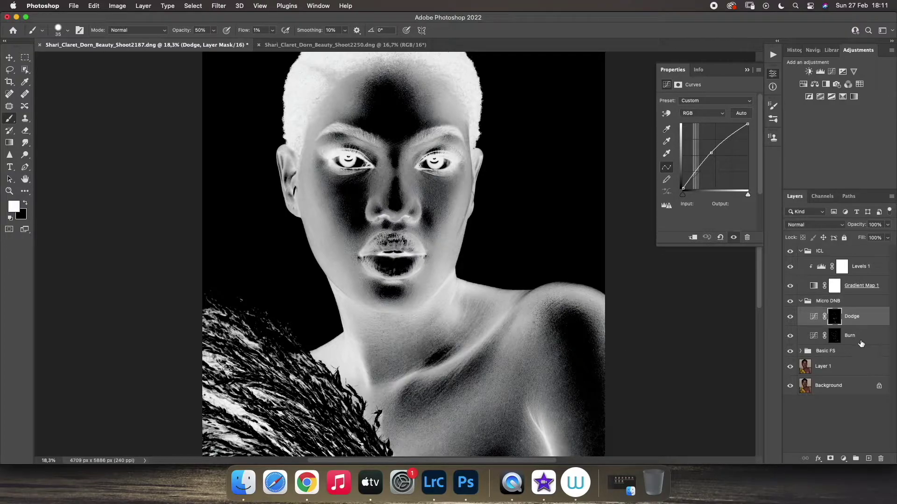
pyautogui.hotkey('alt', '[')
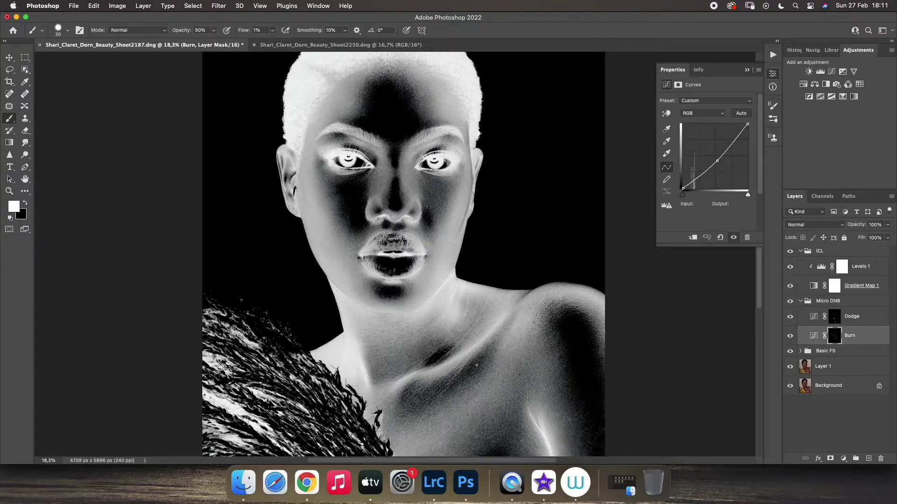
pyautogui.hotkey('alt', ']')
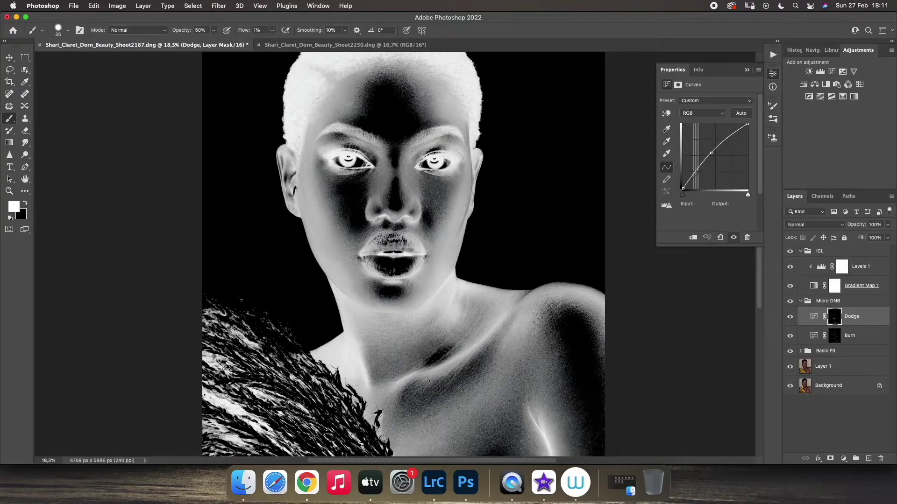
pyautogui.press(']')
pyautogui.hotkey('alt', '[')
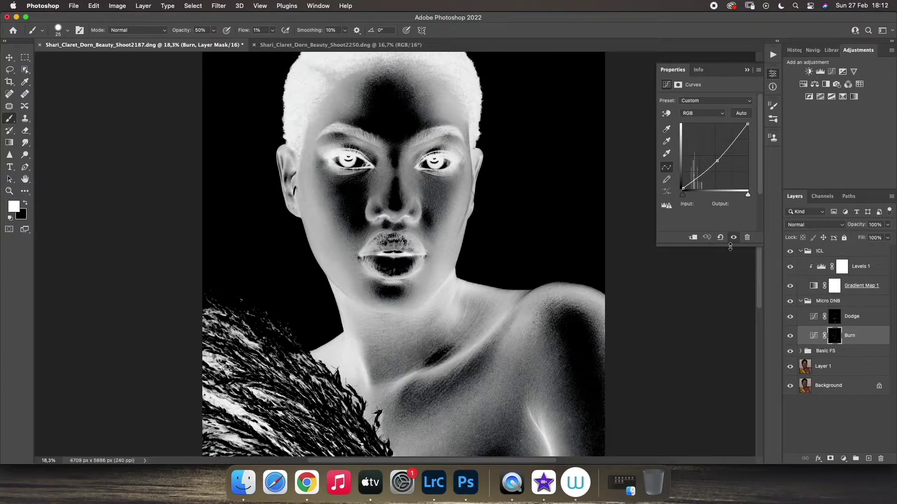
# Step: Hide the ICL group and compare the face and shoulders with the Micro DNB group toggled off and on
pyautogui.click(789, 251)
pyautogui.click(790, 302)
pyautogui.click(790, 302)
pyautogui.click(790, 302)
pyautogui.click(791, 301)
pyautogui.click(790, 302)
pyautogui.click(790, 301)
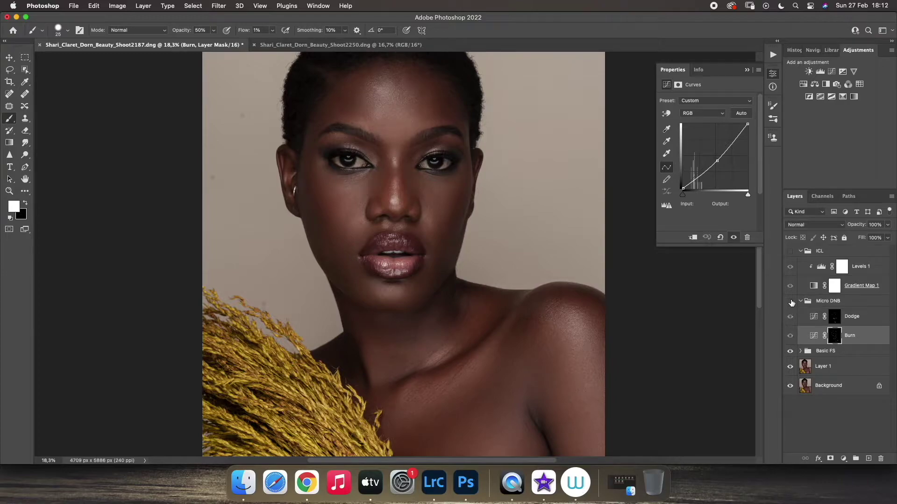
# Step: Show the ICL group and burn small bright spots around the nose, cheeks and mouth with a brush smaller than 25 pixels
pyautogui.press('z')
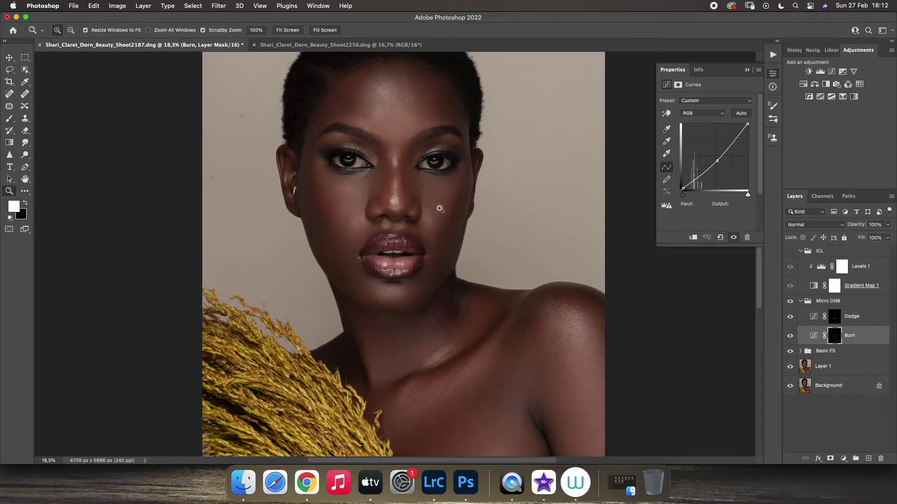
pyautogui.moveTo(435, 206); pyautogui.dragTo(474, 222)
pyautogui.click(790, 252)
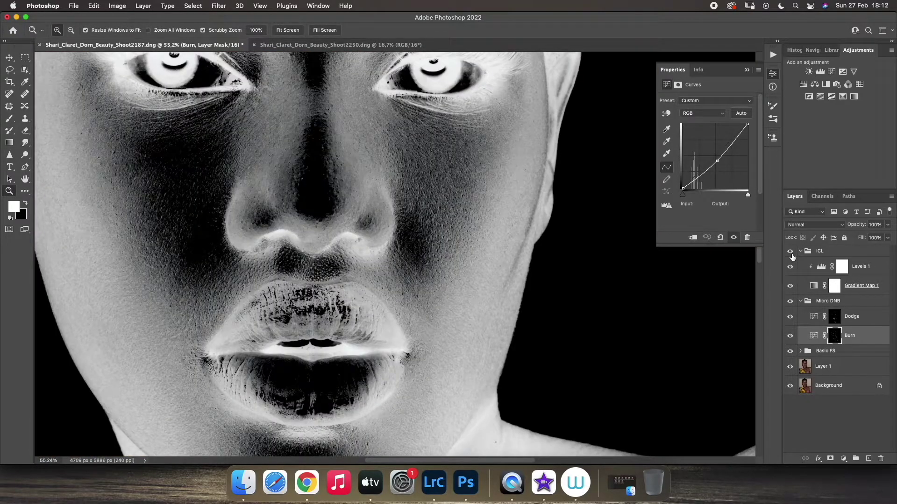
pyautogui.press('b')
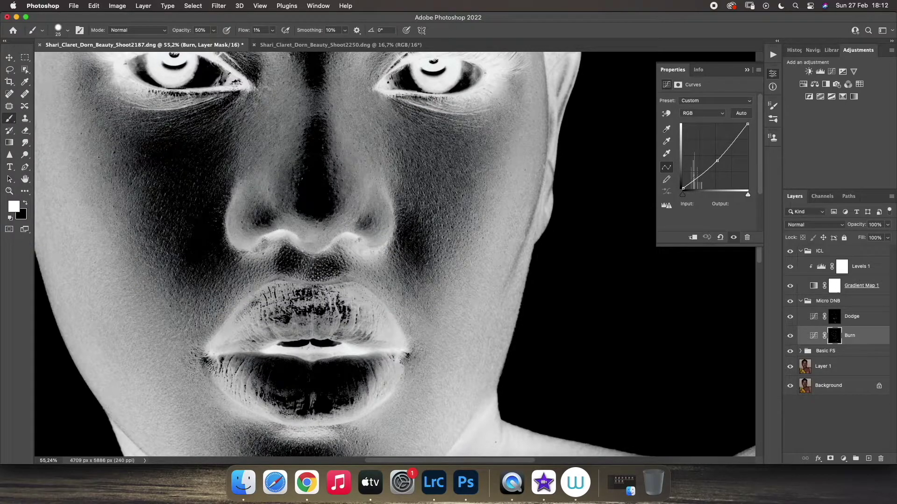
pyautogui.press('[')
pyautogui.press('[')
pyautogui.press('[')
pyautogui.press('[')
pyautogui.press(']')
pyautogui.press('[')
# Step: Select the Dodge layer's mask and dodge the dark spots on the chest with a 25-pixel brush
pyautogui.click(8, 191)
pyautogui.moveTo(655, 303); pyautogui.dragTo(317, 306)
pyautogui.moveTo(406, 383); pyautogui.dragTo(514, 381)
pyautogui.hotkey('alt', ']')
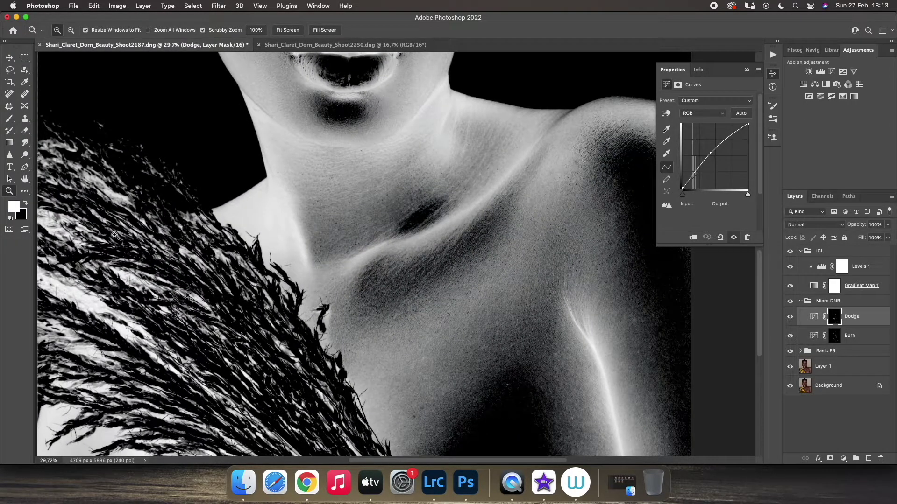
pyautogui.press('b')
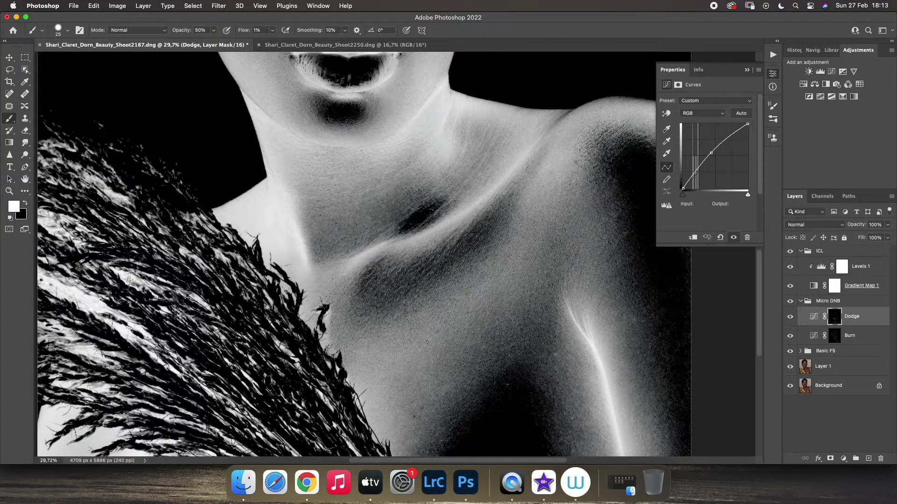
# Step: Hide the ICL group to check the whole portrait in color
pyautogui.click(10, 190)
pyautogui.moveTo(537, 236); pyautogui.dragTo(433, 237)
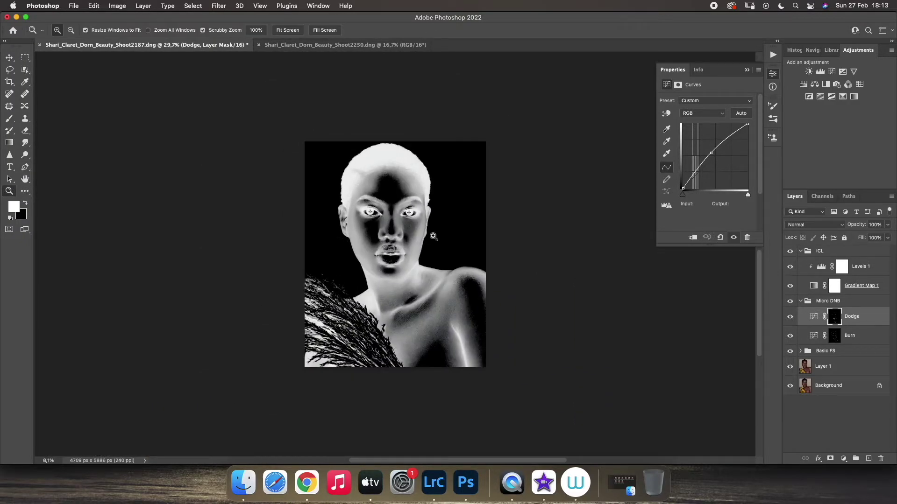
pyautogui.click(790, 251)
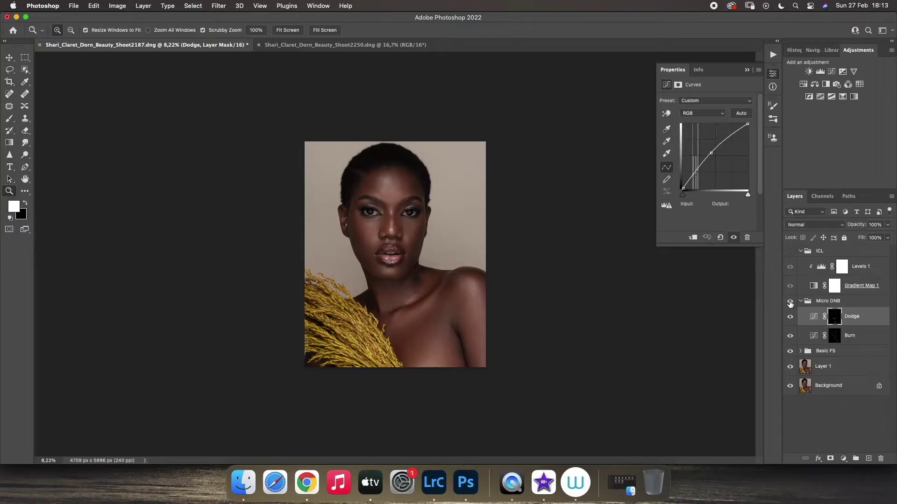
# Step: Show the ICL group and dodge uneven patches on the body with a 45-pixel brush at 1% flow, then switch to the Burn layer
pyautogui.click(790, 251)
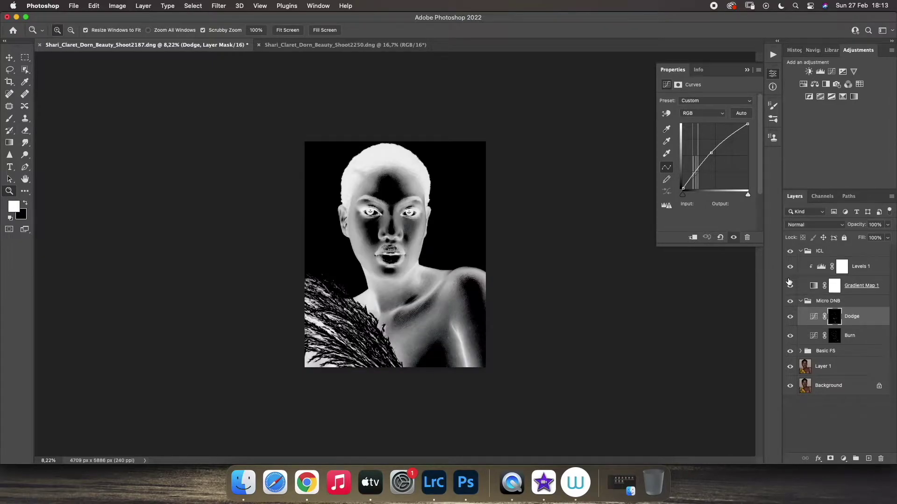
pyautogui.moveTo(439, 350); pyautogui.dragTo(449, 351)
pyautogui.click(847, 334)
pyautogui.click(847, 316)
pyautogui.press('b')
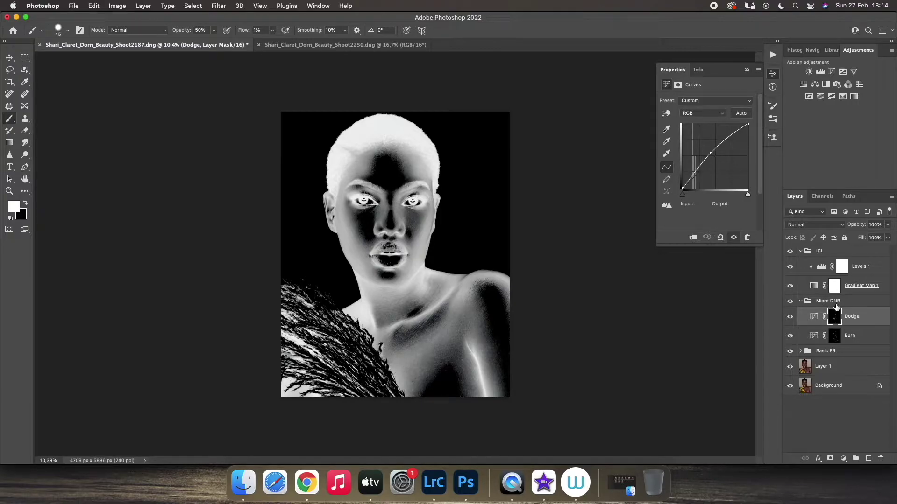
pyautogui.hotkey('alt', '[')
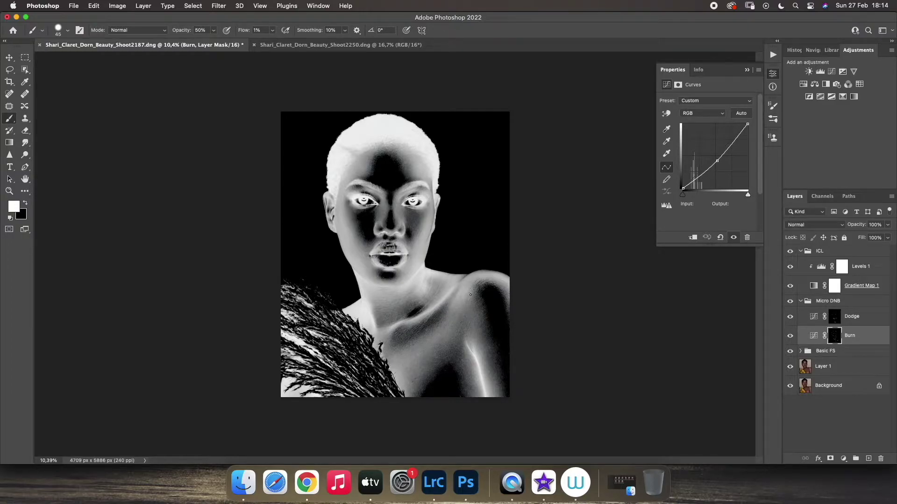
# Step: Dodge dark patches around the shoulder with an 80-pixel brush, and reduce the brush to 50 pixels for burning on the Burn layer
pyautogui.hotkey('alt', ']')
pyautogui.press(']')
pyautogui.press(']')
pyautogui.press(']')
pyautogui.press(']')
pyautogui.press(']')
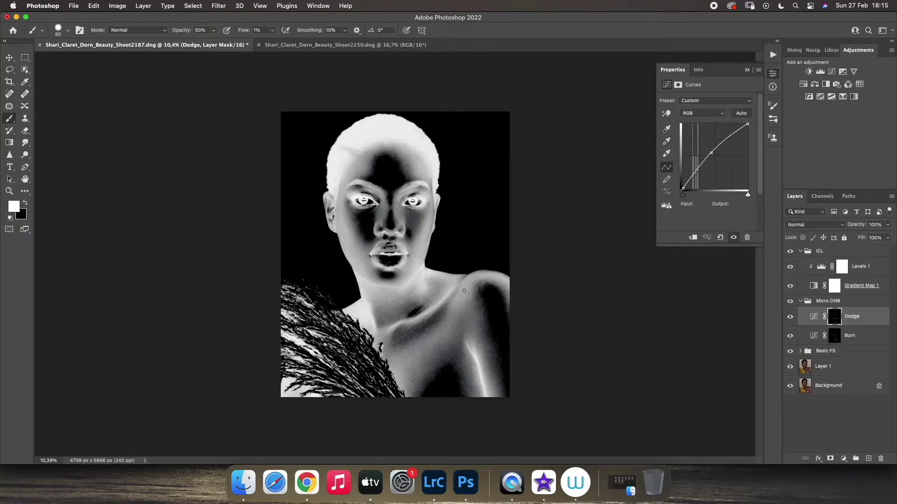
pyautogui.press('[')
pyautogui.hotkey('alt', '[')
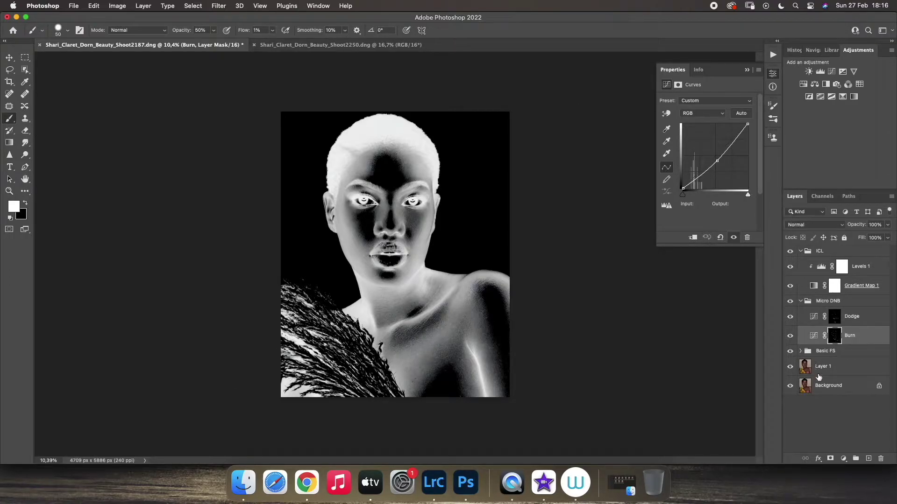
# Step: Collapse and hide the ICL group, and compare the portrait with the Micro DNB group off and on, including a close view of the face
pyautogui.click(800, 251)
pyautogui.click(800, 263)
pyautogui.click(790, 252)
pyautogui.click(790, 264)
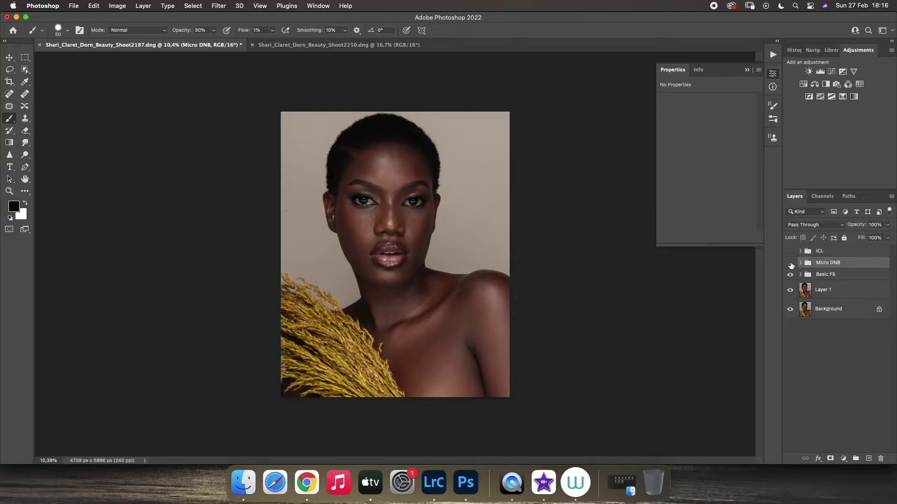
pyautogui.click(392, 231)
pyautogui.press('Return')
pyautogui.press('z')
pyautogui.moveTo(364, 206); pyautogui.dragTo(422, 228)
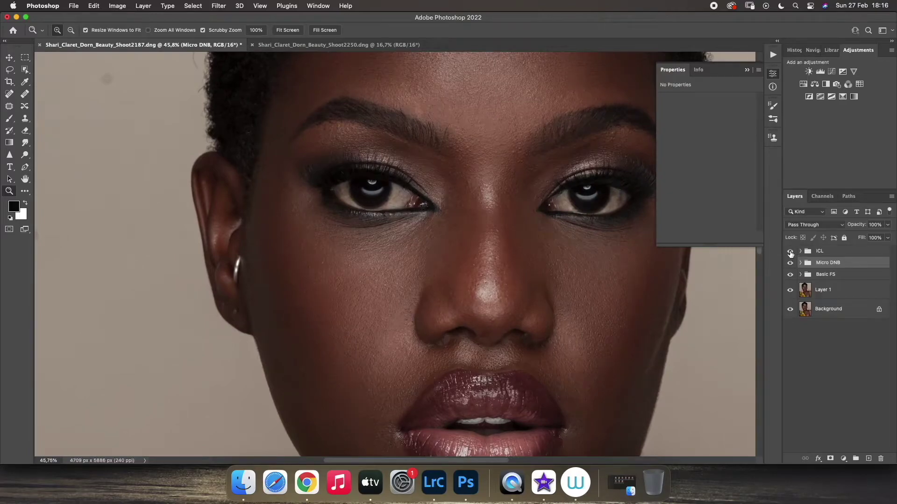
# Step: Show and expand the ICL group and set the Levels 1 black input level to 122
pyautogui.click(790, 251)
pyautogui.doubleClick(809, 251)
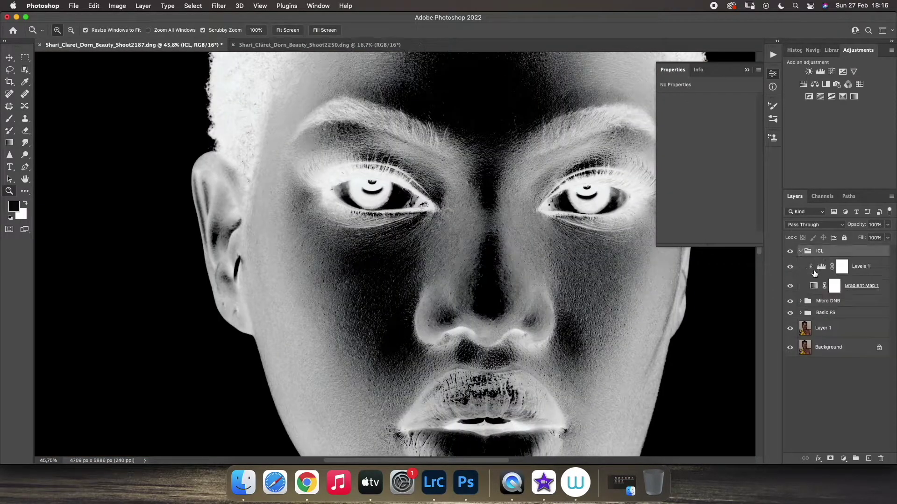
pyautogui.click(817, 268)
pyautogui.moveTo(724, 170); pyautogui.dragTo(712, 170)
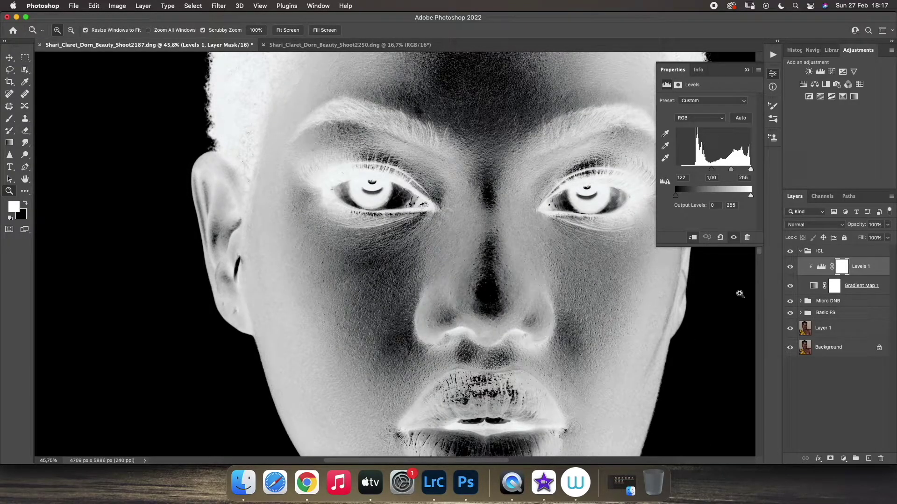
# Step: Burn small bright spots on the face on the Burn layer of Micro DNB, using a 10-pixel brush at 2% flow
pyautogui.click(813, 302)
pyautogui.click(801, 301)
pyautogui.click(843, 337)
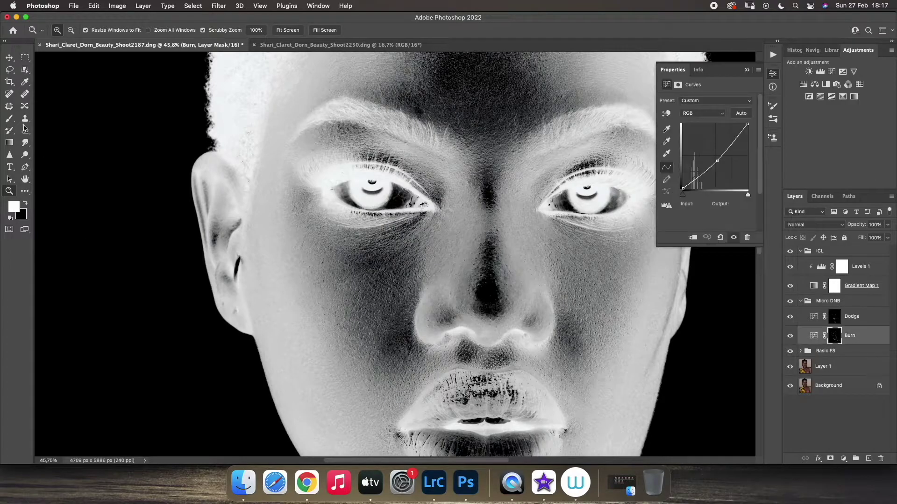
pyautogui.click(9, 119)
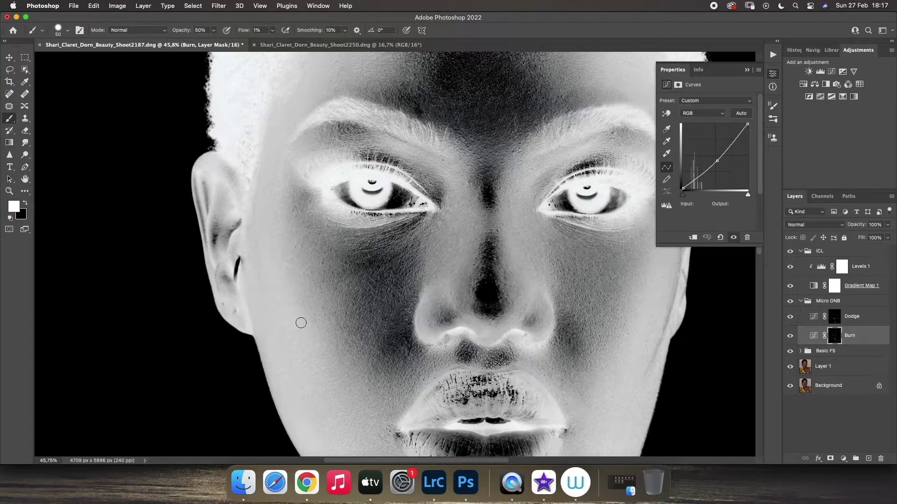
pyautogui.press('[')
pyautogui.press('[')
pyautogui.press('[')
pyautogui.press('[')
pyautogui.press('[')
pyautogui.press('[')
pyautogui.press('[')
pyautogui.click(273, 30)
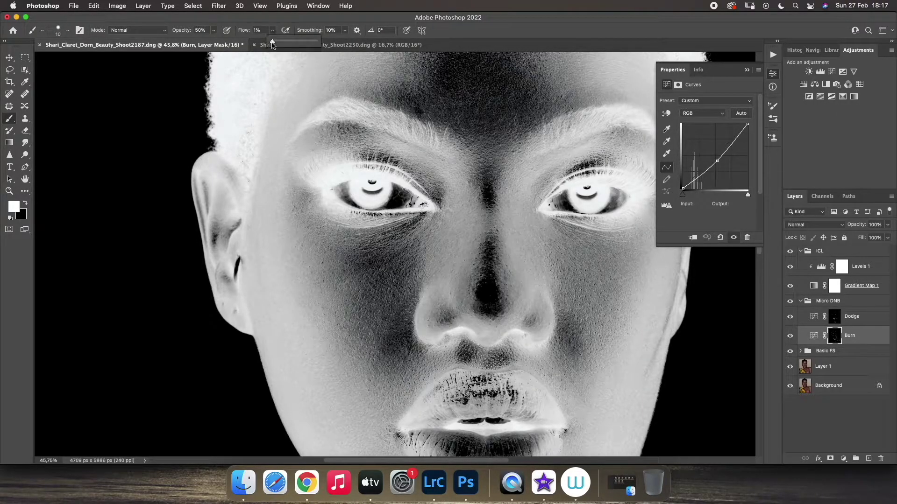
pyautogui.moveTo(272, 43); pyautogui.dragTo(273, 43)
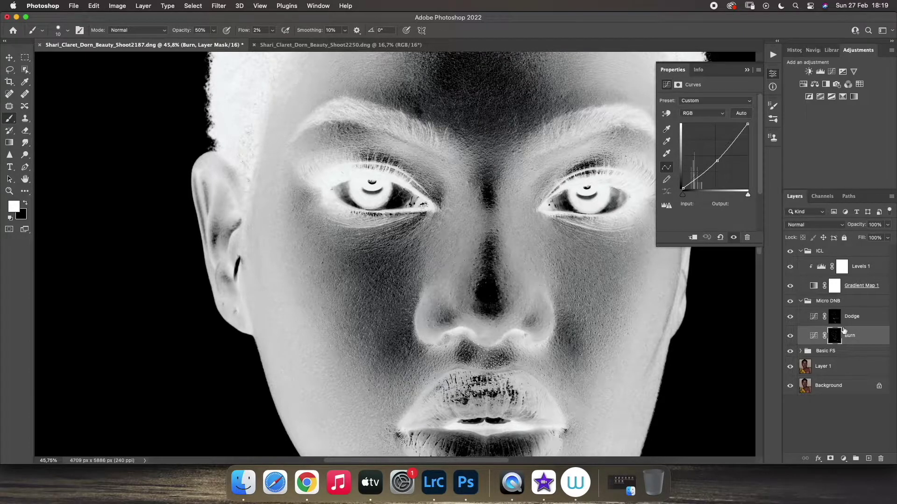
# Step: Dodge small dark spots beside the nose with a 15-pixel brush, and burn bright spots on the forehead with a smaller brush
pyautogui.click(871, 325)
pyautogui.press(']')
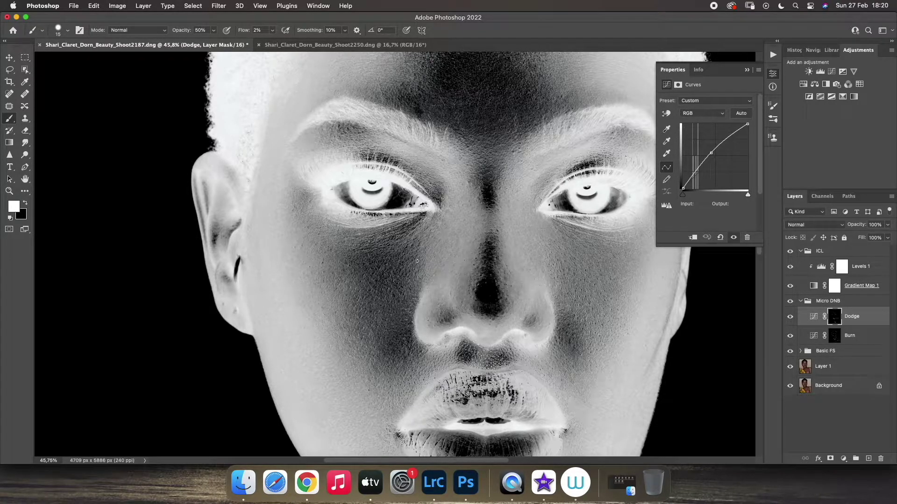
pyautogui.click(865, 339)
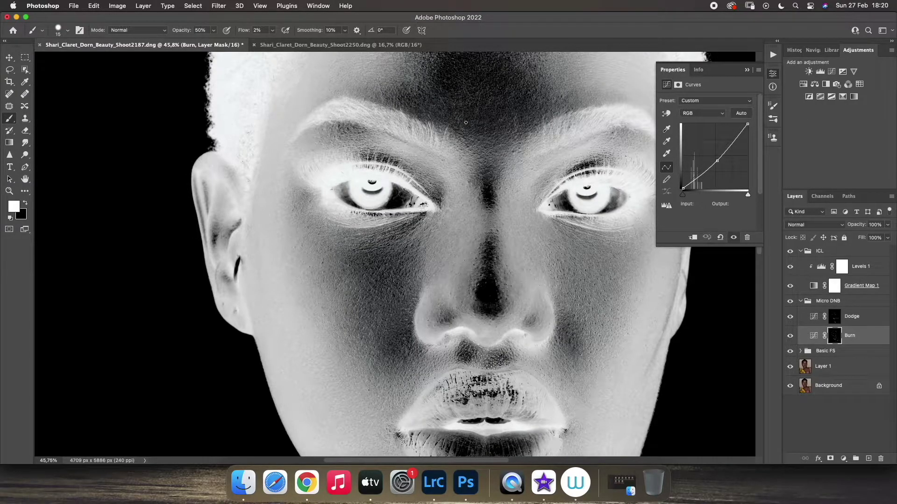
pyautogui.press('[')
# Step: Check the whole portrait in color with the ICL and Micro DNB groups hidden, and show both groups again
pyautogui.click(8, 190)
pyautogui.press('super+0')
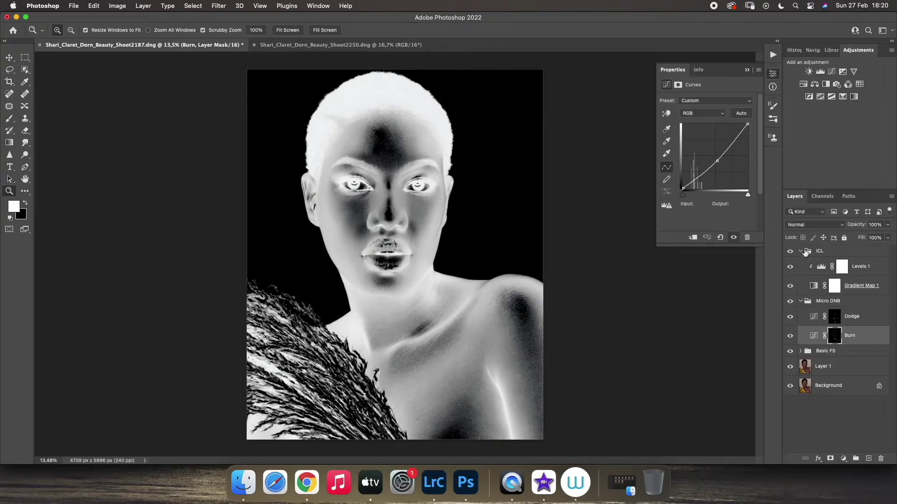
pyautogui.click(790, 251)
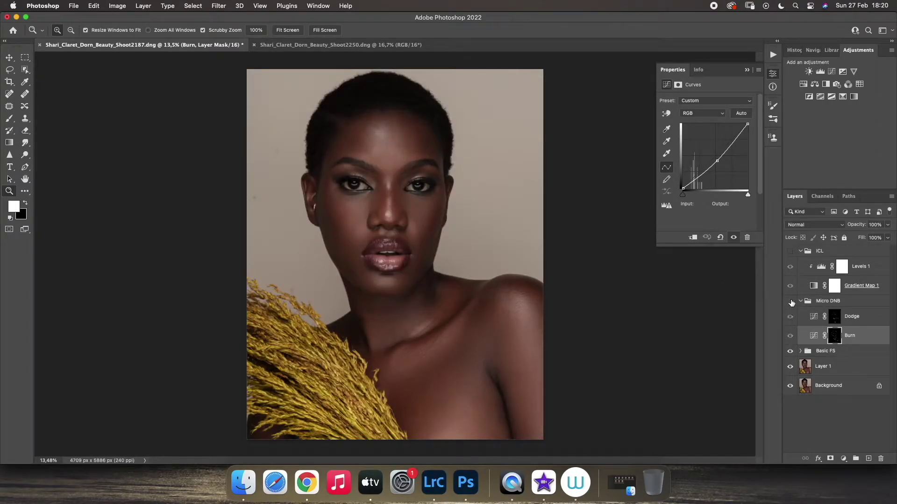
pyautogui.click(790, 269)
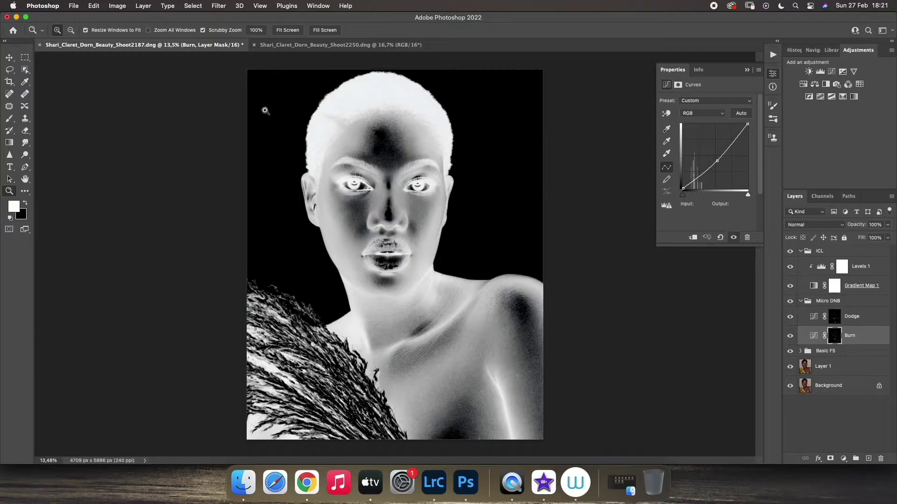
# Step: Even out the nose and cheek transitions at 1% flow, burning with a 40-pixel brush and dodging with a 45-pixel brush
pyautogui.click(10, 118)
pyautogui.click(272, 30)
pyautogui.moveTo(271, 42); pyautogui.dragTo(269, 42)
pyautogui.keyDown('ctrl'); pyautogui.keyDown('alt'); pyautogui.moveTo(364, 238); pyautogui.dragTo(369, 240); pyautogui.keyUp('alt'); pyautogui.keyUp('ctrl')
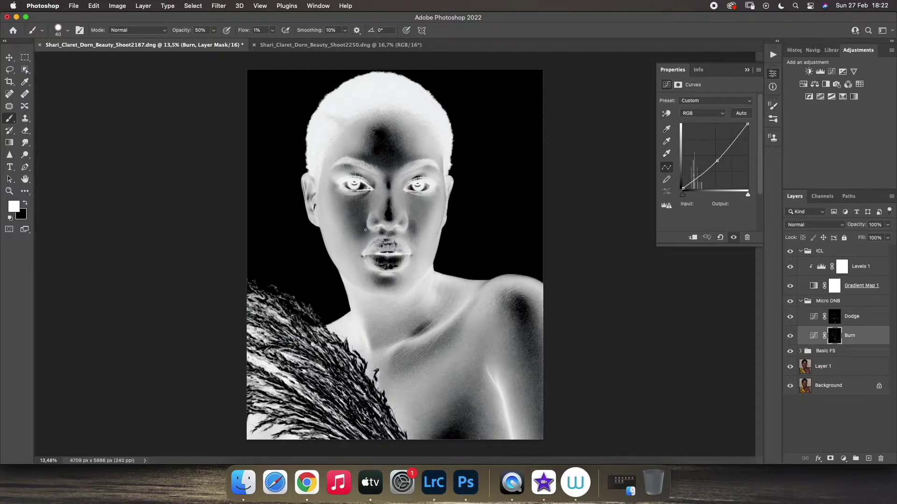
pyautogui.hotkey('alt', ']')
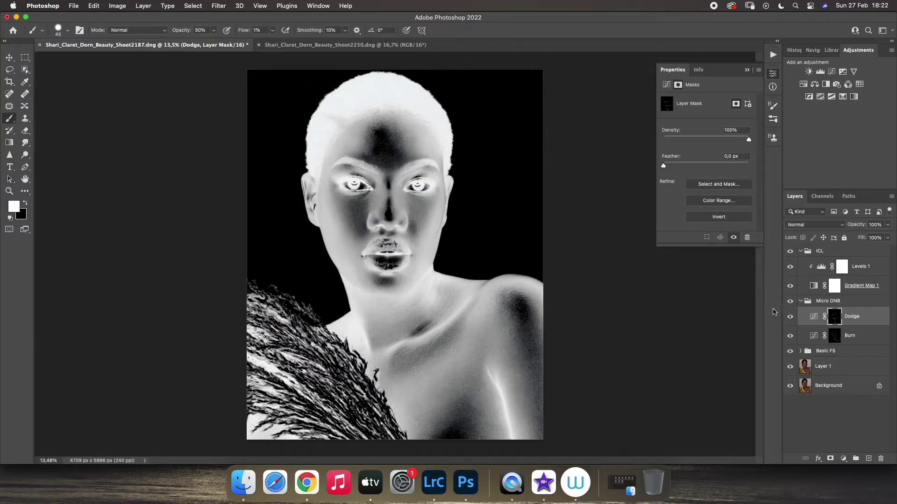
pyautogui.click(849, 335)
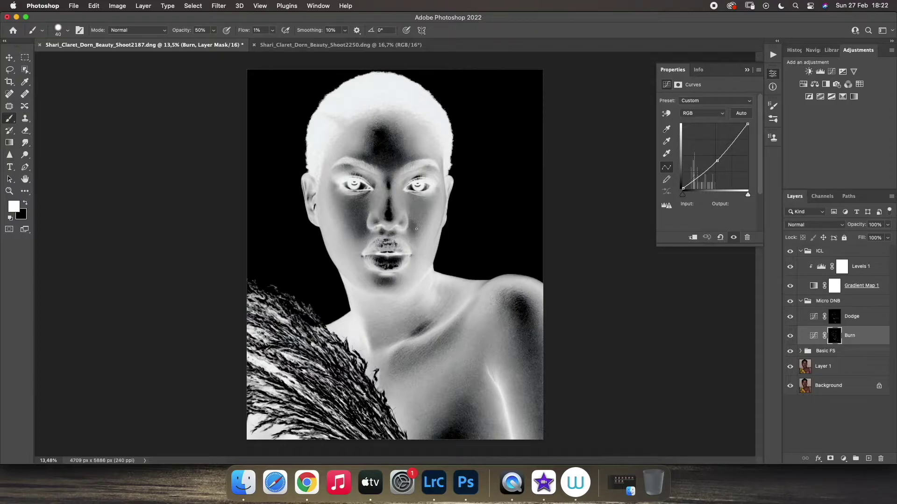
# Step: Hide the ICL group to inspect the portrait and face in color, and show the group again
pyautogui.click(790, 251)
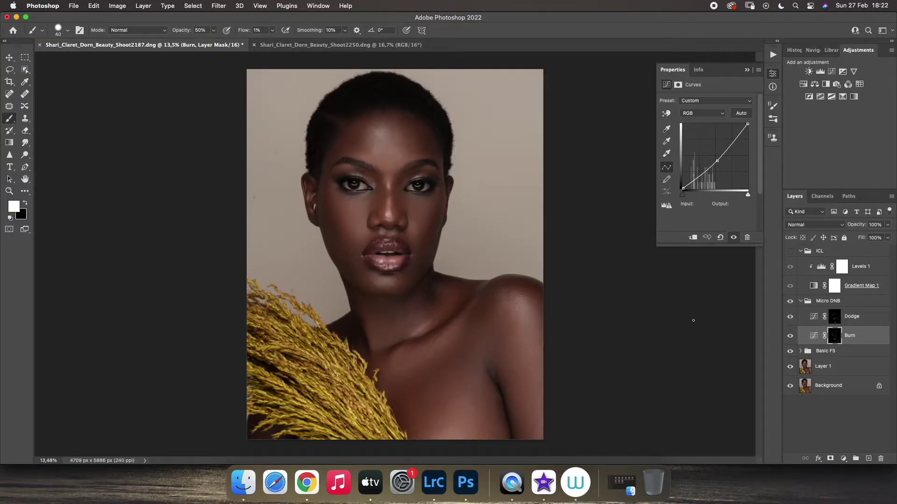
pyautogui.press('z')
pyautogui.moveTo(360, 175)
pyautogui.mouseDown()
pyautogui.moveTo(416, 187)
pyautogui.moveTo(395, 191)
pyautogui.moveTo(407, 196)
pyautogui.mouseUp()
pyautogui.click(789, 253)
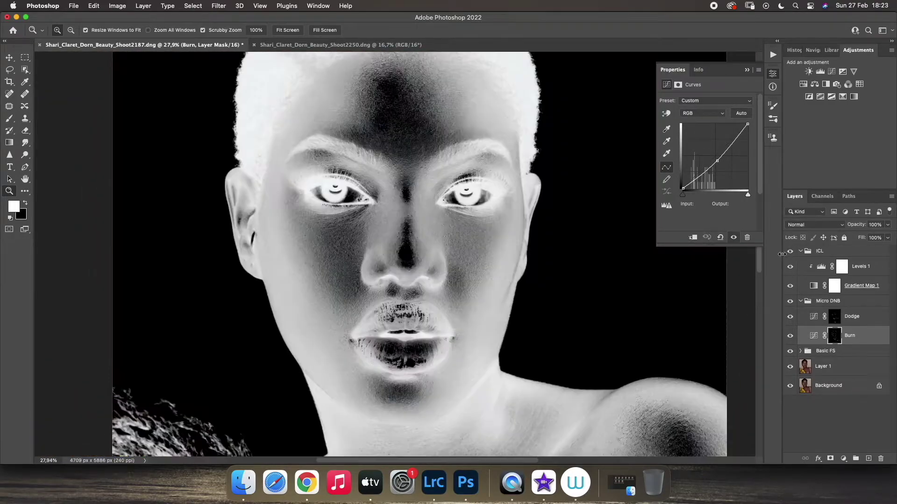
# Step: Lower the black input level of the Levels 1 adjustment to reveal more tone on the forehead
pyautogui.moveTo(423, 98); pyautogui.dragTo(412, 243)
pyautogui.click(821, 267)
pyautogui.moveTo(712, 171); pyautogui.dragTo(708, 173)
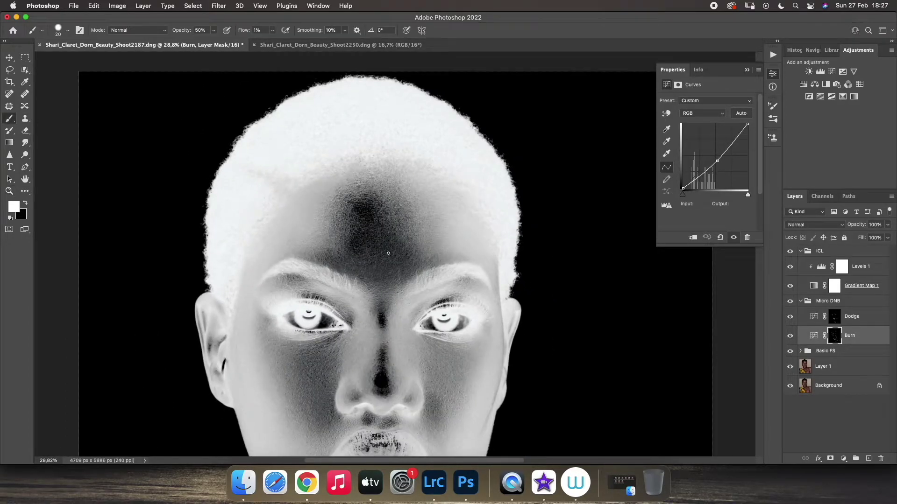
# Step: Burn and dodge uneven spots on the forehead at 2% flow, using a 20-pixel brush for the Dodge layer
pyautogui.moveTo(272, 30); pyautogui.dragTo(272, 41)
pyautogui.press(']')
pyautogui.click(870, 317)
pyautogui.press('[')
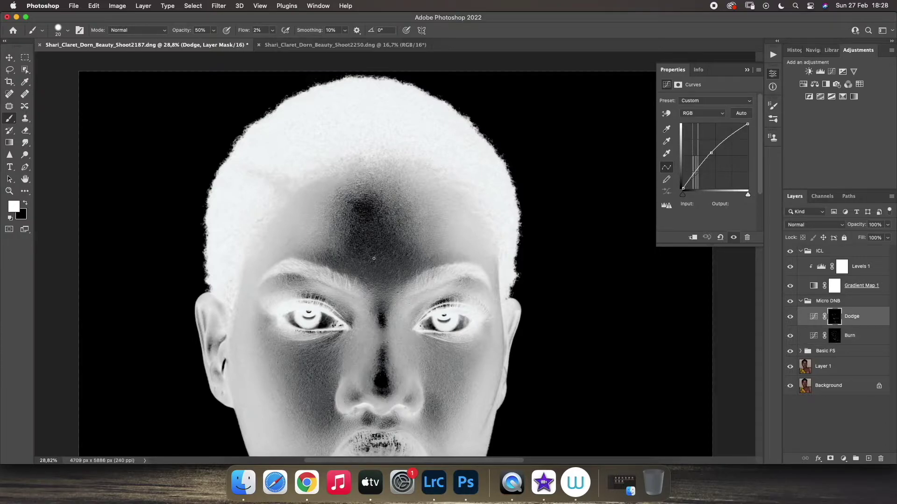
pyautogui.hotkey('alt', '[')
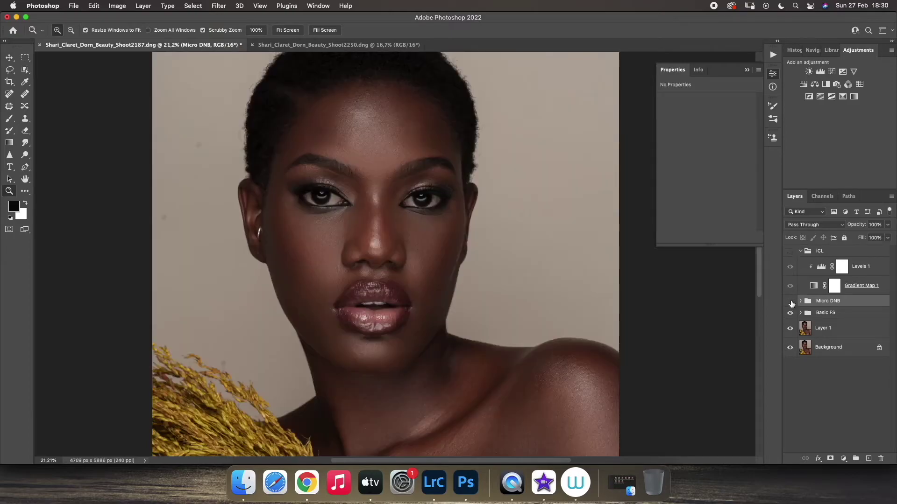
# Step: Compare the portrait with the Micro DNB group off and on, and inspect the cheeks, jaw and neck up close
pyautogui.click(790, 301)
pyautogui.moveTo(303, 252); pyautogui.dragTo(314, 258)
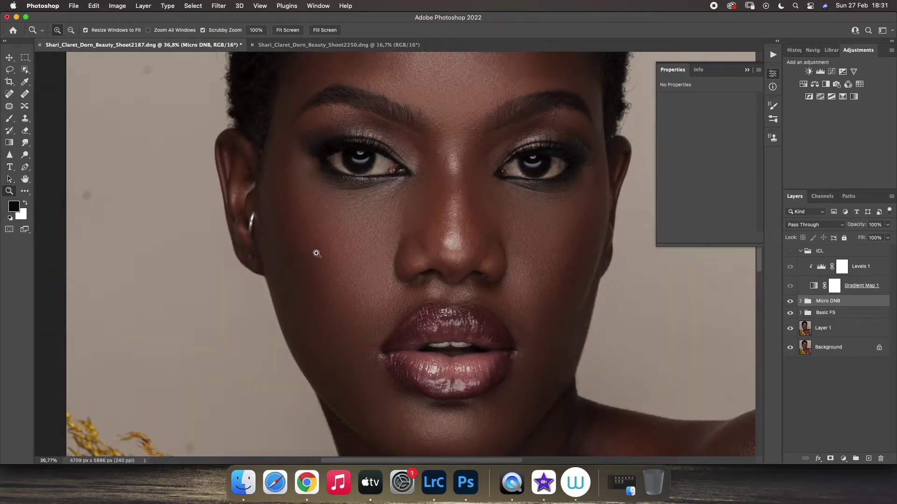
pyautogui.moveTo(360, 420); pyautogui.dragTo(301, 312)
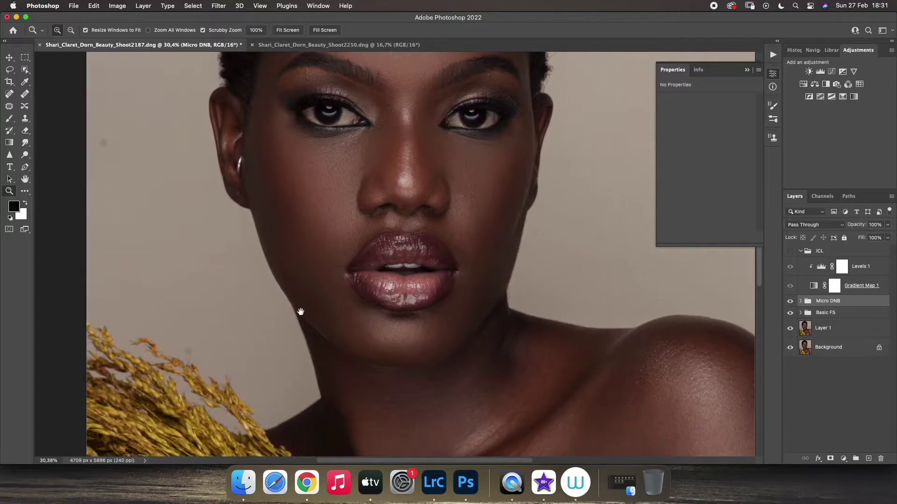
# Step: Add a brightening Curves layer above Micro DNB with input 116 and output 150, invert its mask and name the layer Dodge
pyautogui.click(843, 459)
pyautogui.click(844, 368)
pyautogui.moveTo(711, 160); pyautogui.dragTo(712, 150)
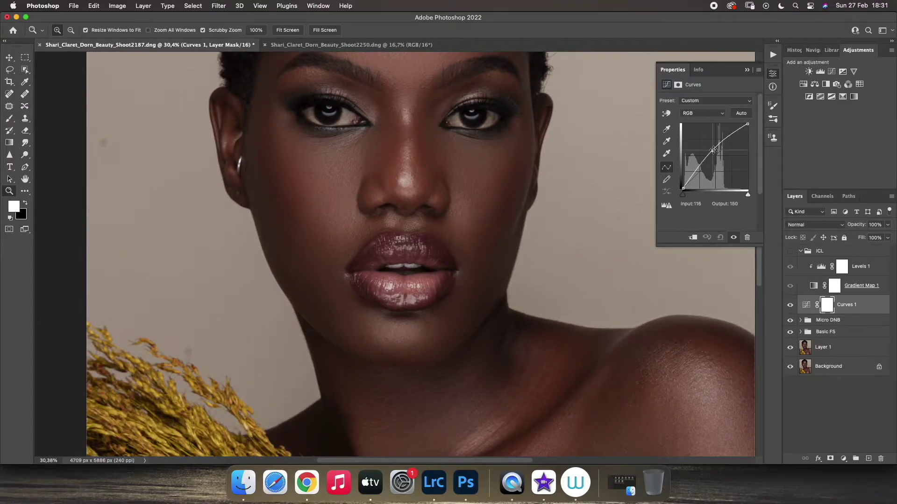
pyautogui.press('super+i')
pyautogui.doubleClick(847, 306)
pyautogui.write('Dodge')
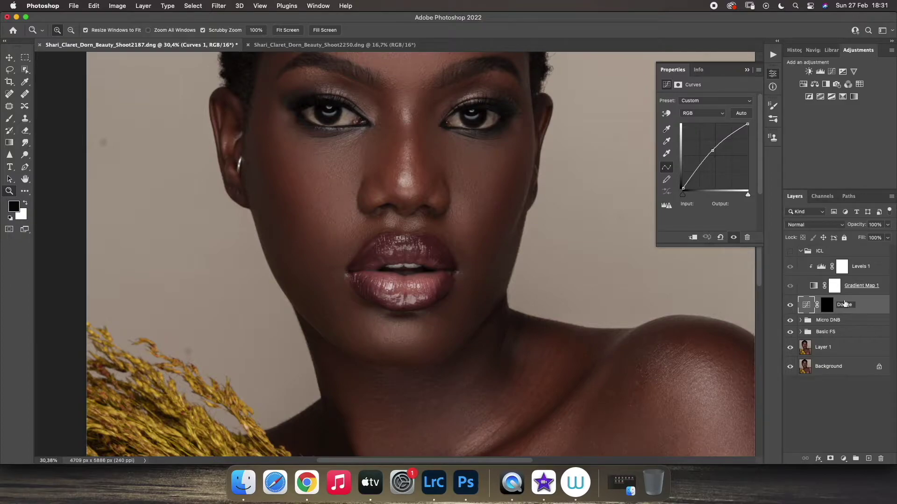
pyautogui.press('Return')
# Step: Add a darkening Curves layer with input 139 and output 109, invert its mask and name the layer Burn
pyautogui.click(843, 458)
pyautogui.click(844, 368)
pyautogui.click(717, 160)
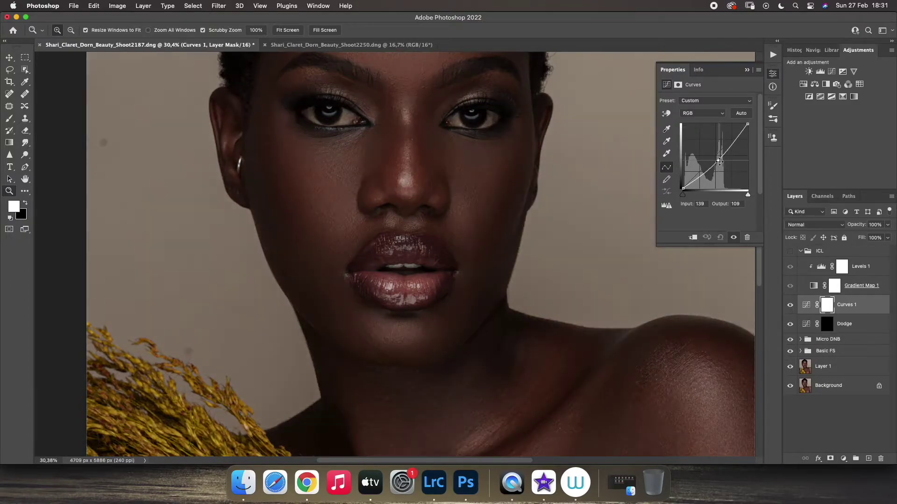
pyautogui.press('super+i')
pyautogui.doubleClick(845, 304)
pyautogui.write('Burn')
pyautogui.press('Return')
# Step: Group the new Dodge and Burn layers as Micro DNB 2 and add a Black & White adjustment layer above the group
pyautogui.keyDown('shift'); pyautogui.click(852, 322); pyautogui.keyUp('shift')
pyautogui.press('super+g')
pyautogui.doubleClick(824, 301)
pyautogui.write('Micro DNB  2')
pyautogui.press('Return')
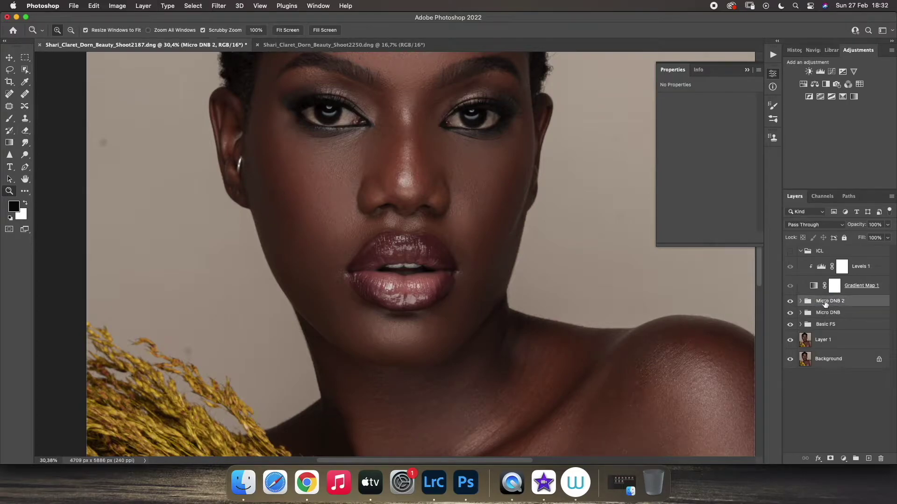
pyautogui.click(843, 458)
pyautogui.click(849, 405)
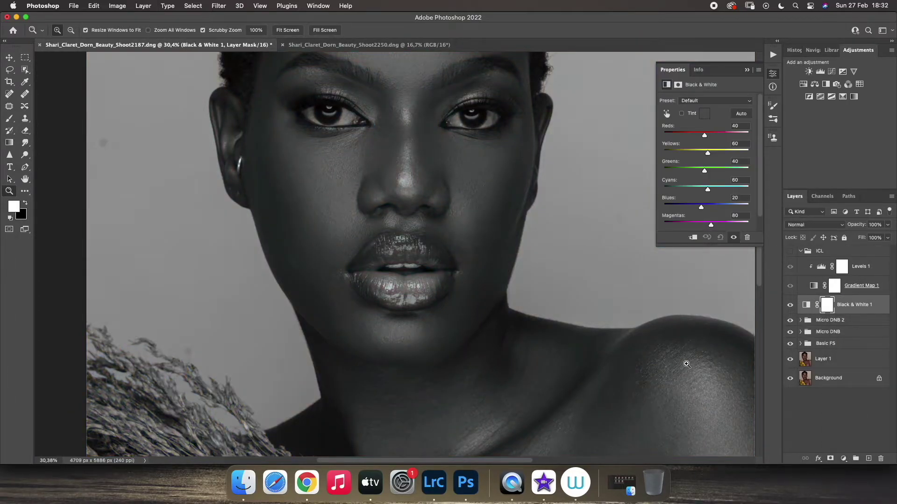
# Step: Select the Dodge mask in the Micro DNB 2 group and prepare a 10 px brush at 50% opacity and 1% flow
pyautogui.moveTo(486, 303); pyautogui.dragTo(514, 307)
pyautogui.click(825, 324)
pyautogui.click(800, 321)
pyautogui.click(852, 355)
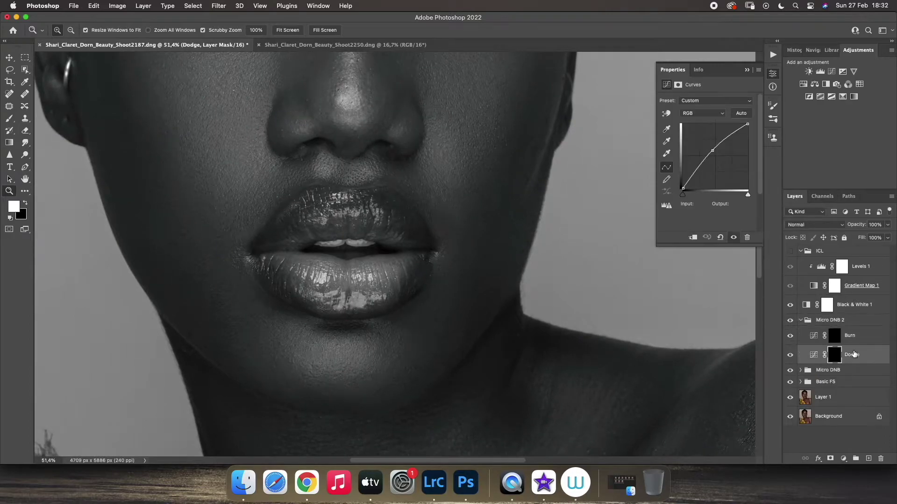
pyautogui.click(10, 119)
pyautogui.click(272, 31)
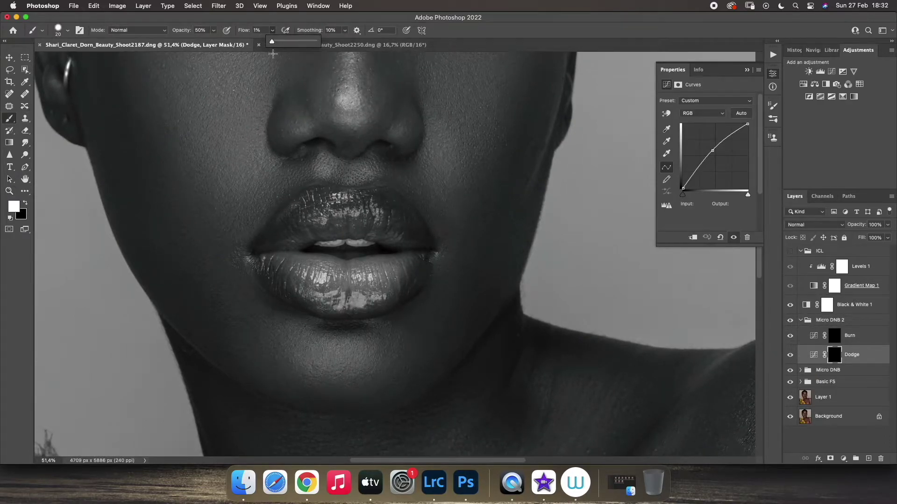
pyautogui.click(10, 120)
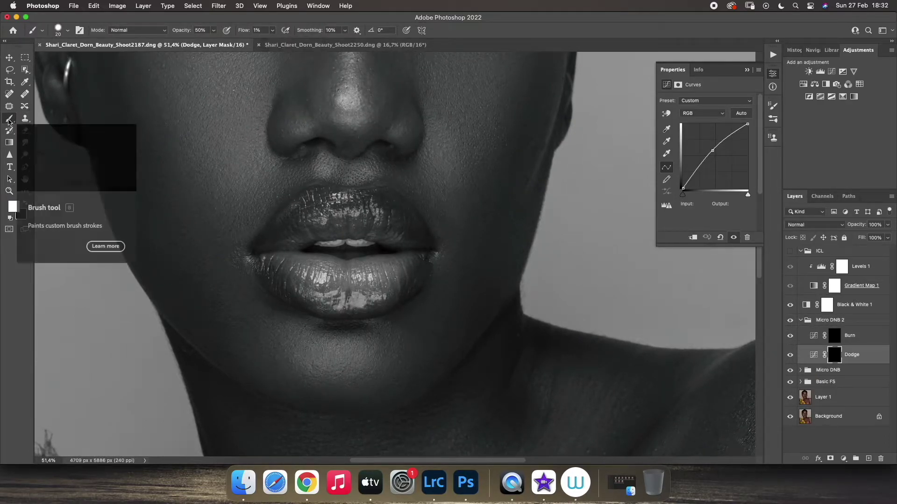
pyautogui.press('[')
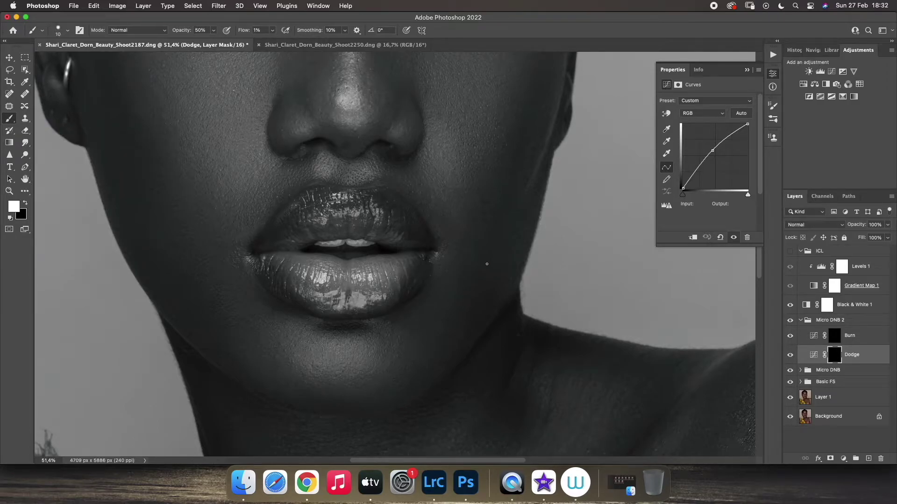
# Step: Paint on the Dodge mask with a 9 to 10 px brush to lighten uneven dark patches around the chin, jaw and neck
pyautogui.press('z')
pyautogui.moveTo(474, 290); pyautogui.dragTo(492, 282)
pyautogui.moveTo(425, 327); pyautogui.dragTo(355, 236)
pyautogui.press('b')
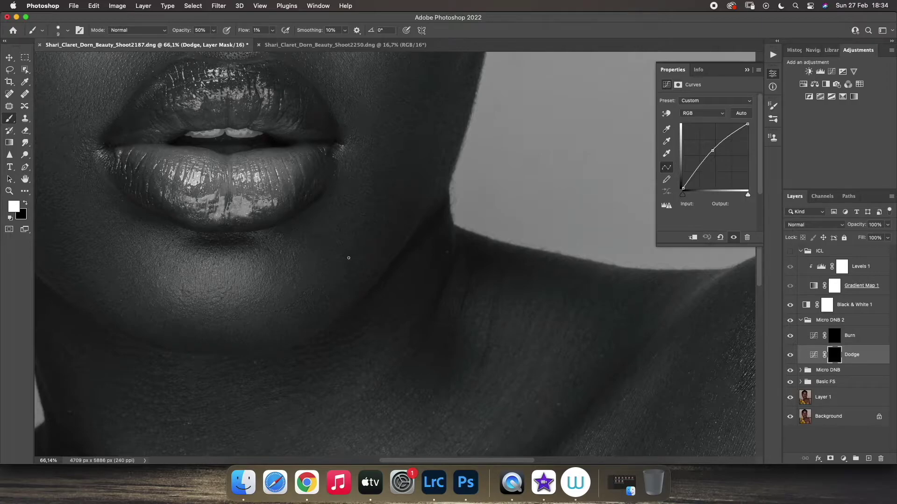
pyautogui.scroll(-5, 316, 300)
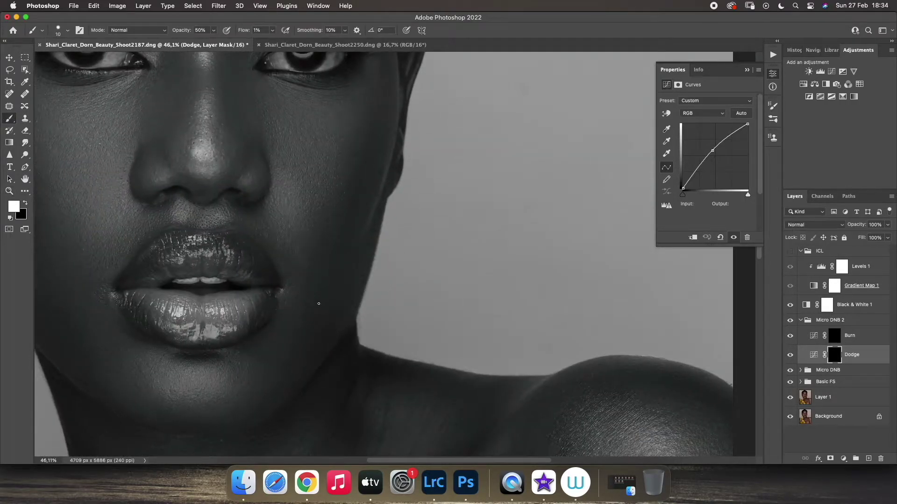
# Step: Set the Black & White layer's Yellows to 161 and Greens to 10, and return to the Dodge mask with the brush
pyautogui.click(789, 305)
pyautogui.click(834, 335)
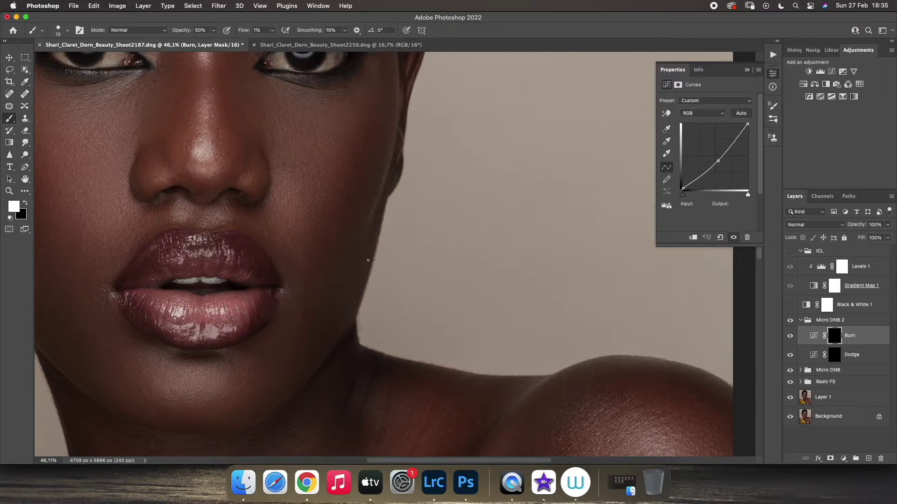
pyautogui.click(834, 355)
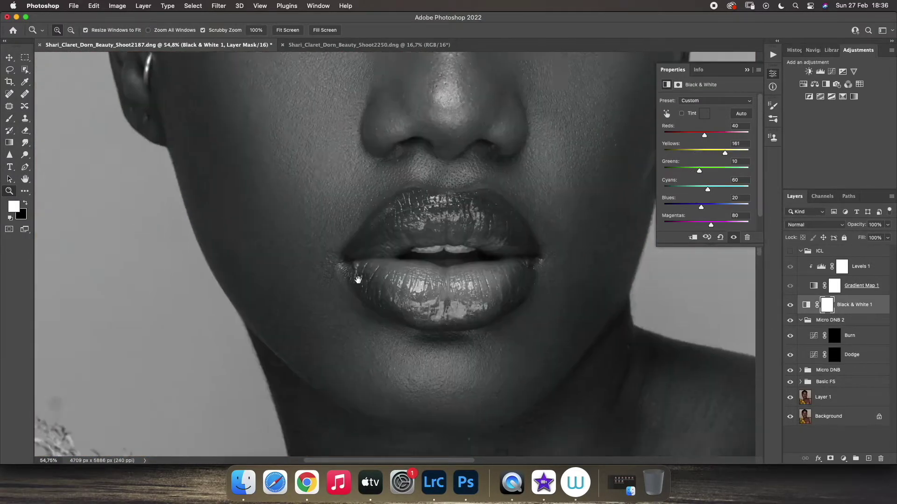
pyautogui.press('b')
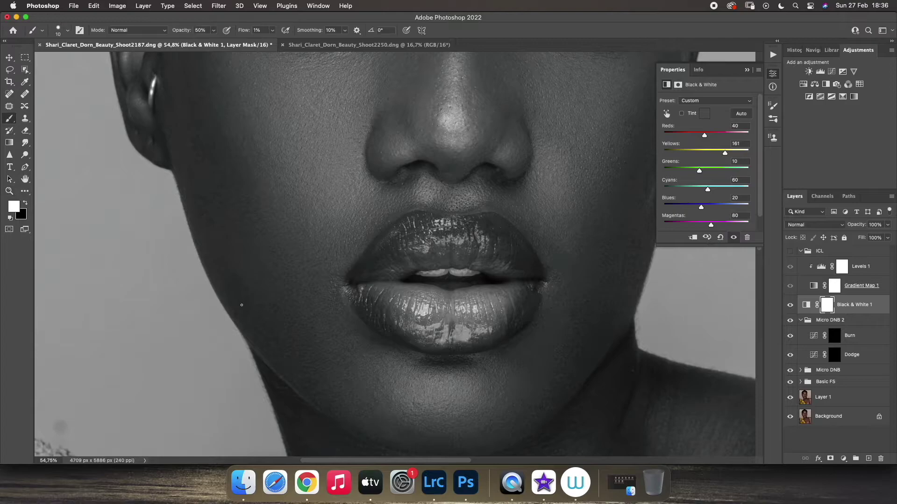
pyautogui.hotkey('alt', '[')
pyautogui.hotkey('alt', '[')
pyautogui.hotkey('alt', '[')
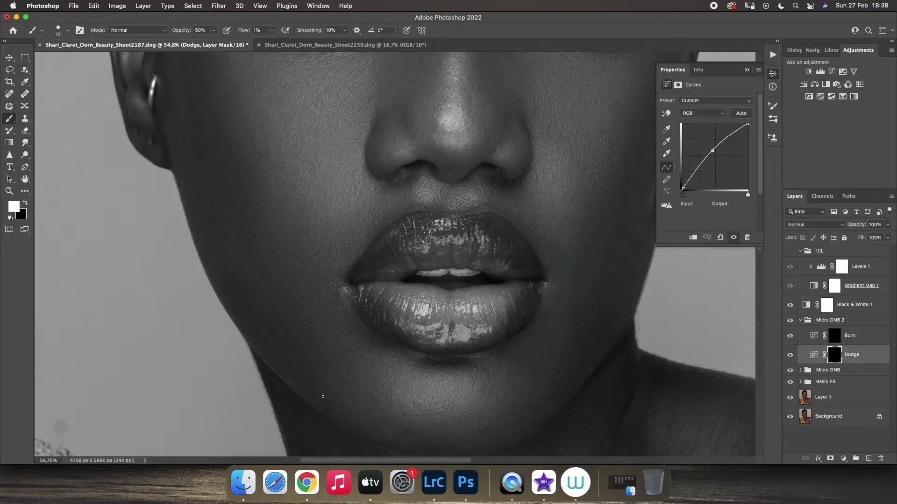
# Step: Dodge small dark patches with the 10 px brush from the jaw and cheek near the earring up to the temple and forehead
pyautogui.scroll(3, 207, 177)
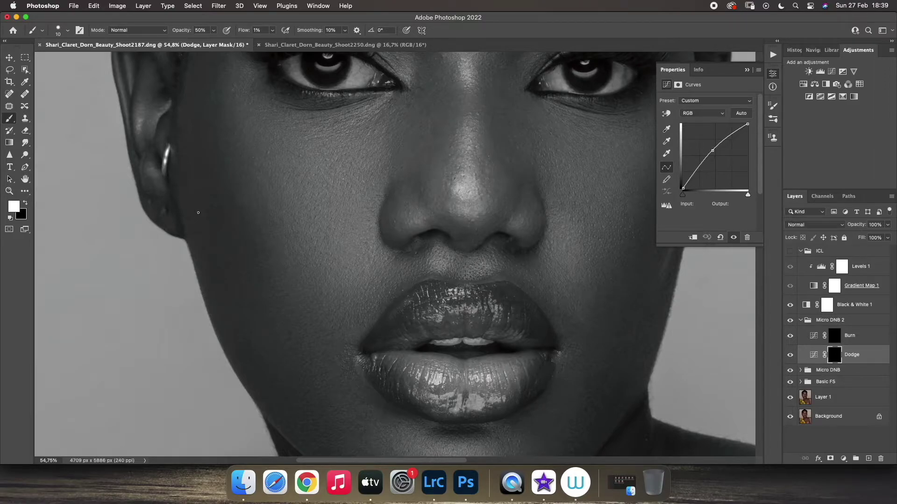
pyautogui.scroll(4, 205, 212)
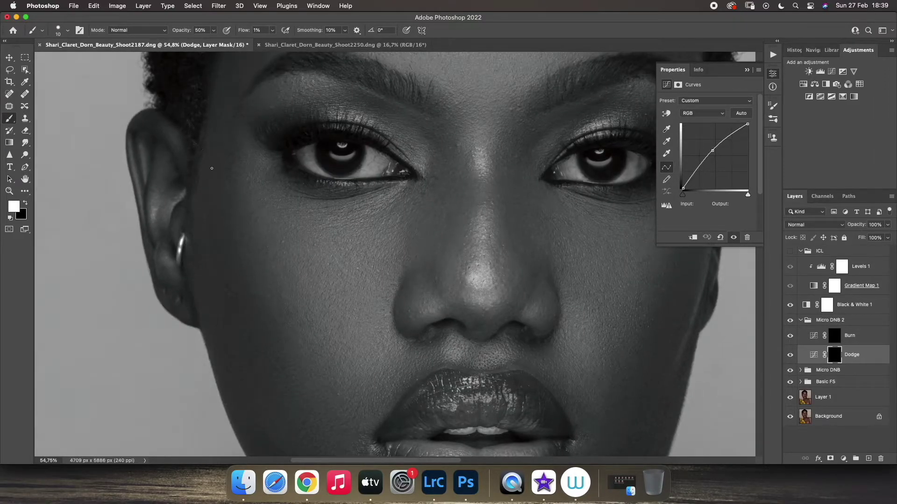
pyautogui.scroll(7, 244, 274)
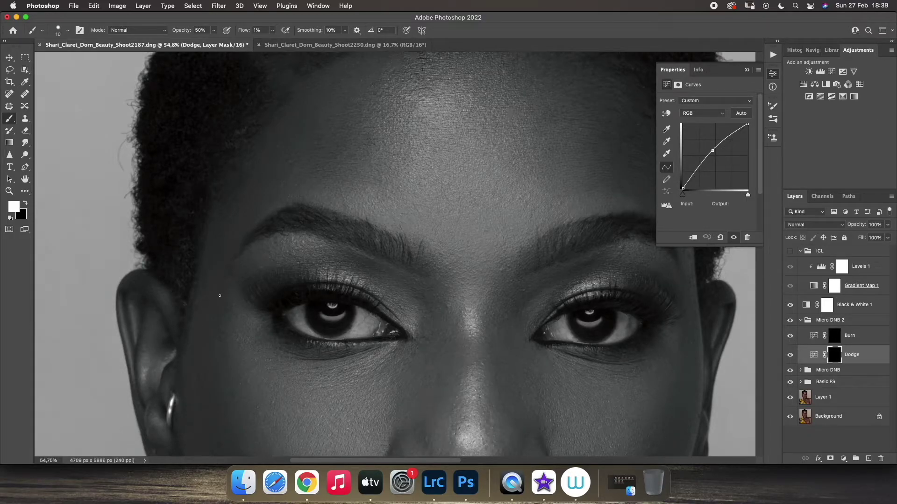
pyautogui.scroll(4, 235, 270)
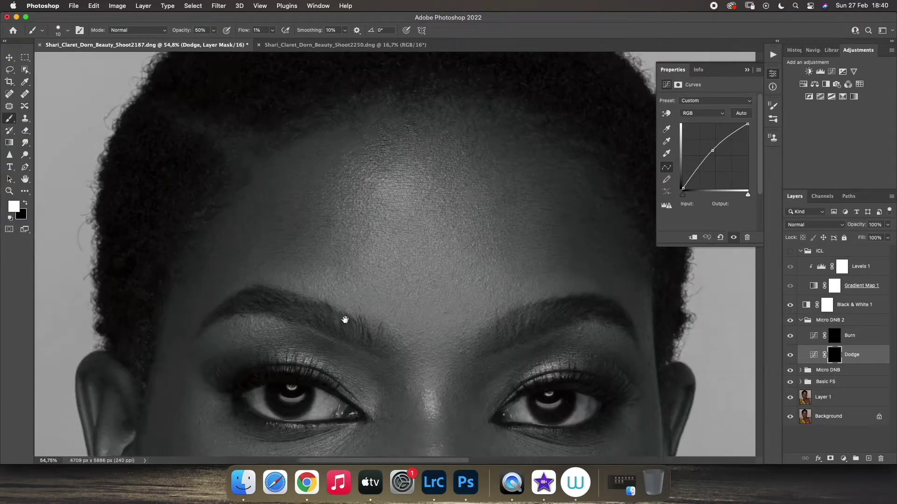
pyautogui.hscroll(3, 564, 313)
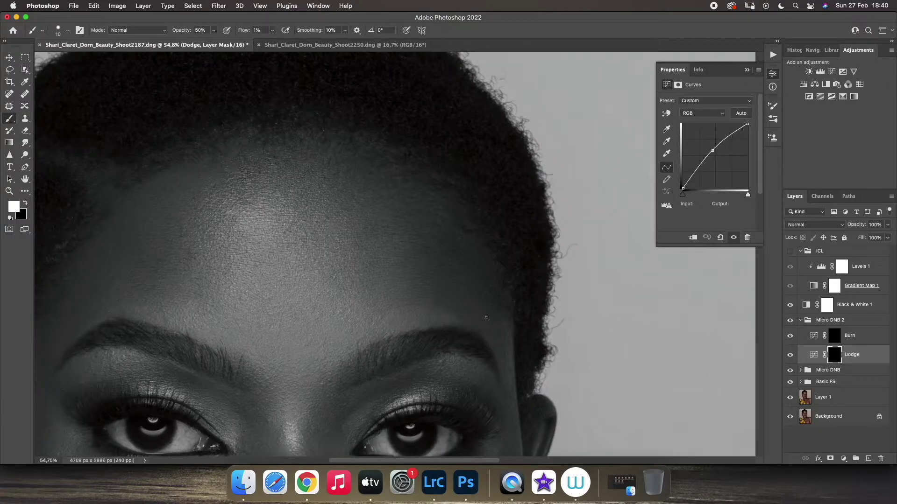
# Step: Dodge small dark patches down the opposite side of the face, from the temple and cheek to the neck and shoulder
pyautogui.scroll(-5, 390, 336)
pyautogui.hscroll(3, 391, 337)
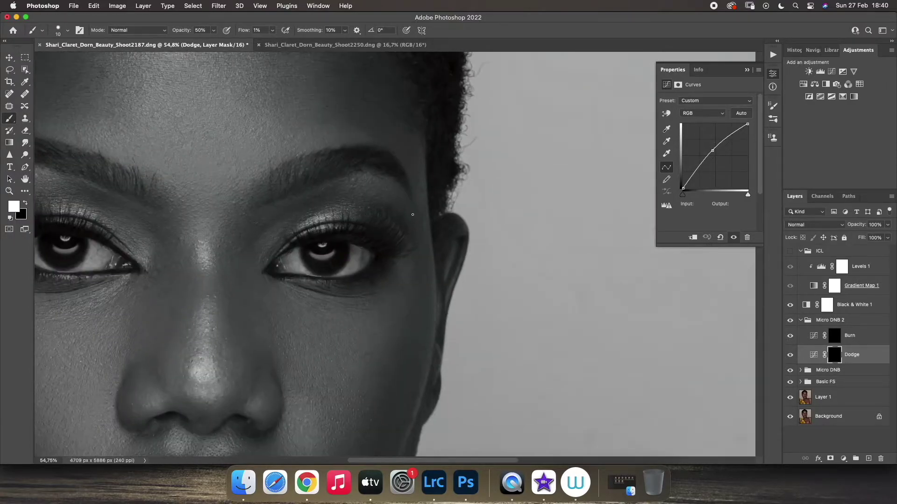
pyautogui.scroll(-5, 424, 192)
pyautogui.hscroll(-2, 427, 302)
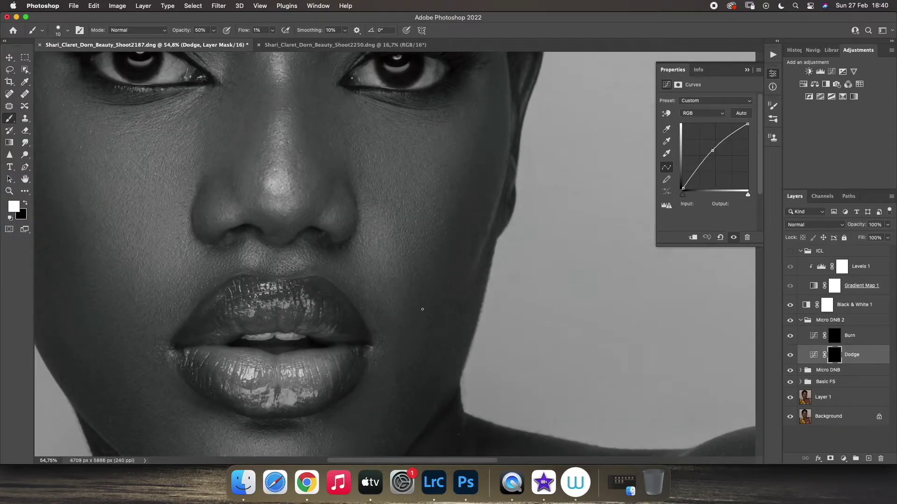
pyautogui.scroll(-8, 446, 360)
pyautogui.hscroll(4, 357, 223)
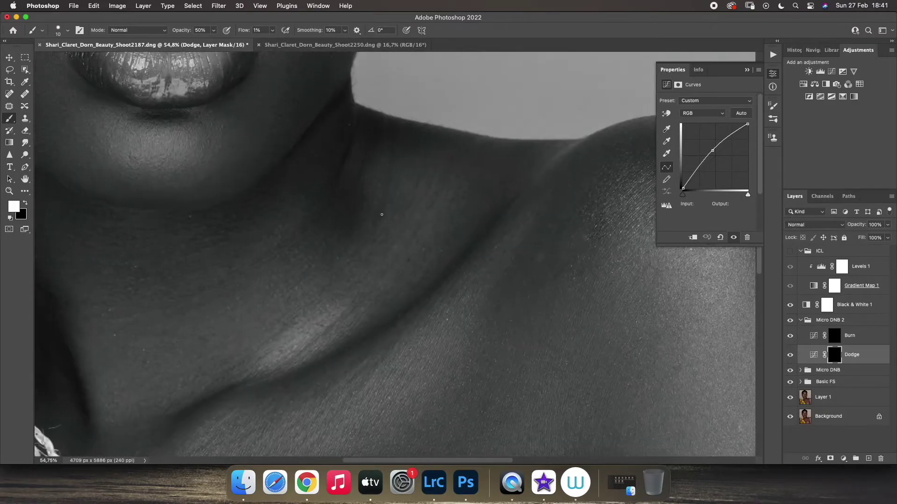
pyautogui.scroll(2, 395, 142)
pyautogui.hscroll(3, 395, 142)
# Step: Refine broader tones at full-portrait view using the Burn and Dodge masks with a 40 to 50 px brush, and hide the Black & White layer
pyautogui.hotkey('alt', ']')
pyautogui.press('z')
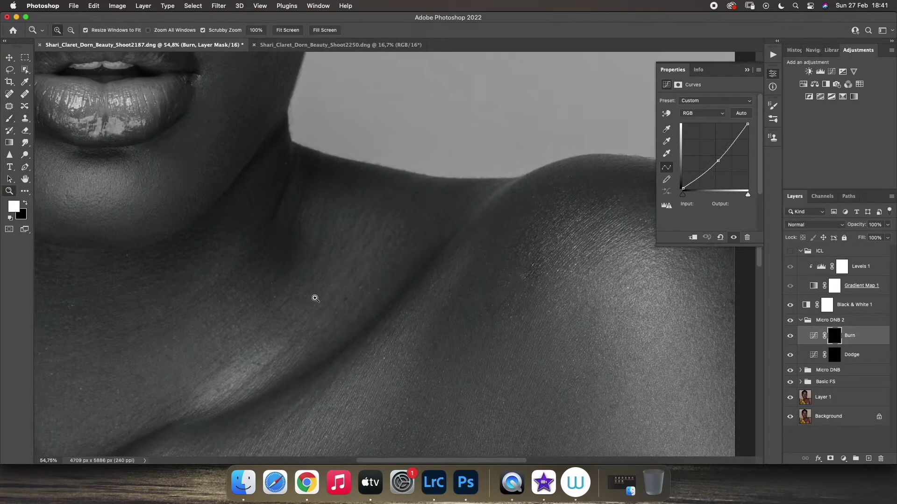
pyautogui.press('super+0')
pyautogui.press('b')
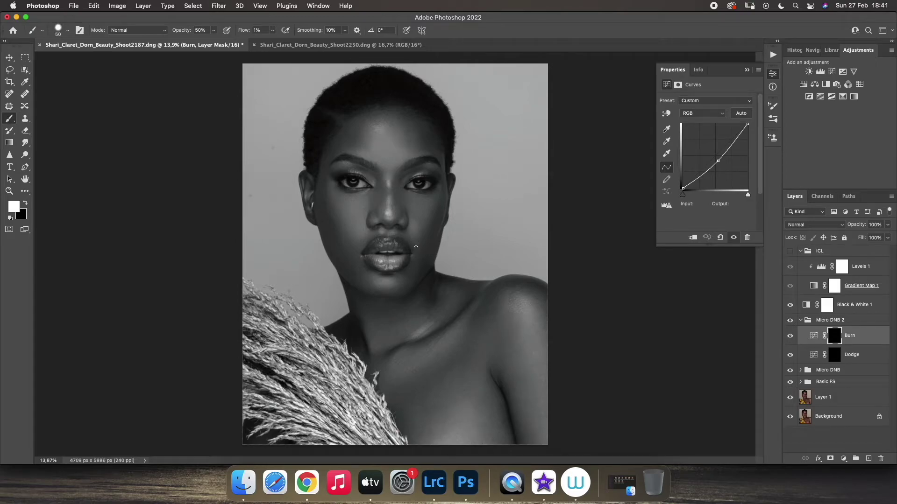
pyautogui.hotkey('alt', '[')
pyautogui.press('[')
pyautogui.click(790, 305)
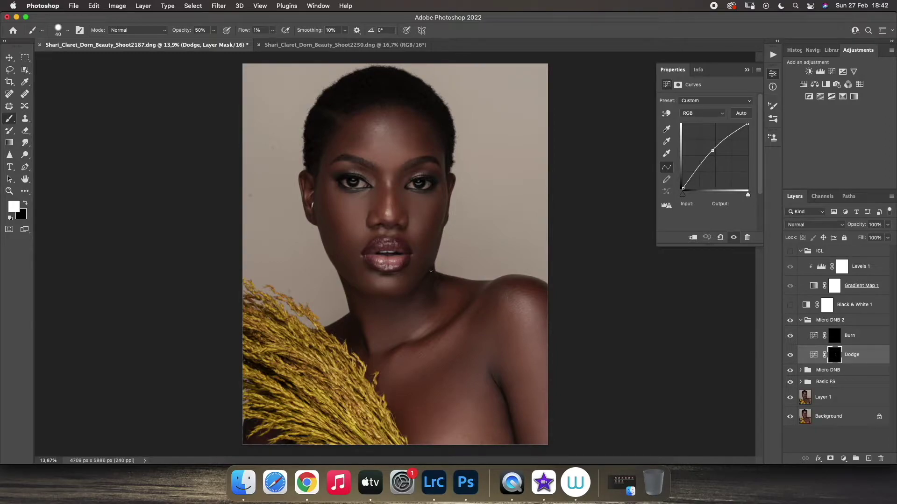
# Step: Burn bright spots around the mouth and cheeks on the Burn mask with a 15 px brush while viewing in color
pyautogui.scroll(5, 431, 271)
pyautogui.hotkey('alt', ']')
pyautogui.press('[')
pyautogui.press('[')
pyautogui.press('[')
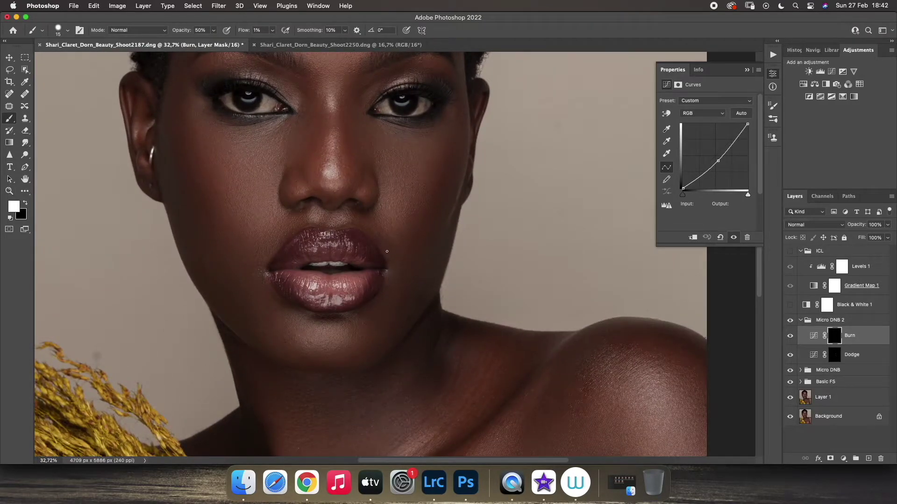
# Step: Compare the portrait with the Micro DNB 2 group off and on
pyautogui.press('z')
pyautogui.moveTo(387, 235); pyautogui.dragTo(341, 236)
pyautogui.click(791, 321)
pyautogui.click(790, 321)
pyautogui.moveTo(416, 204); pyautogui.dragTo(463, 204)
# Step: Show the Black & White layer again, and dodge and burn the neck and shoulder with a 15 to 20 px brush
pyautogui.hotkey('alt', '[')
pyautogui.click(11, 119)
pyautogui.click(10, 190)
pyautogui.moveTo(350, 177); pyautogui.dragTo(299, 177)
pyautogui.moveTo(491, 297); pyautogui.dragTo(548, 300)
pyautogui.click(789, 305)
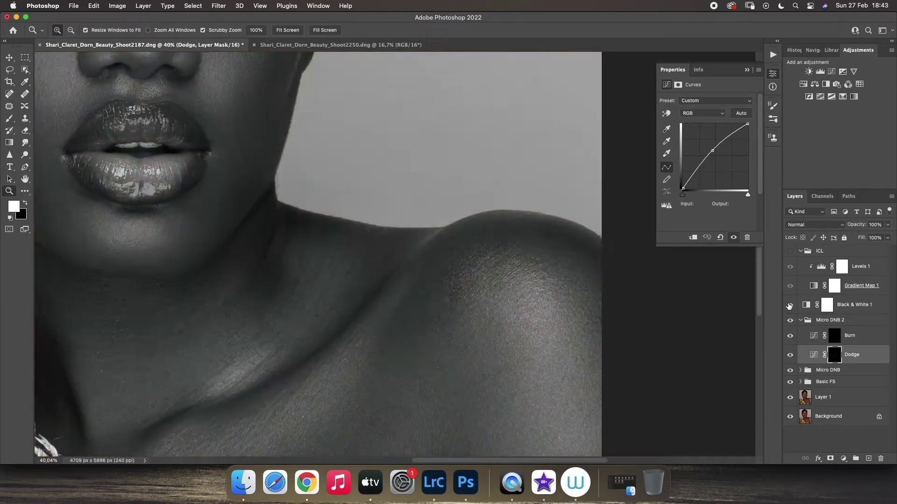
pyautogui.click(10, 121)
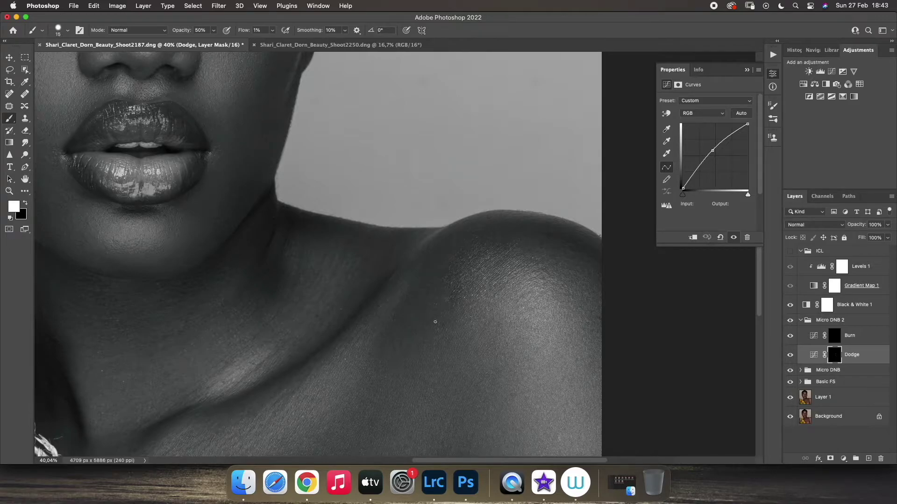
pyautogui.hotkey('alt', ']')
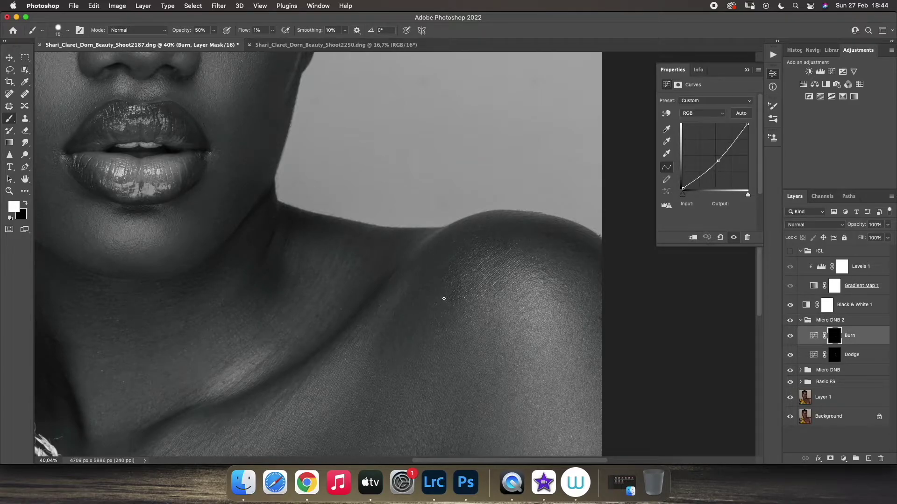
pyautogui.hotkey('alt', '[')
pyautogui.press(']')
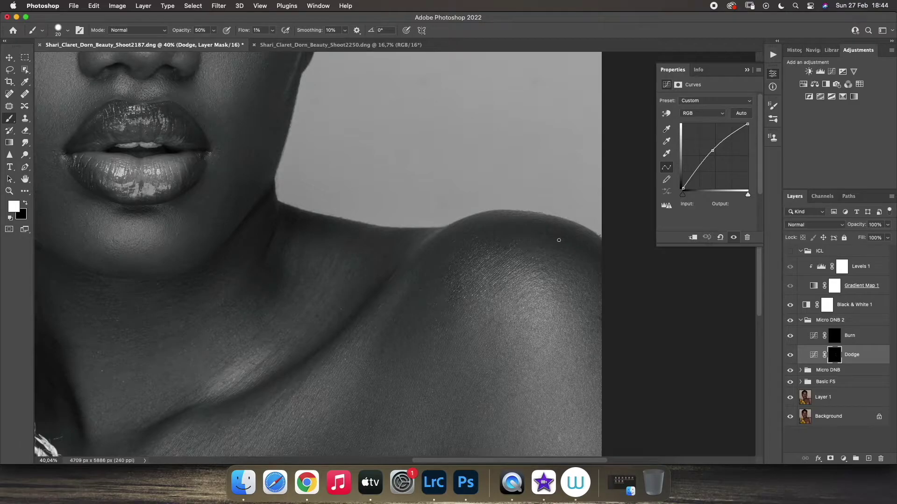
# Step: Even out the forehead and hairline on the Dodge and Burn masks with a 20 to 30 px brush
pyautogui.press('z')
pyautogui.moveTo(78, 181); pyautogui.dragTo(38, 181)
pyautogui.moveTo(373, 157); pyautogui.dragTo(410, 152)
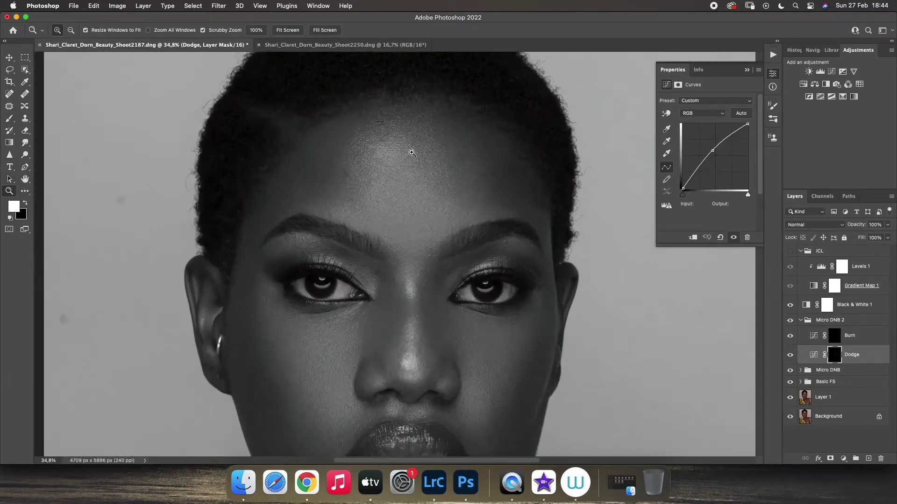
pyautogui.click(6, 120)
pyautogui.press('[')
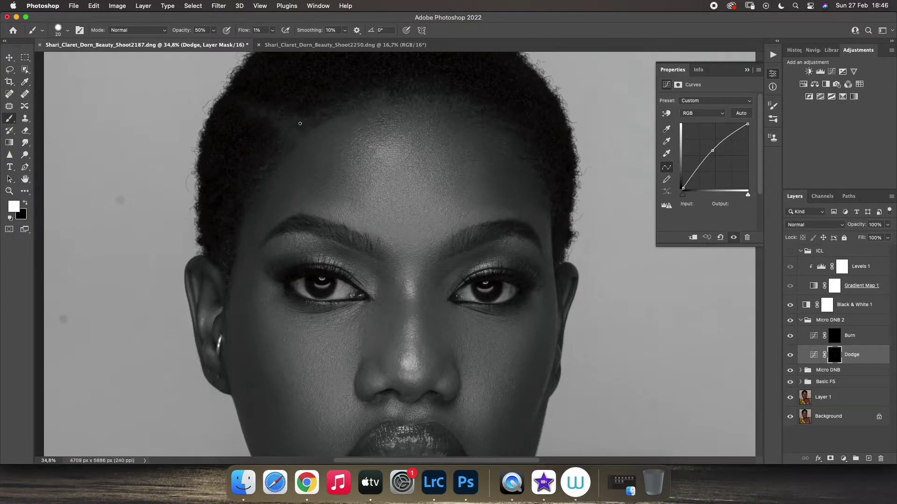
pyautogui.hotkey('alt', ']')
pyautogui.press(']')
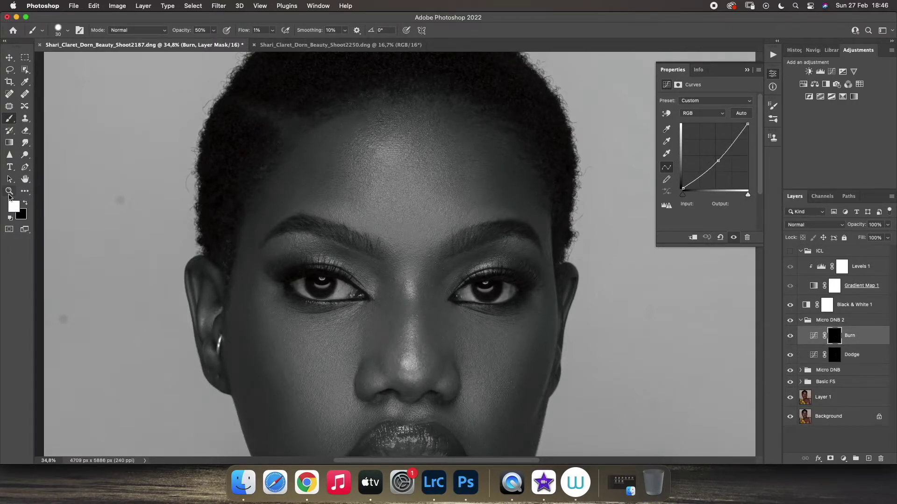
# Step: Dodge fine dark patches at the temple beside the eye on the Dodge mask with a 9 px brush
pyautogui.scroll(3, 391, 241)
pyautogui.hotkey('alt', '[')
pyautogui.press('[')
pyautogui.press('[')
pyautogui.press('[')
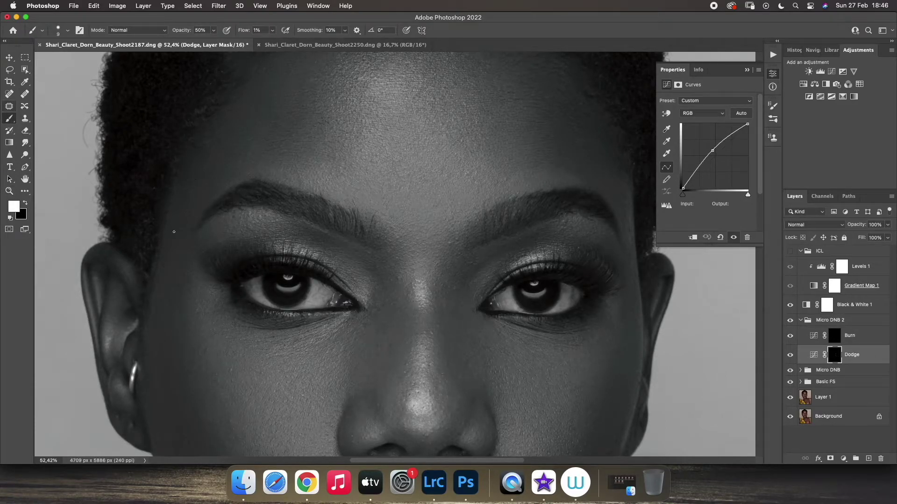
# Step: Hide the Black & White layer and check the skin tones in color across the whole portrait and up close
pyautogui.press('z')
pyautogui.press('super+0')
pyautogui.click(789, 304)
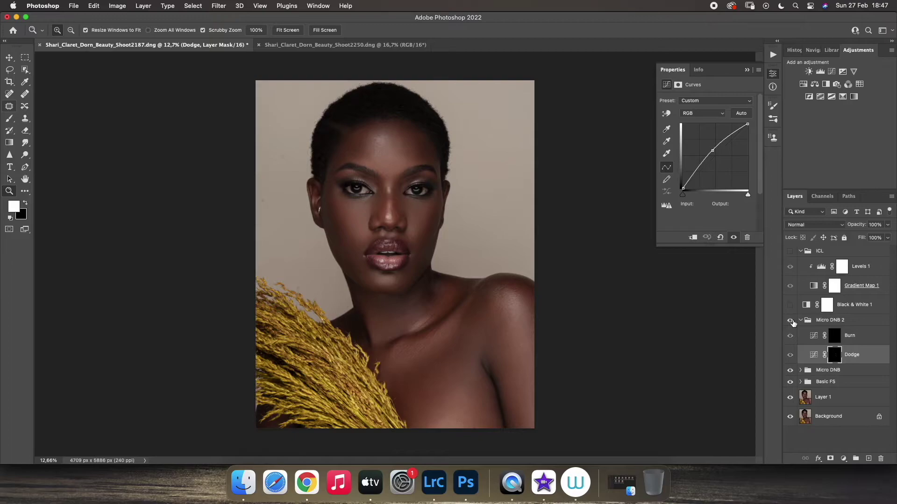
pyautogui.scroll(4, 426, 268)
pyautogui.press('b')
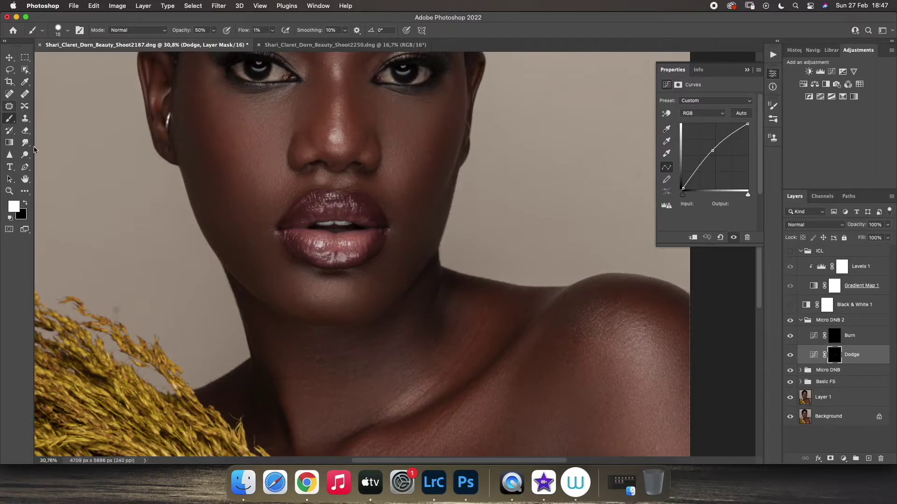
pyautogui.press('z')
pyautogui.moveTo(45, 145); pyautogui.dragTo(10, 145)
# Step: Select the High F copy layer in the Basic FS group and show the Black & White layer to check the facial skin texture
pyautogui.scroll(6, 437, 199)
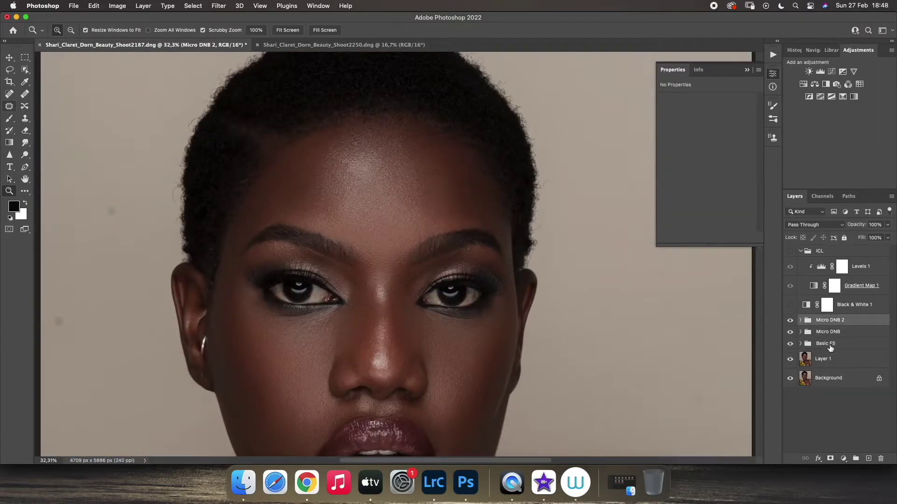
pyautogui.press('s')
pyautogui.press('z')
pyautogui.moveTo(363, 208); pyautogui.dragTo(738, 341)
pyautogui.click(790, 305)
pyautogui.hscroll(3, 408, 222)
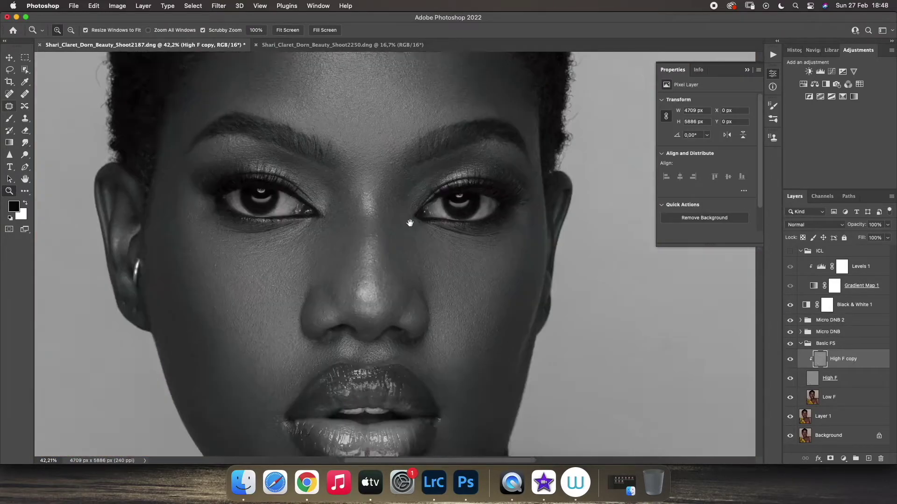
pyautogui.scroll(-8, 408, 224)
pyautogui.scroll(5, 409, 224)
pyautogui.scroll(-5, 408, 224)
pyautogui.scroll(2, 403, 157)
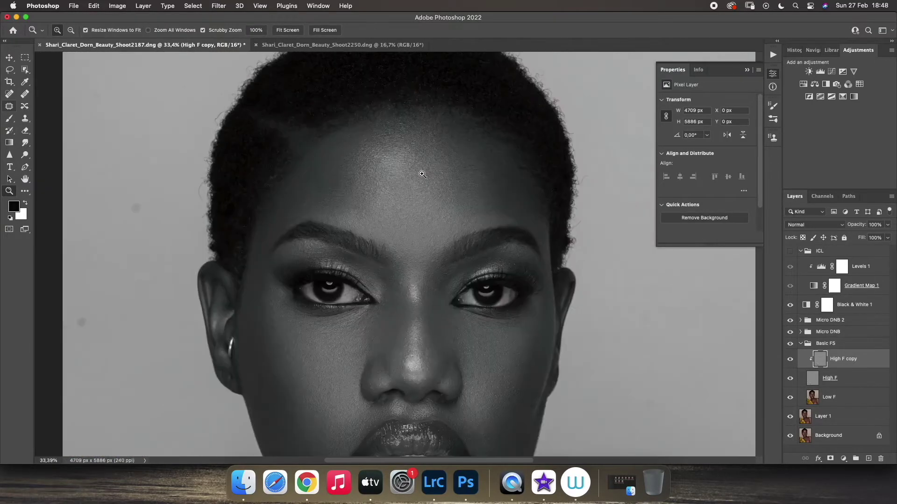
# Step: Dodge dark patches on the face, shoulder and chest on the Micro DNB 2 Dodge mask with a 15 px brush
pyautogui.press('b')
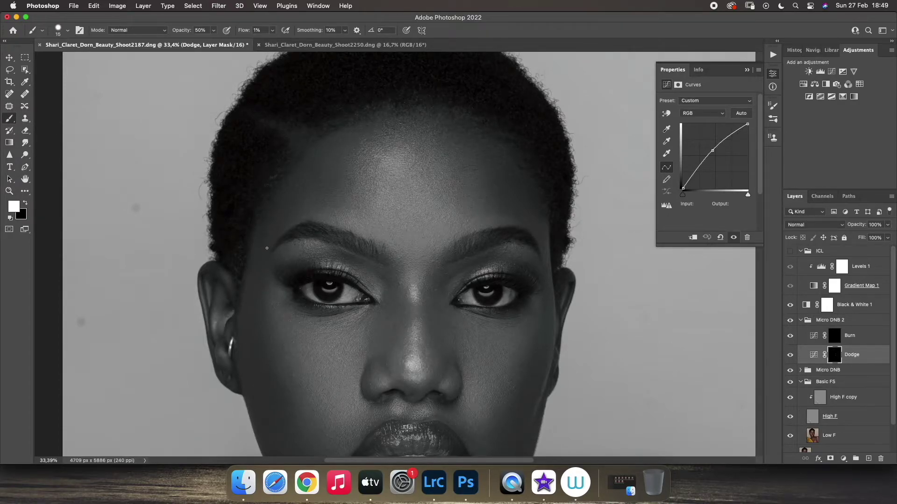
pyautogui.click(9, 190)
pyautogui.moveTo(458, 345); pyautogui.dragTo(521, 351)
pyautogui.press('b')
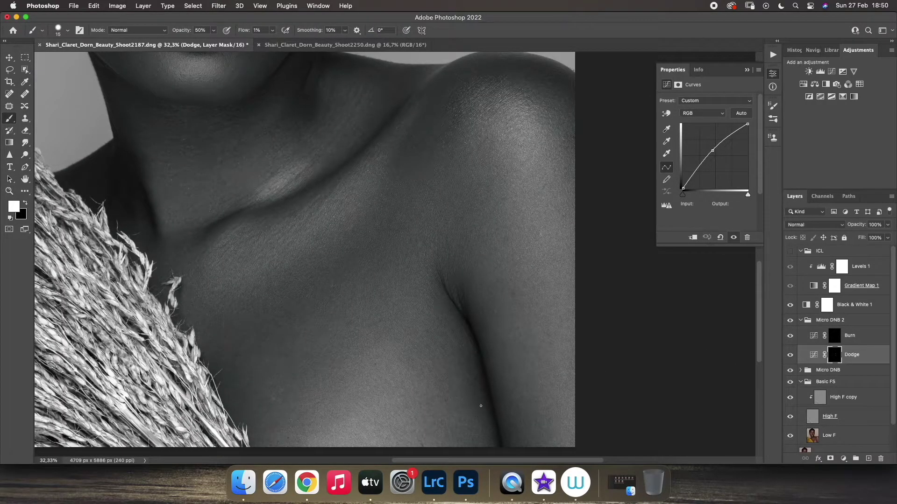
pyautogui.moveTo(476, 312); pyautogui.dragTo(240, 195)
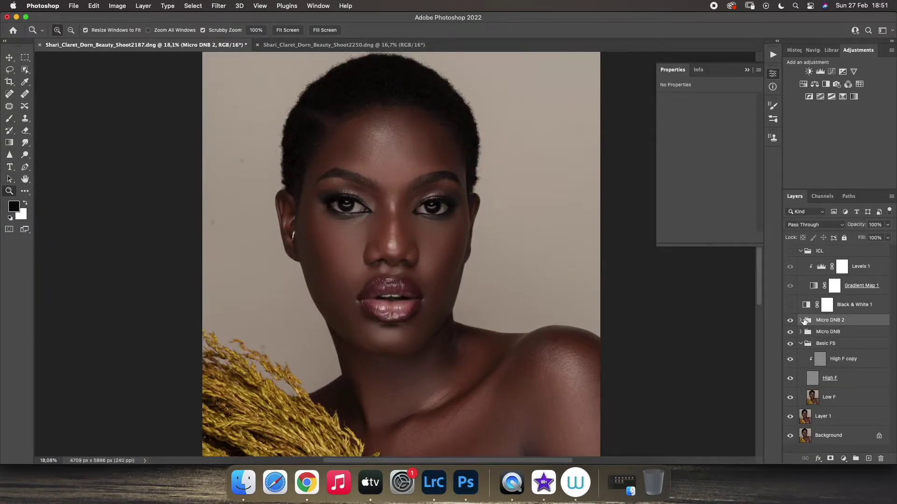
# Step: Dodge uneven dark areas of the face in color on the Micro DNB 2 Dodge mask with a 30 px white brush
pyautogui.click(801, 320)
pyautogui.click(851, 355)
pyautogui.press('b')
pyautogui.press('x')
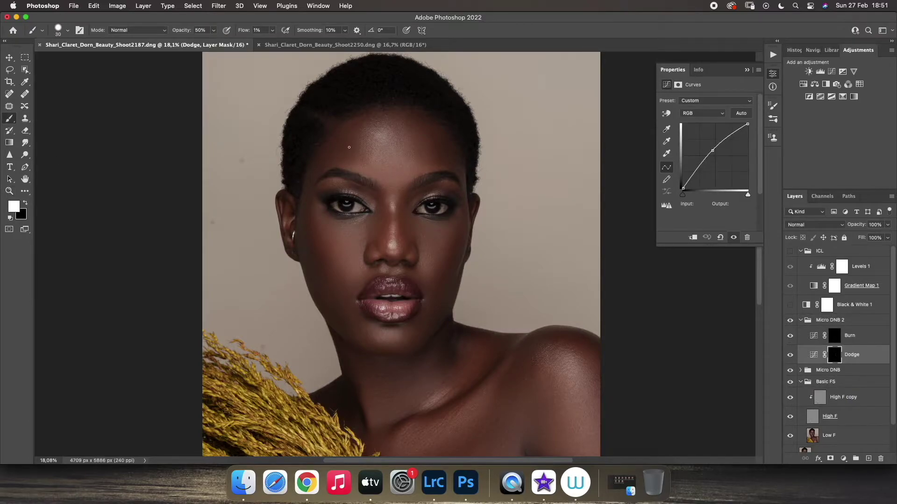
pyautogui.scroll(3, 367, 189)
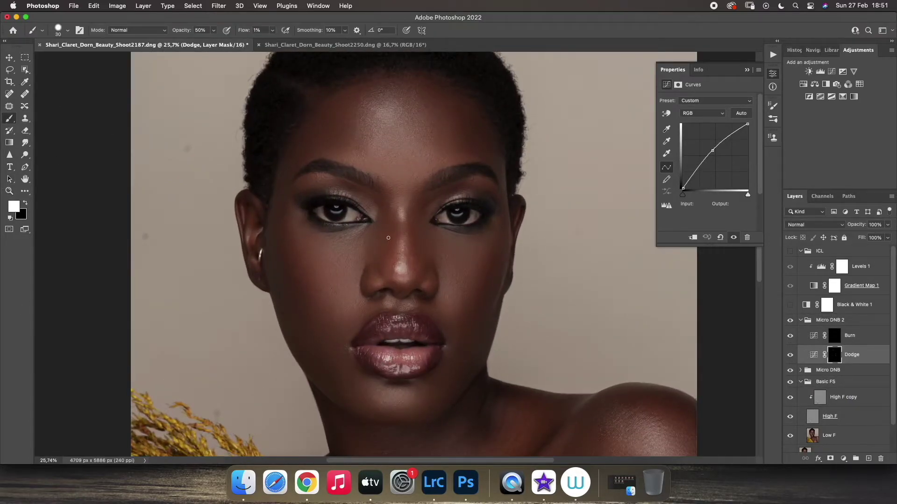
# Step: Balance remaining tones on the Micro DNB 2 Burn and Dodge masks, and compare the retouched portrait with Layer 1 alone
pyautogui.hotkey('alt', ']')
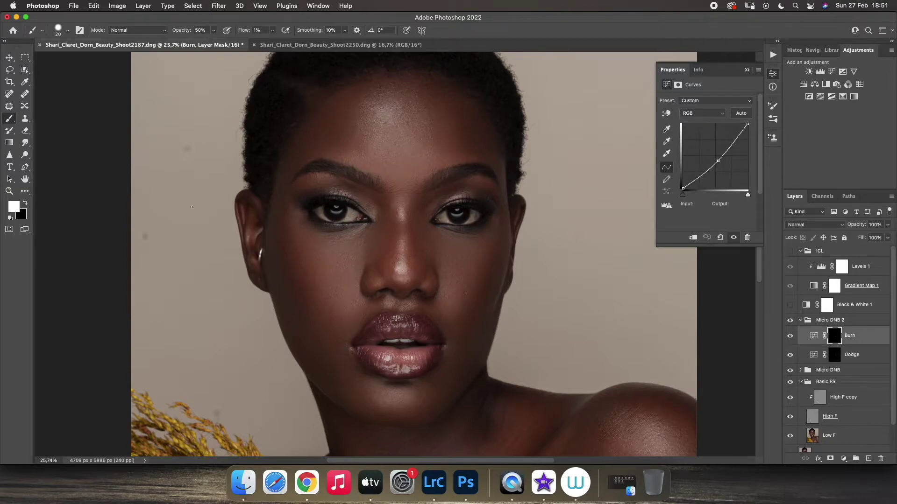
pyautogui.press('z')
pyautogui.scroll(-5, 482, 300)
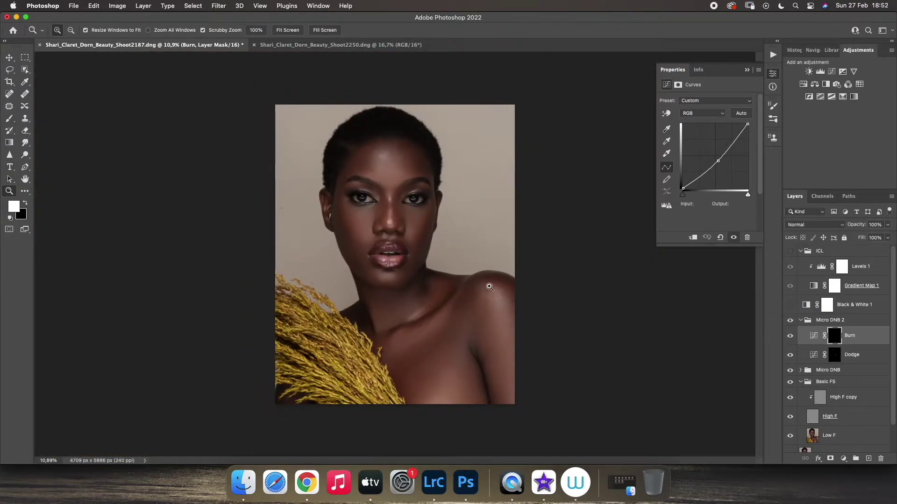
pyautogui.scroll(2, 482, 300)
pyautogui.hotkey('alt', '[')
pyautogui.press('b')
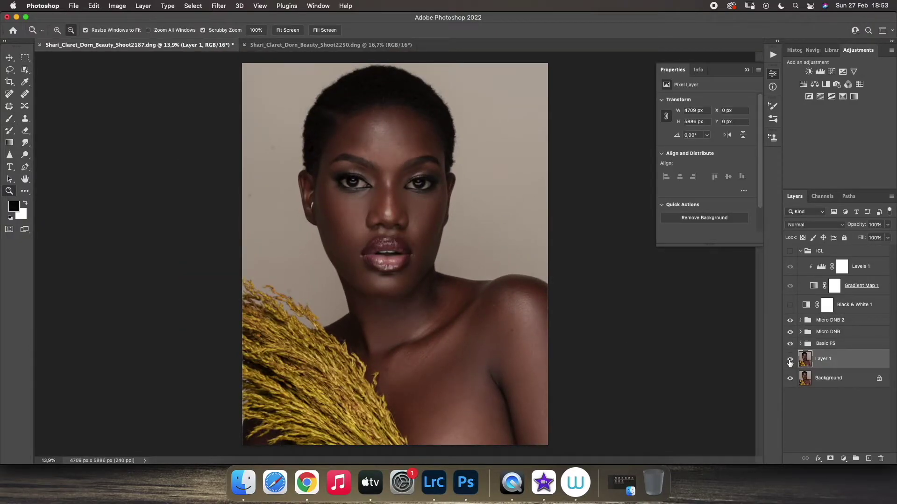
pyautogui.keyDown('alt'); pyautogui.click(789, 363); pyautogui.keyUp('alt')
pyautogui.keyDown('alt'); pyautogui.click(789, 362); pyautogui.keyUp('alt')
# Step: Merge all visible content into a new layer above the Micro DNB 2 group and duplicate that layer
pyautogui.click(827, 321)
pyautogui.press('super+alt+shift+e')
pyautogui.press('super+j')
# Step: Try duplicating the merged layer copy as High F and Low F for a second frequency separation
pyautogui.press('super+alt+j')
pyautogui.write('High F')
pyautogui.press('Return')
pyautogui.click(836, 348)
pyautogui.press('super+alt+j')
pyautogui.write('Low F')
pyautogui.press('Return')
# Step: Hide High F and try a 17.6 px Gaussian Blur on the Low F layer
pyautogui.click(789, 323)
pyautogui.click(218, 6)
pyautogui.moveTo(233, 139)
pyautogui.click(351, 180)
pyautogui.click(607, 310)
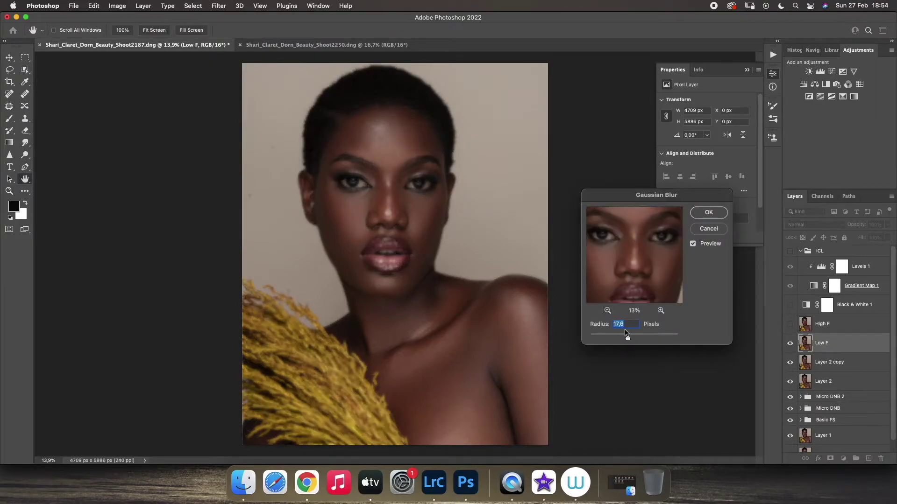
pyautogui.moveTo(639, 266); pyautogui.dragTo(621, 243)
pyautogui.click(708, 212)
# Step: Show the High F layer and try Apply Image on it
pyautogui.click(789, 323)
pyautogui.click(823, 323)
pyautogui.click(116, 6)
pyautogui.click(132, 148)
pyautogui.click(477, 225)
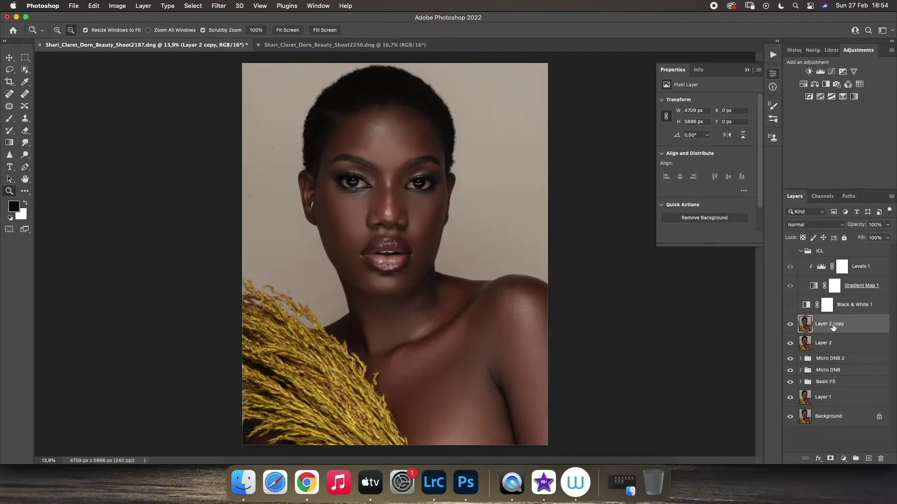
# Step: Duplicate Layer 2 copy into two new layers named High F and Low F
pyautogui.hotkey('ctrl', 'alt', 'j')
pyautogui.write('High F')
pyautogui.press('Return')
pyautogui.click(829, 343)
pyautogui.hotkey('ctrl', 'alt', 'j')
pyautogui.write('Low F')
pyautogui.press('Return')
# Step: Hide the High F layer and apply a Gaussian Blur to the Low F layer
pyautogui.click(790, 324)
pyautogui.click(218, 6)
pyautogui.click(359, 166)
pyautogui.click(708, 212)
# Step: Show the High F layer, run Apply Image on it and change its blend mode
pyautogui.click(823, 323)
pyautogui.click(790, 324)
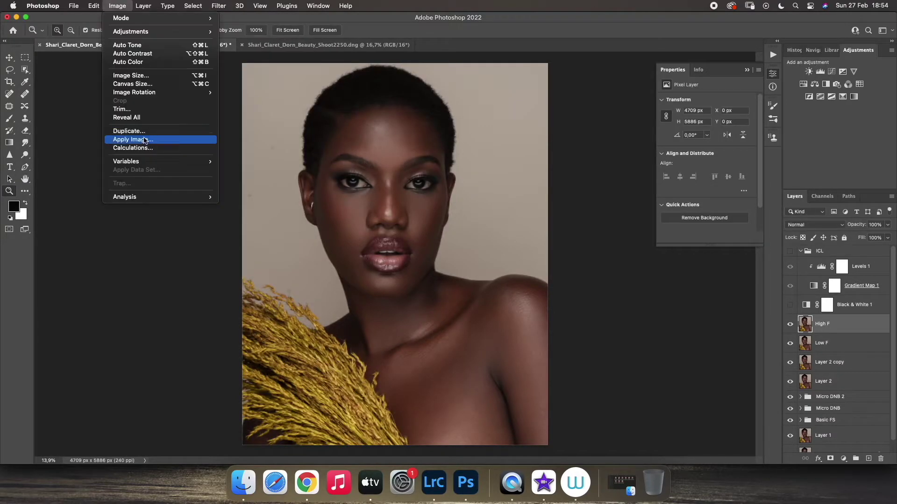
pyautogui.click(477, 225)
pyautogui.click(815, 224)
# Step: Duplicate the Low F and High F layers and clip each copy to its original
pyautogui.click(806, 382)
pyautogui.press('super+alt+j')
pyautogui.press('Return')
pyautogui.click(841, 362)
pyautogui.press('super+j')
pyautogui.keyDown('alt'); pyautogui.click(846, 371); pyautogui.keyUp('alt')
# Step: Group the frequency separation layers and name the group Advanced FS
pyautogui.press('super+g')
pyautogui.doubleClick(825, 320)
pyautogui.write('Advanced FS')
pyautogui.press('Return')
# Step: Set the blend mode of High F copy 2 in the Advanced FS group to Normal
pyautogui.moveTo(423, 194); pyautogui.dragTo(462, 194)
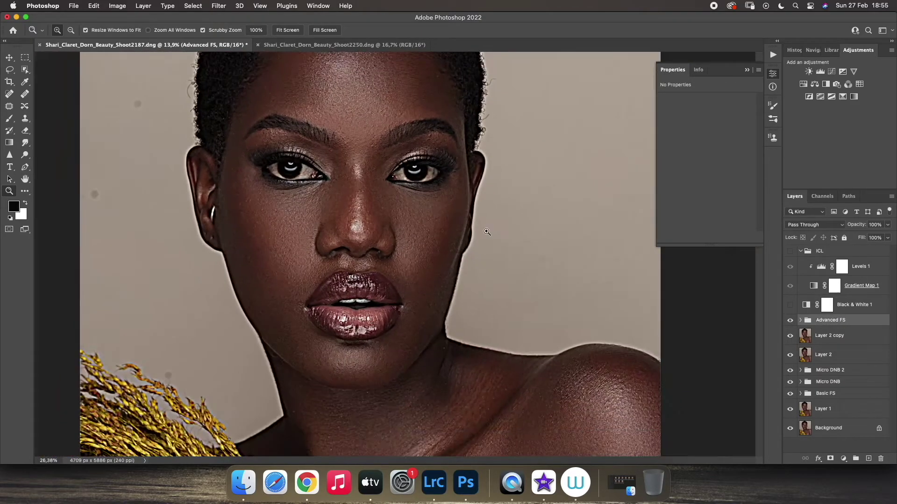
pyautogui.click(800, 320)
pyautogui.click(844, 335)
pyautogui.click(804, 224)
pyautogui.click(798, 67)
# Step: Clean the skin texture around the lips and chin on High F copy 2 with a 20 to 30 px Clone Stamp
pyautogui.moveTo(426, 290); pyautogui.dragTo(440, 320)
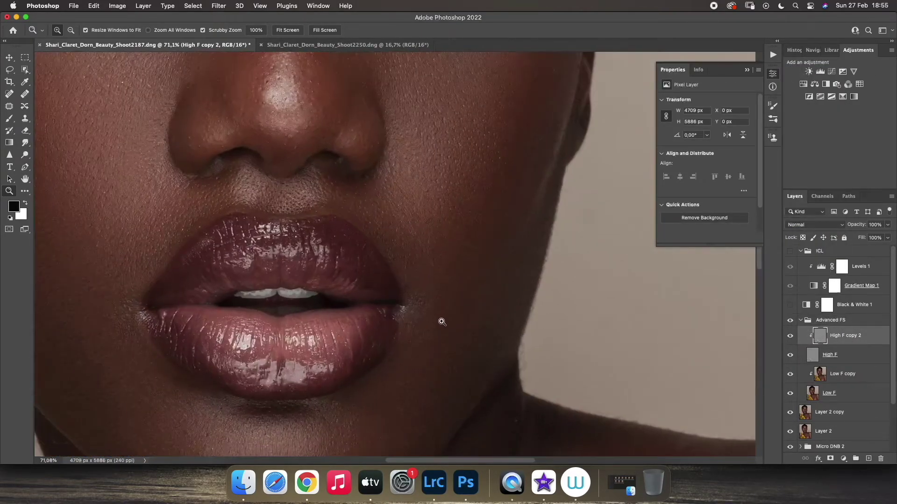
pyautogui.press('s')
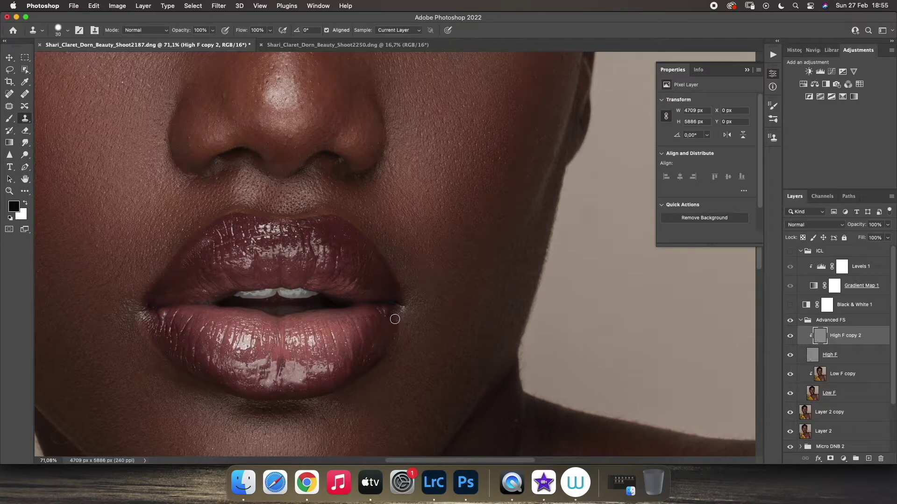
pyautogui.scroll(-3, 406, 338)
pyautogui.press('[')
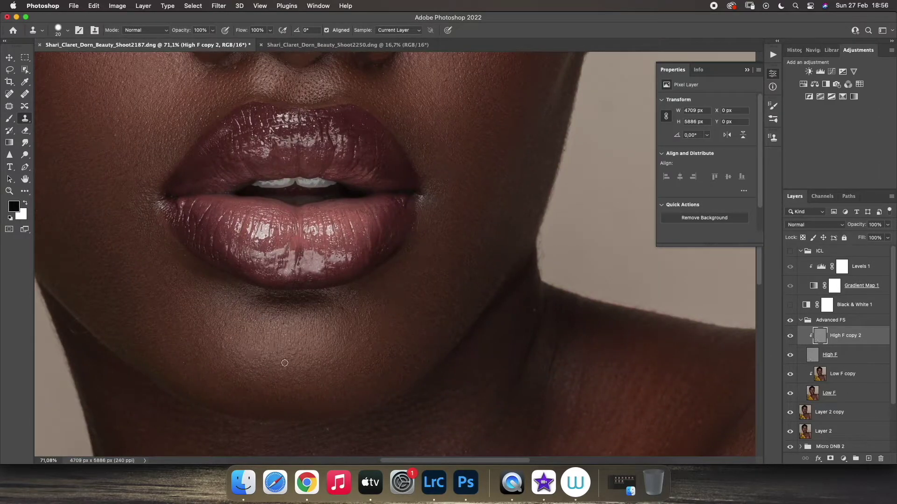
pyautogui.scroll(6, 375, 359)
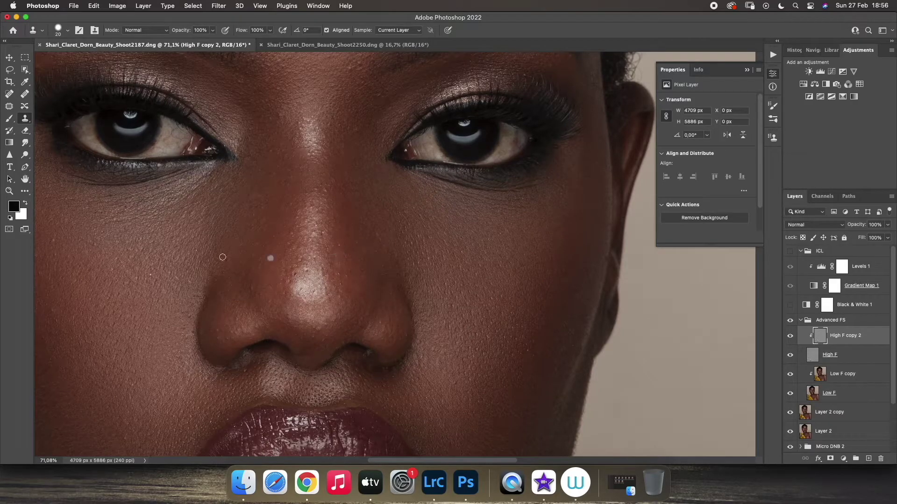
# Step: Clone clean skin texture over flaws around the nose, between the eyes and on the forehead with a 20 px Clone Stamp
pyautogui.keyDown('alt'); pyautogui.click(254, 167); pyautogui.keyUp('alt')
pyautogui.moveTo(527, 60); pyautogui.dragTo(506, 181)
pyautogui.click(333, 188)
pyautogui.keyDown('alt'); pyautogui.click(351, 225); pyautogui.keyUp('alt')
pyautogui.click(354, 217)
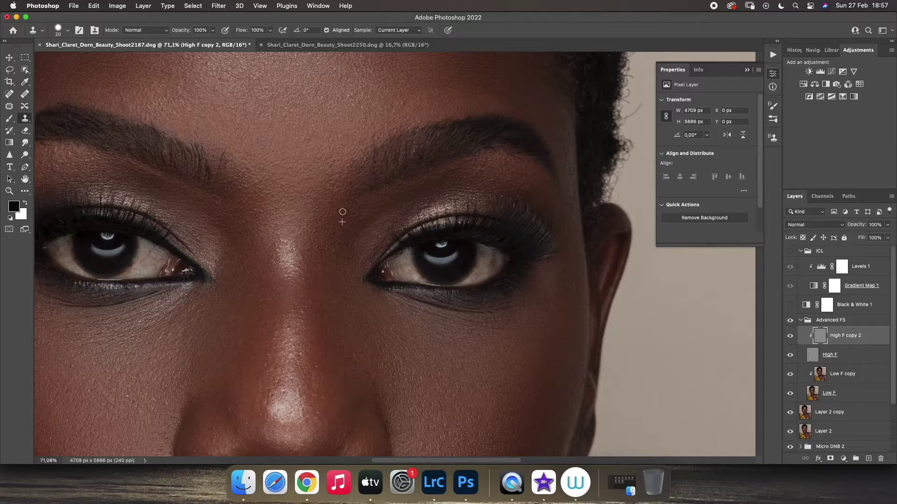
pyautogui.hscroll(-5, 320, 205)
pyautogui.scroll(-3, 320, 205)
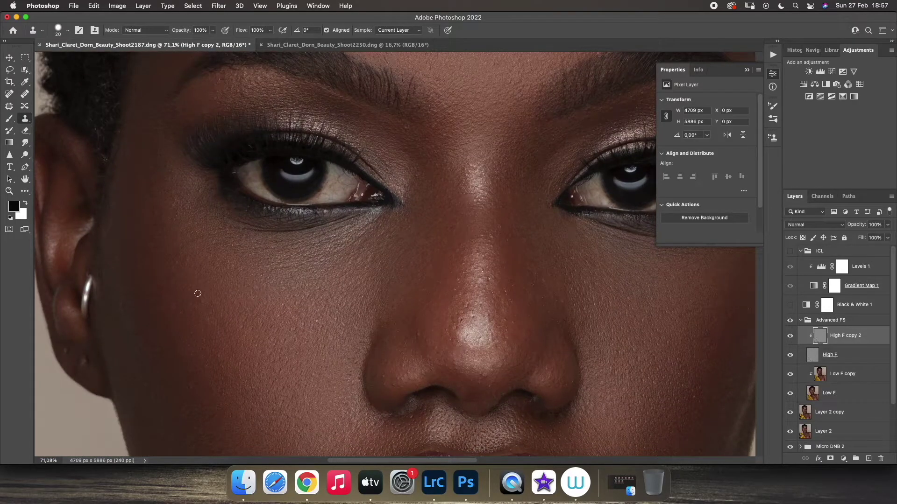
pyautogui.scroll(5, 337, 281)
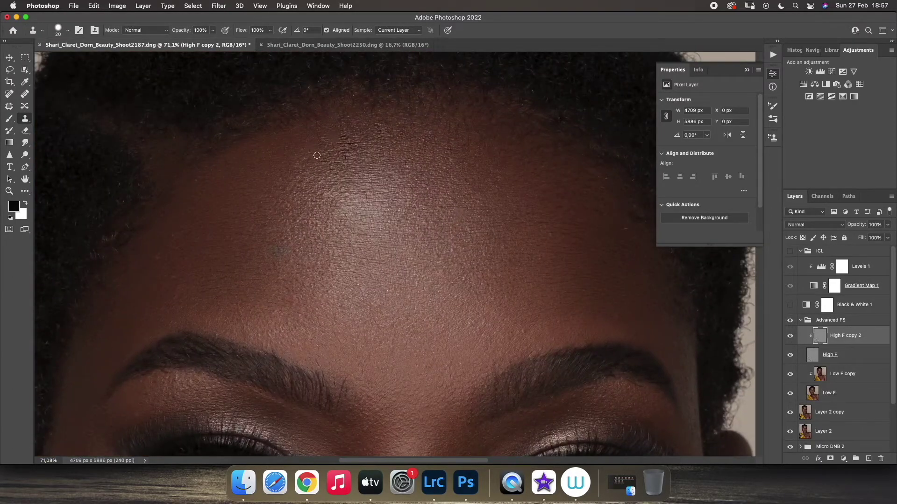
# Step: Add a brightening Curves layer above Advanced FS with input 114 and output 144, and invert its mask for brush work
pyautogui.click(9, 191)
pyautogui.moveTo(462, 269)
pyautogui.mouseDown()
pyautogui.moveTo(372, 272)
pyautogui.moveTo(411, 234)
pyautogui.moveTo(473, 271)
pyautogui.mouseUp()
pyautogui.click(800, 320)
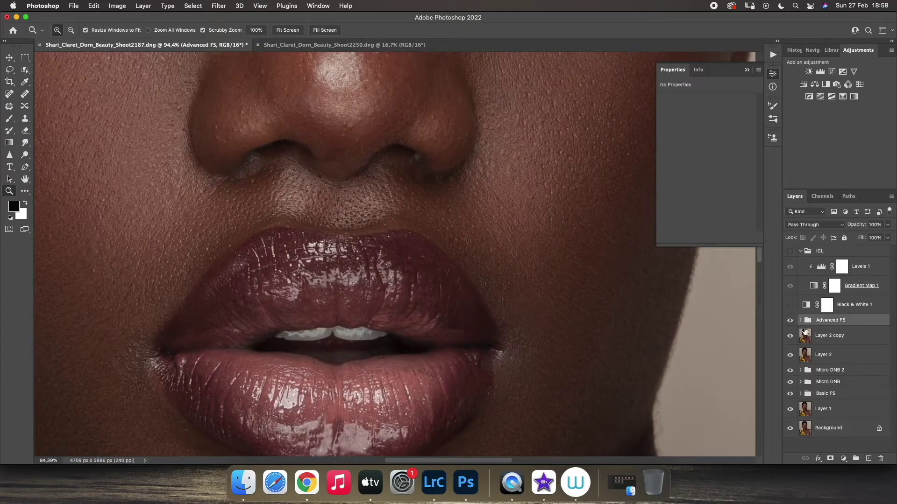
pyautogui.click(842, 458)
pyautogui.click(843, 391)
pyautogui.moveTo(709, 162); pyautogui.dragTo(712, 152)
pyautogui.press('super+i')
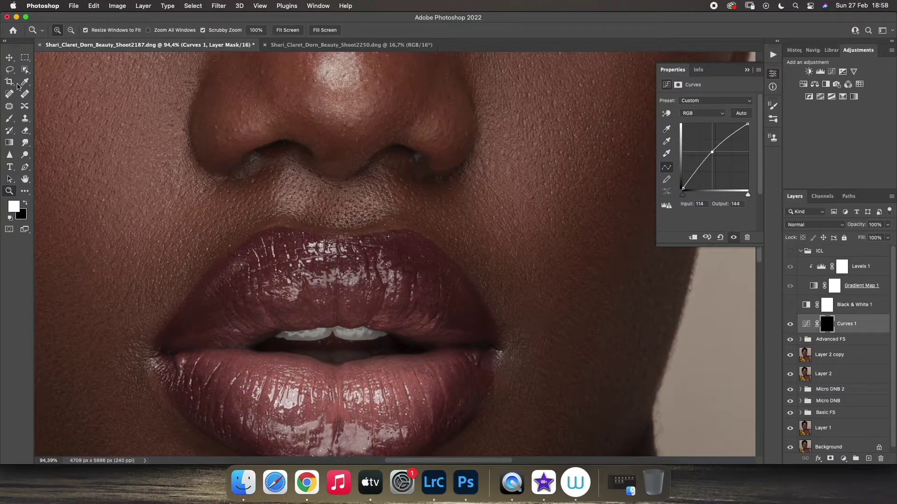
pyautogui.press('b')
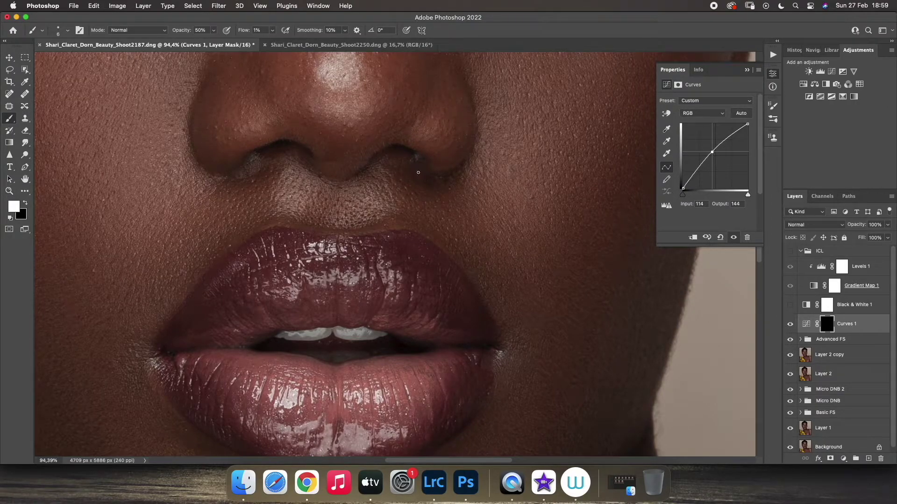
# Step: Clone skin texture over the rough areas beneath both nostrils on High F copy 2 with a 20 px Clone Stamp
pyautogui.click(800, 339)
pyautogui.click(845, 354)
pyautogui.click(25, 119)
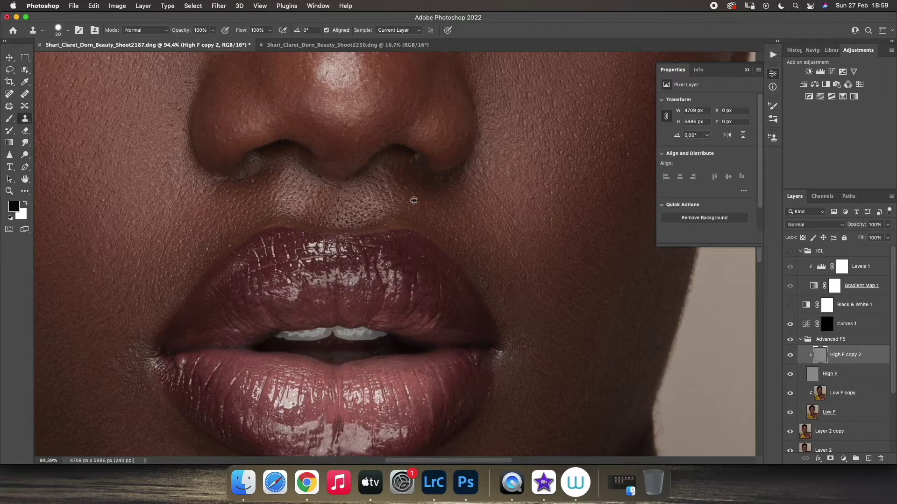
pyautogui.keyDown('alt'); pyautogui.click(447, 188); pyautogui.keyUp('alt')
pyautogui.click(426, 184)
pyautogui.click(395, 179)
pyautogui.click(252, 183)
# Step: Clean remaining texture flaws on the cheek and forehead with the Clone Stamp, using a 20 to 50 px brush
pyautogui.moveTo(472, 238)
pyautogui.mouseDown()
pyautogui.moveTo(445, 232)
pyautogui.moveTo(448, 217)
pyautogui.mouseUp()
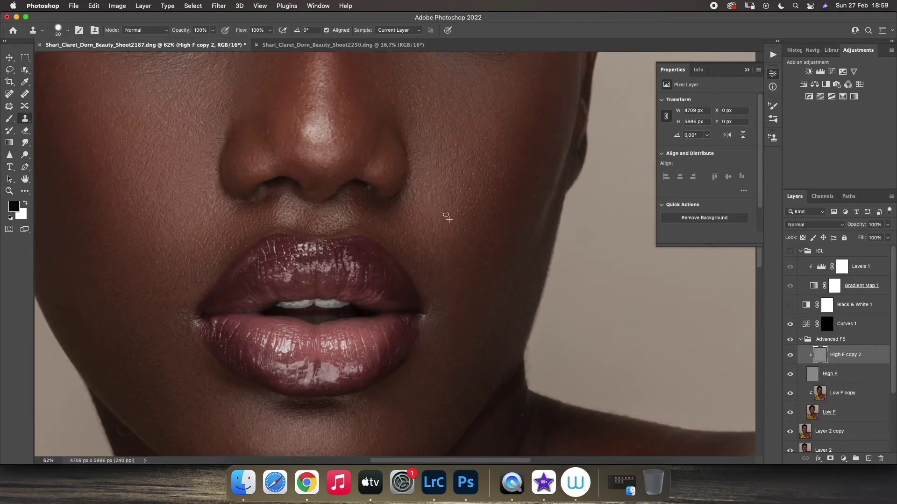
pyautogui.click(10, 191)
pyautogui.press('super+0')
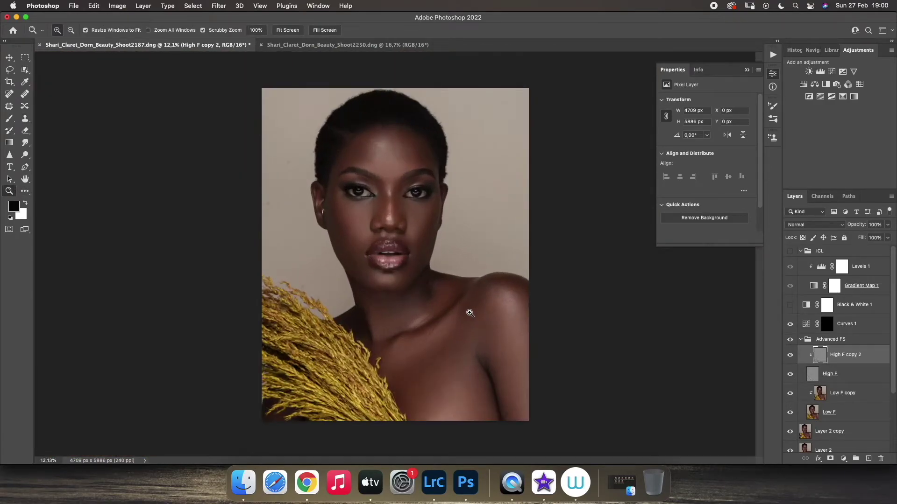
pyautogui.press('s')
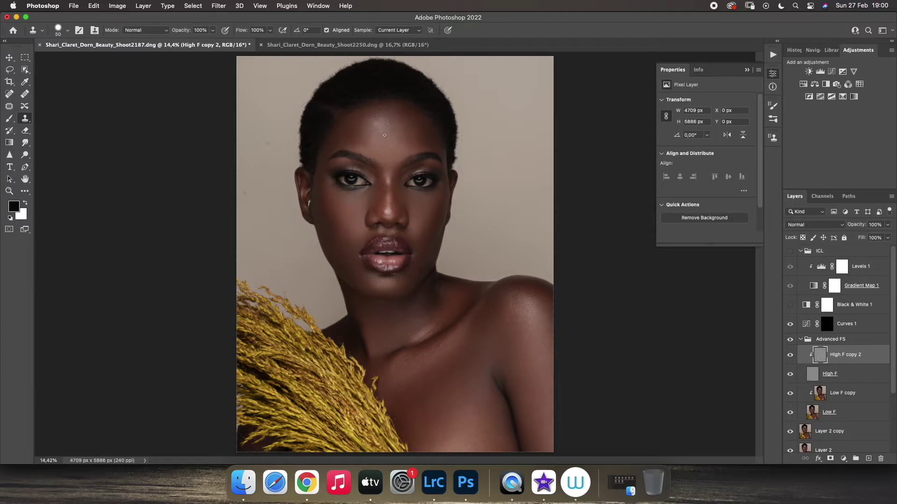
# Step: Dodge fine dark spots on the chin and jaw on the Curves 1 mask with a 9 px white brush
pyautogui.click(807, 340)
pyautogui.click(9, 191)
pyautogui.moveTo(370, 290); pyautogui.dragTo(421, 290)
pyautogui.click(800, 340)
pyautogui.click(826, 323)
pyautogui.press('b')
pyautogui.press('x')
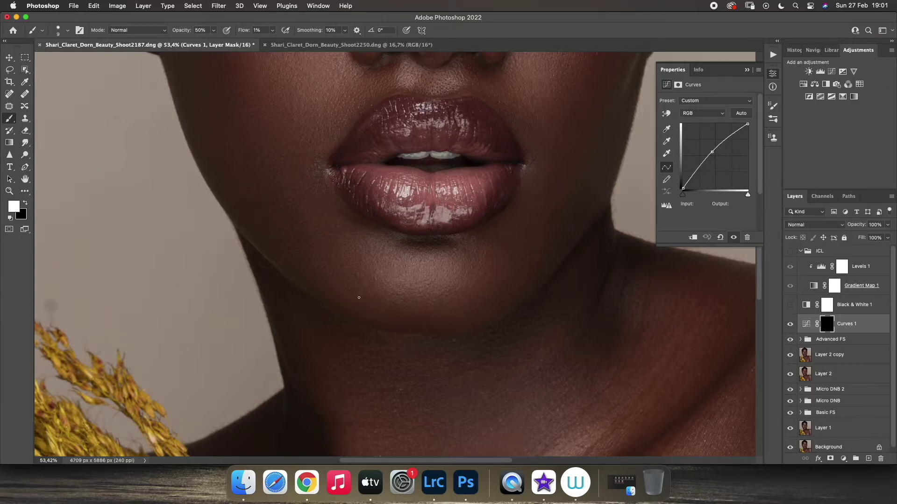
# Step: Select High F copy 2 and clone clean skin texture across the forehead with a 20 px Clone Stamp
pyautogui.press('z')
pyautogui.press('super+0')
pyautogui.moveTo(463, 107); pyautogui.dragTo(456, 299)
pyautogui.click(800, 340)
pyautogui.click(836, 355)
pyautogui.press('s')
pyautogui.press('[')
pyautogui.press('[')
pyautogui.press('[')
pyautogui.moveTo(372, 190)
pyautogui.mouseDown()
pyautogui.moveTo(380, 184)
pyautogui.moveTo(352, 241)
pyautogui.moveTo(305, 222)
pyautogui.moveTo(318, 241)
pyautogui.mouseUp()
pyautogui.keyDown('alt'); pyautogui.click(435, 209); pyautogui.keyUp('alt')
pyautogui.click(396, 209)
pyautogui.keyDown('alt'); pyautogui.click(280, 179); pyautogui.keyUp('alt')
pyautogui.click(288, 163)
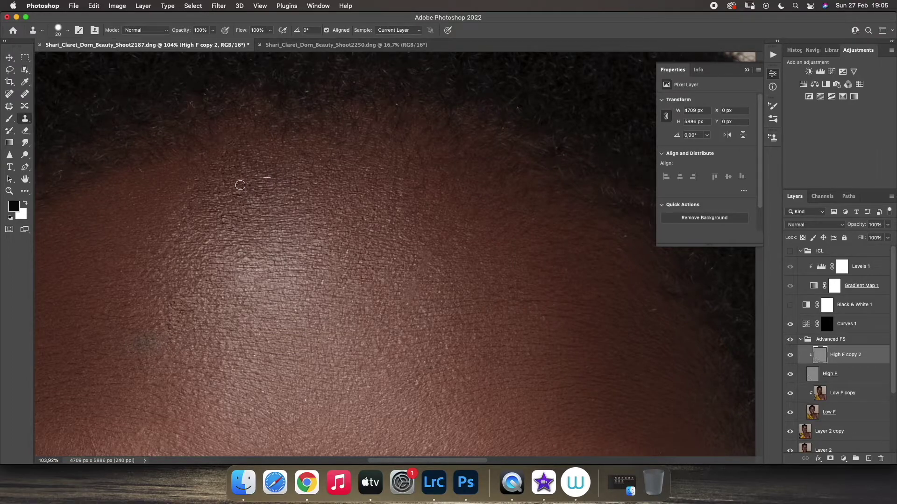
# Step: Clone even texture over the coarse lines on the upper forehead below the hairline, and undo the last stroke
pyautogui.keyDown('alt'); pyautogui.click(239, 201); pyautogui.keyUp('alt')
pyautogui.moveTo(227, 188)
pyautogui.mouseDown()
pyautogui.moveTo(201, 181)
pyautogui.moveTo(203, 207)
pyautogui.moveTo(188, 191)
pyautogui.moveTo(227, 171)
pyautogui.mouseUp()
pyautogui.keyDown('alt'); pyautogui.click(197, 179); pyautogui.keyUp('alt')
pyautogui.keyDown('alt'); pyautogui.click(237, 190); pyautogui.keyUp('alt')
pyautogui.keyDown('alt'); pyautogui.click(301, 196); pyautogui.keyUp('alt')
pyautogui.moveTo(314, 175); pyautogui.dragTo(328, 169)
pyautogui.keyDown('alt'); pyautogui.click(244, 227); pyautogui.keyUp('alt')
pyautogui.click(221, 216)
pyautogui.moveTo(204, 184)
pyautogui.mouseDown()
pyautogui.moveTo(223, 170)
pyautogui.moveTo(197, 202)
pyautogui.moveTo(220, 208)
pyautogui.mouseUp()
pyautogui.keyDown('alt'); pyautogui.click(205, 193); pyautogui.keyUp('alt')
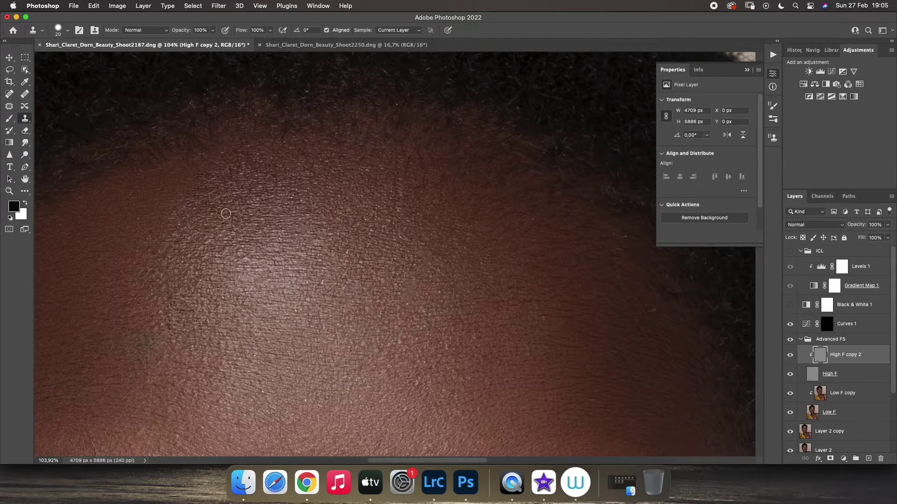
pyautogui.moveTo(192, 177); pyautogui.dragTo(175, 184)
pyautogui.click(196, 270)
pyautogui.press('super+z')
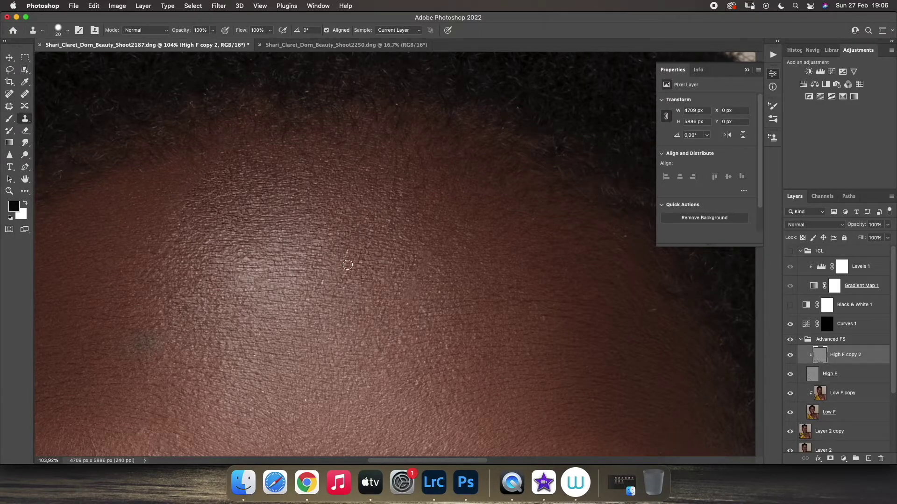
# Step: Add a darkening Curves layer above Curves 1 with input 137 and output 113, and invert its mask
pyautogui.press('z')
pyautogui.press('super+0')
pyautogui.moveTo(283, 238)
pyautogui.mouseDown()
pyautogui.moveTo(343, 238)
pyautogui.moveTo(275, 238)
pyautogui.mouseUp()
pyautogui.moveTo(387, 254); pyautogui.dragTo(419, 257)
pyautogui.click(842, 324)
pyautogui.click(843, 458)
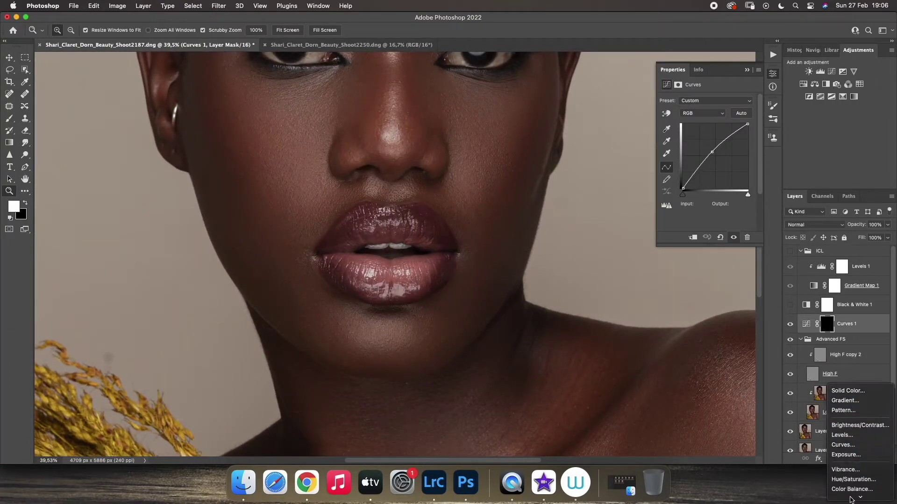
pyautogui.click(840, 395)
pyautogui.click(717, 161)
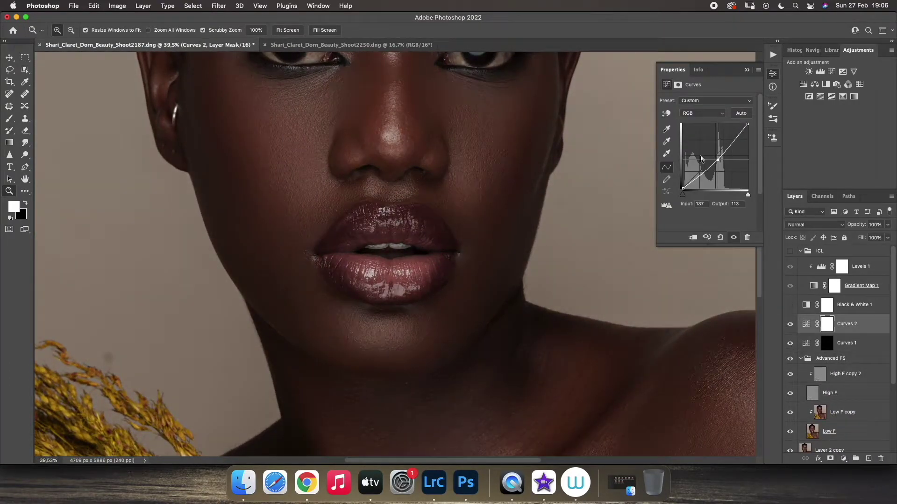
pyautogui.press('super+i')
# Step: Show Black & White 1 and alternately dodge and burn the skin around the mouth on Curves 1 and Curves 2 with a 15–20 px brush
pyautogui.press('b')
pyautogui.click(790, 304)
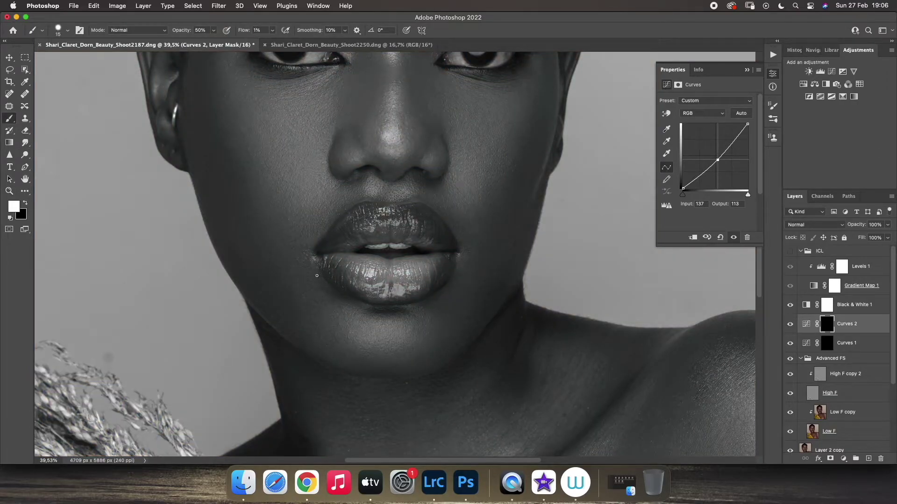
pyautogui.hotkey('alt', '[')
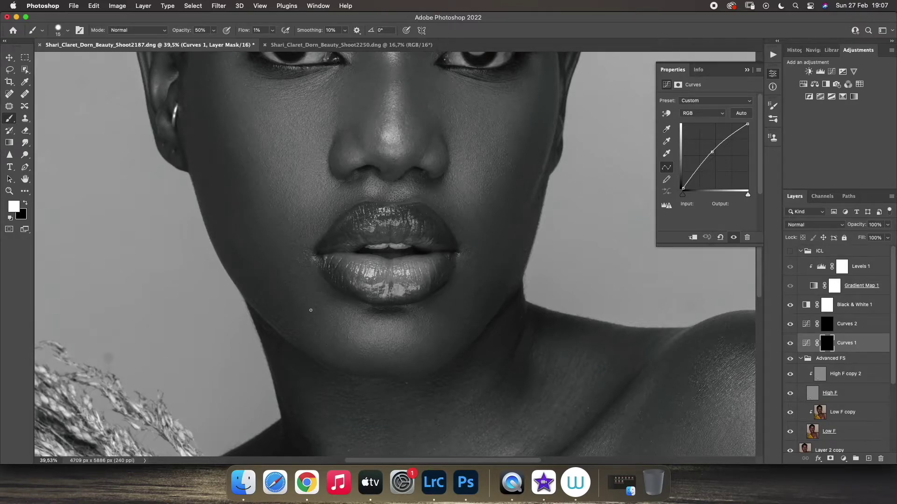
pyautogui.press(']')
pyautogui.hotkey('alt', ']')
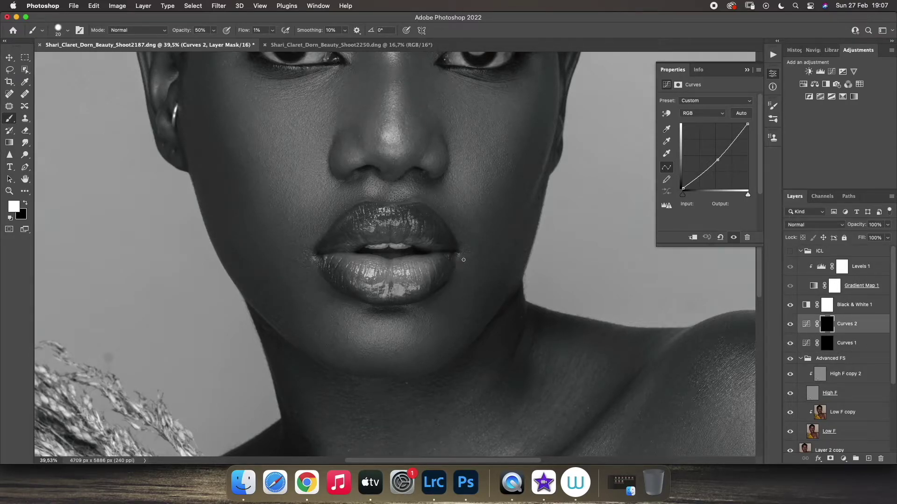
pyautogui.hotkey('alt', '[')
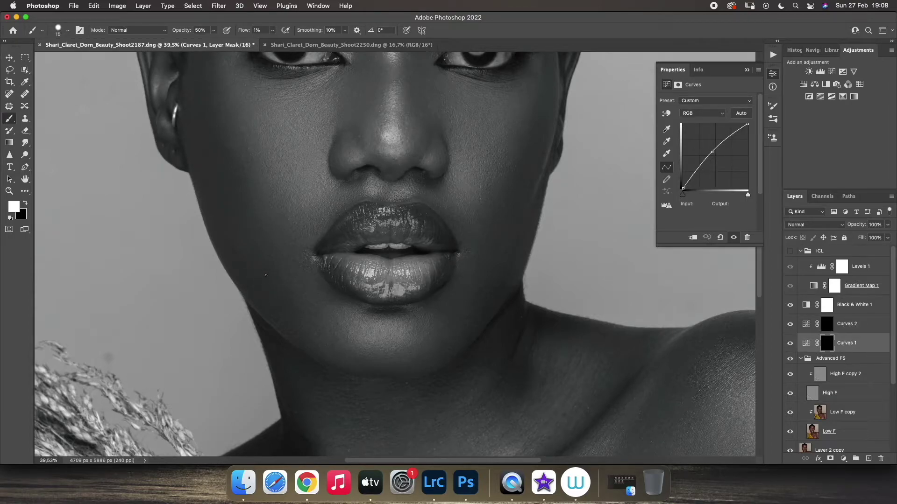
pyautogui.hotkey('alt', ']')
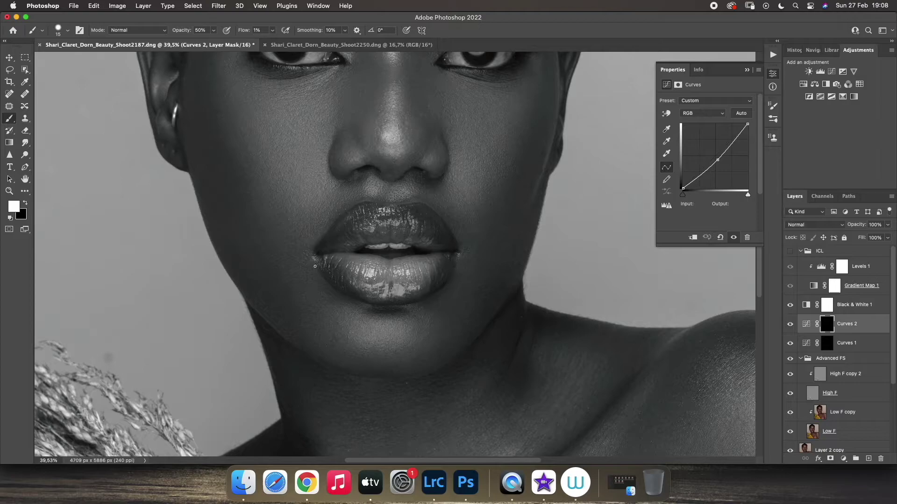
pyautogui.hotkey('alt', '[')
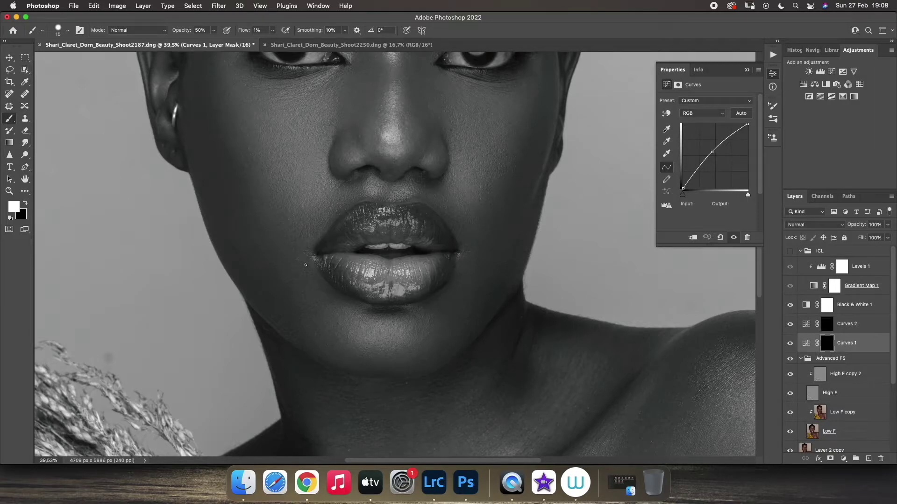
# Step: Group Curves 1 and Curves 2, and hide the Black & White 1 layer
pyautogui.hotkey('alt', 'shift', ']')
pyautogui.press('super+g')
pyautogui.click(790, 305)
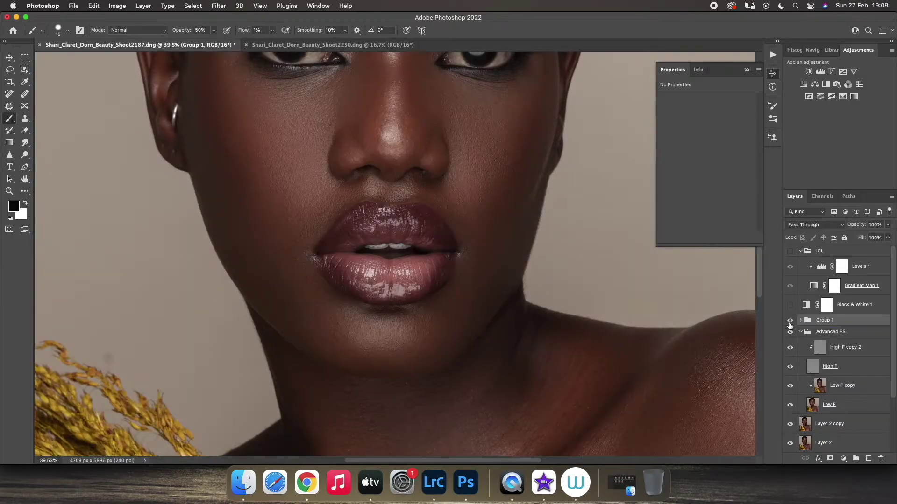
# Step: Collapse the Advanced FS group and compare the full portrait with Layer 1 shown alone
pyautogui.click(9, 191)
pyautogui.moveTo(383, 256); pyautogui.dragTo(315, 257)
pyautogui.click(800, 332)
pyautogui.click(822, 420)
pyautogui.keyDown('alt'); pyautogui.click(790, 421); pyautogui.keyUp('alt')
pyautogui.keyDown('alt'); pyautogui.click(790, 421); pyautogui.keyUp('alt')
# Step: Burn the chest area on the Curves 2 mask in Group 1 with a 150 px white brush
pyautogui.click(800, 320)
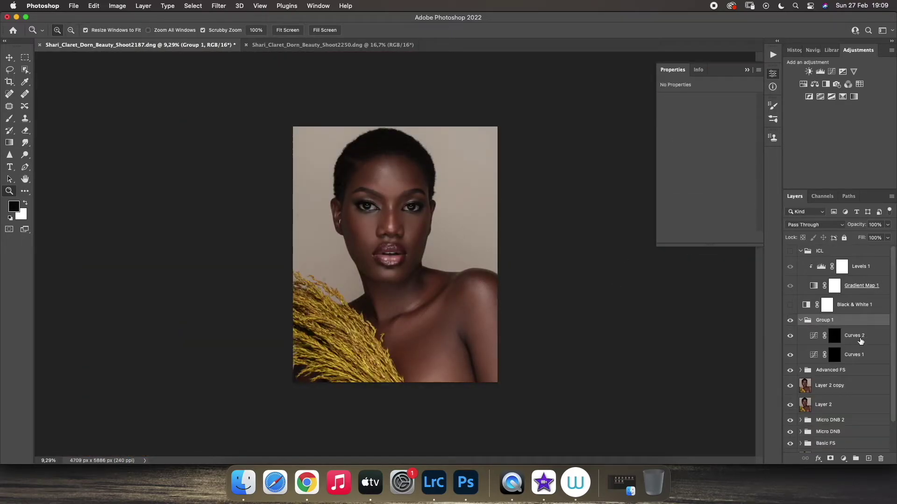
pyautogui.click(859, 340)
pyautogui.press('b')
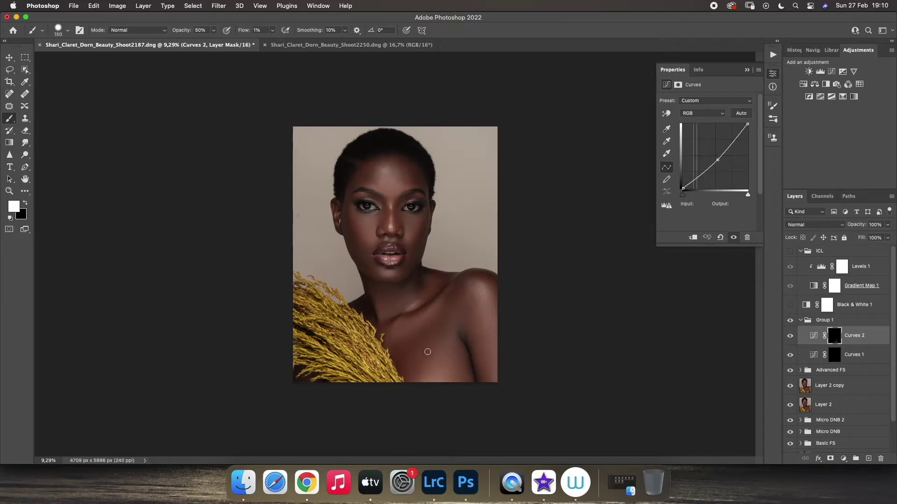
# Step: Dodge the forehead above the brows on the Curves 1 mask with a 40 px white brush
pyautogui.press('z')
pyautogui.moveTo(411, 196); pyautogui.dragTo(453, 187)
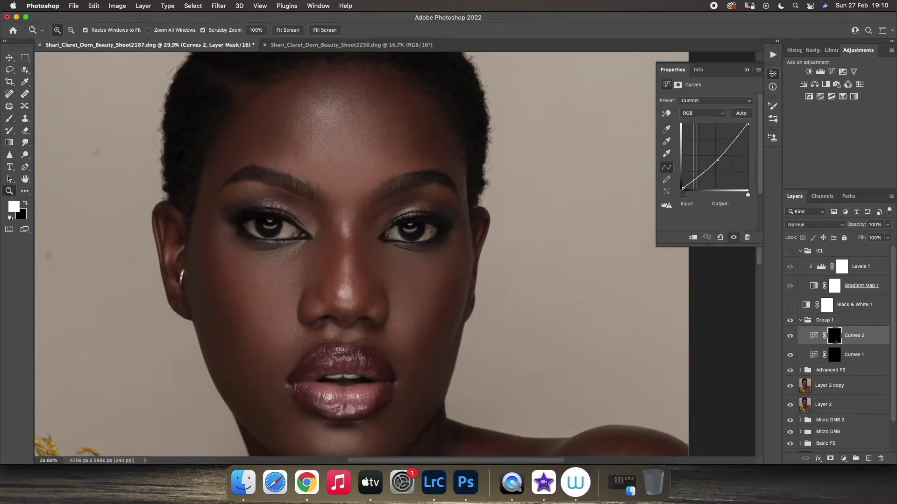
pyautogui.hotkey('alt', '[')
pyautogui.press('b')
pyautogui.press('[')
pyautogui.press('[')
pyautogui.press('[')
pyautogui.press('[')
pyautogui.press('[')
pyautogui.press('[')
pyautogui.press('[')
pyautogui.press('[')
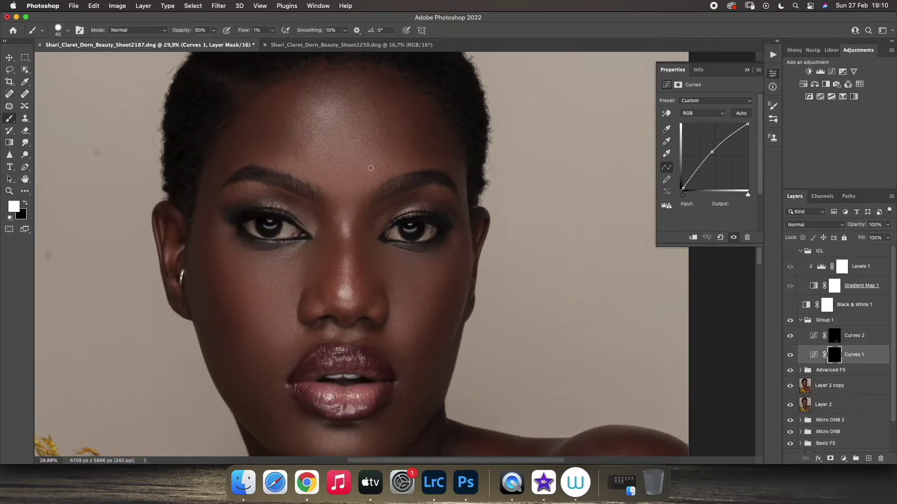
pyautogui.press('z')
pyautogui.moveTo(411, 241); pyautogui.dragTo(364, 240)
pyautogui.press('super+0')
pyautogui.click(800, 320)
pyautogui.press('b')
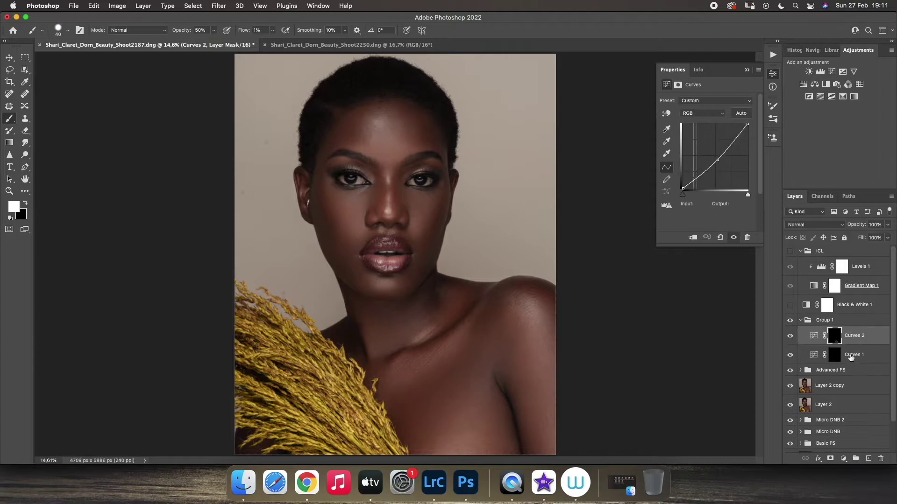
pyautogui.press('z')
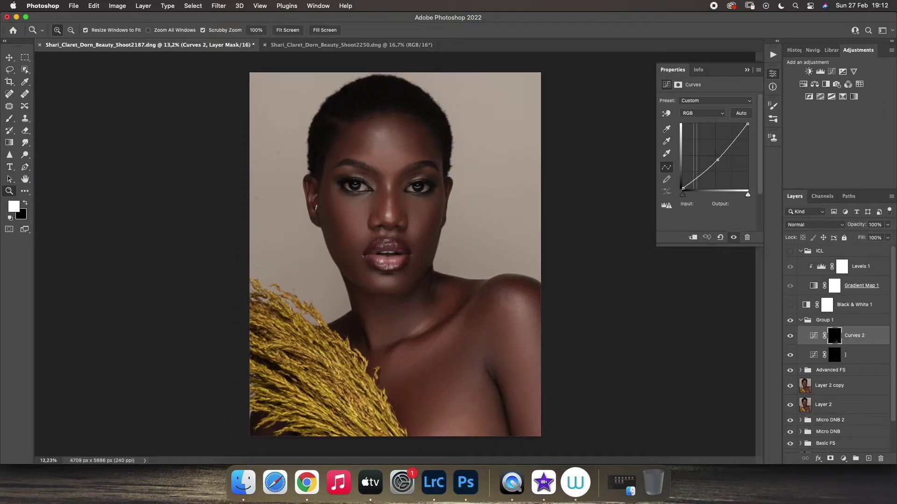
# Step: Select Low F copy in the Advanced FS group and blend the skin tones with a 300 px Mixer Brush
pyautogui.click(800, 319)
pyautogui.click(830, 331)
pyautogui.click(800, 332)
pyautogui.click(842, 385)
pyautogui.press('b')
pyautogui.rightClick(9, 118)
pyautogui.click(45, 140)
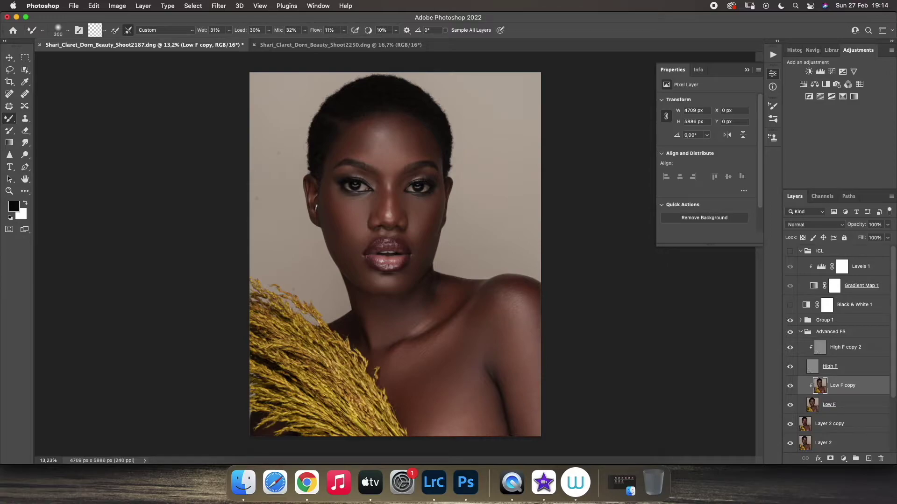
pyautogui.press('z')
pyautogui.moveTo(396, 254)
pyautogui.mouseDown()
pyautogui.moveTo(346, 254)
pyautogui.moveTo(393, 254)
pyautogui.moveTo(400, 234)
pyautogui.moveTo(413, 259)
pyautogui.mouseUp()
# Step: Rename Group 1 as Micro DNB and add a brightening Curves layer with an inverted mask above it
pyautogui.click(800, 331)
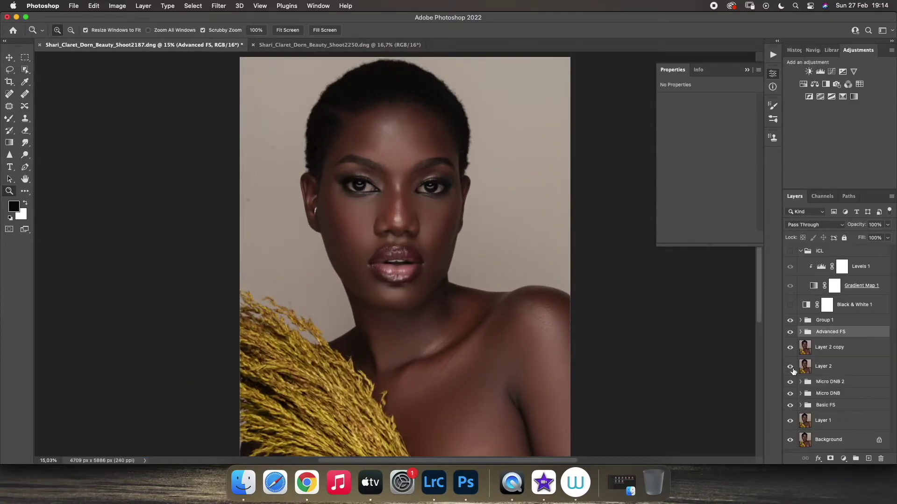
pyautogui.doubleClick(828, 320)
pyautogui.write('Mi')
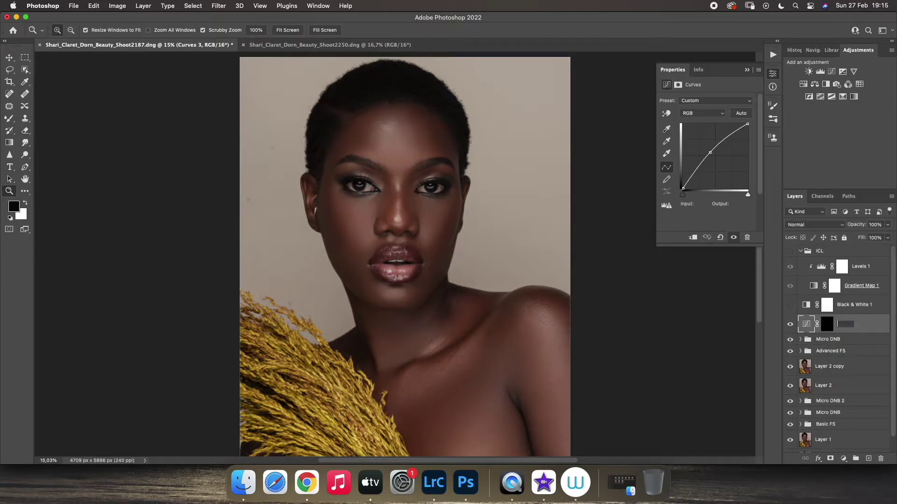
# Step: Add a darkening Curves layer named Burn with a black mask, and group it with Dodge as Global DNB
pyautogui.click(844, 458)
pyautogui.moveTo(718, 154); pyautogui.dragTo(718, 161)
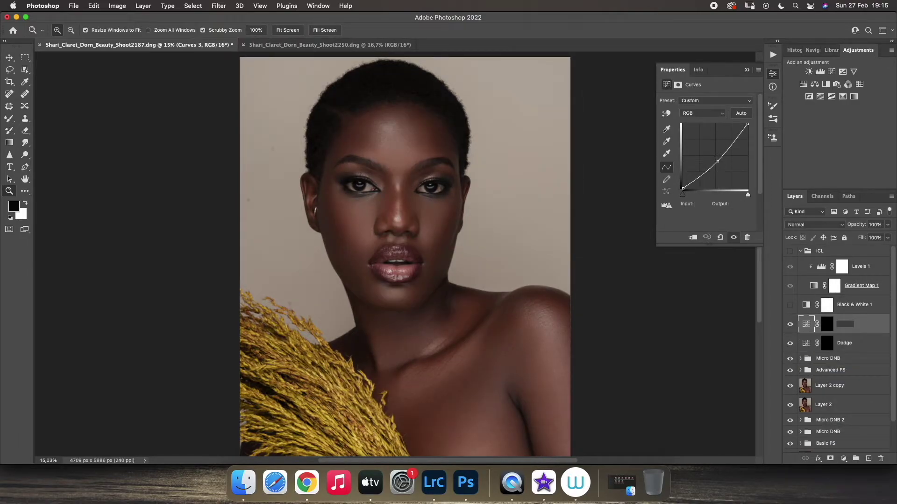
pyautogui.keyDown('shift'); pyautogui.click(850, 344); pyautogui.keyUp('shift')
pyautogui.press('super+g')
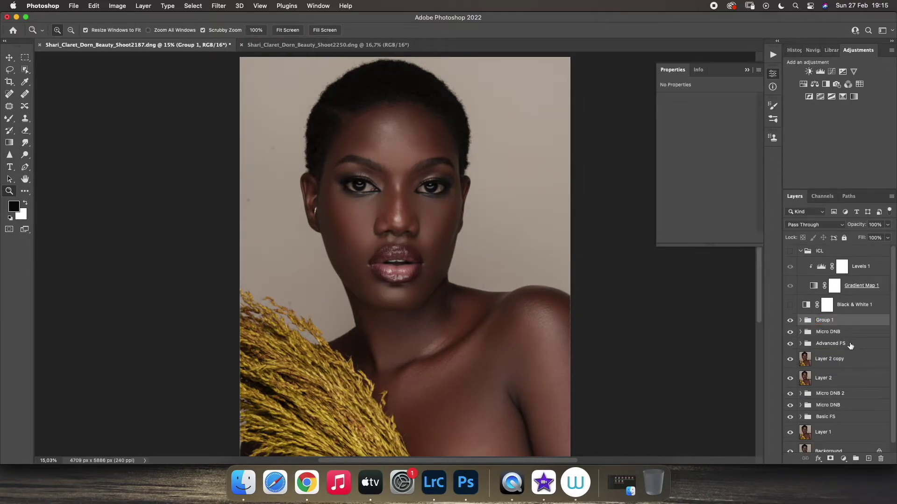
pyautogui.write('Global DNB')
pyautogui.press('Return')
# Step: Show Black & White 1 with Yellows at -61 and Greens at 10, and hide the layers from Micro DNB down to Layer 1
pyautogui.click(800, 320)
pyautogui.click(790, 305)
pyautogui.click(806, 305)
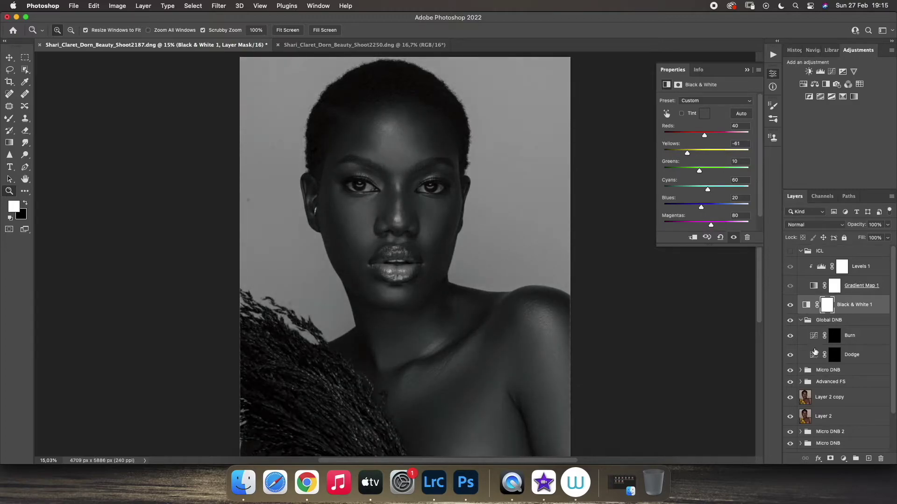
pyautogui.scroll(-3, 793, 335)
pyautogui.moveTo(790, 423); pyautogui.dragTo(790, 329)
# Step: Dodge the broad facial and body highlights on the Dodge mask with a white brush, varying its size to suit each area
pyautogui.click(834, 308)
pyautogui.press('b')
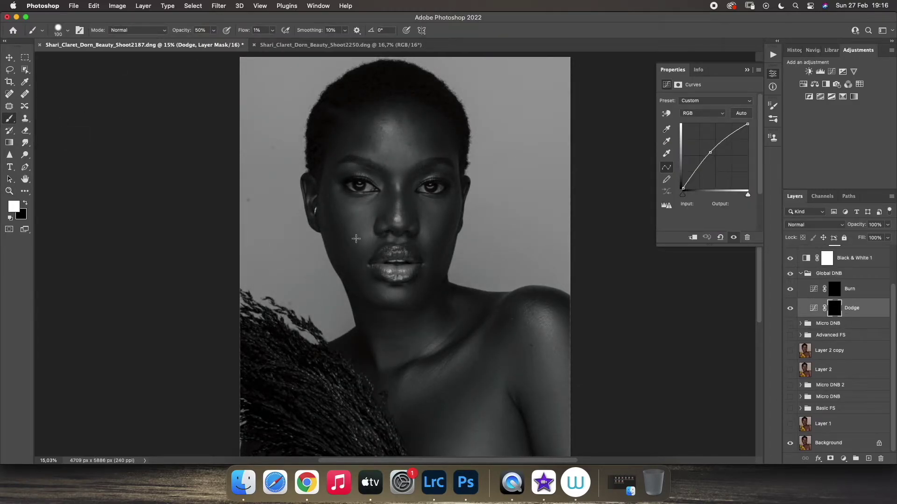
pyautogui.press('[')
pyautogui.press(']')
pyautogui.press(']')
pyautogui.press(']')
pyautogui.press(']')
pyautogui.press(']')
pyautogui.press(']')
pyautogui.press('[')
pyautogui.press('[')
pyautogui.press('[')
pyautogui.press('[')
pyautogui.press('[')
pyautogui.press('[')
pyautogui.press('[')
pyautogui.press('[')
# Step: Burn the shadow areas around the jaw and neck on the Burn mask with a white brush enlarged to 250 px
pyautogui.click(858, 297)
pyautogui.press(']')
pyautogui.press(']')
pyautogui.press(']')
pyautogui.press(']')
pyautogui.press(']')
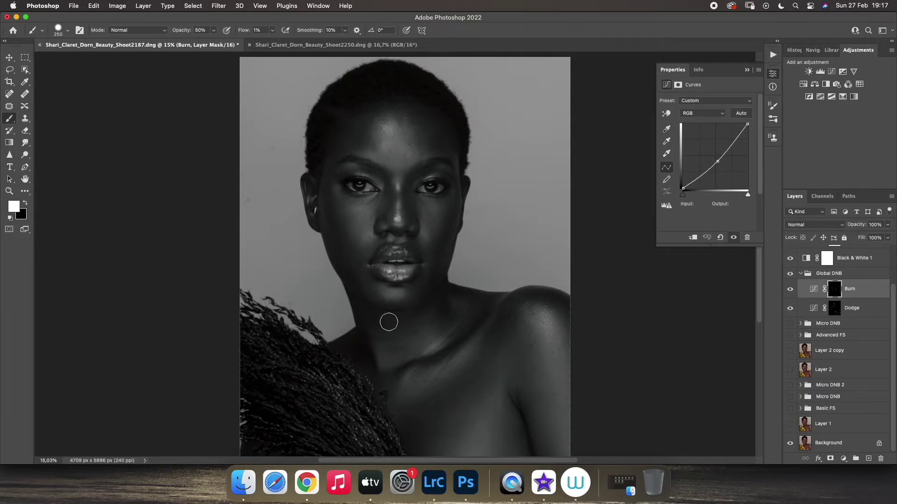
# Step: Return to the Dodge mask and brighten more of the face with a white brush, starting at 175 px and varying its size
pyautogui.hotkey('alt', '[')
pyautogui.press('[')
pyautogui.press('[')
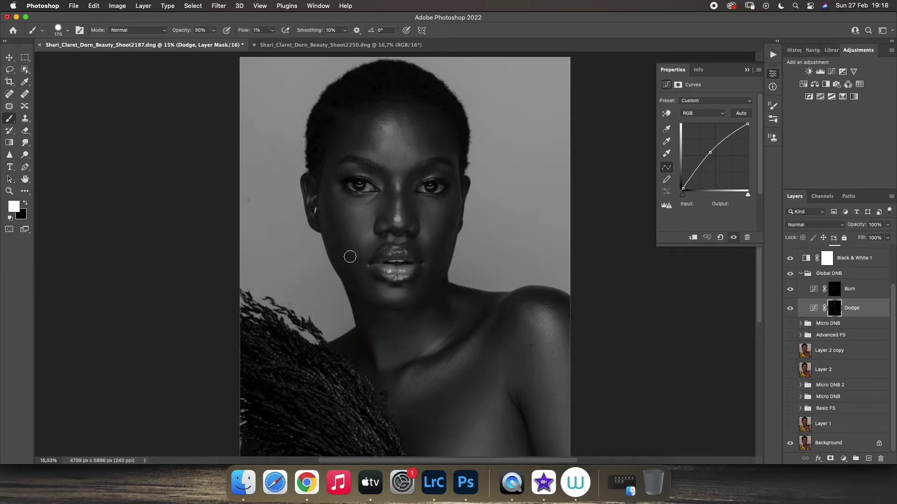
pyautogui.press(']')
pyautogui.press(']')
pyautogui.press(']')
pyautogui.press('[')
pyautogui.press('[')
# Step: Collapse the Global DNB group and show the hidden layers from Micro DNB down to Layer 1 again
pyautogui.click(800, 273)
pyautogui.moveTo(790, 323); pyautogui.dragTo(790, 423)
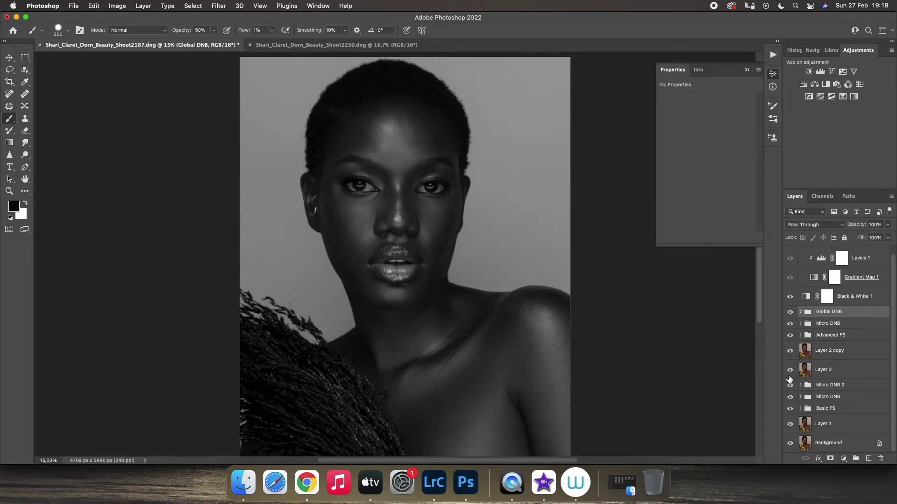
# Step: Hide the Black & White 1 layer and compare the retouched portrait with Layer 1 on its own
pyautogui.click(790, 296)
pyautogui.click(790, 313)
pyautogui.click(789, 313)
pyautogui.click(822, 426)
pyautogui.keyDown('alt'); pyautogui.click(792, 424); pyautogui.keyUp('alt')
pyautogui.keyDown('alt'); pyautogui.click(791, 424); pyautogui.keyUp('alt')
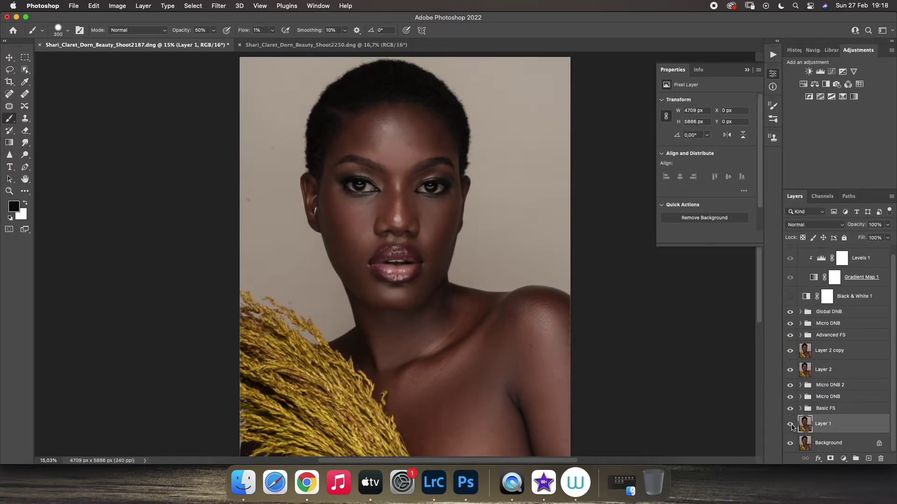
# Step: Open the Global DNB group, select its Dodge curve and compare the portrait with the retouching layers hidden and shown
pyautogui.click(828, 311)
pyautogui.click(800, 311)
pyautogui.click(835, 345)
pyautogui.scroll(-3, 838, 344)
pyautogui.moveTo(790, 411); pyautogui.dragTo(790, 338)
pyautogui.scroll(4, 798, 372)
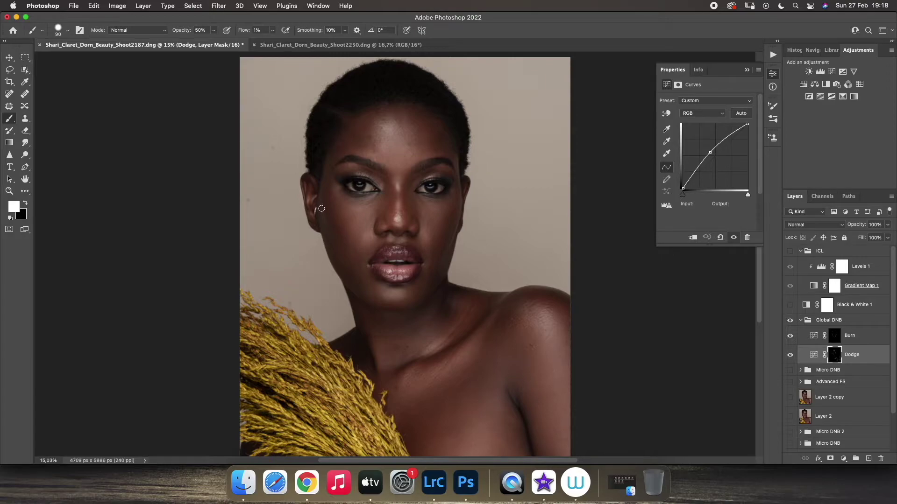
pyautogui.click(789, 319)
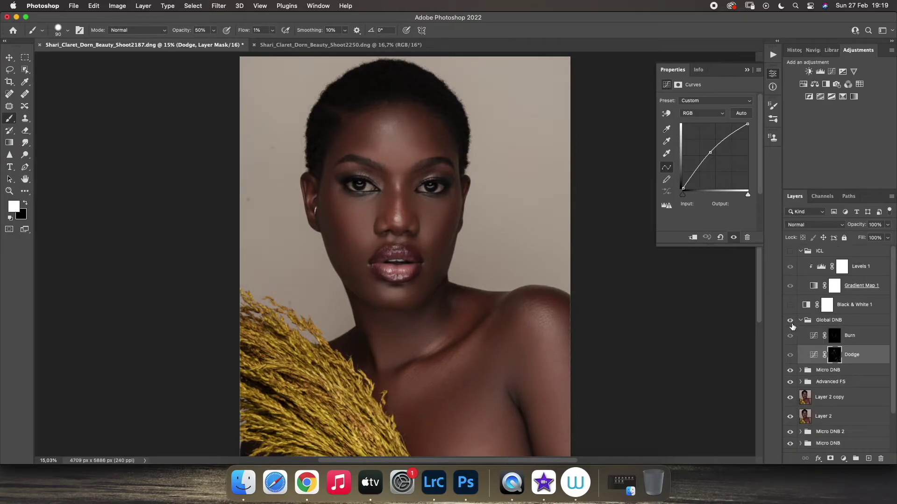
# Step: Raise the Dodge curve in the Global DNB group to input 103, output 162, and review the Burn curve
pyautogui.moveTo(711, 152); pyautogui.dragTo(709, 146)
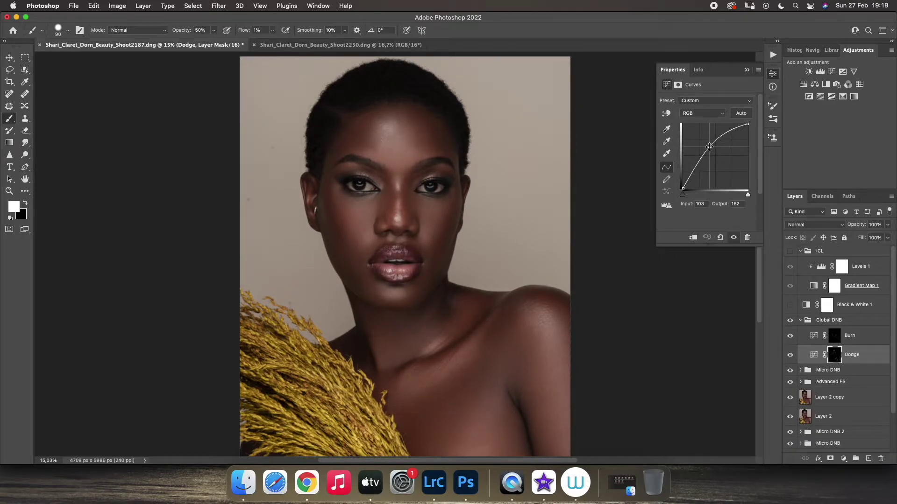
pyautogui.click(790, 355)
pyautogui.click(800, 320)
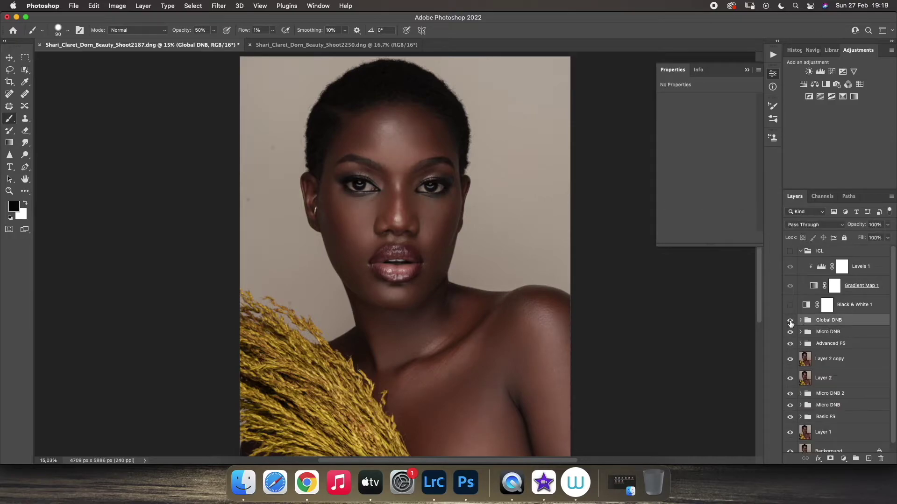
pyautogui.click(800, 321)
pyautogui.click(849, 340)
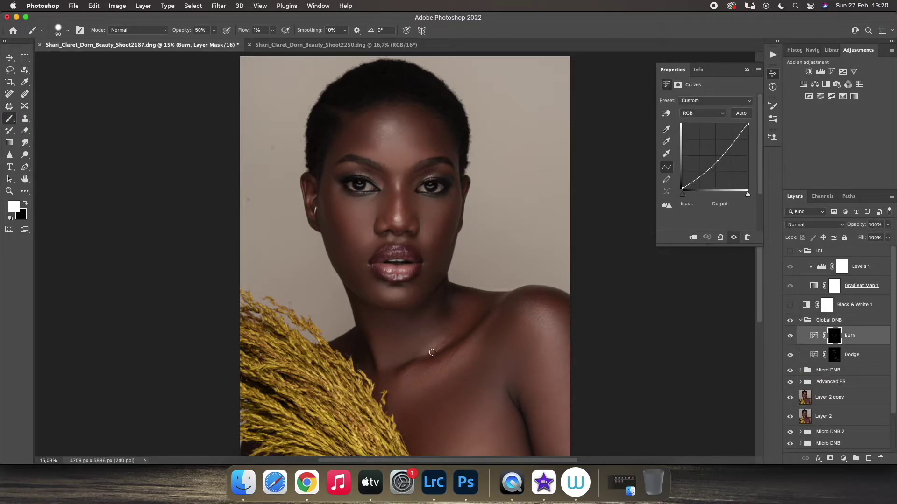
pyautogui.click(800, 320)
# Step: Try a raised Curves adjustment above Global DNB with its underlying Blend If shadow slider split at 162 / 255
pyautogui.click(837, 321)
pyautogui.click(843, 458)
pyautogui.click(840, 386)
pyautogui.moveTo(715, 156); pyautogui.dragTo(709, 149)
pyautogui.doubleClick(863, 330)
pyautogui.moveTo(661, 280); pyautogui.dragTo(699, 283)
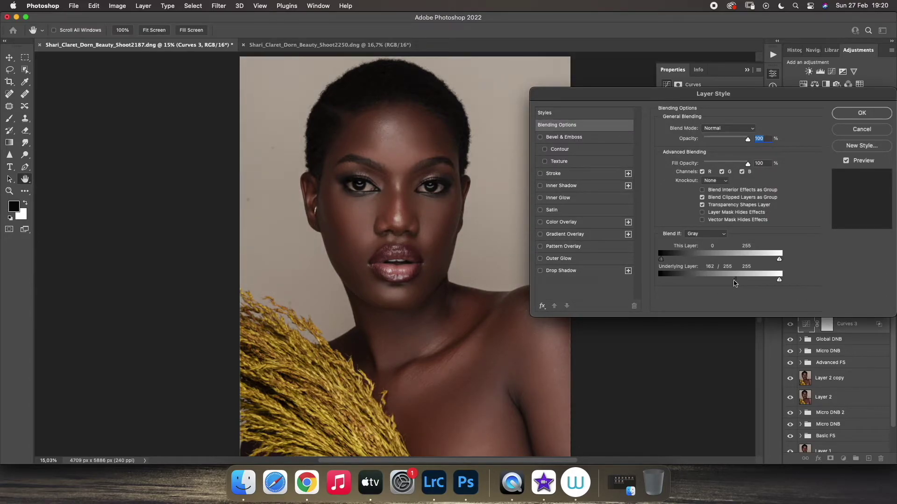
pyautogui.click(860, 113)
# Step: Try another blend mode and a gentler curve on the highlight Curves layer, and delete the layer
pyautogui.click(813, 225)
pyautogui.click(797, 374)
pyautogui.click(827, 323)
pyautogui.click(789, 324)
pyautogui.click(806, 324)
pyautogui.moveTo(709, 149); pyautogui.dragTo(713, 154)
pyautogui.moveTo(854, 324); pyautogui.dragTo(880, 458)
# Step: Try a raised Curves layer with underlying Blend If shadows split around 126 / 218 and Soft Light blending, and delete it
pyautogui.click(831, 71)
pyautogui.moveTo(714, 156); pyautogui.dragTo(710, 149)
pyautogui.doubleClick(863, 327)
pyautogui.moveTo(661, 280); pyautogui.dragTo(763, 280)
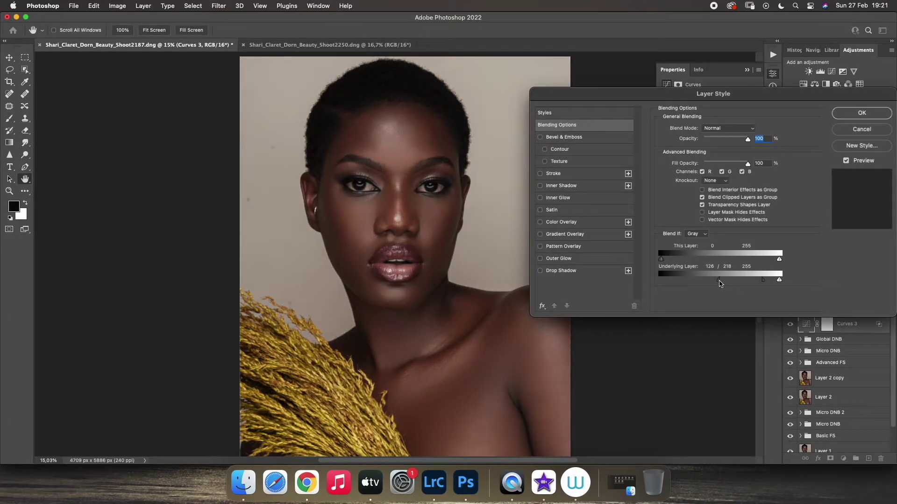
pyautogui.press('Return')
pyautogui.click(806, 225)
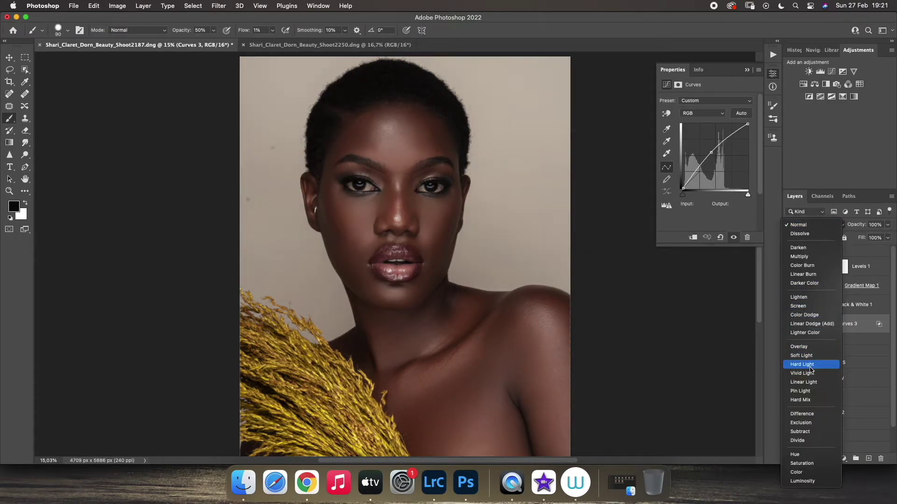
pyautogui.click(812, 356)
pyautogui.press('Delete')
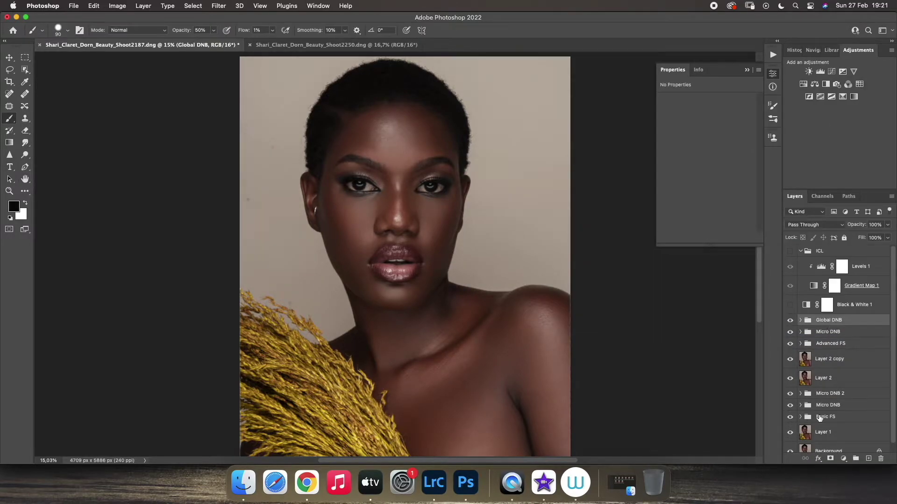
# Step: Add a Gradient Map adjustment above the Global DNB group, invert its mask to black and blend it in Color mode
pyautogui.click(843, 96)
pyautogui.press('super+i')
pyautogui.click(813, 225)
pyautogui.click(807, 472)
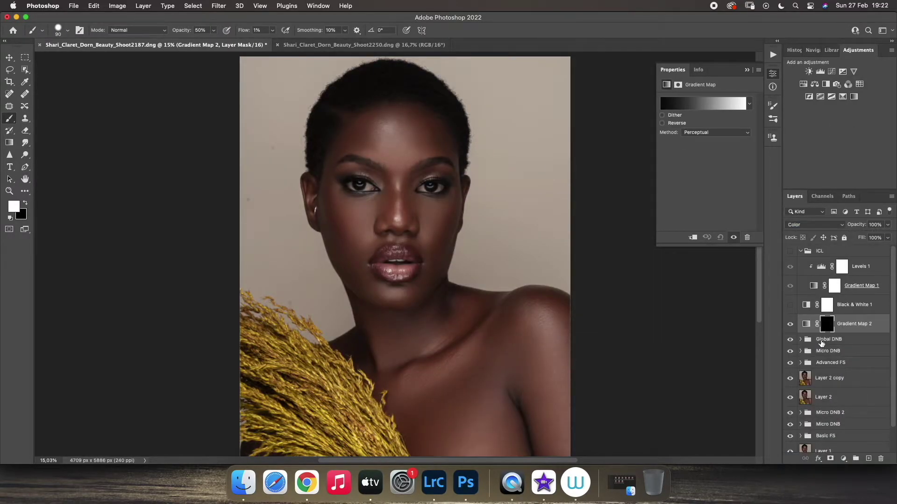
# Step: Open the new Gradient Map's gradient for editing and set its end stops to pure black and white
pyautogui.click(806, 324)
pyautogui.click(699, 107)
pyautogui.click(536, 239)
pyautogui.doubleClick(534, 364)
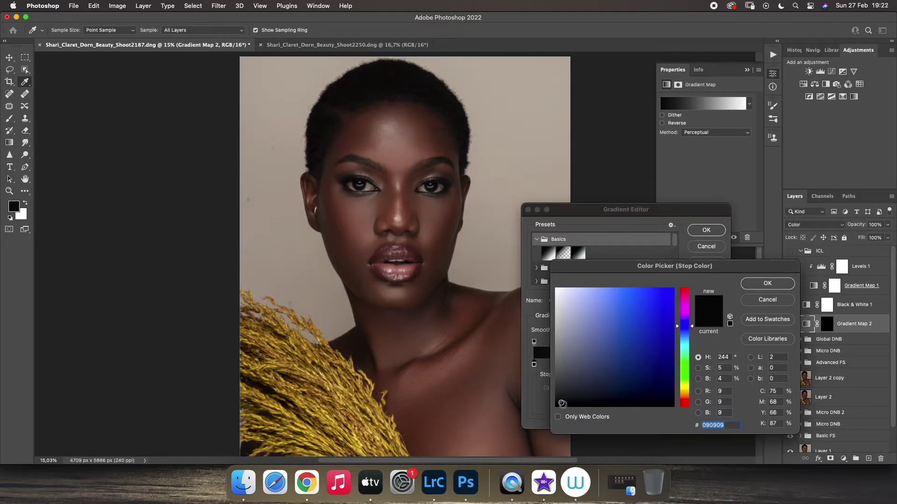
pyautogui.click(556, 406)
pyautogui.press('Return')
pyautogui.doubleClick(716, 364)
pyautogui.click(769, 285)
# Step: Recolour the gradient with skin tones sampled from the darker cheek and the brighter forehead, and select the Gradient Map's mask
pyautogui.click(534, 365)
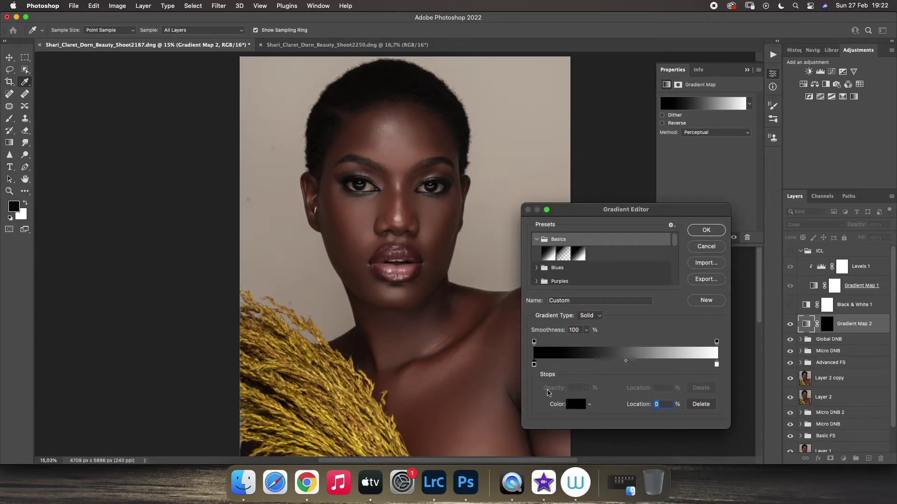
pyautogui.click(575, 407)
pyautogui.click(779, 287)
pyautogui.moveTo(362, 260); pyautogui.dragTo(353, 236)
pyautogui.click(626, 365)
pyautogui.click(717, 364)
pyautogui.click(407, 134)
pyautogui.moveTo(407, 134); pyautogui.dragTo(408, 166)
pyautogui.click(704, 232)
pyautogui.click(826, 329)
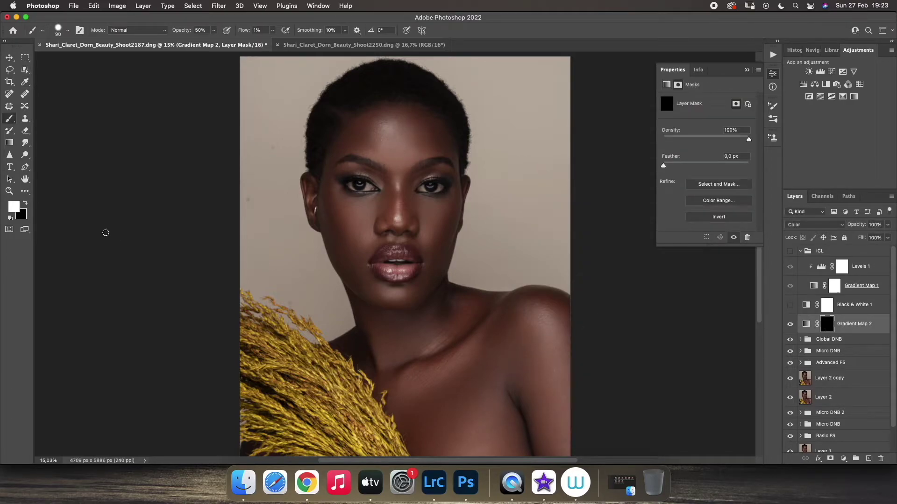
# Step: Add an empty layer above the Gradient Map and set its blend mode to Color
pyautogui.click(10, 191)
pyautogui.moveTo(381, 202); pyautogui.dragTo(420, 202)
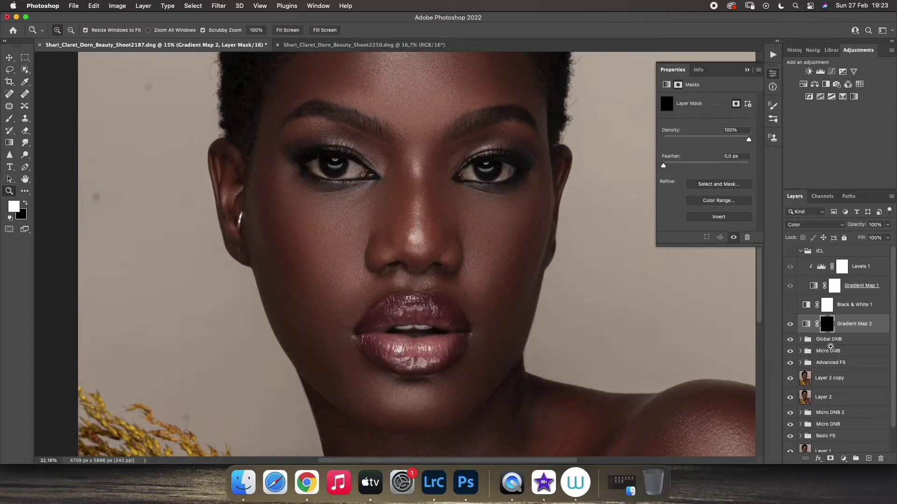
pyautogui.click(868, 458)
pyautogui.click(814, 224)
pyautogui.click(796, 472)
# Step: Even the colour under the image-left eye and on that cheek with sampled skin tones, setting the brush flow to 2%
pyautogui.press('b')
pyautogui.keyDown('alt'); pyautogui.click(339, 201); pyautogui.keyUp('alt')
pyautogui.moveTo(375, 189); pyautogui.dragTo(385, 194)
pyautogui.keyDown('alt'); pyautogui.click(297, 205); pyautogui.keyUp('alt')
pyautogui.moveTo(296, 201)
pyautogui.mouseDown()
pyautogui.moveTo(308, 189)
pyautogui.moveTo(344, 210)
pyautogui.mouseUp()
pyautogui.click(272, 30)
pyautogui.click(274, 42)
pyautogui.keyDown('alt'); pyautogui.click(322, 216); pyautogui.keyUp('alt')
pyautogui.moveTo(357, 237); pyautogui.dragTo(388, 195)
# Step: Brush sampled skin tones beneath the image-right eye and across that cheek to even its colour
pyautogui.keyDown('alt'); pyautogui.click(387, 200); pyautogui.keyUp('alt')
pyautogui.keyDown('alt'); pyautogui.click(341, 202); pyautogui.keyUp('alt')
pyautogui.moveTo(462, 200); pyautogui.dragTo(448, 204)
pyautogui.keyDown('alt'); pyautogui.click(445, 205); pyautogui.keyUp('alt')
pyautogui.keyDown('alt'); pyautogui.click(469, 191); pyautogui.keyUp('alt')
pyautogui.keyDown('alt'); pyautogui.click(468, 200); pyautogui.keyUp('alt')
pyautogui.moveTo(468, 201)
pyautogui.mouseDown()
pyautogui.moveTo(488, 233)
pyautogui.moveTo(470, 249)
pyautogui.moveTo(499, 232)
pyautogui.mouseUp()
pyautogui.keyDown('alt'); pyautogui.click(470, 259); pyautogui.keyUp('alt')
# Step: Blend sampled skin tones over the image-left cheek and eye area, and compare the face with the colour layer hidden
pyautogui.keyDown('alt'); pyautogui.click(306, 211); pyautogui.keyUp('alt')
pyautogui.moveTo(306, 210); pyautogui.dragTo(348, 229)
pyautogui.keyDown('alt'); pyautogui.click(368, 196); pyautogui.keyUp('alt')
pyautogui.moveTo(279, 167); pyautogui.dragTo(312, 181)
pyautogui.press('z')
pyautogui.moveTo(514, 245); pyautogui.dragTo(480, 243)
pyautogui.click(789, 324)
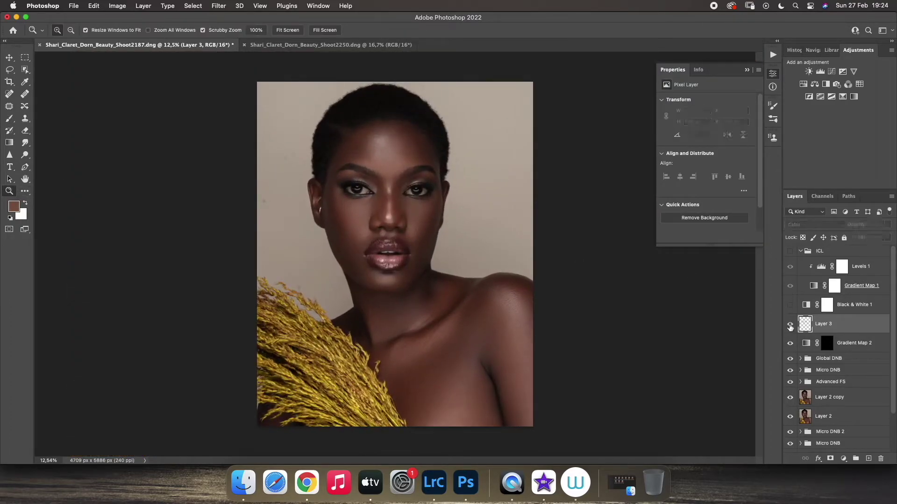
pyautogui.click(789, 324)
# Step: Zoom back in on the face and paint cheek-sampled skin tones over the nose and central face with the regular brush
pyautogui.moveTo(410, 215); pyautogui.dragTo(450, 219)
pyautogui.scroll(-1, 449, 219)
pyautogui.press('b')
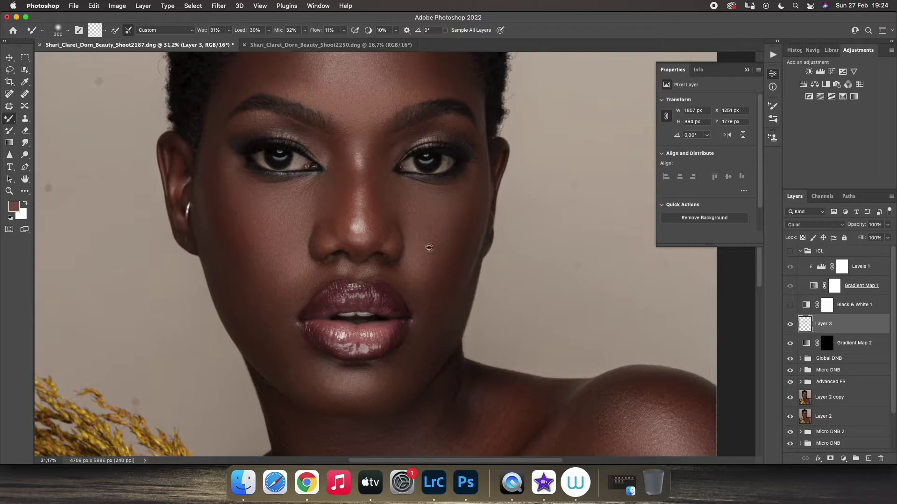
pyautogui.hotkey('shift', 'b')
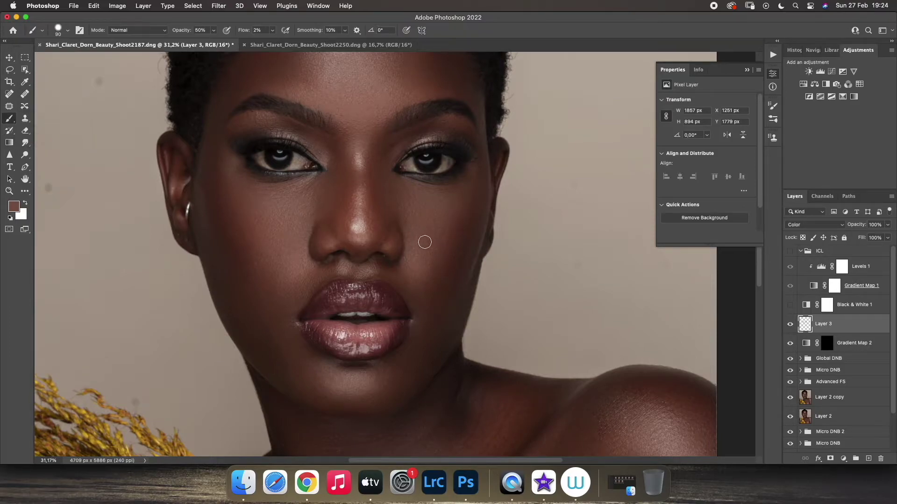
pyautogui.keyDown('alt'); pyautogui.click(428, 235); pyautogui.keyUp('alt')
pyautogui.keyDown('alt'); pyautogui.click(283, 210); pyautogui.keyUp('alt')
pyautogui.moveTo(359, 190); pyautogui.dragTo(337, 301)
# Step: Even out the forehead's colour on the Color layer with skin tones sampled from around it
pyautogui.click(285, 180)
pyautogui.keyDown('alt'); pyautogui.click(285, 178); pyautogui.keyUp('alt')
pyautogui.moveTo(278, 181); pyautogui.dragTo(360, 127)
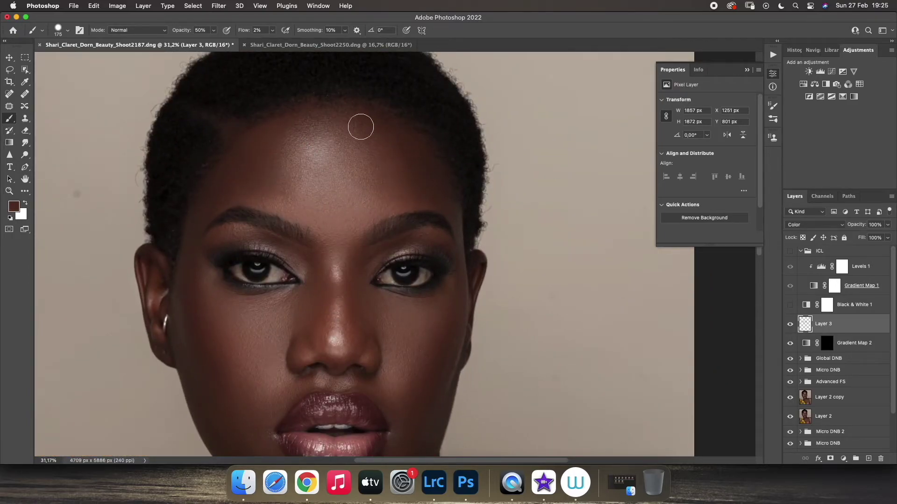
pyautogui.keyDown('alt'); pyautogui.click(282, 169); pyautogui.keyUp('alt')
pyautogui.keyDown('alt'); pyautogui.click(347, 205); pyautogui.keyUp('alt')
# Step: View the whole portrait and fine-tune the opacity of the painted skin-tone layer
pyautogui.press('z')
pyautogui.keyDown('alt'); pyautogui.click(313, 274); pyautogui.keyUp('alt')
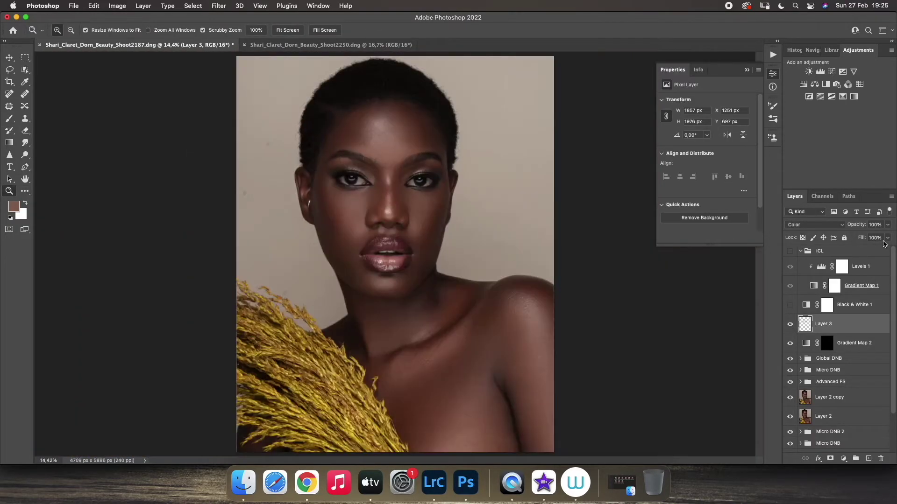
pyautogui.moveTo(887, 224); pyautogui.dragTo(880, 239)
# Step: Paint white on the Gradient Map's mask over the face with a soft brush at 1% flow, resizing the brush as needed
pyautogui.click(852, 345)
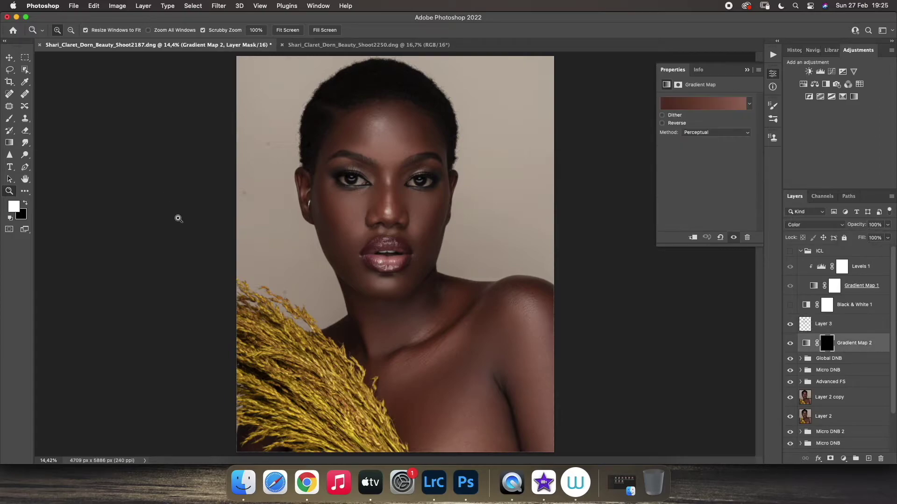
pyautogui.press('b')
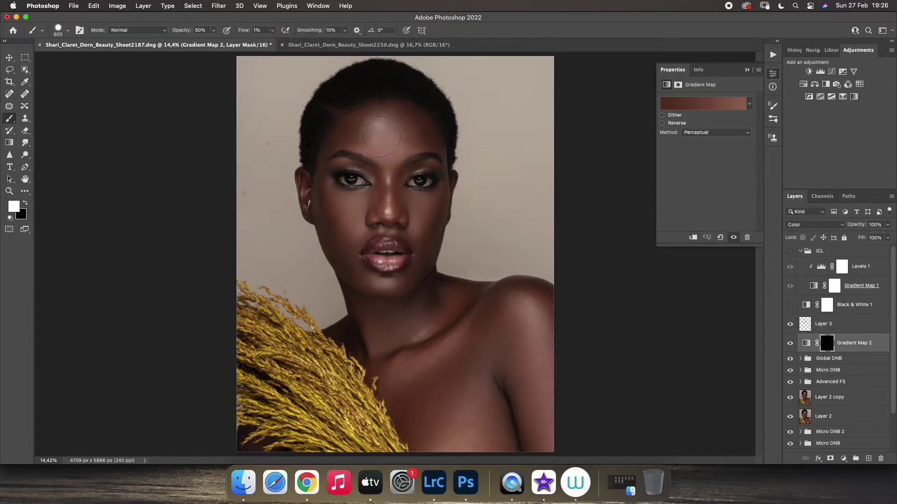
pyautogui.press('[')
pyautogui.press('[')
pyautogui.press('[')
pyautogui.moveTo(388, 156)
pyautogui.mouseDown()
pyautogui.moveTo(357, 211)
pyautogui.moveTo(369, 214)
pyautogui.moveTo(344, 210)
pyautogui.moveTo(343, 222)
pyautogui.moveTo(428, 224)
pyautogui.moveTo(359, 259)
pyautogui.moveTo(368, 202)
pyautogui.moveTo(389, 209)
pyautogui.mouseUp()
pyautogui.press(']')
pyautogui.press(']')
pyautogui.press('[')
pyautogui.press('[')
pyautogui.press(']')
pyautogui.press(']')
pyautogui.press(']')
pyautogui.press('[')
pyautogui.press('[')
pyautogui.press('[')
pyautogui.press(']')
pyautogui.press(']')
# Step: Group the painted Color layer with the Gradient Map and name the group Skine Tone
pyautogui.keyDown('shift'); pyautogui.click(839, 328); pyautogui.keyUp('shift')
pyautogui.hotkey('ctrl', 'g')
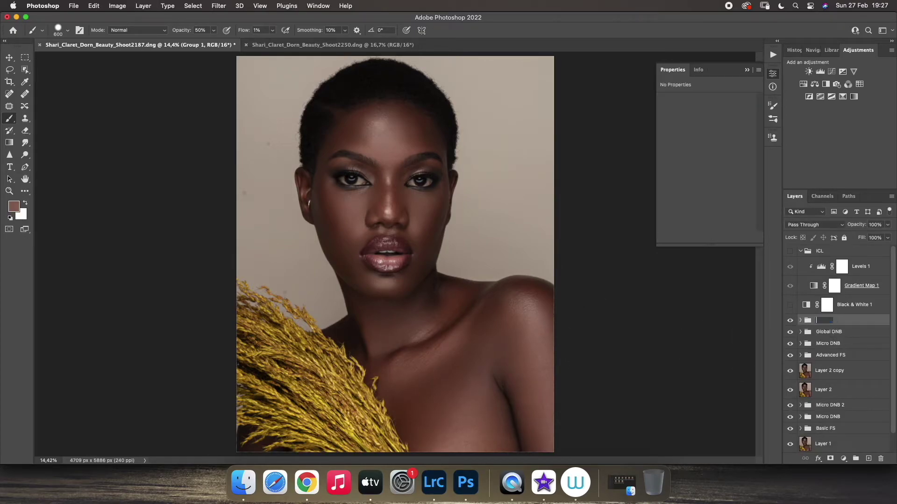
pyautogui.write('e')
pyautogui.press('Return')
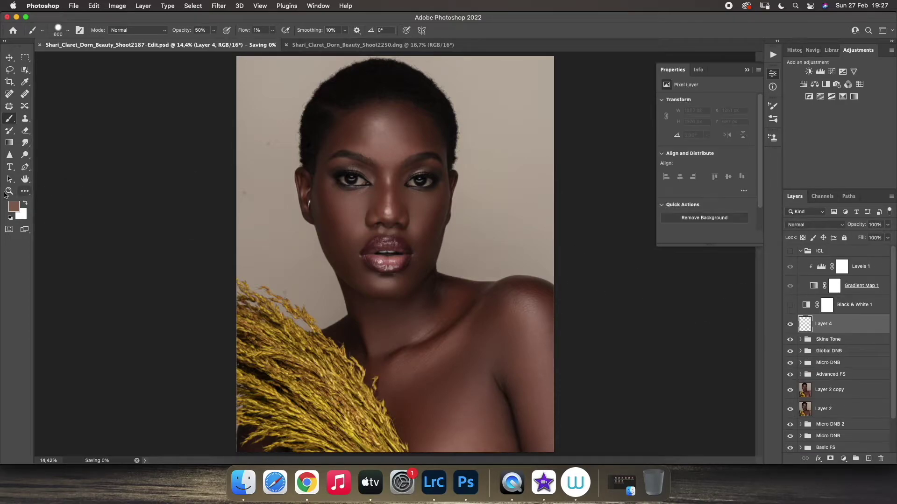
# Step: Heal the red veins in the inner white of the image-left eye on the empty layer with the Spot Healing Brush
pyautogui.moveTo(399, 168); pyautogui.dragTo(457, 206)
pyautogui.click(9, 94)
pyautogui.moveTo(202, 262); pyautogui.dragTo(421, 292)
pyautogui.moveTo(420, 223); pyautogui.dragTo(390, 223)
pyautogui.click(420, 223)
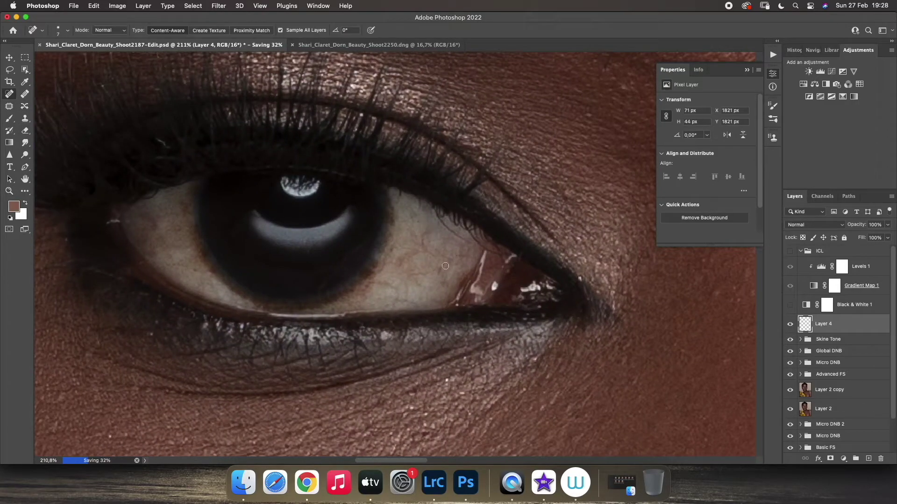
pyautogui.moveTo(409, 302); pyautogui.dragTo(389, 287)
pyautogui.moveTo(408, 246)
pyautogui.mouseDown()
pyautogui.moveTo(418, 222)
pyautogui.moveTo(407, 256)
pyautogui.mouseUp()
pyautogui.moveTo(386, 263); pyautogui.dragTo(377, 272)
pyautogui.moveTo(451, 233); pyautogui.dragTo(469, 243)
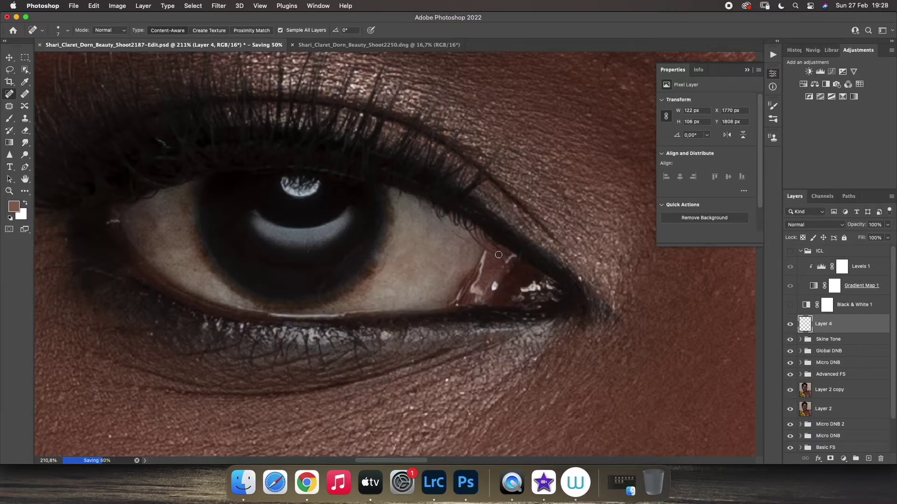
# Step: Heal the remaining veins in the outer white and near the inner corner of the image-left eye
pyautogui.click(129, 226)
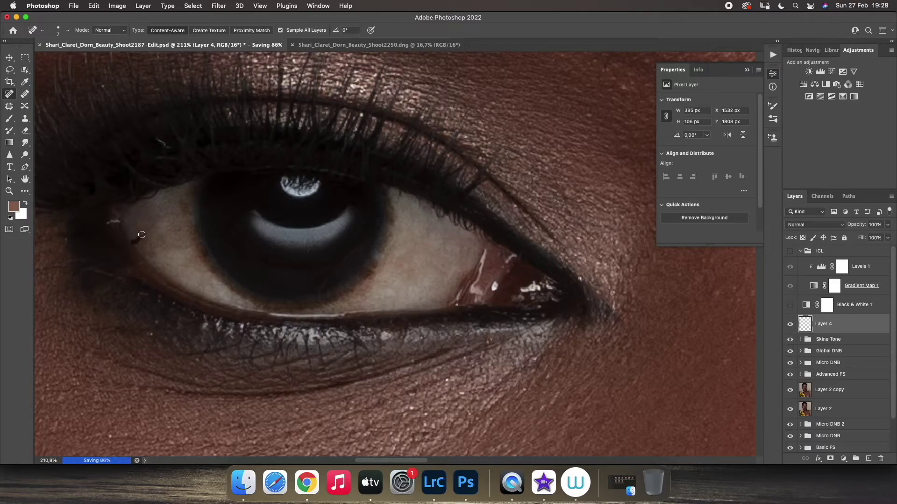
pyautogui.moveTo(152, 237); pyautogui.dragTo(142, 231)
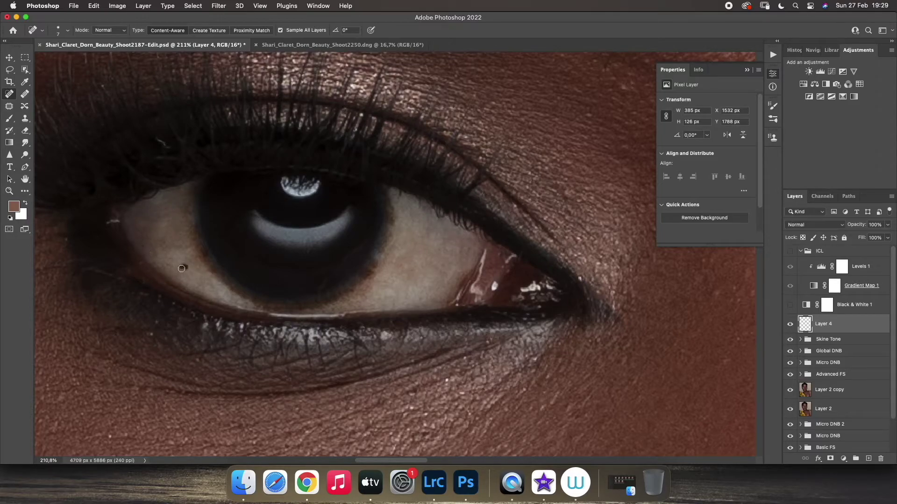
pyautogui.moveTo(380, 327)
pyautogui.mouseDown()
pyautogui.moveTo(401, 327)
pyautogui.moveTo(385, 327)
pyautogui.mouseUp()
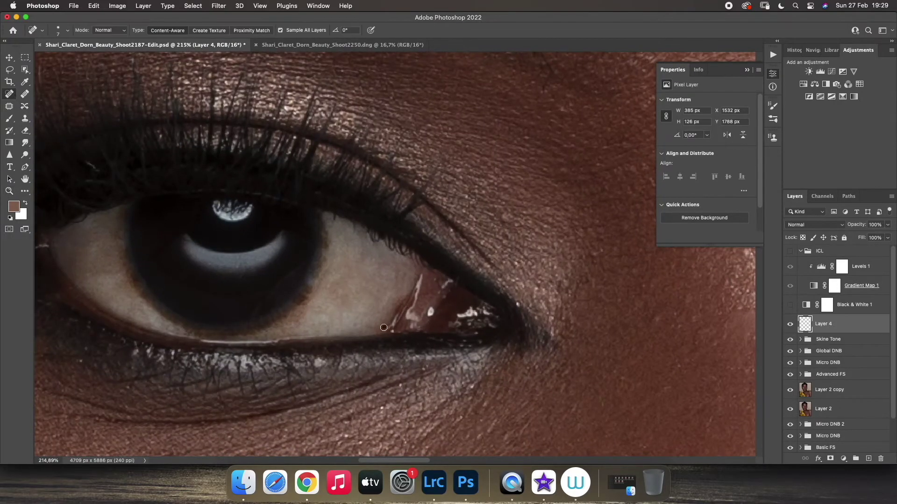
# Step: Heal the red veins in the white of the image-right eye on both sides of the iris
pyautogui.hscroll(10, 378, 325)
pyautogui.moveTo(362, 268)
pyautogui.mouseDown()
pyautogui.moveTo(355, 289)
pyautogui.moveTo(322, 285)
pyautogui.mouseUp()
pyautogui.click(371, 320)
pyautogui.click(367, 334)
pyautogui.moveTo(356, 311); pyautogui.dragTo(355, 305)
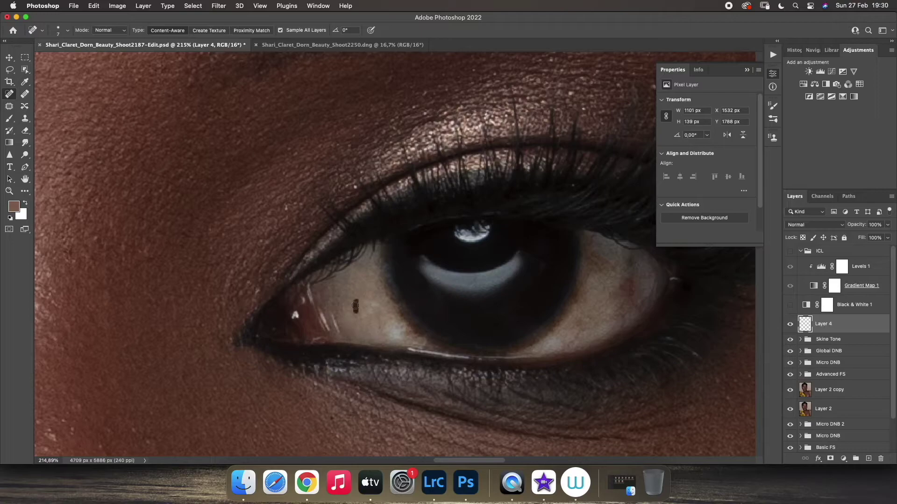
pyautogui.moveTo(630, 284)
pyautogui.mouseDown()
pyautogui.moveTo(617, 299)
pyautogui.moveTo(587, 293)
pyautogui.moveTo(601, 330)
pyautogui.moveTo(570, 330)
pyautogui.moveTo(635, 313)
pyautogui.moveTo(655, 286)
pyautogui.mouseUp()
pyautogui.moveTo(615, 244)
pyautogui.mouseDown()
pyautogui.moveTo(642, 248)
pyautogui.moveTo(604, 270)
pyautogui.mouseUp()
pyautogui.moveTo(608, 290); pyautogui.dragTo(609, 299)
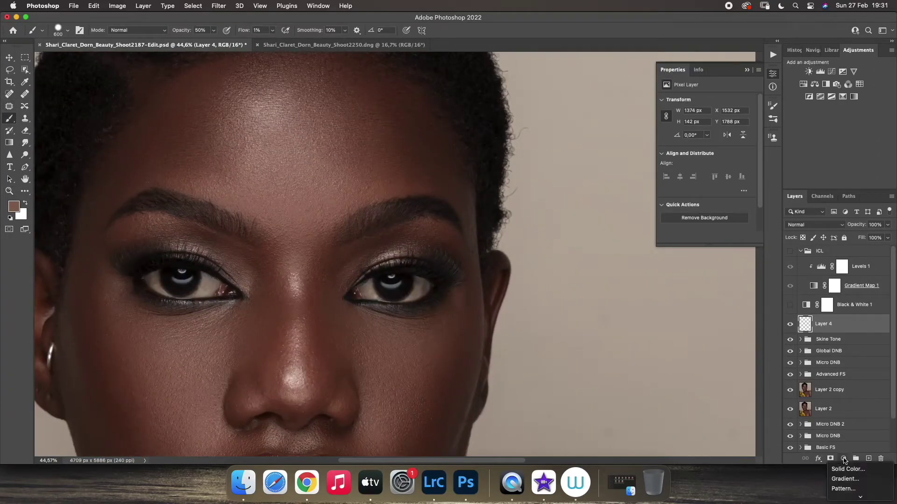
# Step: Add a Curves adjustment above the eye-healing layer, adjust its midtones and invert its mask to black
pyautogui.click(843, 458)
pyautogui.click(712, 154)
pyautogui.press('super+i')
pyautogui.click(728, 161)
# Step: Lighten the eyes subtly by painting white on the Curves 4 mask with a small brush at 50% opacity and 4% flow
pyautogui.click(273, 29)
pyautogui.click(272, 43)
pyautogui.click(828, 323)
pyautogui.press(']')
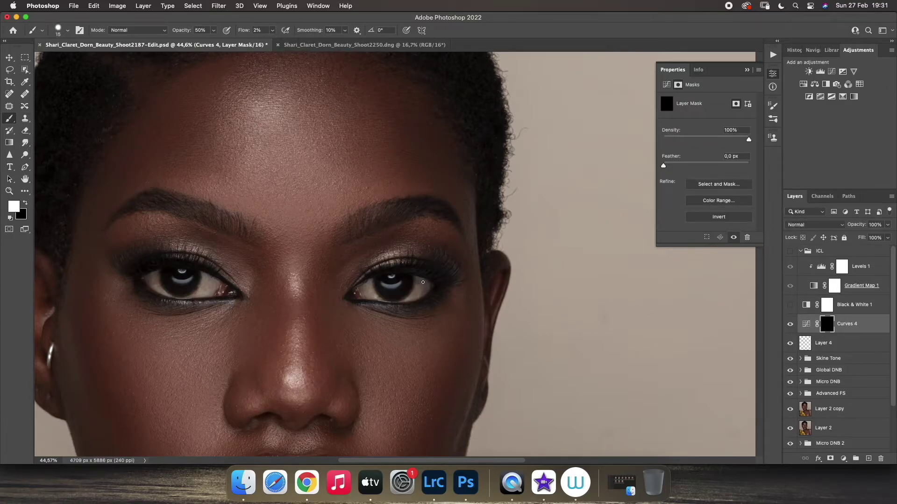
pyautogui.hotkey('shift', '0')
pyautogui.hotkey('shift', '4')
pyautogui.press(']')
pyautogui.press('z')
pyautogui.moveTo(457, 276)
pyautogui.mouseDown()
pyautogui.moveTo(405, 270)
pyautogui.moveTo(437, 264)
pyautogui.mouseUp()
pyautogui.moveTo(416, 220); pyautogui.dragTo(438, 226)
pyautogui.press('b')
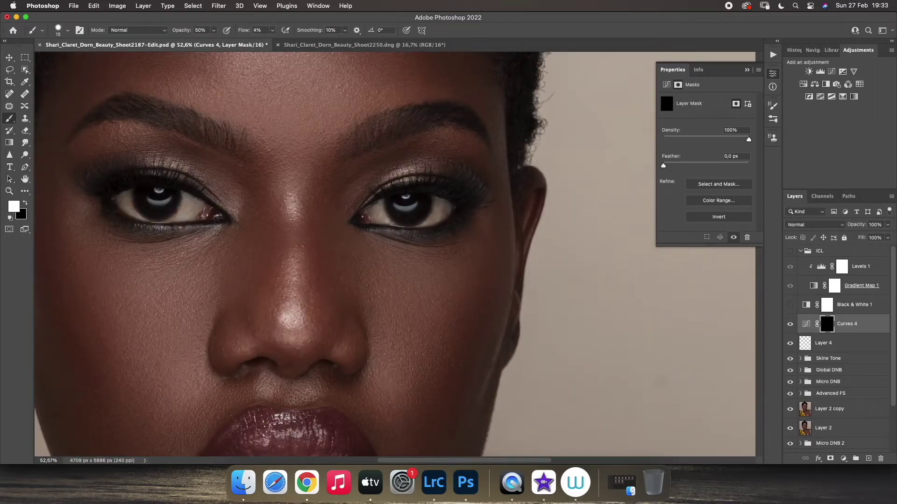
# Step: Add a darkening Curves adjustment with its midpoint at input 139, output 111, and invert its mask to black
pyautogui.click(843, 458)
pyautogui.click(846, 463)
pyautogui.moveTo(718, 153); pyautogui.dragTo(717, 160)
pyautogui.press('super+i')
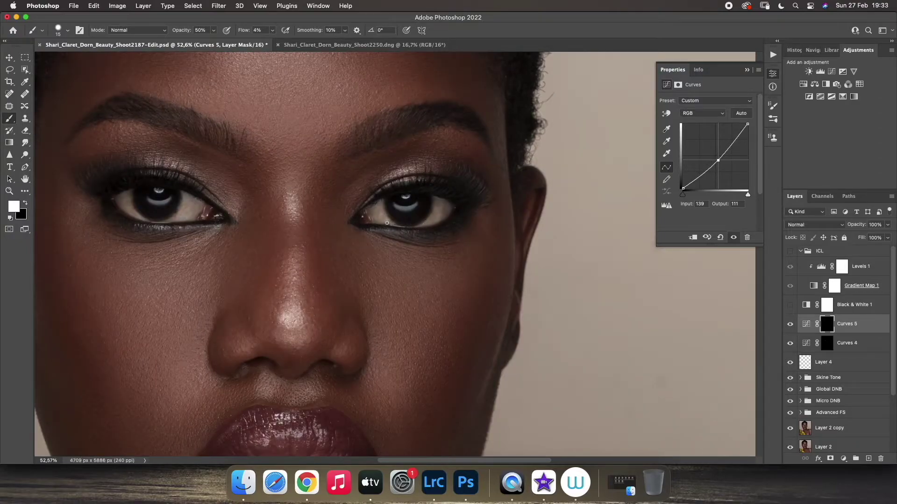
# Step: Refine the lightening of the eyes on the Curves 4 mask and compare the image with that layer hidden and shown
pyautogui.click(827, 344)
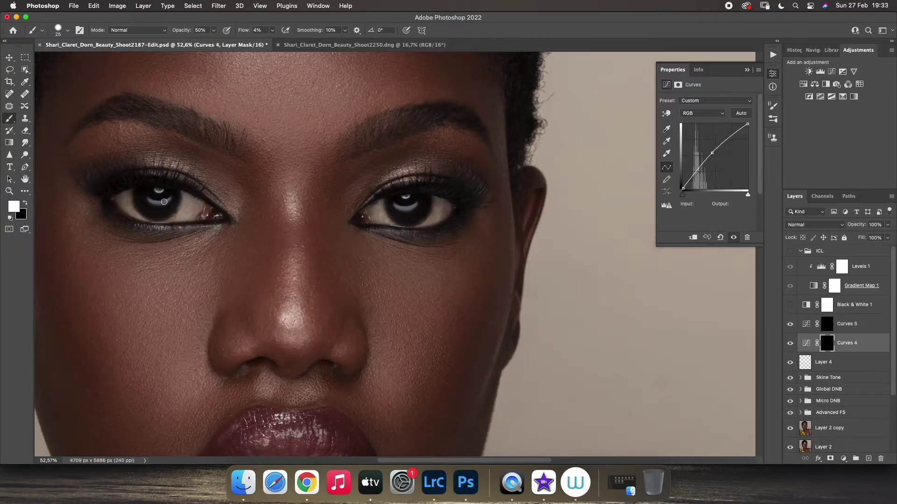
pyautogui.click(14, 191)
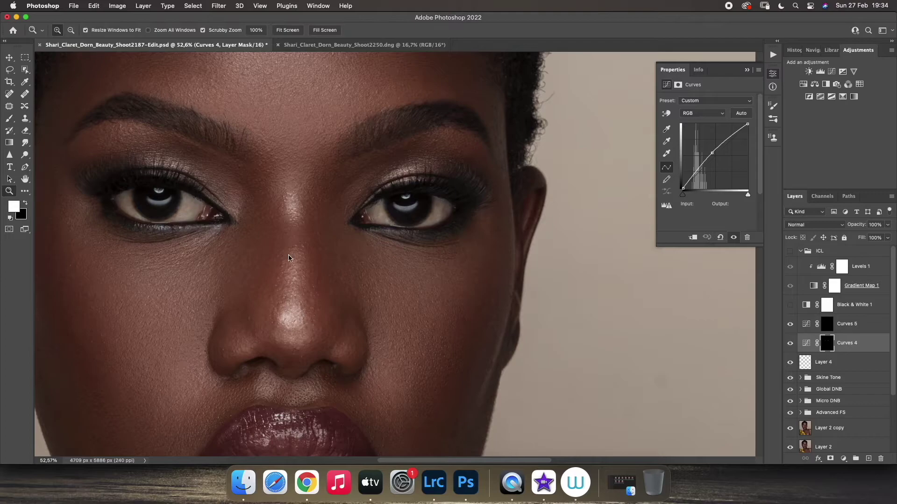
pyautogui.moveTo(371, 247); pyautogui.dragTo(313, 247)
pyautogui.click(789, 344)
pyautogui.click(788, 344)
# Step: Group the eye adjustment layers and name the group Eyes
pyautogui.keyDown('shift'); pyautogui.click(841, 326); pyautogui.keyUp('shift')
pyautogui.press('super+g')
pyautogui.doubleClick(825, 320)
pyautogui.write('Eyes')
pyautogui.press('Return')
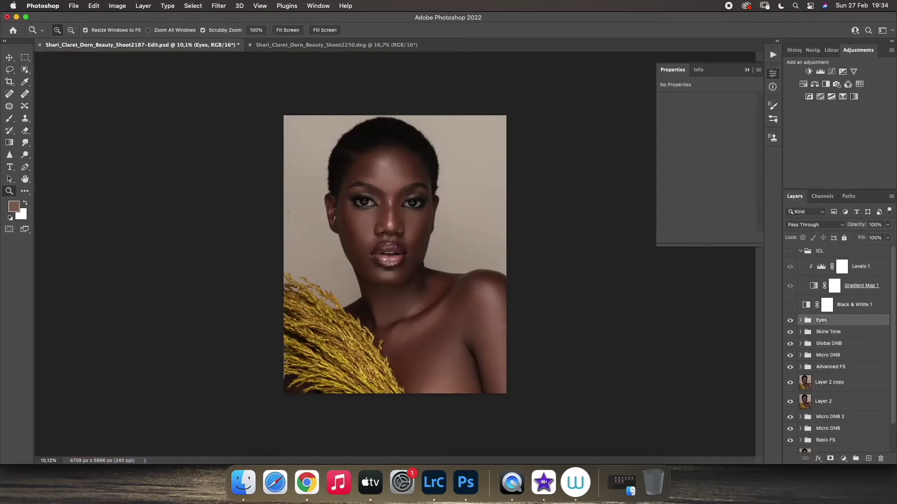
# Step: Add a brightening Curves adjustment at the top of the Eyes group, midpoint input 116, output 139, and invert its mask to black
pyautogui.click(800, 320)
pyautogui.click(854, 335)
pyautogui.moveTo(399, 206); pyautogui.dragTo(457, 206)
pyautogui.click(843, 459)
pyautogui.click(846, 463)
pyautogui.moveTo(713, 154); pyautogui.dragTo(712, 153)
pyautogui.hotkey('ctrl', 'i')
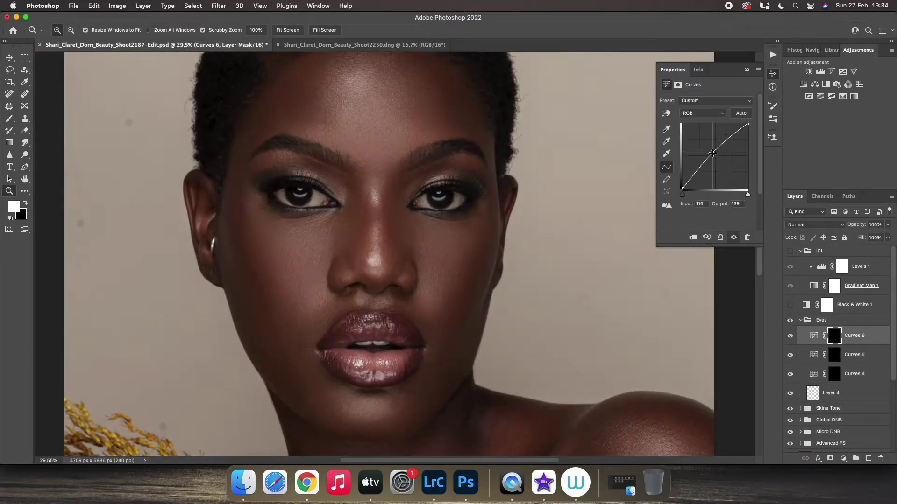
# Step: Paint white over the whites of the eyes on the new Curves mask at 82% opacity and 63% flow
pyautogui.press('b')
pyautogui.moveTo(285, 200); pyautogui.dragTo(281, 195)
pyautogui.moveTo(213, 30); pyautogui.dragTo(230, 41)
pyautogui.press(']')
pyautogui.moveTo(315, 200); pyautogui.dragTo(319, 200)
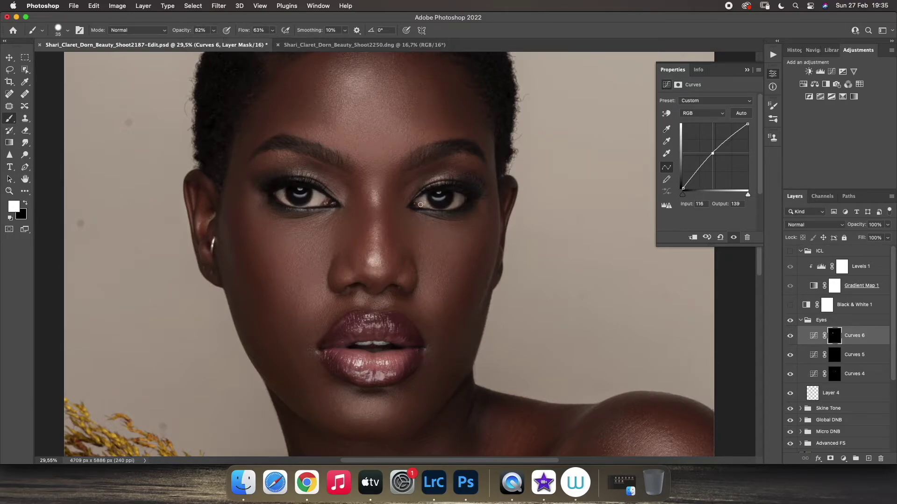
# Step: Add another adjustment layer for the eyes, clip it to the layer below and tune its settings
pyautogui.press('x')
pyautogui.press('x')
pyautogui.click(843, 458)
pyautogui.click(844, 442)
pyautogui.press('super+alt+g')
pyautogui.moveTo(706, 155); pyautogui.dragTo(697, 154)
pyautogui.click(704, 113)
pyautogui.click(693, 134)
# Step: Add a second clipped adjustment layer for the eyes, choose its option and open its opacity setting
pyautogui.click(843, 458)
pyautogui.click(845, 421)
pyautogui.click(716, 100)
pyautogui.click(710, 121)
pyautogui.keyDown('alt'); pyautogui.click(860, 345); pyautogui.keyUp('alt')
pyautogui.click(887, 225)
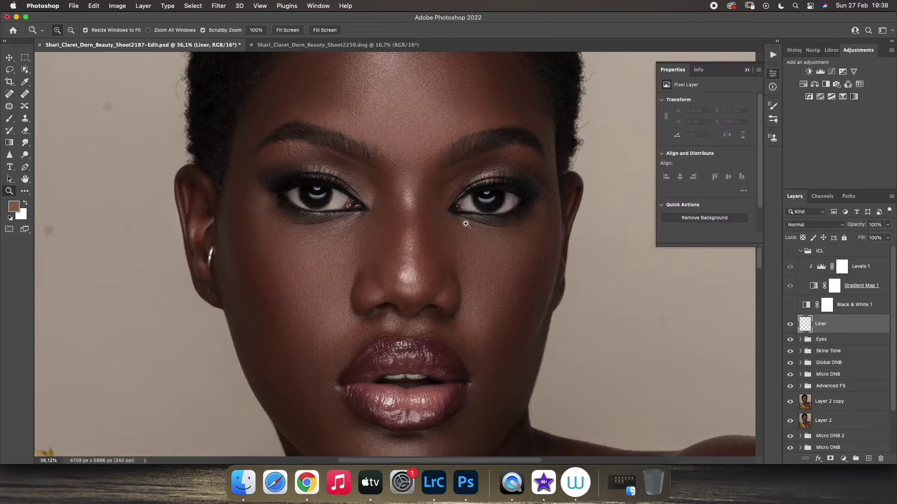
# Step: Set up a small brush at 51% opacity and 22% flow with a dark colour sampled from the upper lashes for the Liner layer
pyautogui.moveTo(454, 220); pyautogui.dragTo(532, 257)
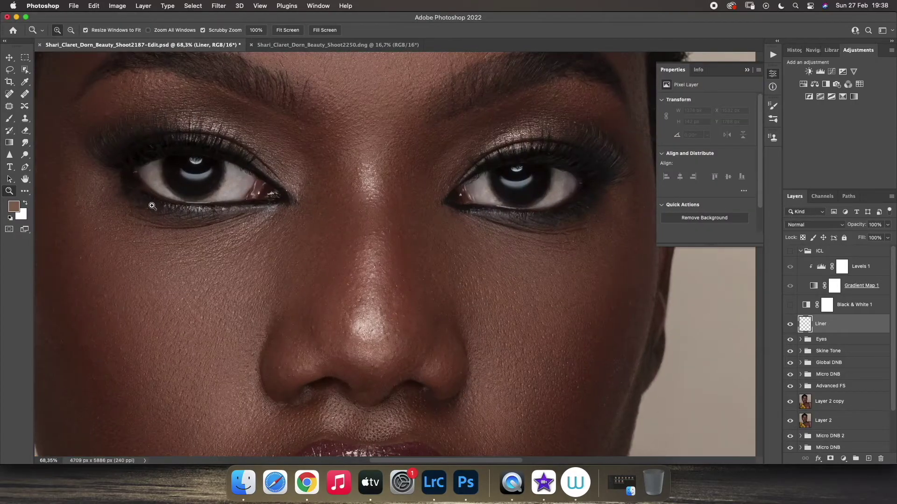
pyautogui.click(9, 118)
pyautogui.click(10, 218)
pyautogui.click(25, 203)
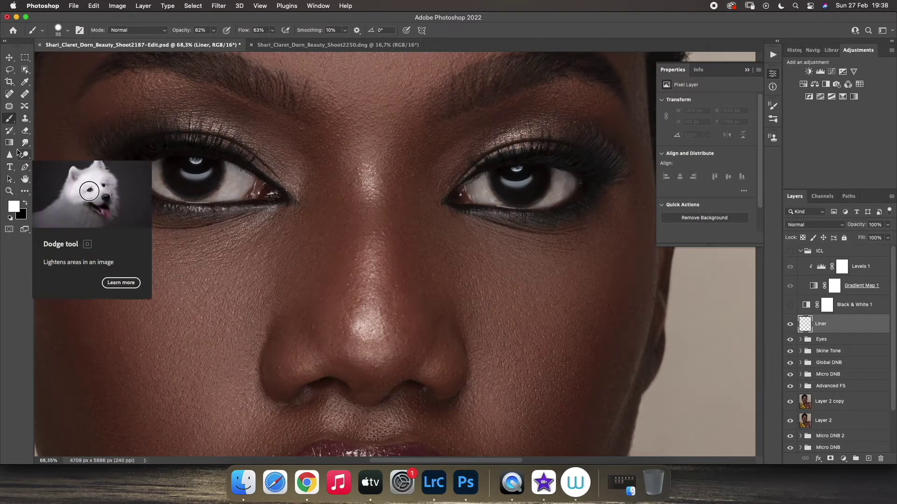
pyautogui.press('[')
pyautogui.press('5')
pyautogui.press('1')
pyautogui.hotkey('shift', '2')
pyautogui.hotkey('shift', '2')
pyautogui.keyDown('alt'); pyautogui.click(168, 140); pyautogui.keyUp('alt')
# Step: Paint dark eyeliner along the lower lash lines of both eyes on the Liner layer
pyautogui.click(138, 194)
pyautogui.moveTo(141, 196); pyautogui.dragTo(198, 208)
pyautogui.moveTo(177, 207); pyautogui.dragTo(261, 207)
pyautogui.moveTo(208, 209); pyautogui.dragTo(127, 187)
pyautogui.press('[')
pyautogui.moveTo(492, 214)
pyautogui.mouseDown()
pyautogui.moveTo(464, 212)
pyautogui.moveTo(516, 215)
pyautogui.moveTo(487, 210)
pyautogui.mouseUp()
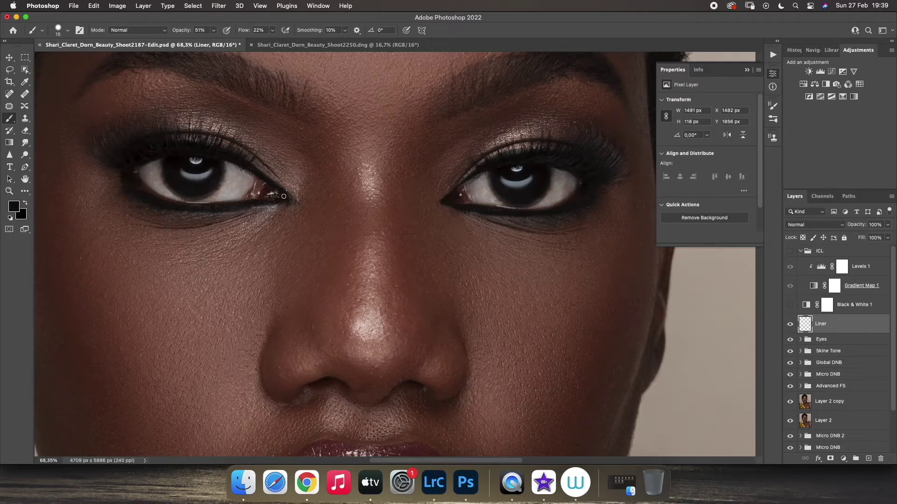
# Step: Erase the excess liner below the lower lash lines of both eyes with the Eraser
pyautogui.click(25, 203)
pyautogui.press('e')
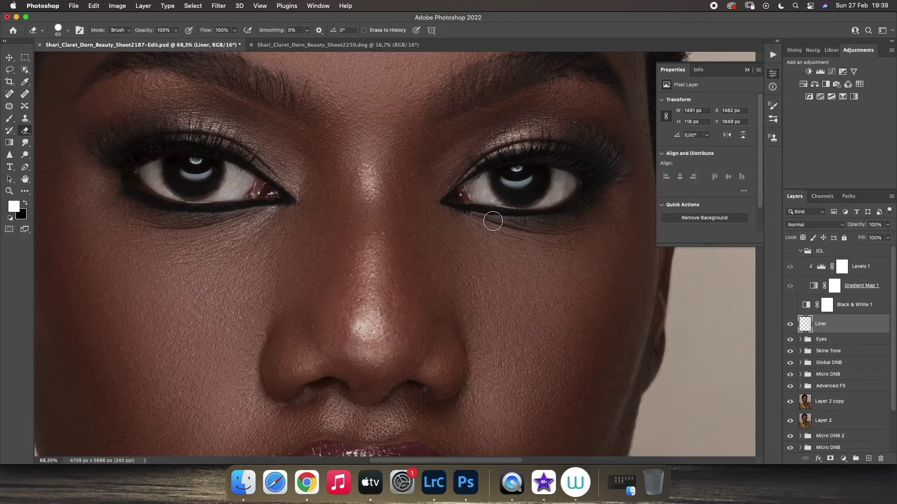
pyautogui.moveTo(517, 222); pyautogui.dragTo(473, 218)
pyautogui.moveTo(170, 218); pyautogui.dragTo(170, 216)
# Step: Set the Liner layer's blend mode to Vivid Light and its opacity to 68%
pyautogui.click(813, 225)
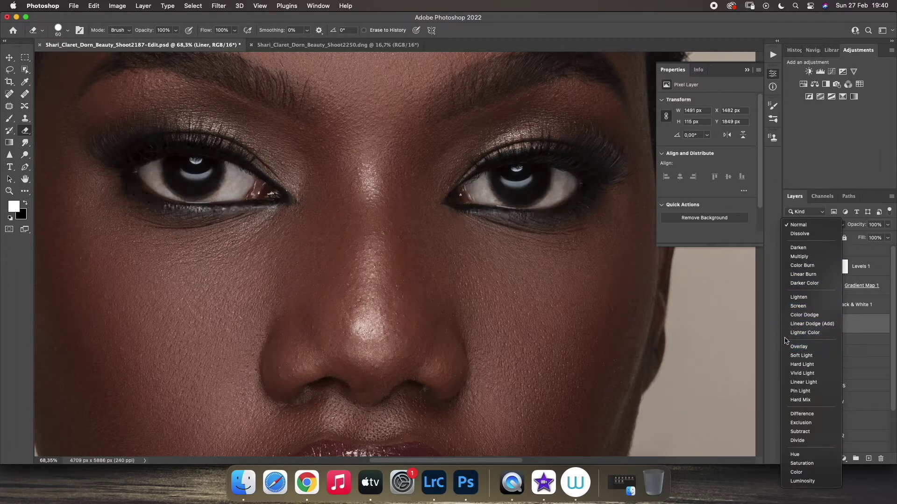
pyautogui.click(802, 374)
pyautogui.moveTo(888, 225)
pyautogui.mouseDown()
pyautogui.moveTo(861, 239)
pyautogui.moveTo(874, 240)
pyautogui.mouseUp()
# Step: Reinforce the eyeliner with a black brush at 37% flow and set the Liner layer's opacity to 77%
pyautogui.press('b')
pyautogui.click(26, 204)
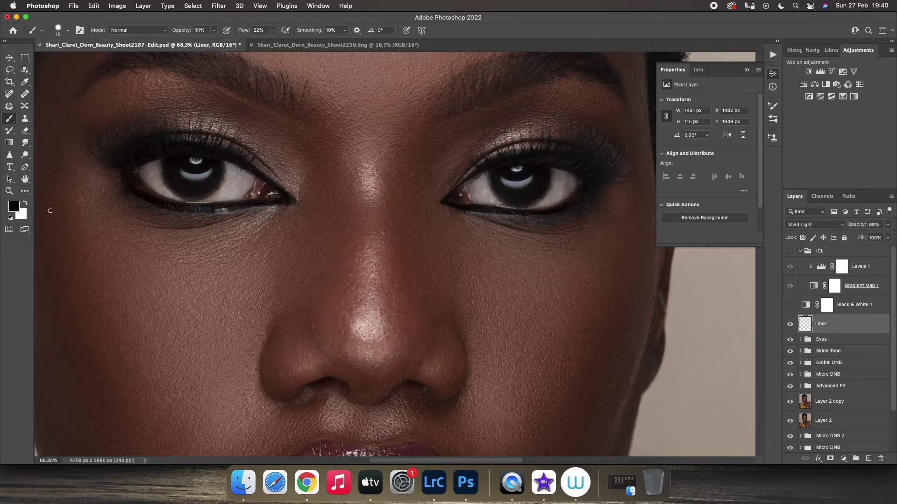
pyautogui.moveTo(272, 30); pyautogui.dragTo(280, 45)
pyautogui.moveTo(887, 225); pyautogui.dragTo(878, 240)
# Step: Extend the black liner onto the upper lash lines of the eyes on the Liner layer
pyautogui.press('z')
pyautogui.moveTo(404, 269); pyautogui.dragTo(413, 210)
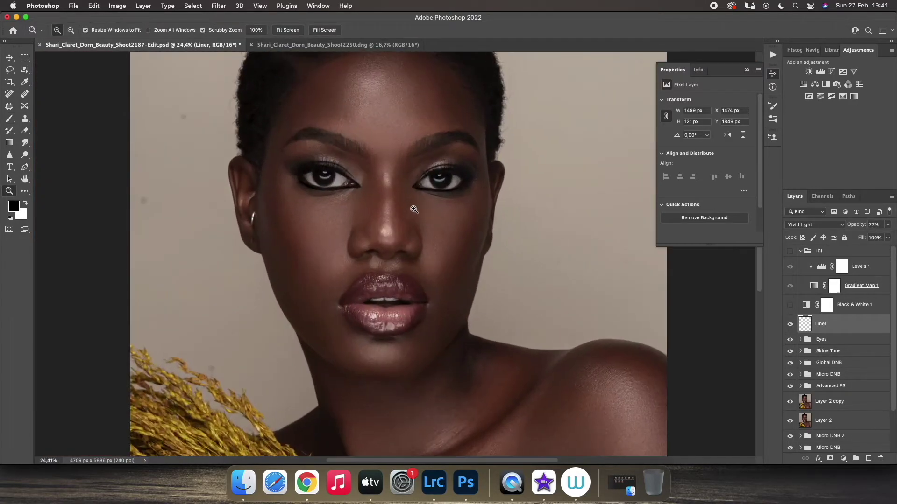
pyautogui.scroll(2, 380, 193)
pyautogui.press('b')
pyautogui.press('x')
pyautogui.press('x')
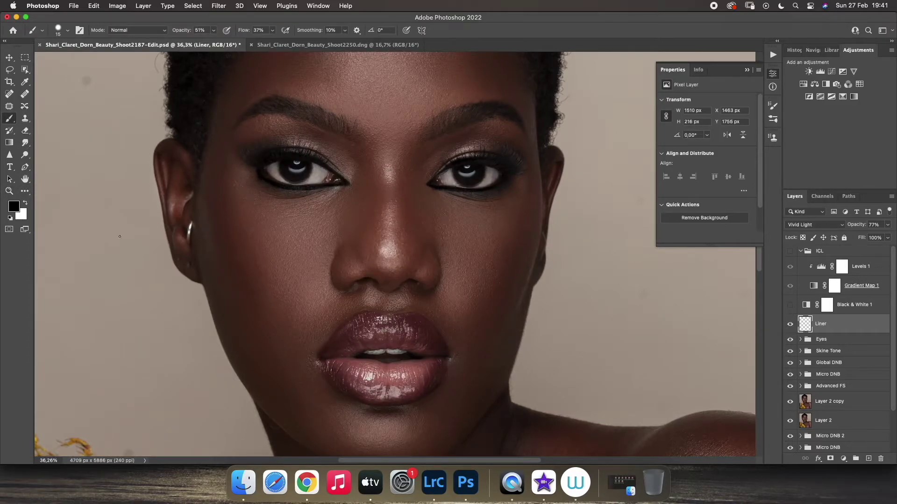
# Step: Add a brightening Curves adjustment above the Liner layer, midpoint input 111, output 135, and invert its mask to black
pyautogui.press('super+m')
pyautogui.moveTo(715, 157); pyautogui.dragTo(710, 154)
pyautogui.press('super+i')
# Step: Lighten the skin under the eyes on the Curves mask with a white brush at 2% flow and set the layer's opacity to 85%
pyautogui.moveTo(273, 30); pyautogui.dragTo(257, 45)
pyautogui.moveTo(434, 190); pyautogui.dragTo(438, 197)
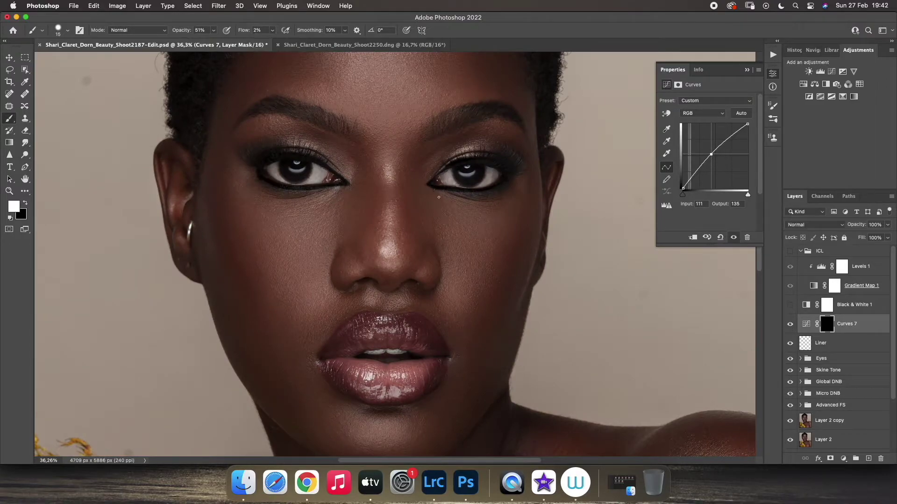
pyautogui.click(886, 237)
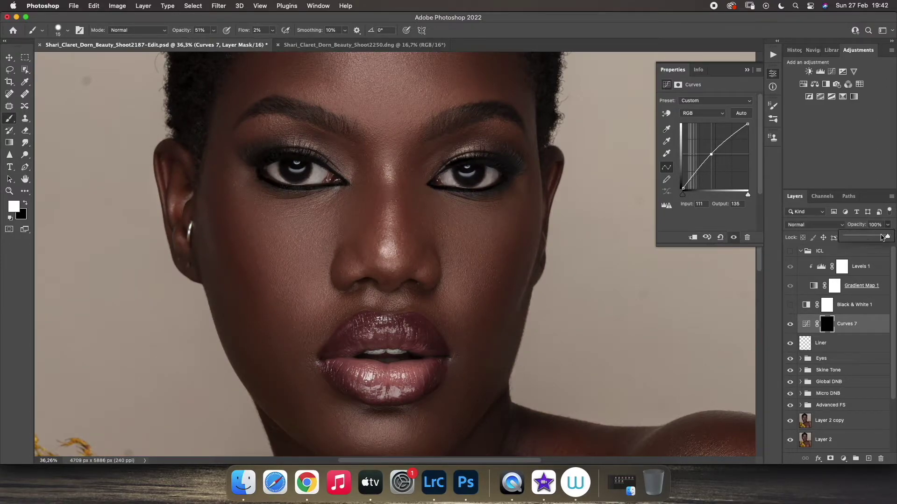
pyautogui.press('z')
pyautogui.moveTo(406, 310); pyautogui.dragTo(436, 239)
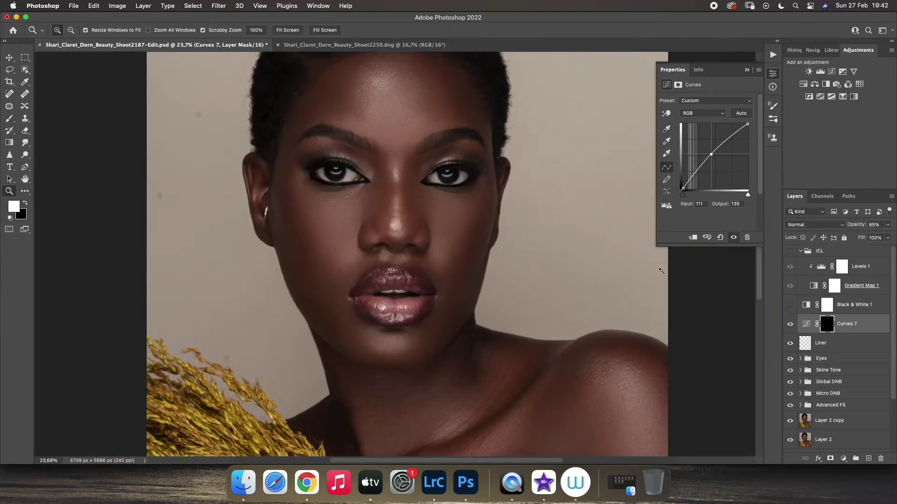
# Step: Group the Curves and Liner layers as Eye Liner and compare the image with the group hidden and shown
pyautogui.keyDown('shift'); pyautogui.click(837, 347); pyautogui.keyUp('shift')
pyautogui.press('super+g')
pyautogui.doubleClick(824, 320)
pyautogui.write('Eye Liner')
pyautogui.press('Return')
pyautogui.click(789, 320)
pyautogui.click(790, 320)
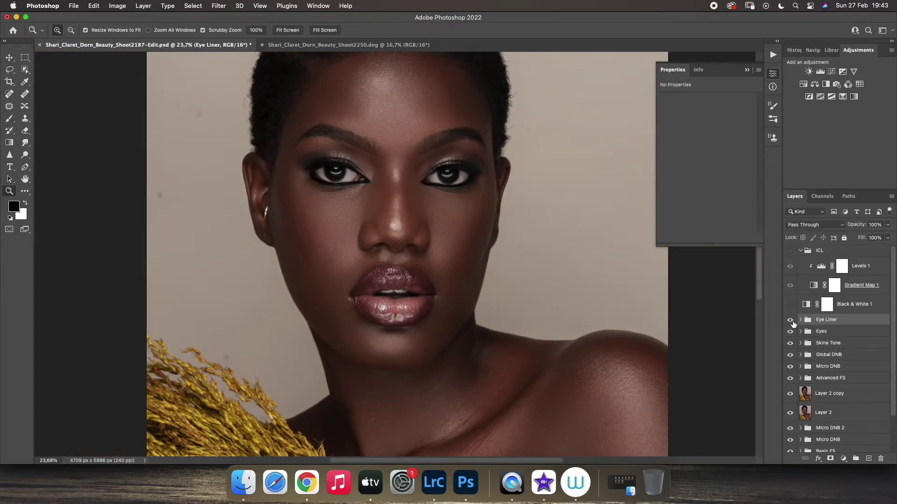
# Step: Lower the opacity of the Liner layer inside the Eye Liner group
pyautogui.click(800, 320)
pyautogui.click(828, 354)
pyautogui.click(887, 224)
pyautogui.moveTo(880, 236); pyautogui.dragTo(871, 236)
pyautogui.click(800, 320)
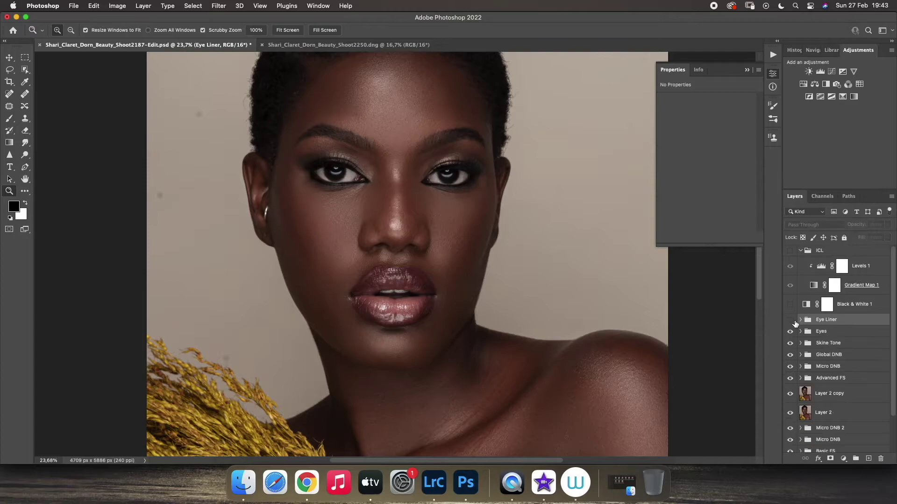
# Step: Create a new empty layer above the Eye Liner group for the eyebrows
pyautogui.moveTo(414, 135); pyautogui.dragTo(463, 135)
pyautogui.click(843, 458)
pyautogui.click(867, 464)
pyautogui.click(868, 459)
# Step: Set the brush to a 1 px tip with 100% opacity and 100% flow
pyautogui.press('b')
pyautogui.click(272, 30)
pyautogui.moveTo(273, 41); pyautogui.dragTo(317, 41)
pyautogui.click(214, 30)
pyautogui.moveTo(213, 41); pyautogui.dragTo(237, 40)
pyautogui.click(67, 30)
pyautogui.moveTo(57, 59); pyautogui.dragTo(51, 59)
pyautogui.press('Return')
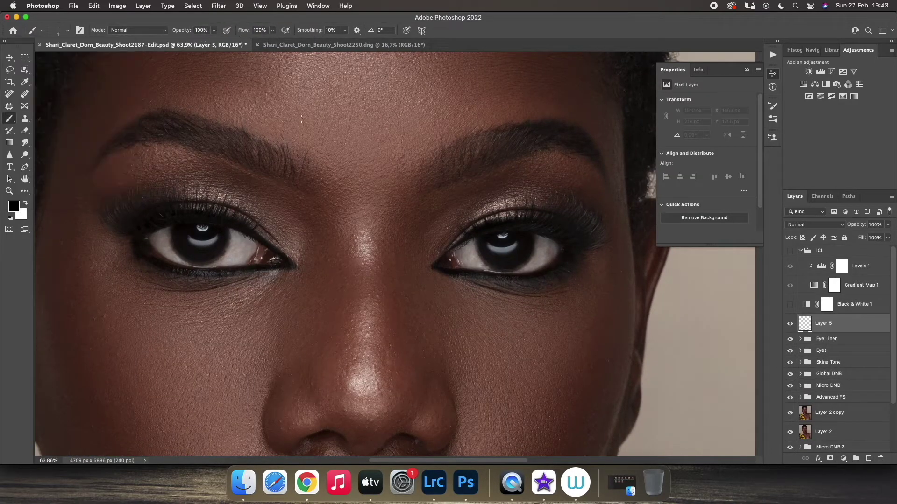
# Step: Draw fine dark hair strokes to fill the sparse parts of the eyebrows, with the flow set to 71%
pyautogui.click(448, 183)
pyautogui.hotkey('shift', '7')
pyautogui.hotkey('shift', '1')
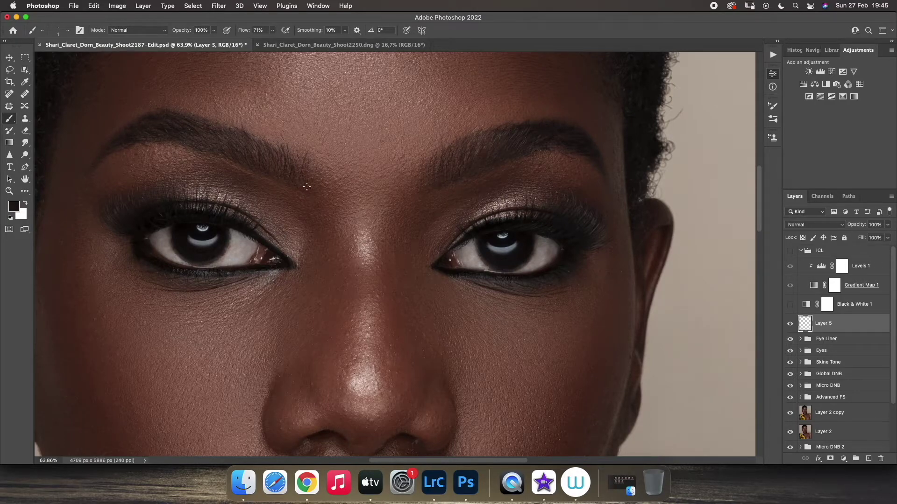
pyautogui.click(843, 459)
pyautogui.click(843, 405)
pyautogui.doubleClick(805, 327)
pyautogui.press('super+z')
pyautogui.click(843, 459)
pyautogui.click(848, 454)
pyautogui.press('super+z')
pyautogui.click(843, 458)
pyautogui.click(848, 434)
pyautogui.press('super+z')
# Step: Create another empty layer and shade the eyebrows with dark sampled tones, using a soft brush at 50% opacity and 4% flow
pyautogui.click(9, 191)
pyautogui.moveTo(377, 221); pyautogui.dragTo(299, 221)
pyautogui.press('super+shift+alt+n')
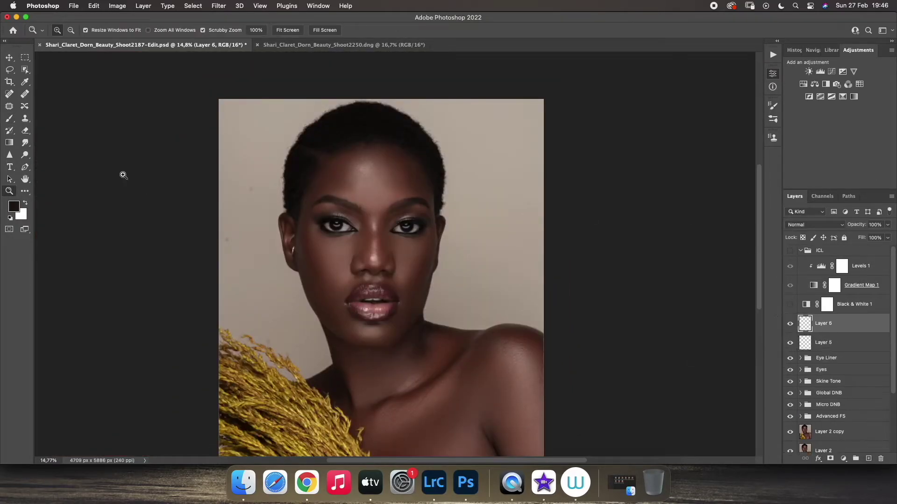
pyautogui.moveTo(370, 225); pyautogui.dragTo(404, 218)
pyautogui.press('b')
pyautogui.keyDown('alt'); pyautogui.click(296, 184); pyautogui.keyUp('alt')
pyautogui.keyDown('alt'); pyautogui.click(233, 129); pyautogui.keyUp('alt')
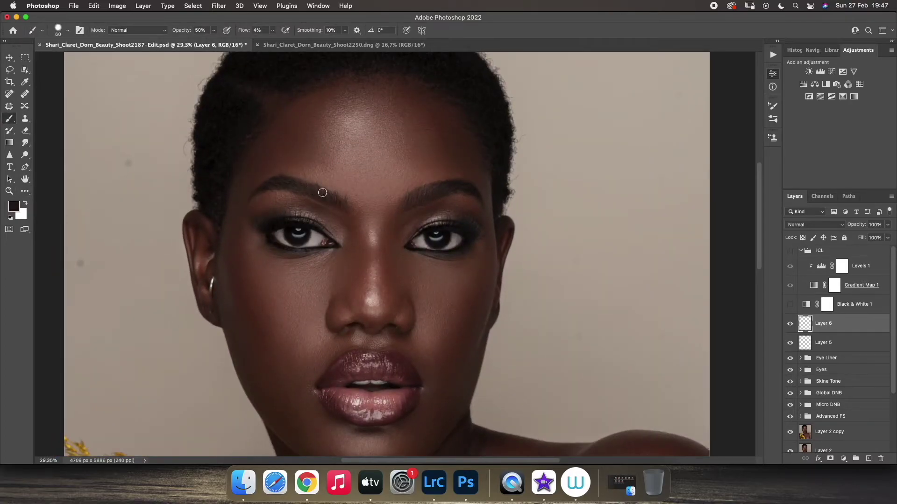
# Step: Try a different blend mode and a reduced opacity on the eyebrow shading layer
pyautogui.click(815, 224)
pyautogui.click(801, 270)
pyautogui.moveTo(887, 225); pyautogui.dragTo(867, 238)
pyautogui.click(790, 326)
pyautogui.press('super+z')
pyautogui.press('super+z')
# Step: Deepen both eyebrows with soft shading in dark tones sampled from the brows and the hair
pyautogui.keyDown('alt'); pyautogui.click(302, 191); pyautogui.keyUp('alt')
pyautogui.keyDown('alt'); pyautogui.click(328, 197); pyautogui.keyUp('alt')
pyautogui.keyDown('alt'); pyautogui.click(406, 206); pyautogui.keyUp('alt')
pyautogui.keyDown('alt'); pyautogui.click(466, 189); pyautogui.keyUp('alt')
pyautogui.keyDown('alt'); pyautogui.click(279, 72); pyautogui.keyUp('alt')
# Step: Set the eyebrow shading layer's blend mode to Multiply and its opacity to 46%
pyautogui.click(815, 224)
pyautogui.click(801, 270)
pyautogui.moveTo(888, 224); pyautogui.dragTo(864, 240)
pyautogui.press('z')
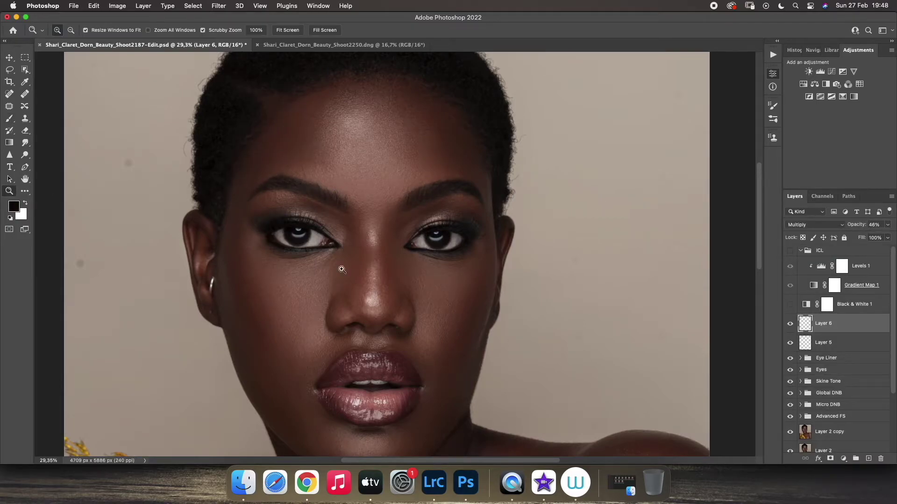
# Step: Group the two eyebrow layers and name the group Eyebrows
pyautogui.moveTo(341, 269); pyautogui.dragTo(396, 276)
pyautogui.press('super+0')
pyautogui.keyDown('shift'); pyautogui.click(825, 346); pyautogui.keyUp('shift')
pyautogui.press('super+g')
pyautogui.doubleClick(832, 319)
pyautogui.write('Eyebrows')
pyautogui.press('Return')
pyautogui.click(800, 319)
# Step: Add 0.10% uniform noise to Layer 5, the lower eyebrow layer
pyautogui.click(831, 354)
pyautogui.click(218, 6)
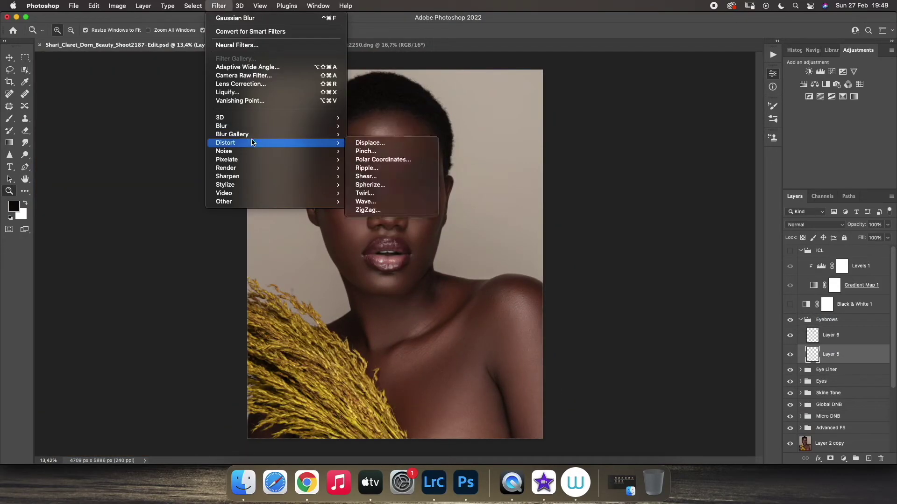
pyautogui.moveTo(261, 151)
pyautogui.click(369, 151)
pyautogui.moveTo(385, 248); pyautogui.dragTo(388, 247)
pyautogui.moveTo(388, 248); pyautogui.dragTo(379, 248)
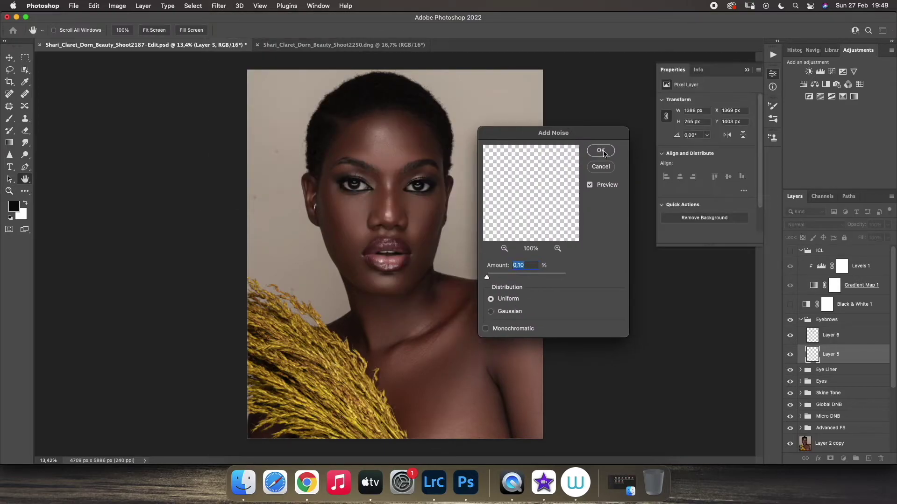
pyautogui.click(604, 153)
pyautogui.click(219, 6)
pyautogui.moveTo(261, 203)
pyautogui.click(374, 213)
pyautogui.moveTo(474, 117); pyautogui.dragTo(566, 182)
pyautogui.click(593, 200)
# Step: Soften the drawn brow hairs on Layer 5 with a Gaussian Blur of 0.6 pixels radius
pyautogui.press('z')
pyautogui.moveTo(377, 160); pyautogui.dragTo(448, 175)
pyautogui.click(218, 6)
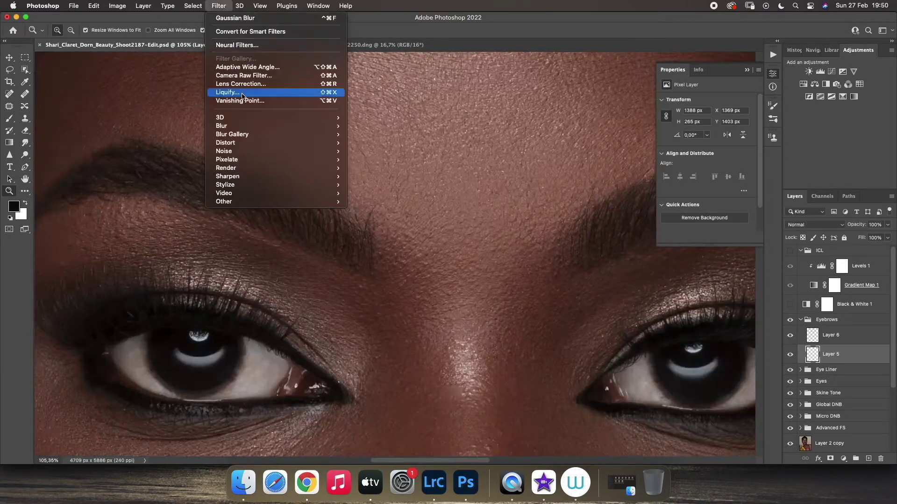
pyautogui.moveTo(261, 126)
pyautogui.click(374, 163)
pyautogui.moveTo(626, 335); pyautogui.dragTo(592, 334)
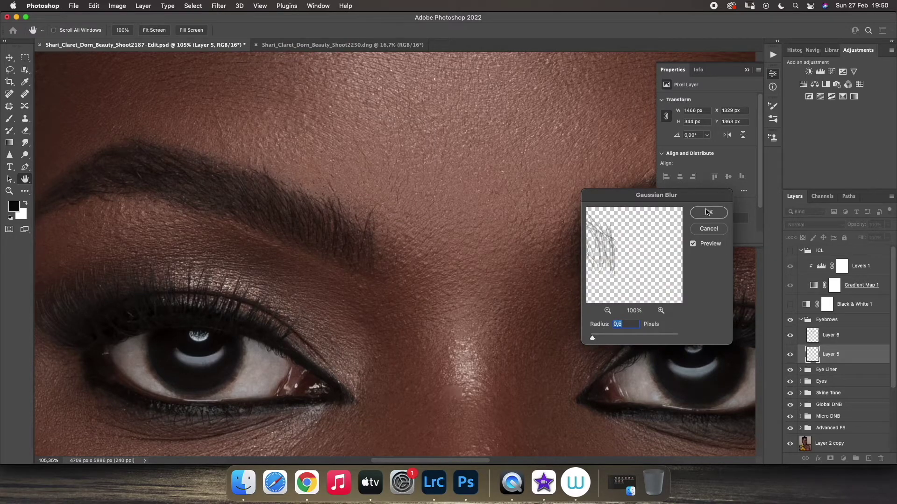
pyautogui.click(708, 212)
# Step: Apply a faint Add Noise filter to the blurred brow hair layer
pyautogui.click(219, 6)
pyautogui.moveTo(261, 151)
pyautogui.click(373, 151)
pyautogui.moveTo(494, 279); pyautogui.dragTo(489, 279)
pyautogui.click(600, 151)
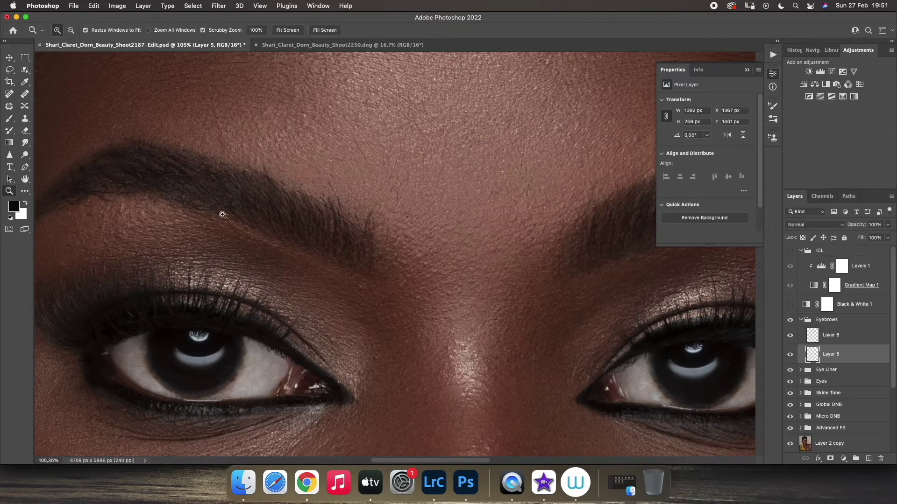
# Step: Compare the portrait with the Eyebrows group hidden and shown
pyautogui.click(827, 320)
pyautogui.click(789, 319)
pyautogui.click(790, 320)
pyautogui.moveTo(126, 251); pyautogui.dragTo(129, 227)
pyautogui.press('super+0')
pyautogui.scroll(-5, 821, 350)
pyautogui.click(823, 424)
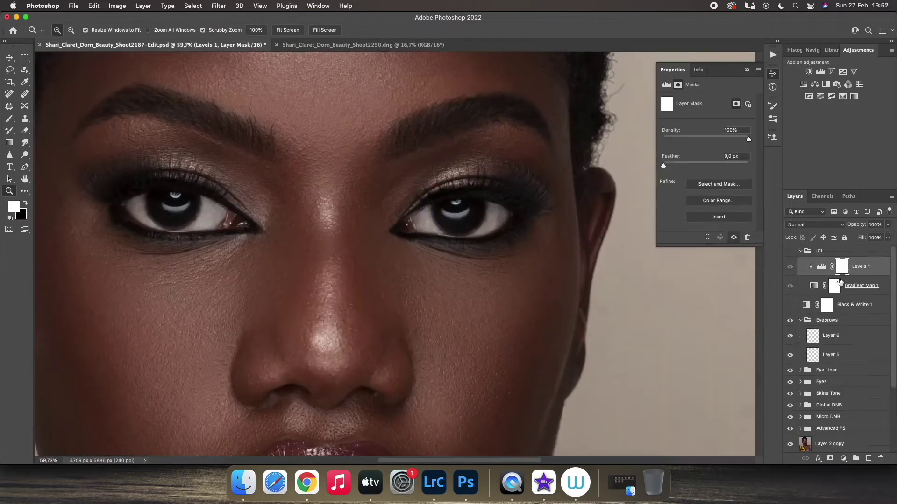
# Step: Add a brightening Curves layer above Layer 6 with input 107 and output 146, invert its mask, and set a small brush to 1% flow
pyautogui.click(840, 336)
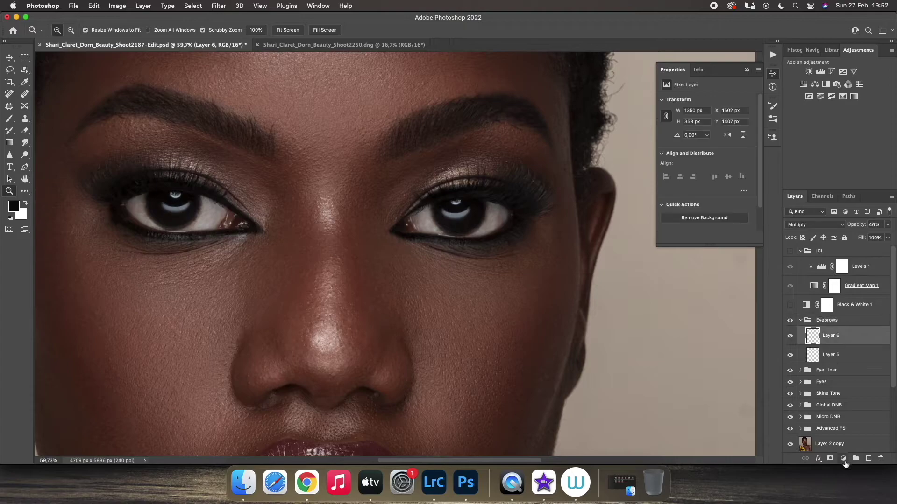
pyautogui.click(843, 458)
pyautogui.click(842, 390)
pyautogui.moveTo(711, 156); pyautogui.dragTo(710, 151)
pyautogui.press('super+i')
pyautogui.press('b')
pyautogui.press('[')
pyautogui.press('[')
pyautogui.press('[')
pyautogui.press('[')
pyautogui.press('[')
pyautogui.moveTo(273, 30); pyautogui.dragTo(267, 41)
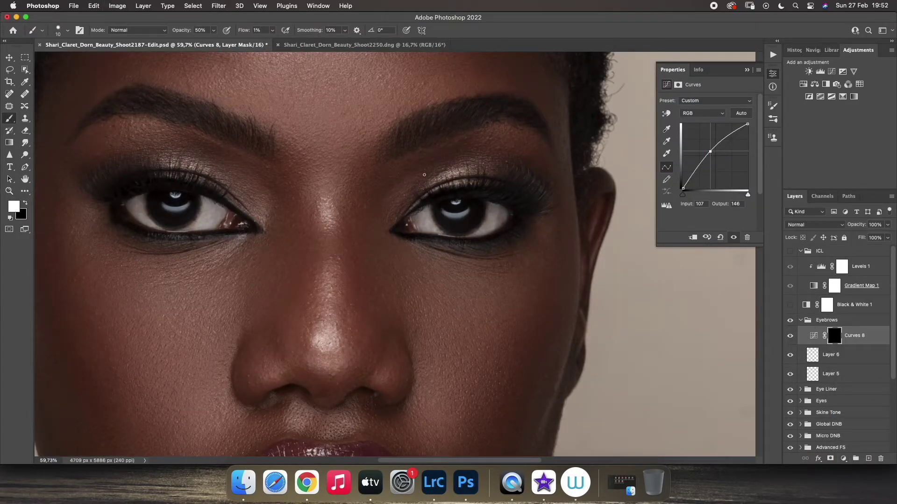
# Step: Compare the eyebrow area with the brightening Curves layer hidden and shown
pyautogui.press('z')
pyautogui.moveTo(404, 180)
pyautogui.mouseDown()
pyautogui.moveTo(365, 180)
pyautogui.moveTo(446, 181)
pyautogui.mouseUp()
pyautogui.click(789, 336)
pyautogui.click(789, 336)
pyautogui.press('b')
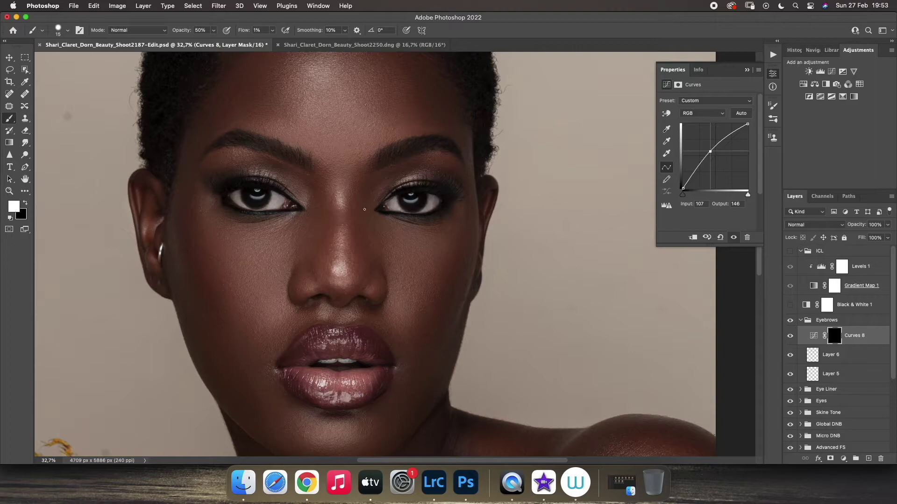
# Step: Add a darkening Curves layer in the Eyebrows group with input 133 and output 113, and invert its mask
pyautogui.click(843, 459)
pyautogui.click(836, 444)
pyautogui.moveTo(715, 156); pyautogui.dragTo(716, 160)
pyautogui.press('super+i')
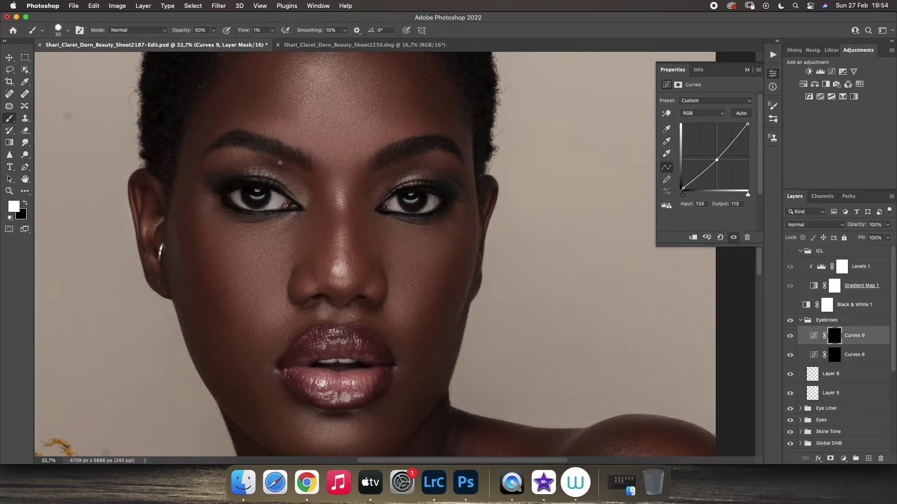
pyautogui.click(9, 191)
pyautogui.moveTo(252, 212); pyautogui.dragTo(193, 212)
pyautogui.click(800, 321)
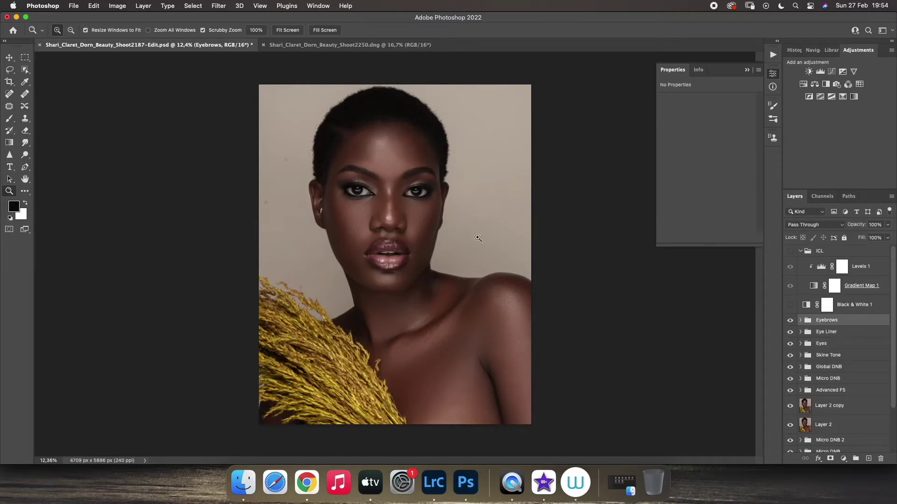
# Step: Refine the eyebrow shading on the darkening Curves mask with a small white brush at 50% opacity and 2% flow
pyautogui.moveTo(378, 177); pyautogui.dragTo(411, 176)
pyautogui.click(12, 121)
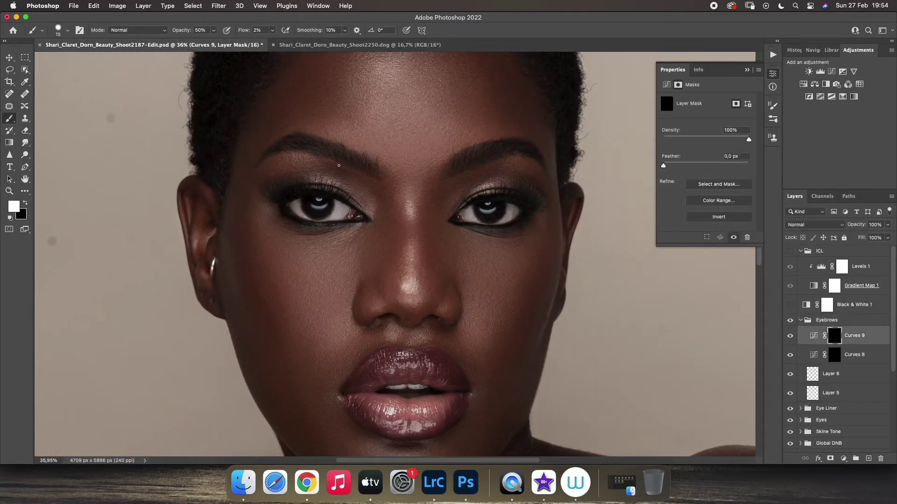
pyautogui.press('z')
pyautogui.moveTo(355, 177); pyautogui.dragTo(392, 177)
pyautogui.press('b')
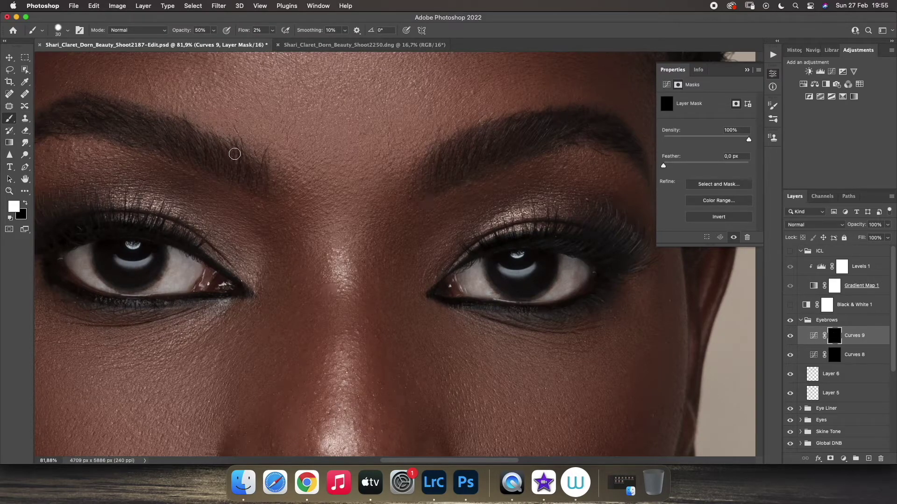
pyautogui.click(10, 191)
pyautogui.moveTo(306, 225); pyautogui.dragTo(237, 225)
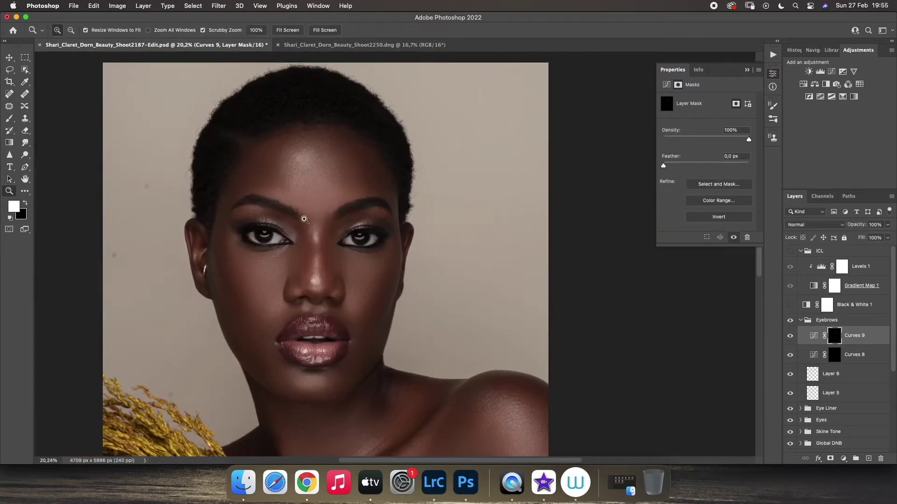
# Step: Create an empty layer above the eyebrow Curves layers and heal stray hairs around the brows with the Spot Healing Brush
pyautogui.scroll(4, 304, 219)
pyautogui.press('b')
pyautogui.press('super+shift+alt+n')
pyautogui.press('x')
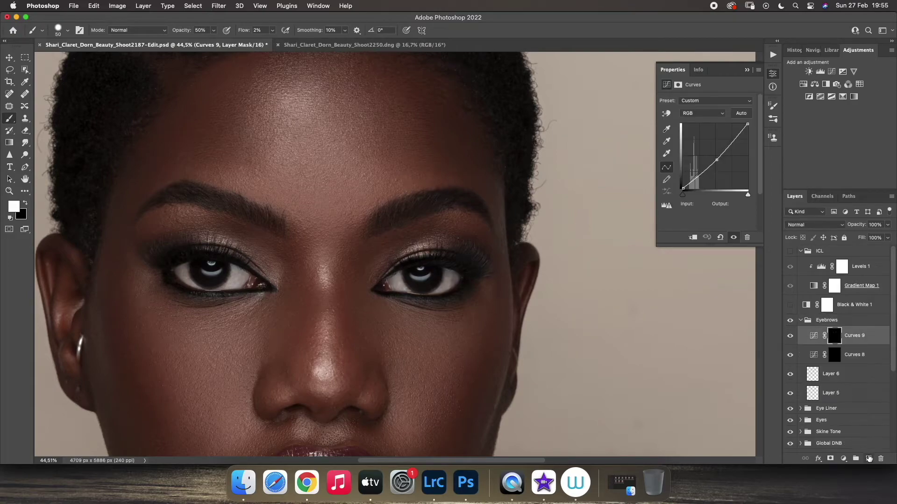
pyautogui.press('j')
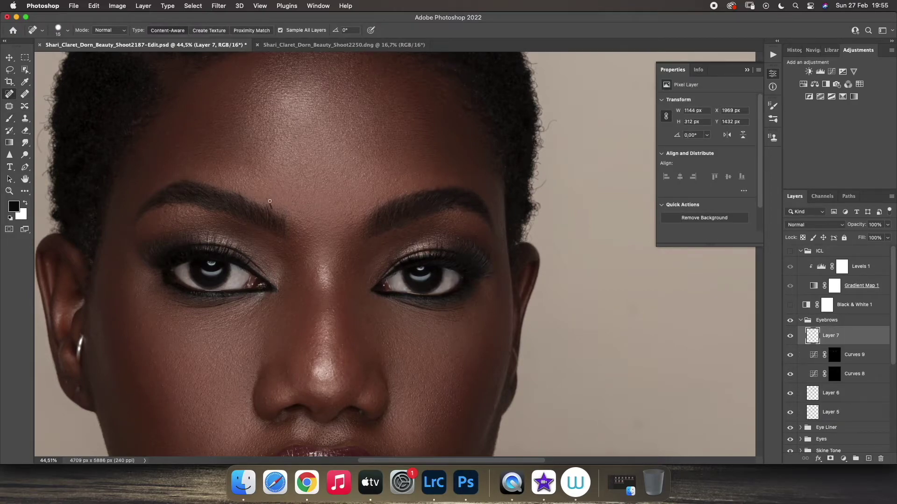
pyautogui.press('z')
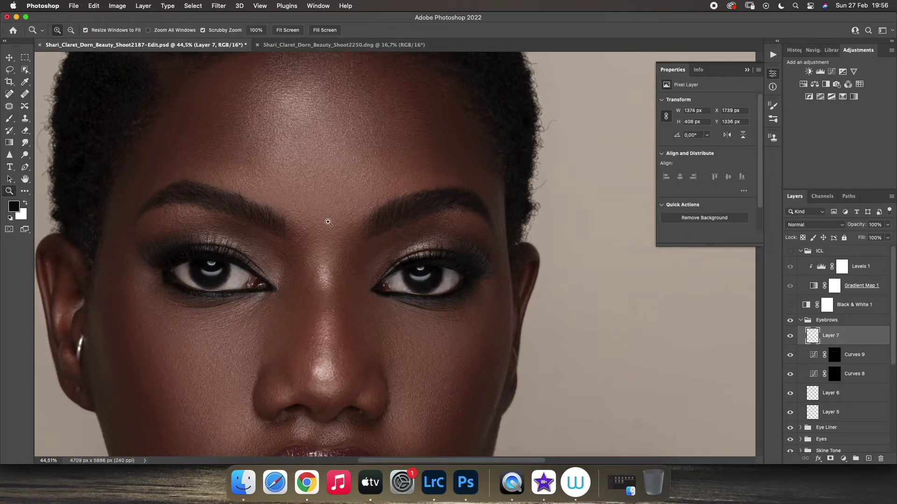
# Step: Collapse the Eyebrows group and select Layer 1 to review the retouch against the original
pyautogui.moveTo(328, 222); pyautogui.dragTo(302, 245)
pyautogui.click(800, 321)
pyautogui.scroll(-3, 792, 323)
pyautogui.click(804, 424)
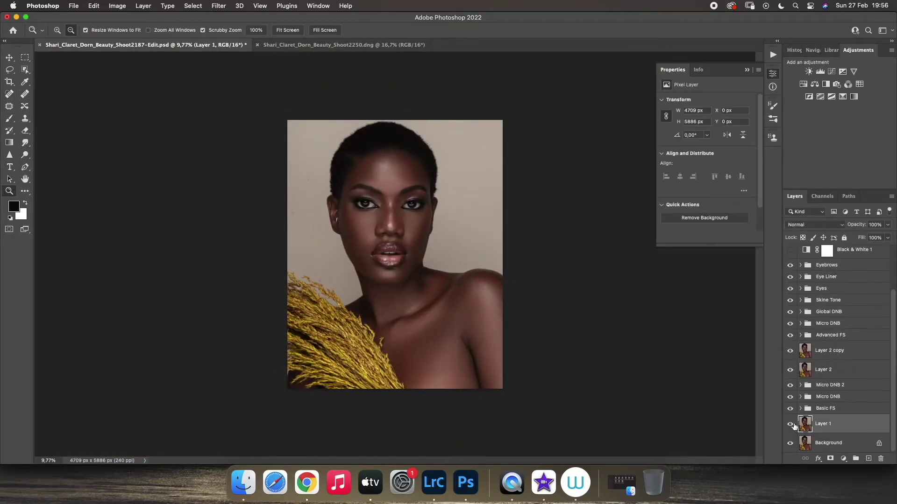
# Step: Create an empty layer above the Eyebrows group and heal flyaway hairs around the head's outline
pyautogui.moveTo(397, 134); pyautogui.dragTo(447, 157)
pyautogui.scroll(3, 827, 319)
pyautogui.click(827, 319)
pyautogui.click(868, 459)
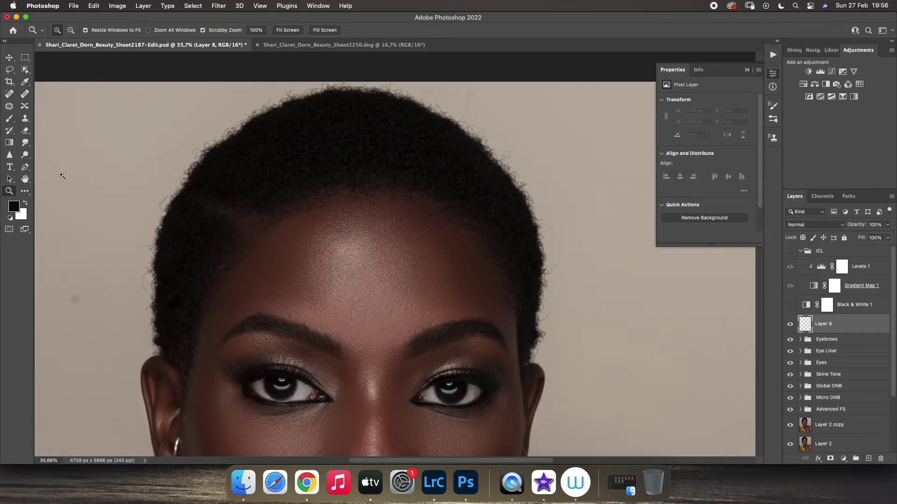
pyautogui.press('j')
pyautogui.click(466, 103)
pyautogui.moveTo(161, 207); pyautogui.dragTo(161, 208)
pyautogui.moveTo(159, 215); pyautogui.dragTo(152, 208)
pyautogui.click(149, 308)
pyautogui.moveTo(142, 283)
pyautogui.mouseDown()
pyautogui.moveTo(148, 309)
pyautogui.moveTo(139, 280)
pyautogui.mouseUp()
pyautogui.moveTo(147, 270); pyautogui.dragTo(143, 268)
pyautogui.moveTo(289, 92); pyautogui.dragTo(289, 91)
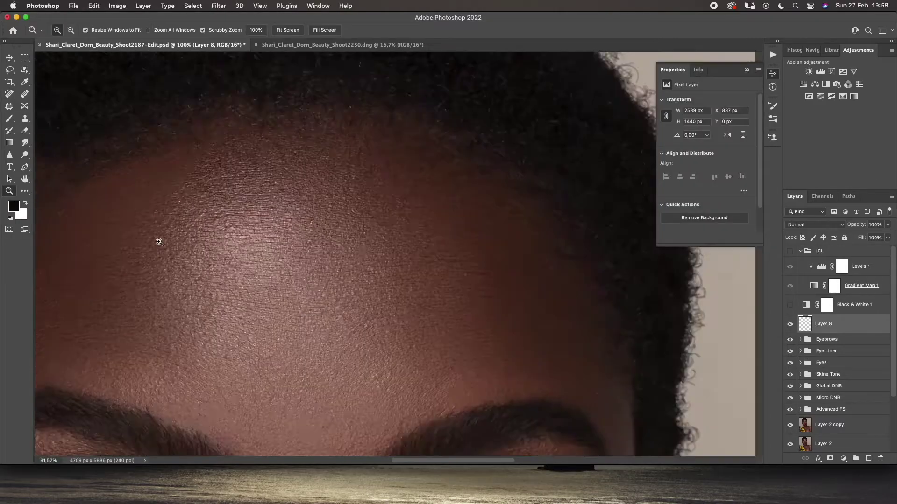
# Step: Put the flyaway cleanup layer into a group named Hair
pyautogui.press('super+0')
pyautogui.click(800, 320)
pyautogui.doubleClick(823, 320)
pyautogui.write('Hia')
pyautogui.press('Return')
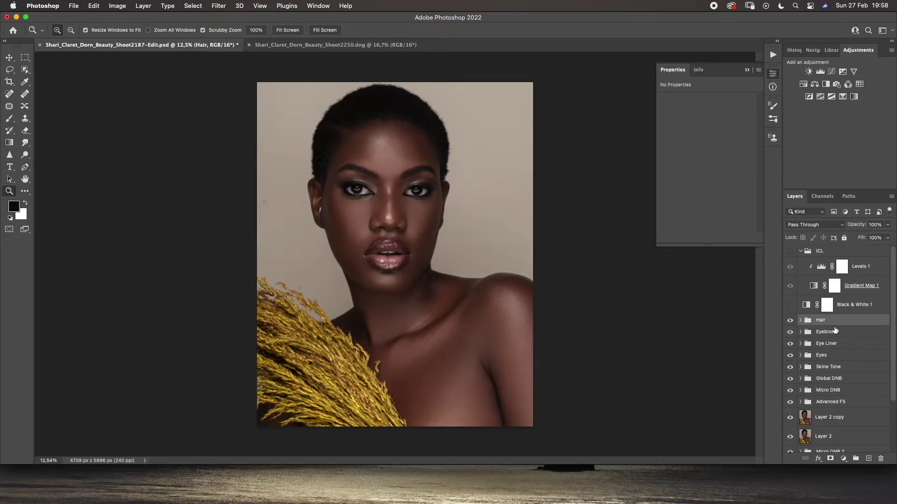
# Step: Stamp all visible layers into a merged layer above the Hair group and duplicate it
pyautogui.press('super+alt+shift+e')
pyautogui.press('super+j')
pyautogui.moveTo(326, 206); pyautogui.dragTo(287, 201)
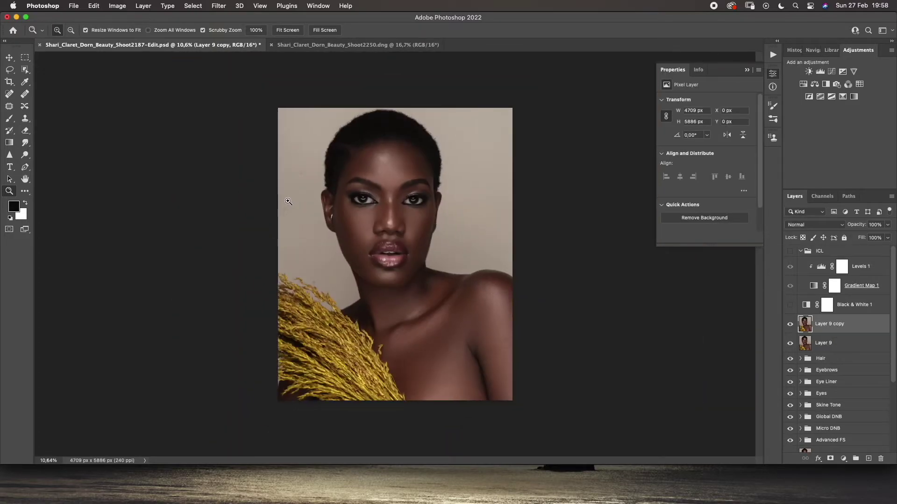
# Step: Patch the blemishes on the backdrop beside the head on the duplicated merged layer
pyautogui.click(6, 107)
pyautogui.moveTo(291, 168); pyautogui.dragTo(309, 176)
pyautogui.moveTo(282, 218); pyautogui.dragTo(286, 206)
pyautogui.press('super+d')
pyautogui.moveTo(431, 117); pyautogui.dragTo(462, 132)
pyautogui.press('super+d')
pyautogui.press('j')
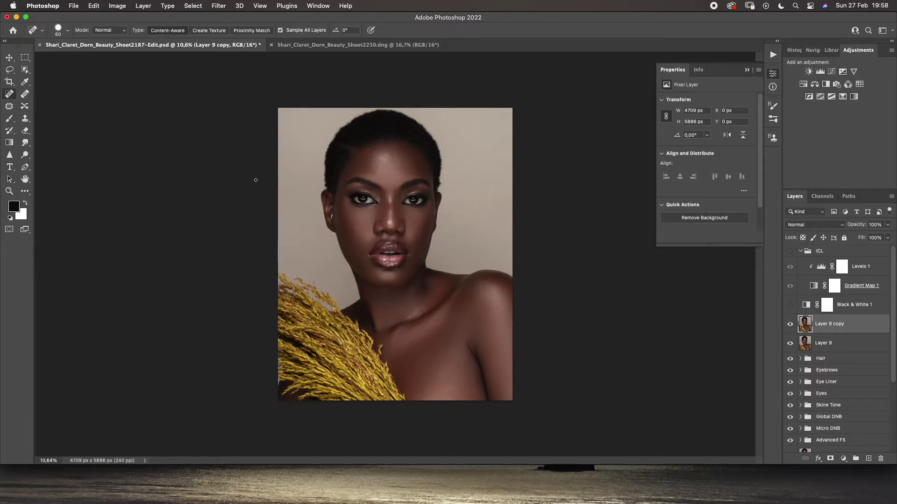
# Step: Open the merged copy in Liquify and push the hair edge above the ear inward with a small warp brush
pyautogui.click(194, 5)
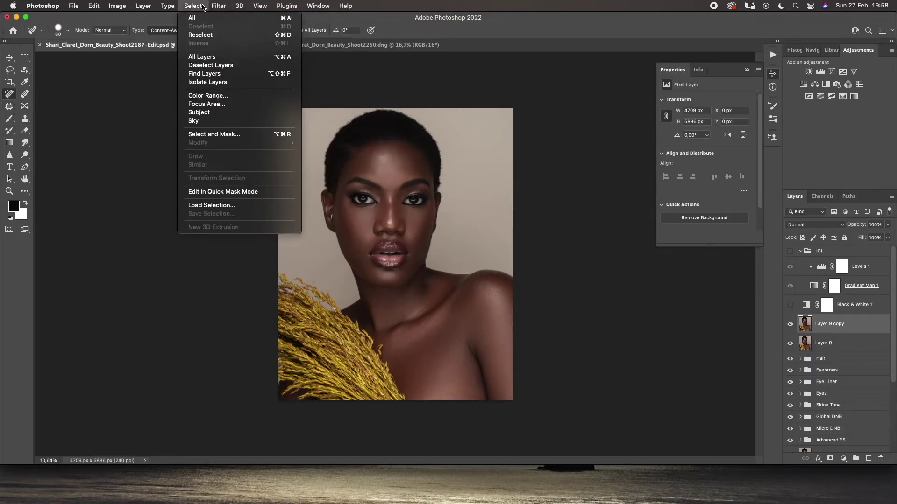
pyautogui.click(228, 87)
pyautogui.press('[')
pyautogui.press('[')
pyautogui.press('[')
pyautogui.press('[')
pyautogui.press('[')
pyautogui.press('[')
pyautogui.press('[')
pyautogui.press('[')
pyautogui.press(']')
pyautogui.moveTo(423, 132); pyautogui.dragTo(417, 130)
pyautogui.press('[')
pyautogui.press('[')
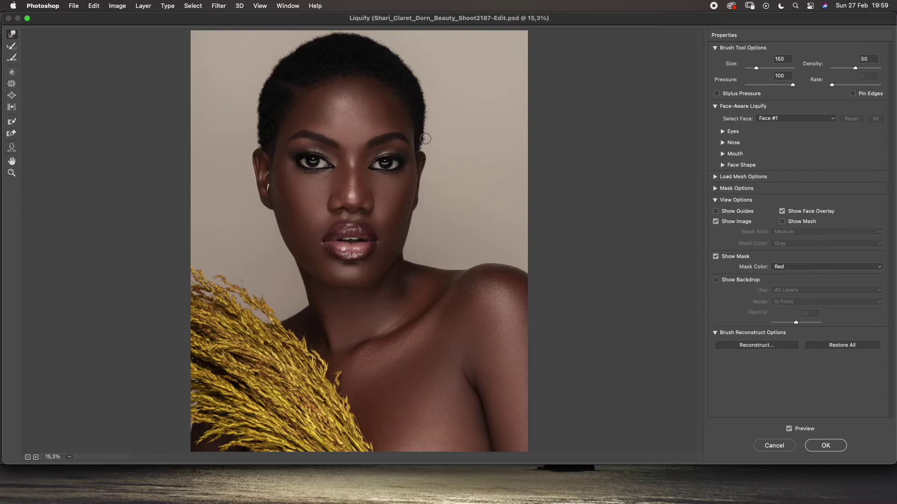
# Step: Smooth the hair outline around the side and crown of the head in Liquify, enlarging the warp brush to 300
pyautogui.press(']')
pyautogui.press(']')
pyautogui.press(']')
pyautogui.press(']')
pyautogui.press(']')
pyautogui.press(']')
pyautogui.press(']')
pyautogui.press('[')
pyautogui.press('[')
pyautogui.press('[')
pyautogui.press('[')
pyautogui.press('[')
pyautogui.press(']')
pyautogui.press(']')
pyautogui.press(']')
pyautogui.press(']')
pyautogui.press(']')
pyautogui.press(']')
pyautogui.press(']')
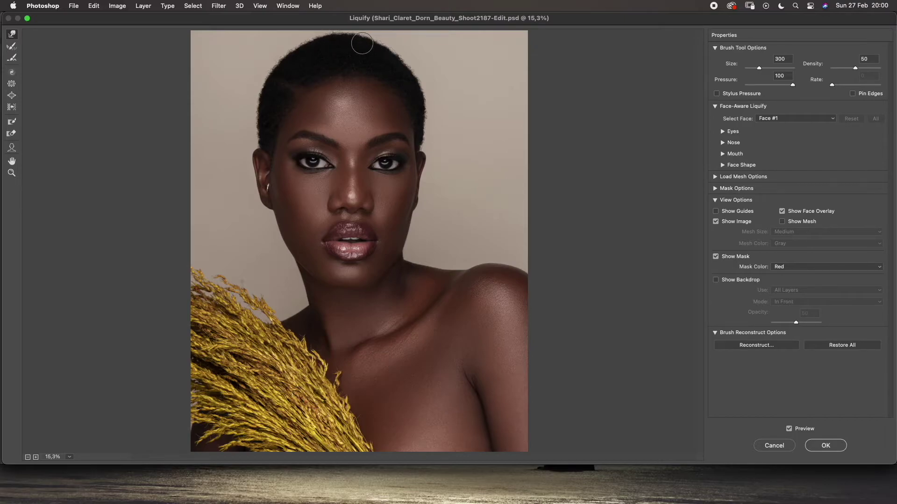
# Step: Finish the hair shaping with a size 400 warp brush and apply Liquify after comparing with the original
pyautogui.press(']')
pyautogui.press(']')
pyautogui.press(']')
pyautogui.press(']')
pyautogui.click(789, 429)
pyautogui.click(788, 428)
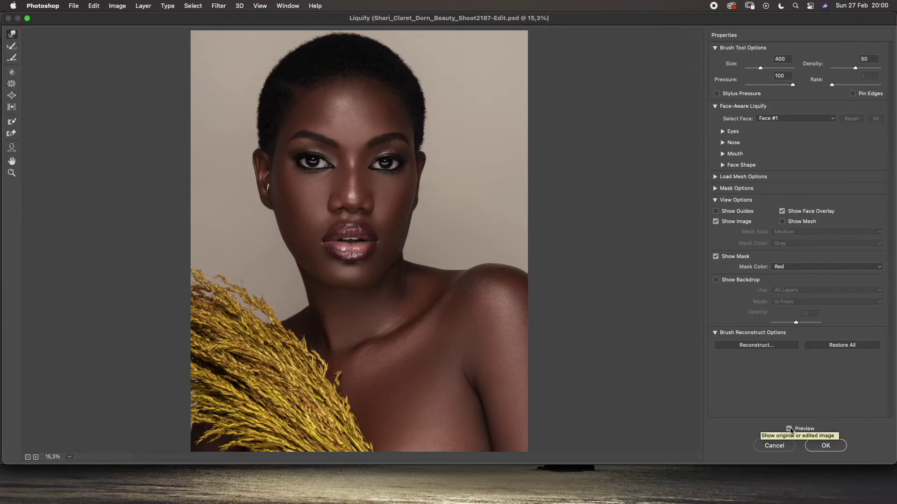
pyautogui.click(825, 446)
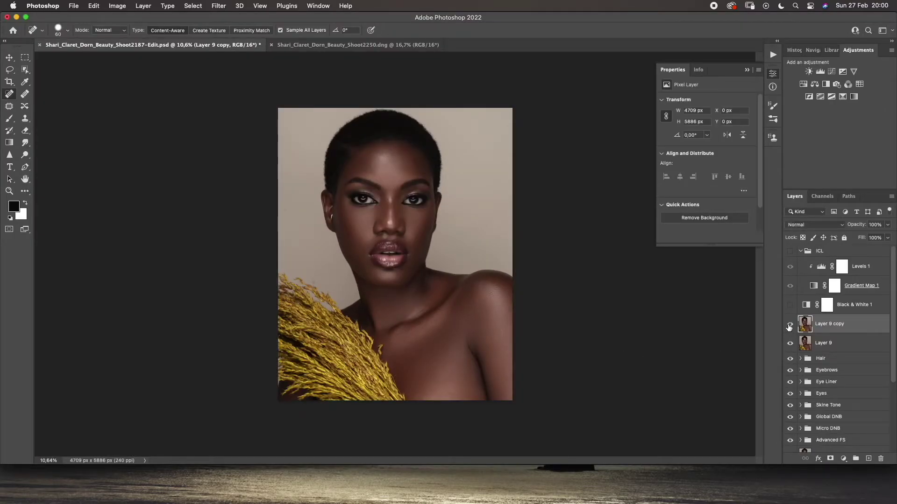
# Step: Select the beige backdrop with Color Range at fuzziness 40 and add a Hue/Saturation adjustment layer masked to it
pyautogui.click(219, 6)
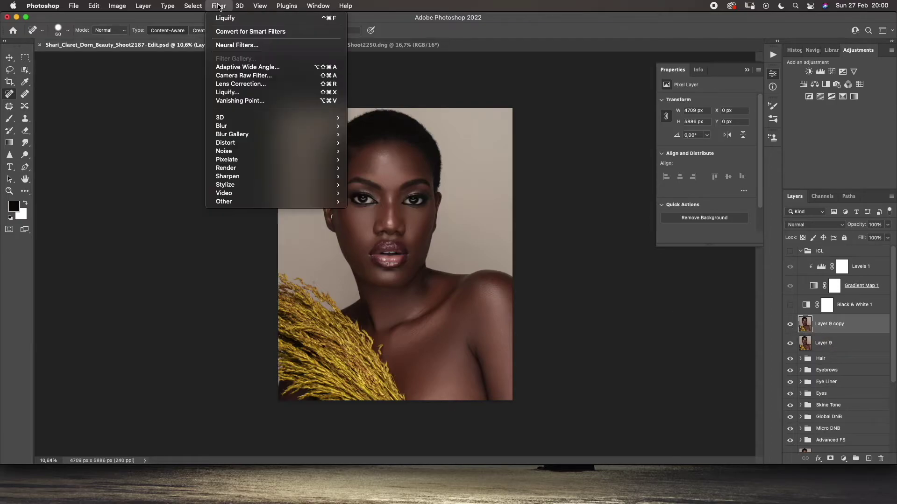
pyautogui.moveTo(193, 5)
pyautogui.click(208, 96)
pyautogui.click(304, 147)
pyautogui.keyDown('shift'); pyautogui.click(496, 208); pyautogui.keyUp('shift')
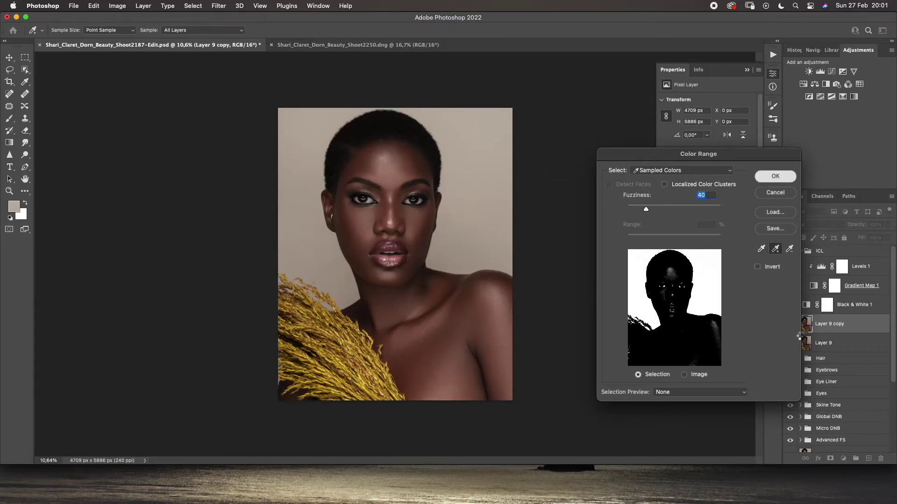
pyautogui.click(843, 459)
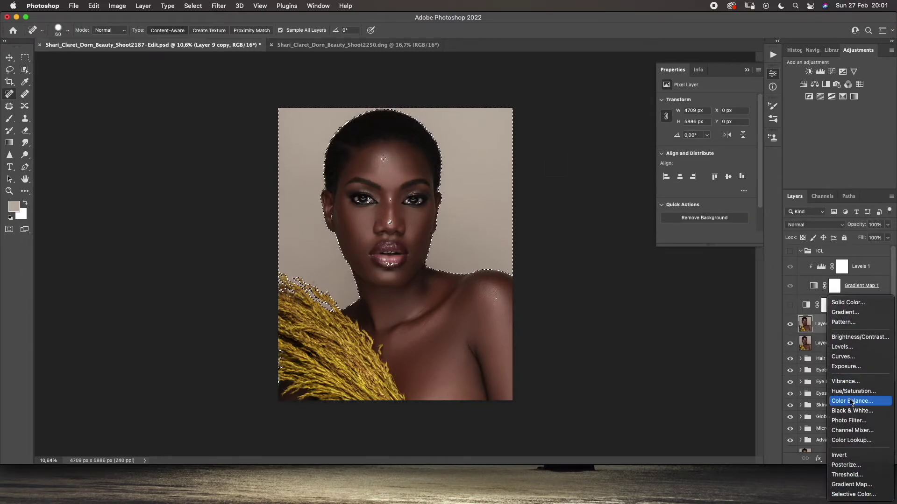
pyautogui.click(853, 391)
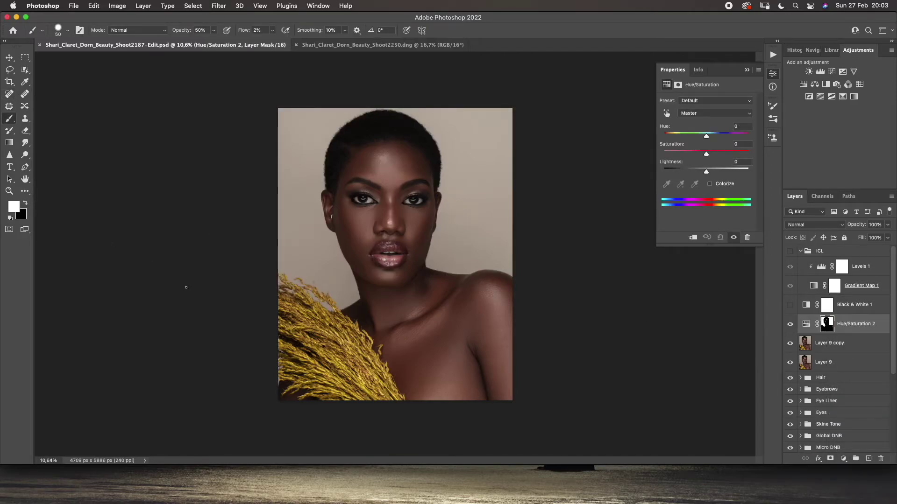
# Step: Paint black over the face on the backdrop adjustment's mask with a size 800 brush at 100% flow
pyautogui.moveTo(271, 31); pyautogui.dragTo(322, 72)
pyautogui.press(']')
pyautogui.press(']')
pyautogui.press(']')
pyautogui.press(']')
pyautogui.press(']')
pyautogui.press(']')
pyautogui.press(']')
pyautogui.press(']')
pyautogui.press(']')
pyautogui.press(']')
pyautogui.press(']')
pyautogui.press(']')
pyautogui.press(']')
pyautogui.press(']')
pyautogui.press(']')
pyautogui.press('x')
pyautogui.press(']')
pyautogui.press(']')
pyautogui.press(']')
pyautogui.press(']')
pyautogui.moveTo(379, 225); pyautogui.dragTo(488, 270)
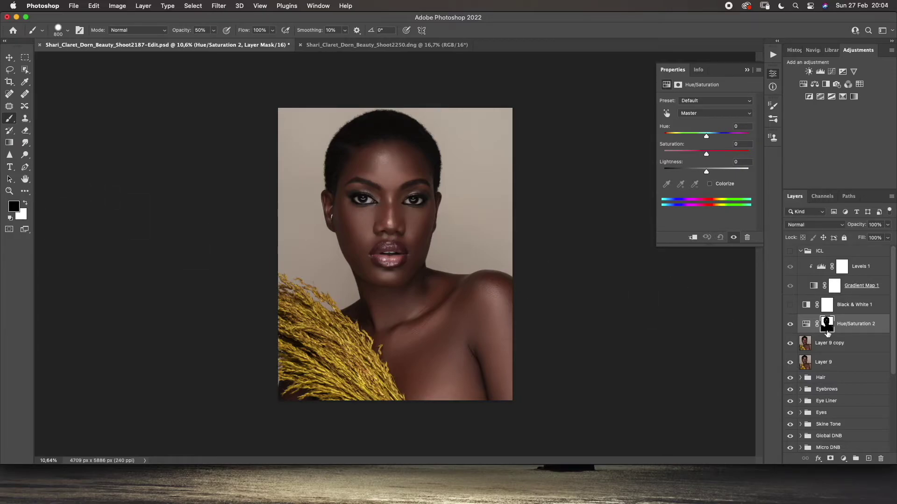
# Step: Display the mask alone and paint the remaining grey on the face, shoulder and chest black, raising brush opacity to 100%
pyautogui.keyDown('alt'); pyautogui.click(827, 325); pyautogui.keyUp('alt')
pyautogui.moveTo(388, 220)
pyautogui.mouseDown()
pyautogui.moveTo(377, 256)
pyautogui.moveTo(399, 236)
pyautogui.moveTo(407, 183)
pyautogui.moveTo(384, 198)
pyautogui.moveTo(366, 184)
pyautogui.moveTo(375, 182)
pyautogui.moveTo(350, 210)
pyautogui.moveTo(418, 296)
pyautogui.moveTo(406, 348)
pyautogui.moveTo(457, 376)
pyautogui.moveTo(440, 375)
pyautogui.moveTo(482, 314)
pyautogui.moveTo(489, 316)
pyautogui.moveTo(438, 337)
pyautogui.moveTo(487, 329)
pyautogui.moveTo(501, 411)
pyautogui.moveTo(416, 393)
pyautogui.moveTo(442, 388)
pyautogui.moveTo(481, 316)
pyautogui.moveTo(425, 327)
pyautogui.moveTo(397, 346)
pyautogui.mouseUp()
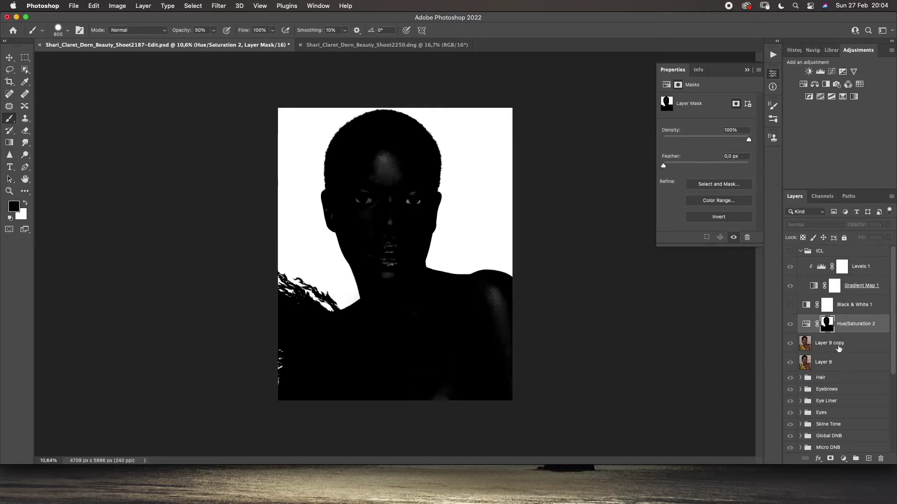
pyautogui.moveTo(356, 194)
pyautogui.mouseDown()
pyautogui.moveTo(362, 216)
pyautogui.moveTo(401, 189)
pyautogui.moveTo(417, 196)
pyautogui.moveTo(384, 157)
pyautogui.moveTo(366, 197)
pyautogui.moveTo(356, 189)
pyautogui.moveTo(370, 201)
pyautogui.moveTo(393, 191)
pyautogui.moveTo(372, 228)
pyautogui.moveTo(394, 234)
pyautogui.moveTo(403, 207)
pyautogui.moveTo(380, 168)
pyautogui.moveTo(350, 203)
pyautogui.moveTo(379, 203)
pyautogui.moveTo(395, 225)
pyautogui.moveTo(392, 280)
pyautogui.mouseUp()
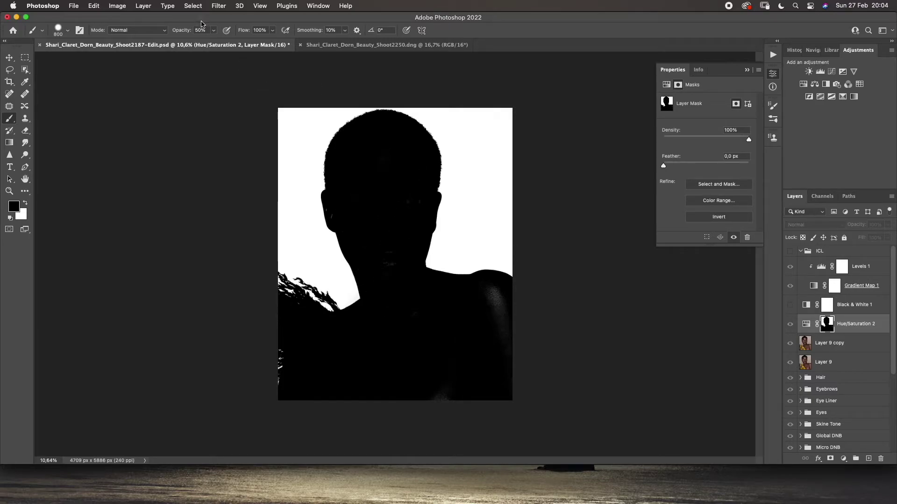
pyautogui.click(213, 30)
pyautogui.press('0')
pyautogui.moveTo(441, 320)
pyautogui.mouseDown()
pyautogui.moveTo(492, 304)
pyautogui.moveTo(449, 333)
pyautogui.moveTo(444, 389)
pyautogui.mouseUp()
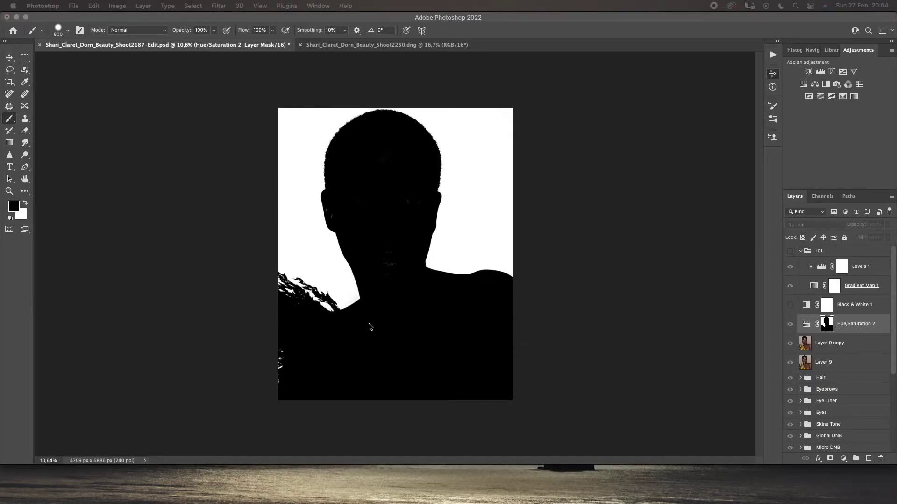
pyautogui.click(824, 329)
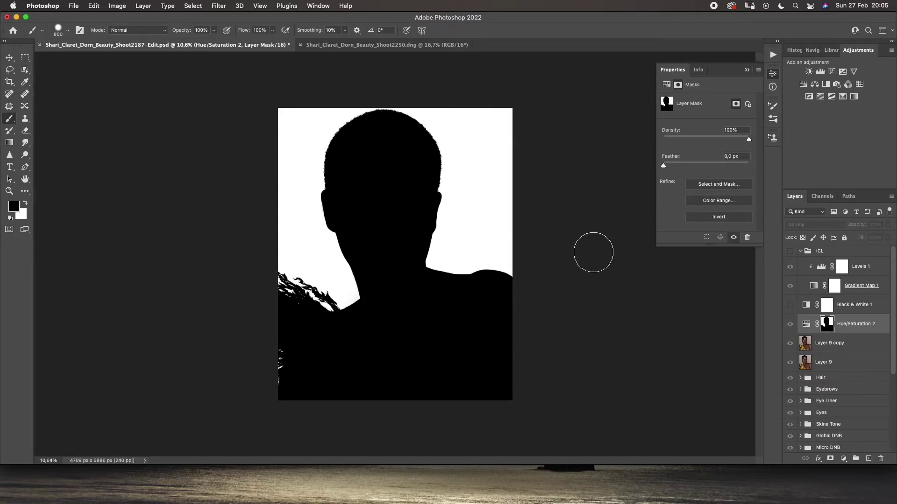
pyautogui.keyDown('alt'); pyautogui.click(827, 326); pyautogui.keyUp('alt')
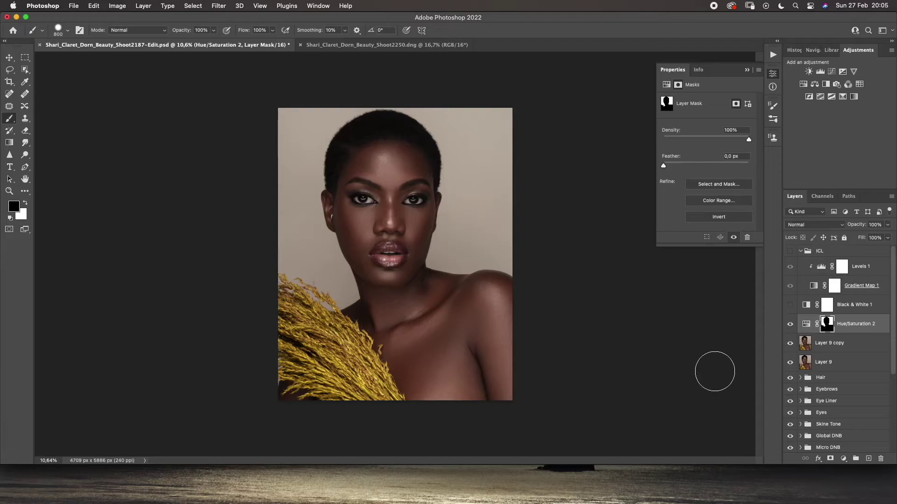
# Step: Try a darker, greyer backdrop in the Hue/Saturation adjustment with Hue -8, Saturation -27 and Lightness -25
pyautogui.click(805, 325)
pyautogui.moveTo(706, 141); pyautogui.dragTo(682, 136)
pyautogui.moveTo(706, 172); pyautogui.dragTo(697, 171)
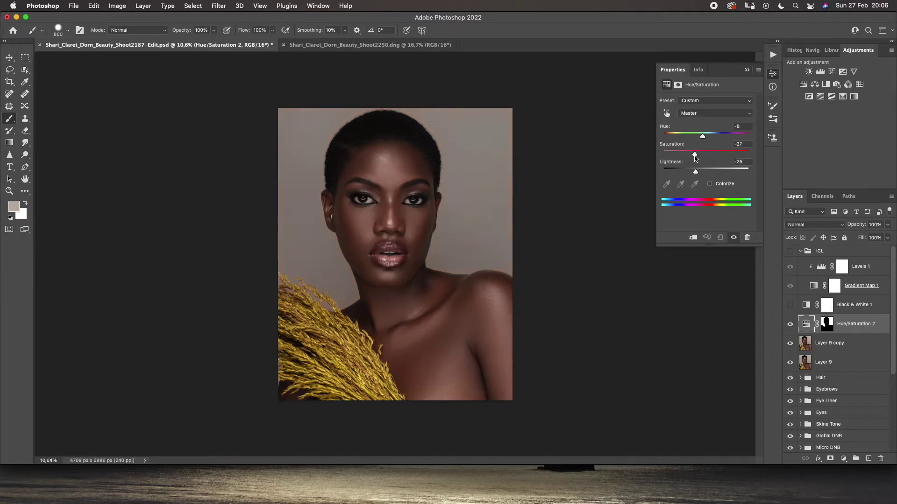
pyautogui.moveTo(734, 136); pyautogui.dragTo(746, 135)
pyautogui.moveTo(682, 148); pyautogui.dragTo(666, 148)
pyautogui.moveTo(695, 173); pyautogui.dragTo(708, 174)
pyautogui.moveTo(695, 136); pyautogui.dragTo(709, 135)
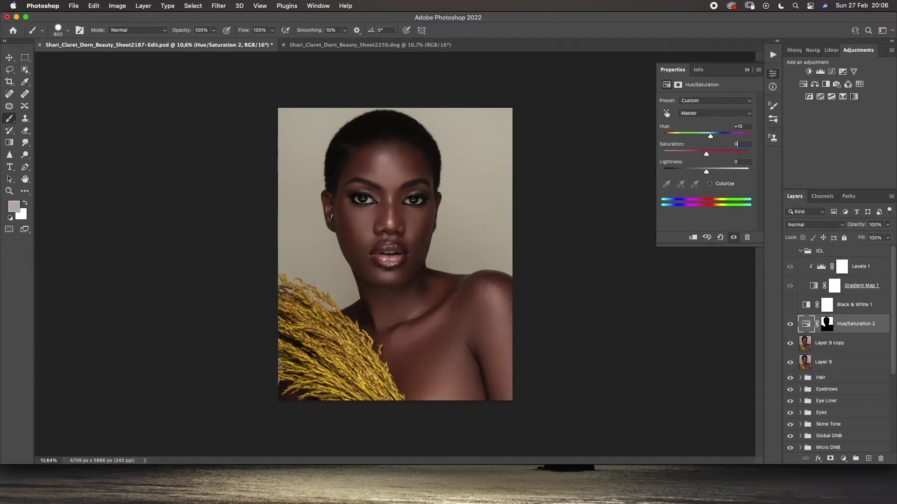
# Step: Set the backdrop adjustment to Hue -3, Saturation +5 and Lightness +1, comparing with the adjustment hidden
pyautogui.moveTo(701, 138)
pyautogui.mouseDown()
pyautogui.moveTo(672, 137)
pyautogui.moveTo(747, 138)
pyautogui.moveTo(709, 140)
pyautogui.mouseUp()
pyautogui.moveTo(712, 153); pyautogui.dragTo(683, 158)
pyautogui.moveTo(688, 136); pyautogui.dragTo(711, 158)
pyautogui.moveTo(707, 172); pyautogui.dragTo(699, 172)
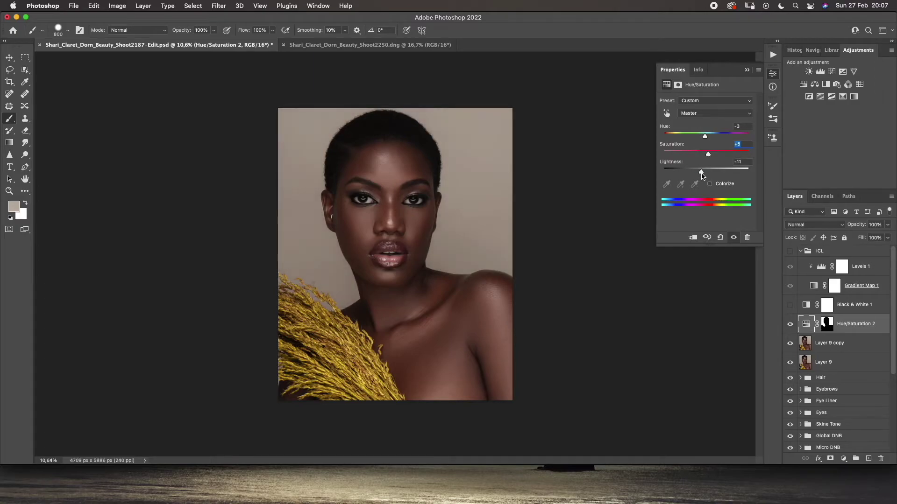
pyautogui.click(789, 324)
pyautogui.click(790, 324)
pyautogui.click(790, 325)
pyautogui.click(790, 324)
pyautogui.click(789, 326)
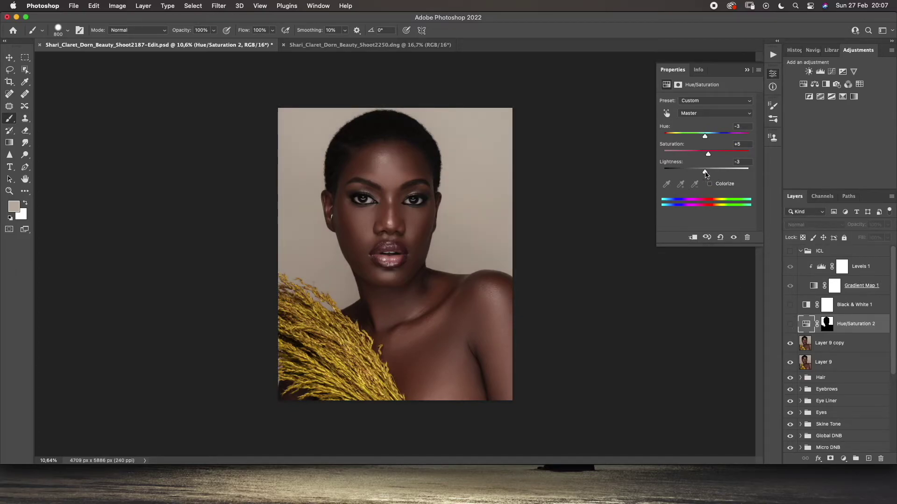
pyautogui.click(790, 326)
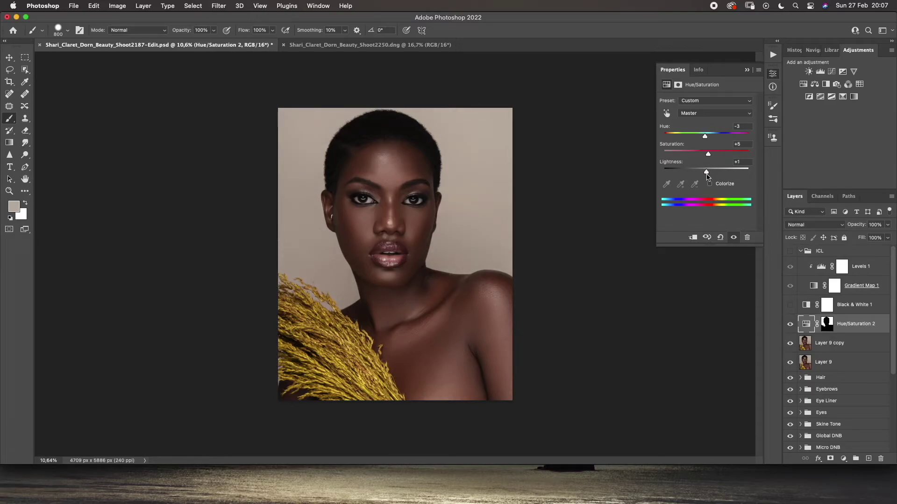
# Step: Shift the backdrop to Hue -14, Saturation -2 and Lightness +1, comparing with the adjustment hidden and with the original photo
pyautogui.moveTo(707, 174); pyautogui.dragTo(710, 174)
pyautogui.moveTo(708, 138); pyautogui.dragTo(702, 139)
pyautogui.click(789, 326)
pyautogui.click(789, 327)
pyautogui.click(790, 327)
pyautogui.click(790, 327)
pyautogui.scroll(-6, 801, 336)
pyautogui.click(831, 426)
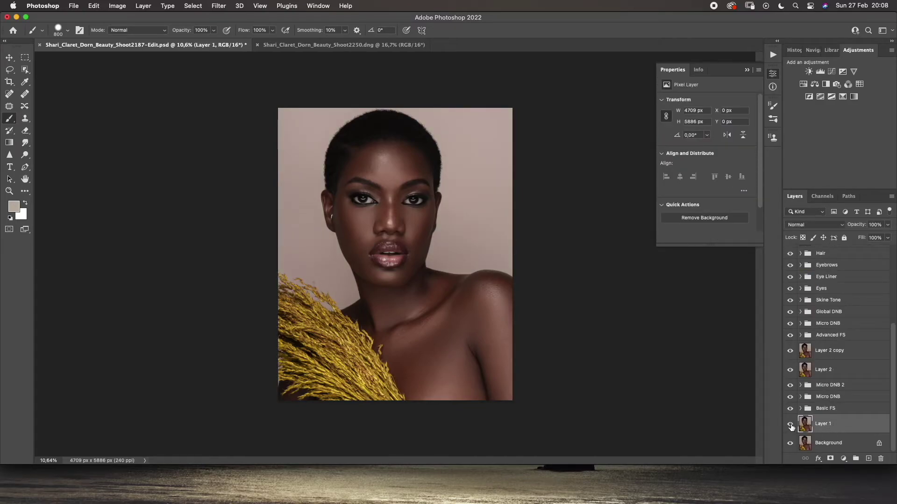
pyautogui.keyDown('alt'); pyautogui.click(790, 425); pyautogui.keyUp('alt')
pyautogui.keyDown('alt'); pyautogui.click(790, 426); pyautogui.keyUp('alt')
pyautogui.scroll(5, 822, 388)
# Step: Put the backdrop's Hue/Saturation layer into a collapsed group named "Background"
pyautogui.click(849, 328)
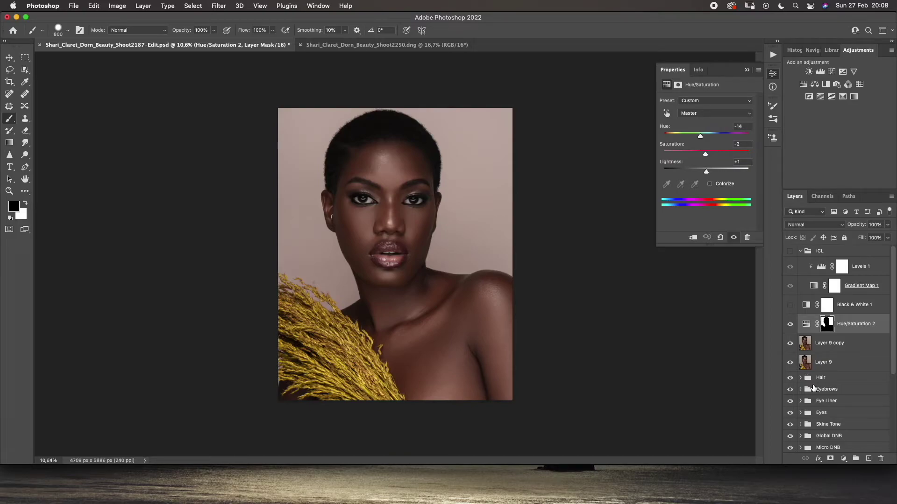
pyautogui.press('super+alt+j')
pyautogui.press('Return')
pyautogui.moveTo(888, 226); pyautogui.dragTo(844, 239)
pyautogui.press('Delete')
pyautogui.press('super+g')
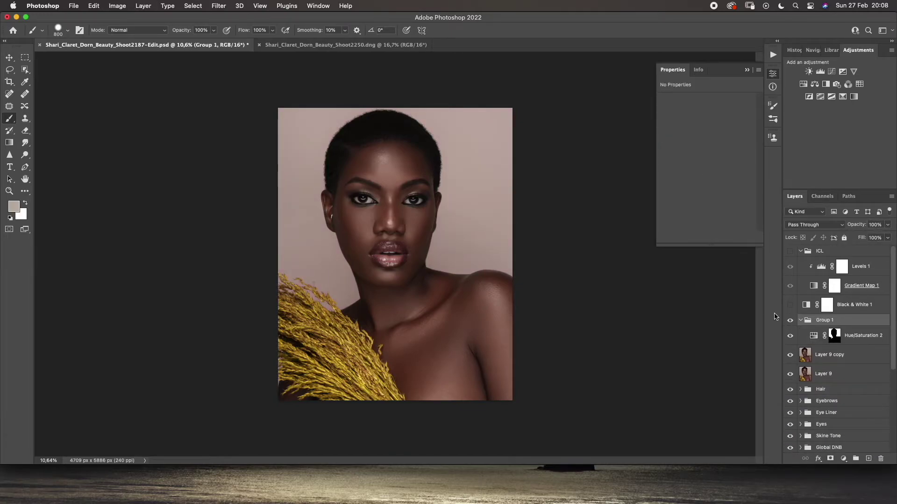
pyautogui.doubleClick(824, 320)
pyautogui.write('Background')
pyautogui.press('Return')
pyautogui.click(800, 321)
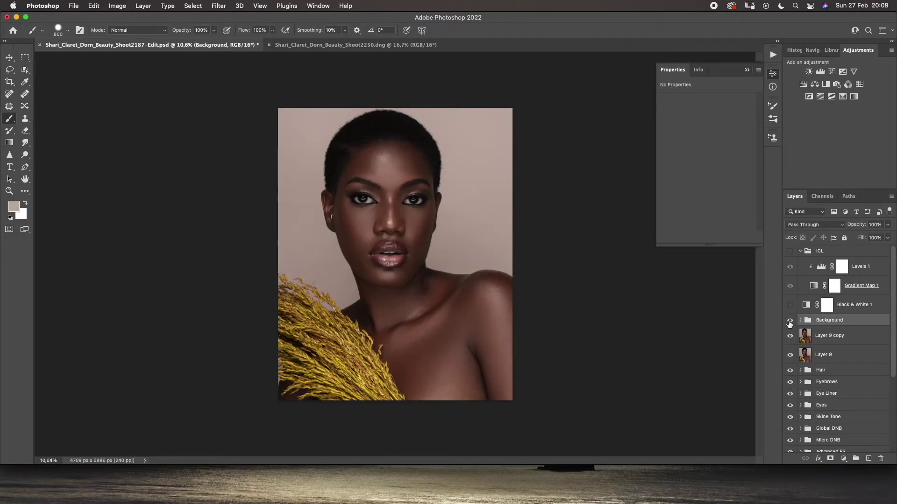
pyautogui.click(790, 321)
# Step: Sample the yellow dried grass on Layer 9 copy with Color Range at fuzziness 40 and add a Hue/Saturation layer from the selection
pyautogui.click(216, 7)
pyautogui.click(634, 267)
pyautogui.click(830, 336)
pyautogui.click(219, 6)
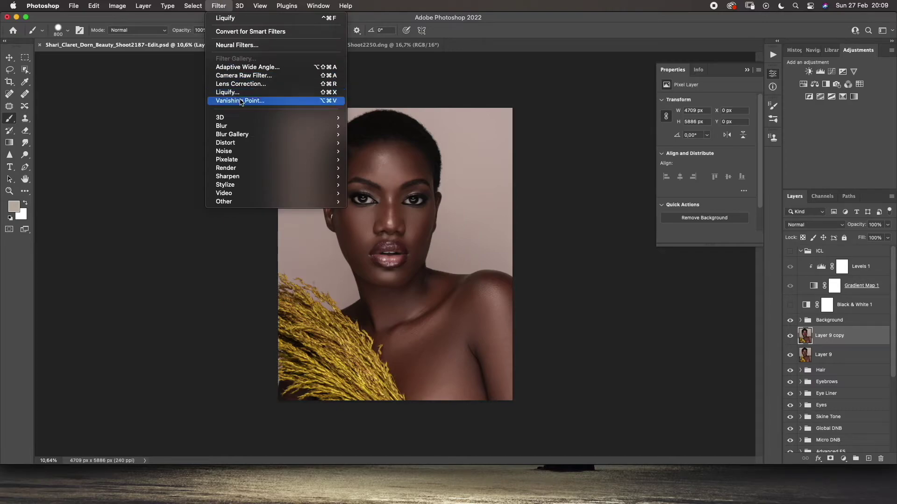
pyautogui.moveTo(192, 6)
pyautogui.click(208, 102)
pyautogui.click(323, 341)
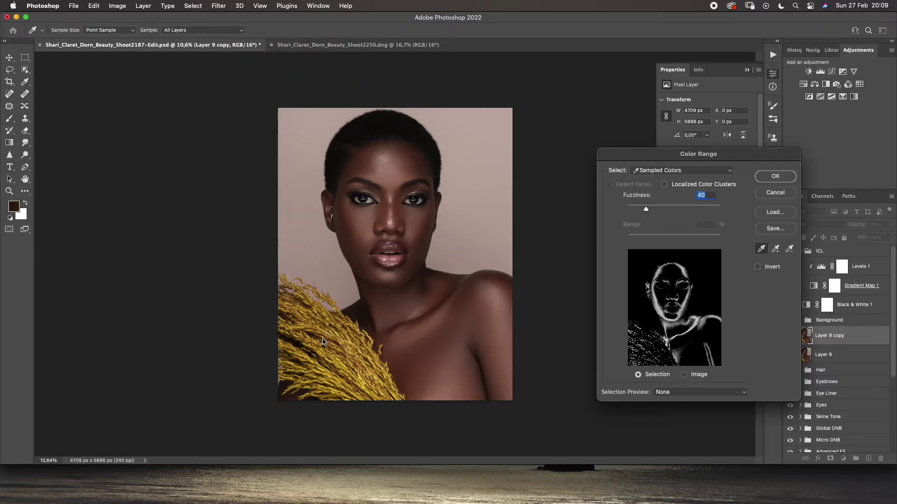
pyautogui.click(776, 249)
pyautogui.moveTo(360, 338)
pyautogui.mouseDown()
pyautogui.moveTo(347, 376)
pyautogui.moveTo(308, 317)
pyautogui.mouseUp()
pyautogui.click(304, 310)
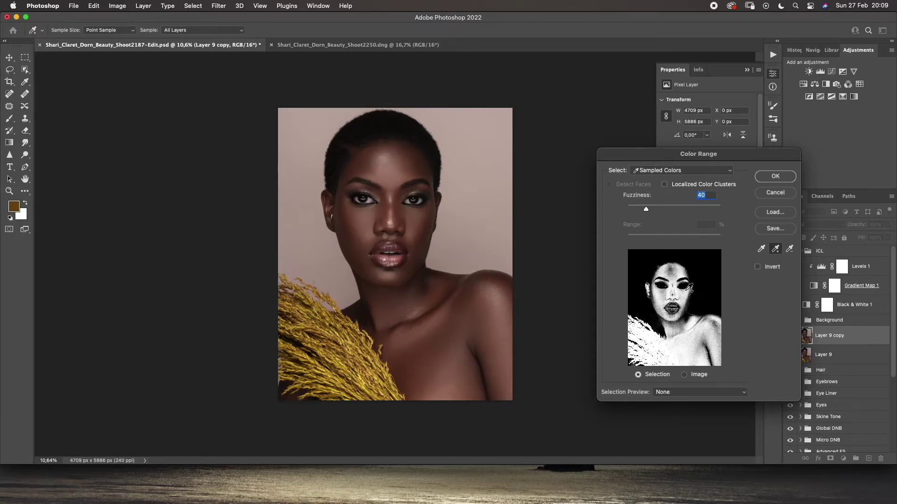
pyautogui.click(775, 178)
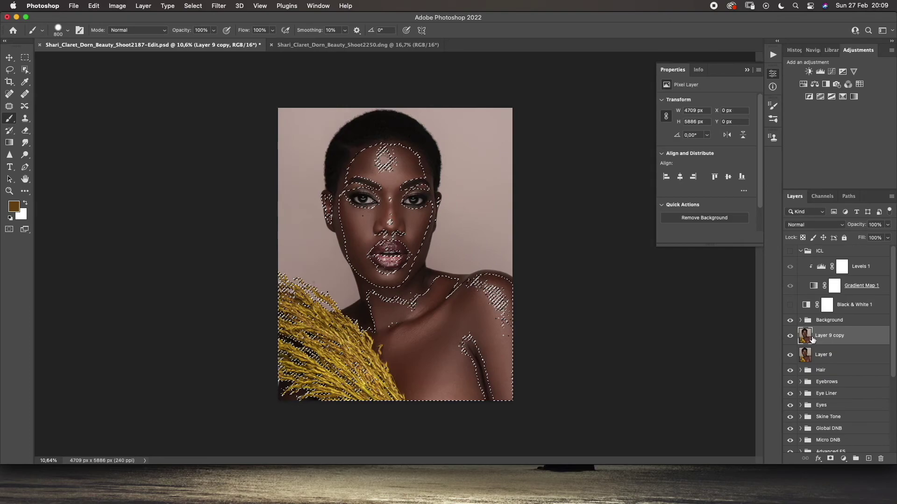
pyautogui.click(843, 459)
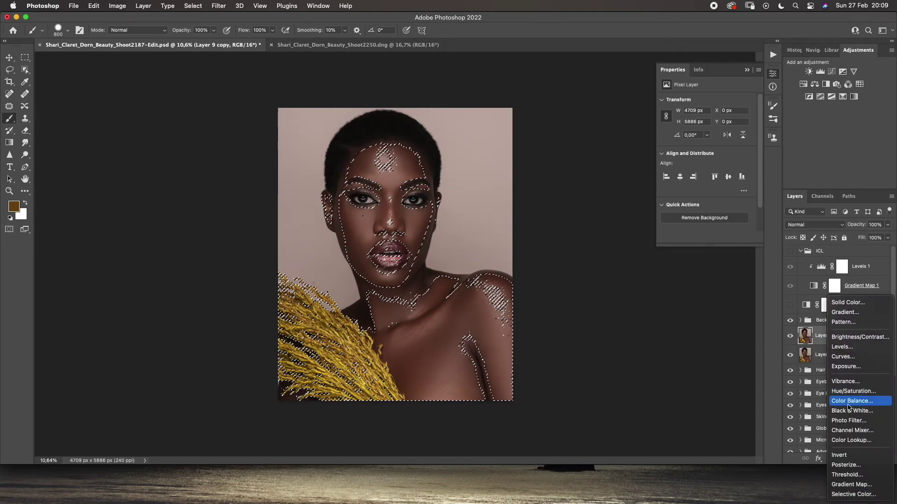
pyautogui.click(853, 391)
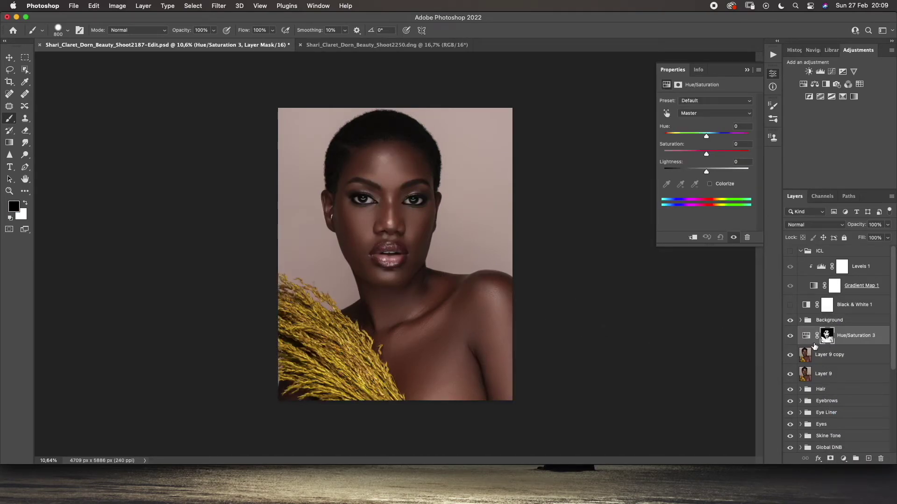
# Step: Display the new mask alone and paint the face, body and backdrop black with the size 800 brush, keeping only the grass white
pyautogui.keyDown('alt'); pyautogui.click(827, 343); pyautogui.keyUp('alt')
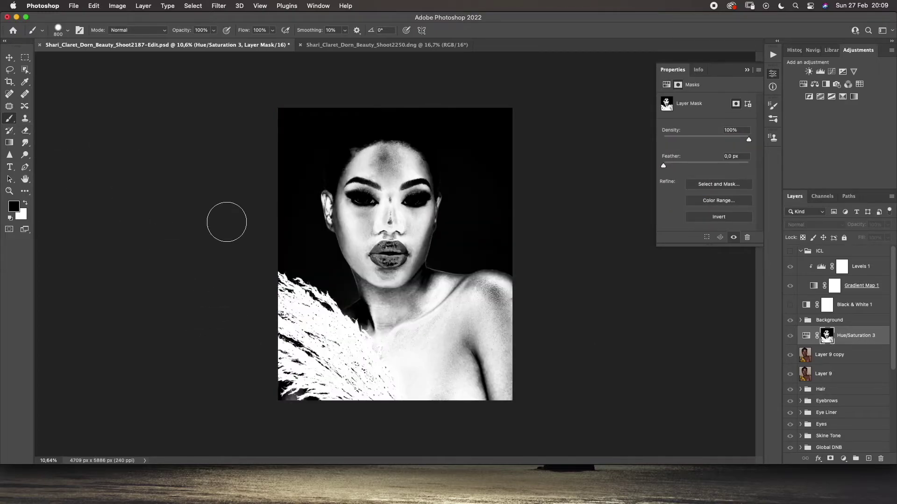
pyautogui.moveTo(364, 243)
pyautogui.mouseDown()
pyautogui.moveTo(391, 240)
pyautogui.moveTo(389, 188)
pyautogui.moveTo(378, 171)
pyautogui.moveTo(369, 183)
pyautogui.moveTo(380, 162)
pyautogui.moveTo(401, 163)
pyautogui.moveTo(405, 188)
pyautogui.moveTo(404, 166)
pyautogui.moveTo(357, 177)
pyautogui.moveTo(364, 163)
pyautogui.moveTo(363, 226)
pyautogui.moveTo(400, 204)
pyautogui.moveTo(413, 219)
pyautogui.moveTo(406, 161)
pyautogui.moveTo(419, 203)
pyautogui.moveTo(378, 153)
pyautogui.moveTo(363, 160)
pyautogui.moveTo(344, 210)
pyautogui.moveTo(372, 259)
pyautogui.moveTo(393, 270)
pyautogui.moveTo(403, 255)
pyautogui.moveTo(413, 226)
pyautogui.moveTo(395, 265)
pyautogui.moveTo(359, 247)
pyautogui.moveTo(336, 196)
pyautogui.moveTo(387, 237)
pyautogui.moveTo(401, 312)
pyautogui.moveTo(437, 322)
pyautogui.moveTo(483, 359)
pyautogui.moveTo(489, 344)
pyautogui.moveTo(505, 364)
pyautogui.moveTo(487, 340)
pyautogui.moveTo(500, 318)
pyautogui.moveTo(492, 288)
pyautogui.moveTo(455, 312)
pyautogui.moveTo(426, 289)
pyautogui.moveTo(495, 296)
pyautogui.moveTo(420, 258)
pyautogui.moveTo(397, 162)
pyautogui.moveTo(325, 192)
pyautogui.moveTo(375, 289)
pyautogui.mouseUp()
pyautogui.moveTo(402, 322)
pyautogui.mouseDown()
pyautogui.moveTo(351, 285)
pyautogui.moveTo(420, 341)
pyautogui.moveTo(434, 326)
pyautogui.moveTo(511, 408)
pyautogui.moveTo(440, 372)
pyautogui.moveTo(369, 304)
pyautogui.moveTo(414, 357)
pyautogui.moveTo(398, 273)
pyautogui.mouseUp()
pyautogui.moveTo(283, 124)
pyautogui.mouseDown()
pyautogui.moveTo(405, 161)
pyautogui.moveTo(306, 203)
pyautogui.moveTo(501, 333)
pyautogui.moveTo(496, 399)
pyautogui.mouseUp()
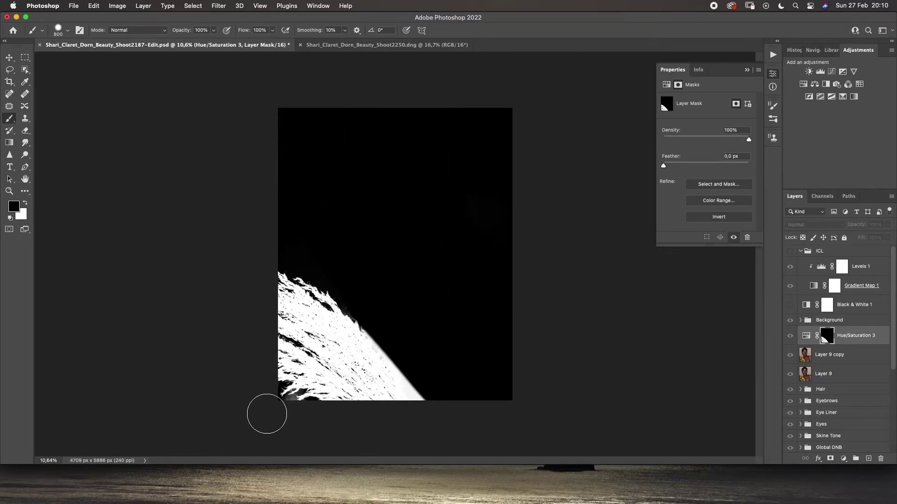
# Step: Clean the mask's corner below the grass with a size 80 black brush and return to the normal image view
pyautogui.press('[')
pyautogui.press('[')
pyautogui.press('[')
pyautogui.press('[')
pyautogui.press('[')
pyautogui.press('[')
pyautogui.press('[')
pyautogui.press('[')
pyautogui.press('[')
pyautogui.press('[')
pyautogui.press('[')
pyautogui.press('[')
pyautogui.moveTo(286, 402); pyautogui.dragTo(296, 396)
pyautogui.keyDown('alt'); pyautogui.click(828, 339); pyautogui.keyUp('alt')
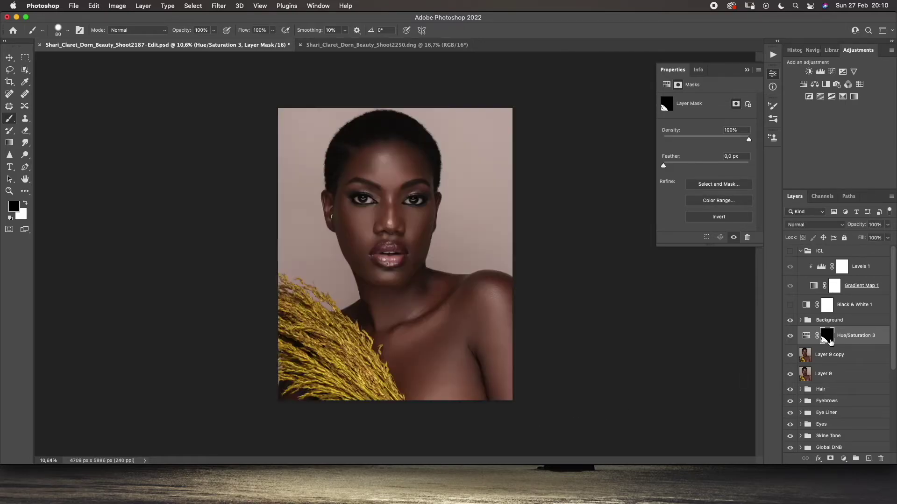
# Step: Add a second Hue/Saturation layer clipped to the grass adjustment, set the Reds saturation to -100 and raise the Reds hue
pyautogui.click(843, 462)
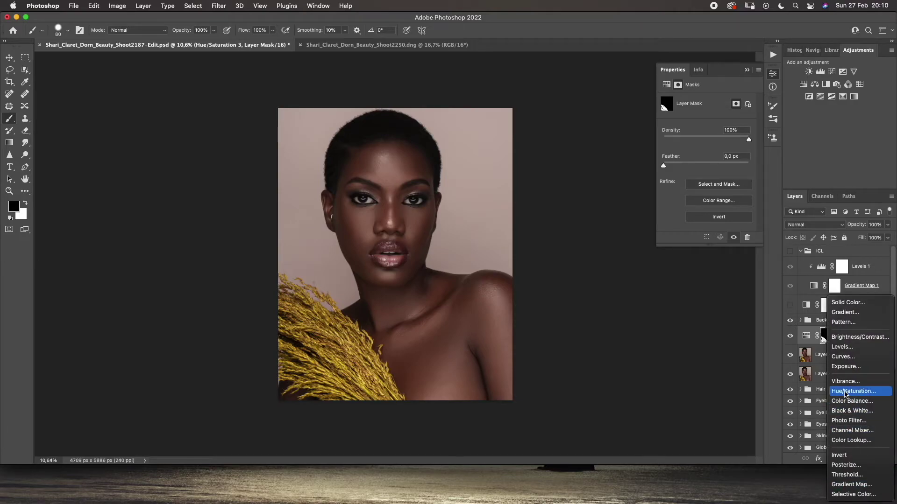
pyautogui.click(836, 392)
pyautogui.keyDown('alt'); pyautogui.click(847, 345); pyautogui.keyUp('alt')
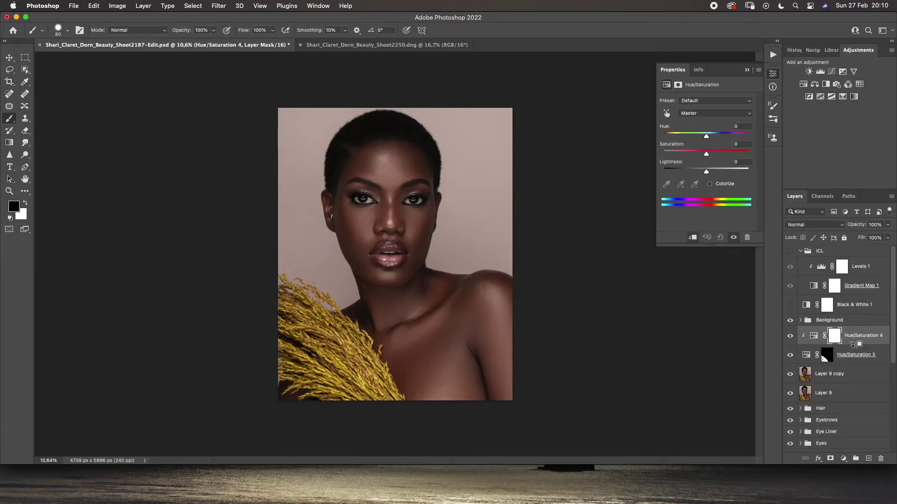
pyautogui.moveTo(707, 140); pyautogui.dragTo(738, 136)
pyautogui.moveTo(700, 150); pyautogui.dragTo(681, 151)
pyautogui.moveTo(739, 137)
pyautogui.mouseDown()
pyautogui.moveTo(684, 137)
pyautogui.moveTo(723, 138)
pyautogui.moveTo(642, 157)
pyautogui.moveTo(703, 167)
pyautogui.moveTo(572, 178)
pyautogui.mouseUp()
pyautogui.click(709, 114)
pyautogui.click(703, 122)
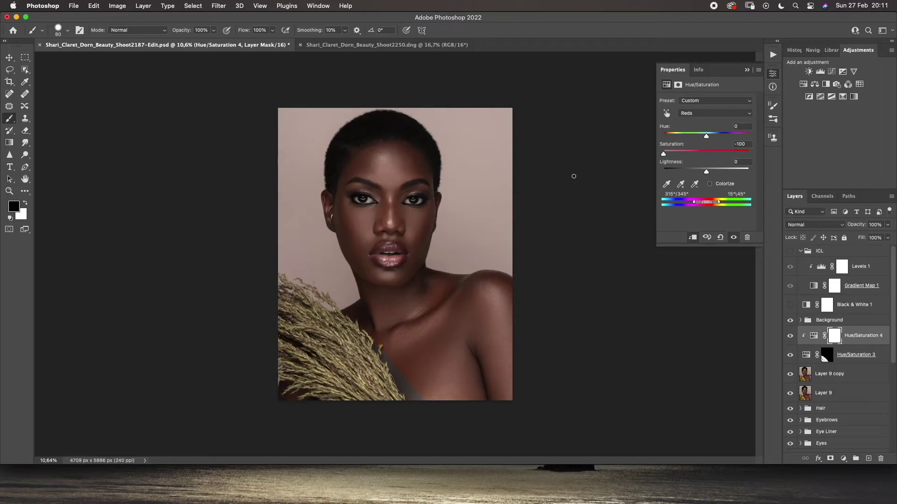
pyautogui.moveTo(706, 136); pyautogui.dragTo(729, 140)
# Step: Paint black on the Hue/Saturation 3 mask over the chest beside the grass with a size 600 brush
pyautogui.click(826, 357)
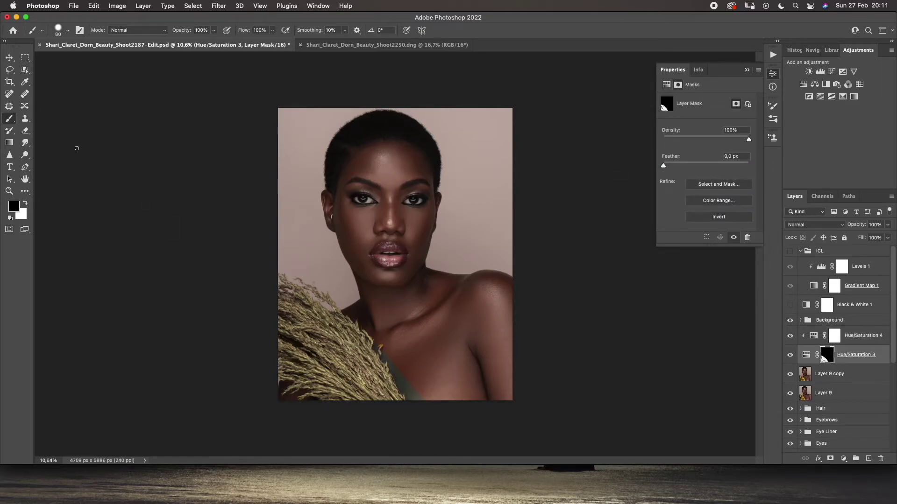
pyautogui.press(']')
pyautogui.press(']')
pyautogui.press(']')
pyautogui.press(']')
pyautogui.press(']')
pyautogui.press(']')
pyautogui.press(']')
pyautogui.press(']')
pyautogui.press(']')
pyautogui.press(']')
pyautogui.press(']')
pyautogui.moveTo(420, 396); pyautogui.dragTo(400, 360)
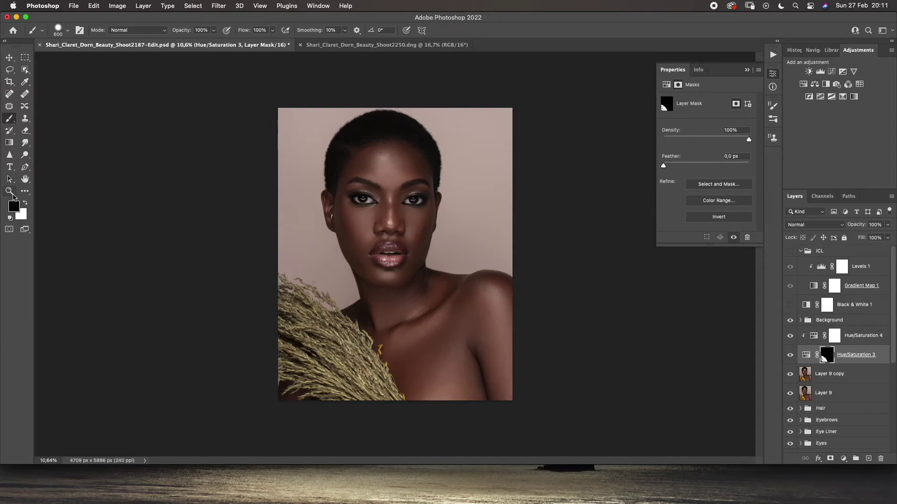
# Step: Paint white on the mask over the leftover yellow stalks along the grass's chest-side edge with a size 40 brush at 100% flow
pyautogui.click(272, 30)
pyautogui.moveTo(276, 41); pyautogui.dragTo(241, 41)
pyautogui.click(8, 191)
pyautogui.moveTo(411, 340); pyautogui.dragTo(561, 200)
pyautogui.moveTo(529, 264)
pyautogui.mouseDown()
pyautogui.moveTo(441, 264)
pyautogui.moveTo(491, 265)
pyautogui.mouseUp()
pyautogui.click(9, 118)
pyautogui.press('[')
pyautogui.press('[')
pyautogui.press('[')
pyautogui.press('[')
pyautogui.press('[')
pyautogui.press('[')
pyautogui.press('[')
pyautogui.press('[')
pyautogui.press('[')
pyautogui.press('[')
pyautogui.press('[')
pyautogui.press('[')
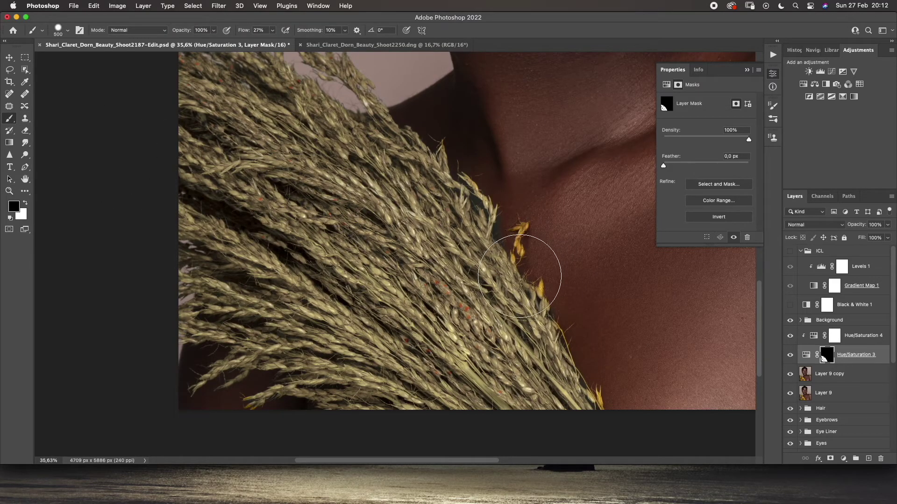
pyautogui.click(272, 30)
pyautogui.moveTo(270, 40); pyautogui.dragTo(323, 43)
pyautogui.press('[')
pyautogui.press('x')
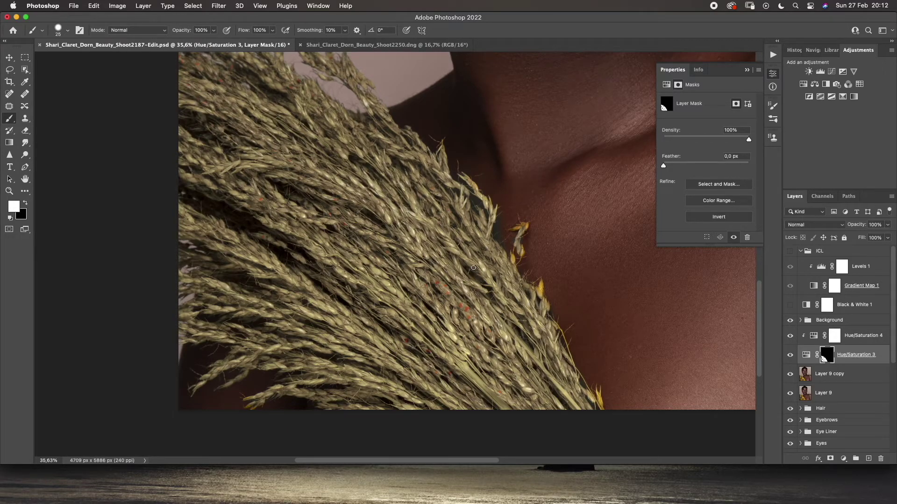
pyautogui.press(']')
pyautogui.moveTo(527, 225)
pyautogui.mouseDown()
pyautogui.moveTo(512, 261)
pyautogui.moveTo(521, 248)
pyautogui.moveTo(515, 263)
pyautogui.moveTo(542, 297)
pyautogui.moveTo(541, 281)
pyautogui.moveTo(533, 288)
pyautogui.moveTo(545, 312)
pyautogui.mouseUp()
pyautogui.scroll(-5, 484, 323)
pyautogui.moveTo(492, 263)
pyautogui.mouseDown()
pyautogui.moveTo(503, 267)
pyautogui.moveTo(477, 231)
pyautogui.mouseUp()
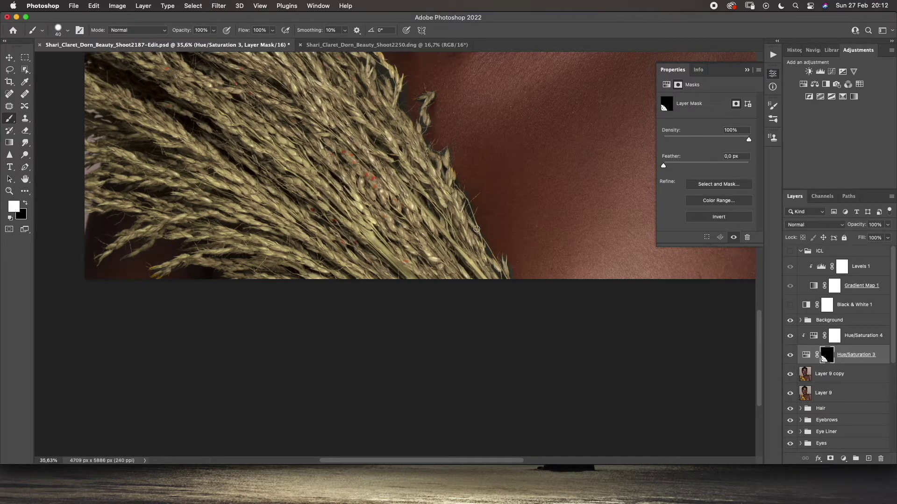
# Step: Paint black on the Hue/Saturation 3 mask over the grey fringe along the grass's chest-side edge, lowering the brush opacity to 29%
pyautogui.press('7')
pyautogui.press('1')
pyautogui.click(25, 204)
pyautogui.scroll(5, 411, 142)
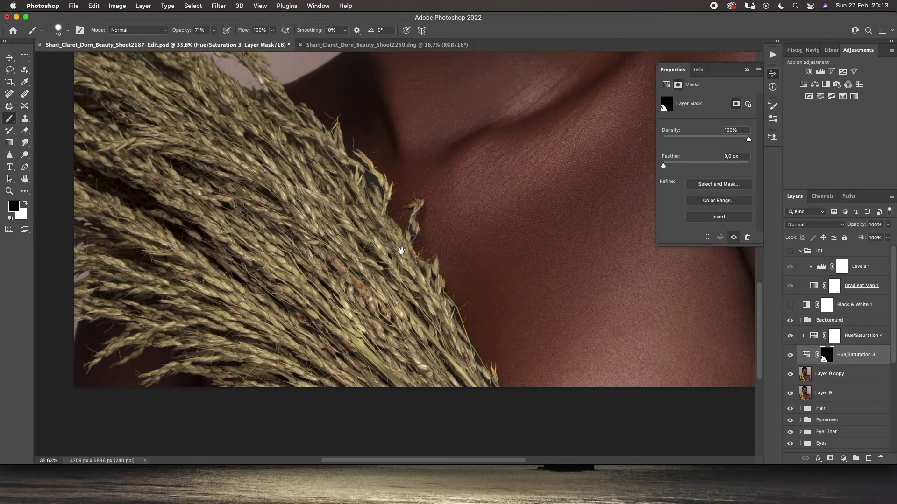
pyautogui.click(213, 30)
pyautogui.moveTo(215, 42); pyautogui.dragTo(195, 41)
pyautogui.click(349, 199)
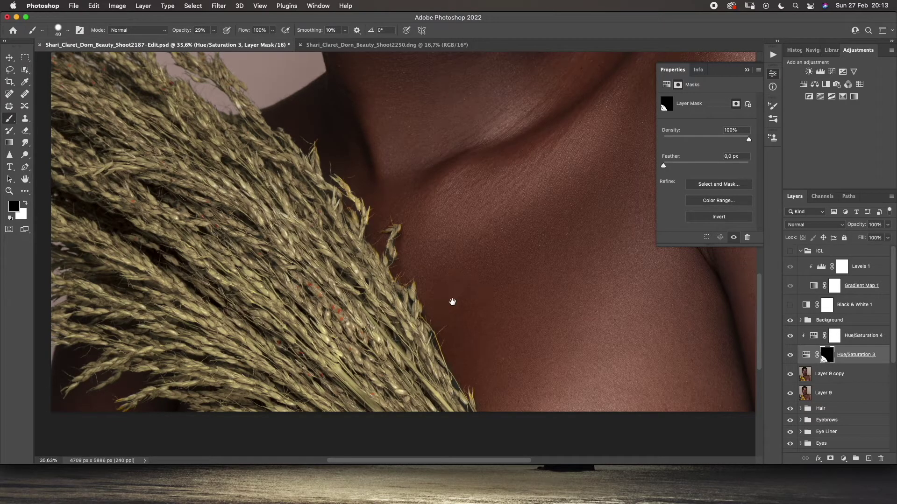
# Step: Paint white on the mask over the yellow stalk tips beside the neck with a size 20 brush at 29% opacity
pyautogui.click(10, 191)
pyautogui.moveTo(327, 213); pyautogui.dragTo(248, 214)
pyautogui.moveTo(376, 328); pyautogui.dragTo(495, 328)
pyautogui.moveTo(446, 277); pyautogui.dragTo(375, 359)
pyautogui.press('b')
pyautogui.press('x')
pyautogui.press('[')
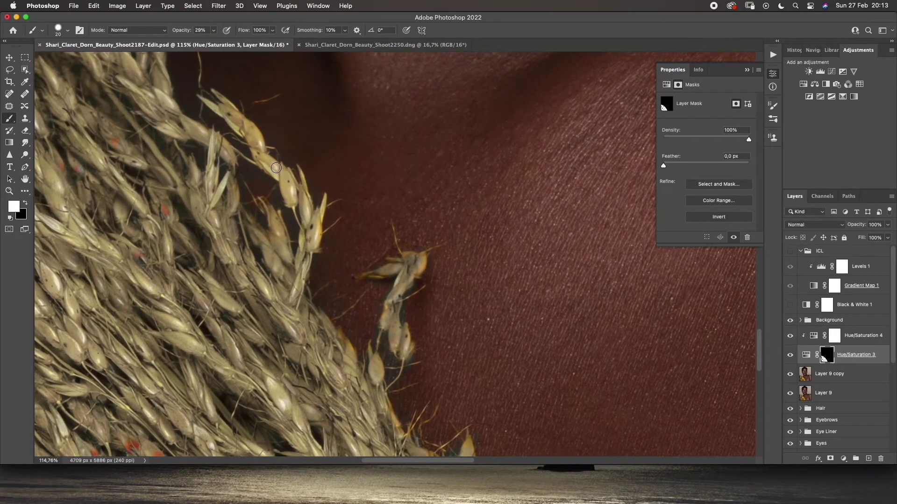
pyautogui.press('[')
pyautogui.press(']')
pyautogui.press(']')
pyautogui.press(']')
pyautogui.press('[')
pyautogui.press(']')
# Step: Refine the mask around the protruding stalk tips with small black and white brushes at 60% opacity
pyautogui.press('6')
pyautogui.press('[')
pyautogui.press('[')
pyautogui.press(']')
pyautogui.press('x')
pyautogui.press('[')
pyautogui.press('[')
pyautogui.press('x')
pyautogui.press(']')
pyautogui.press(']')
pyautogui.click(9, 191)
pyautogui.scroll(-5, 107, 270)
pyautogui.click(9, 118)
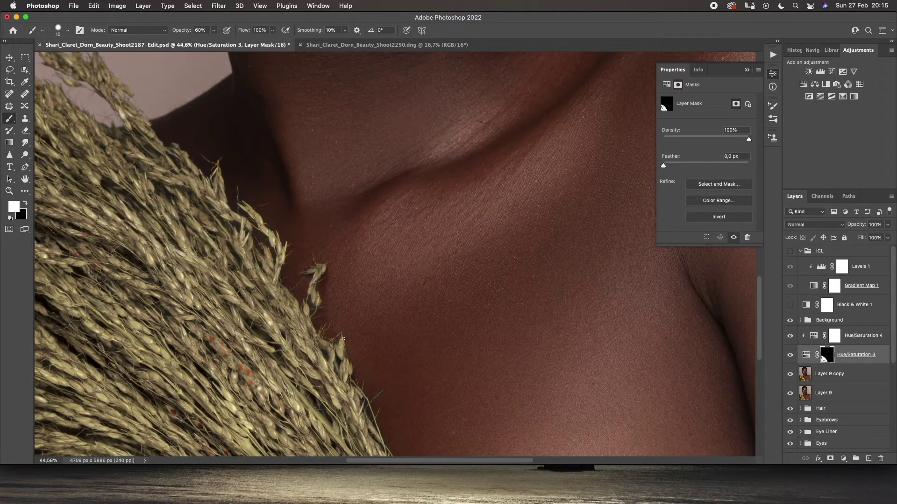
# Step: Paint black on the mask over the grey skin gaps along the grass's lower chest-side edge with a size 15 brush at 60% opacity
pyautogui.click(25, 203)
pyautogui.press('z')
pyautogui.press('x')
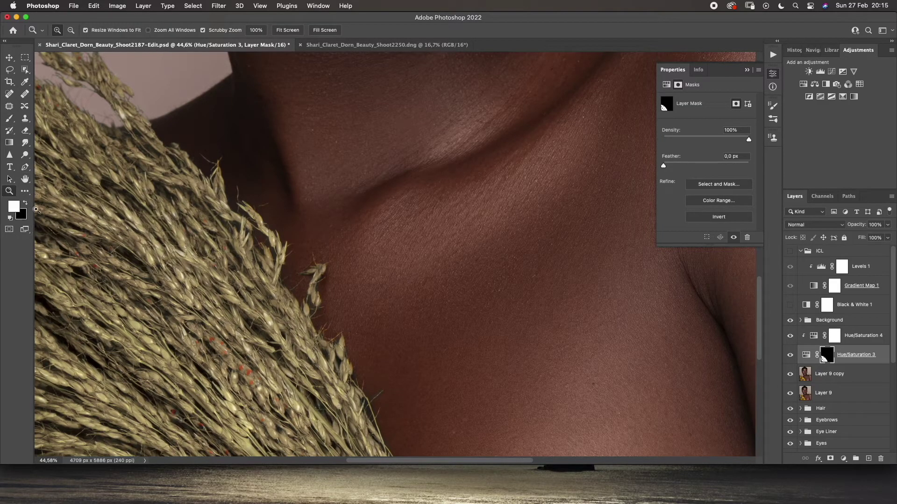
pyautogui.press('x')
pyautogui.press('b')
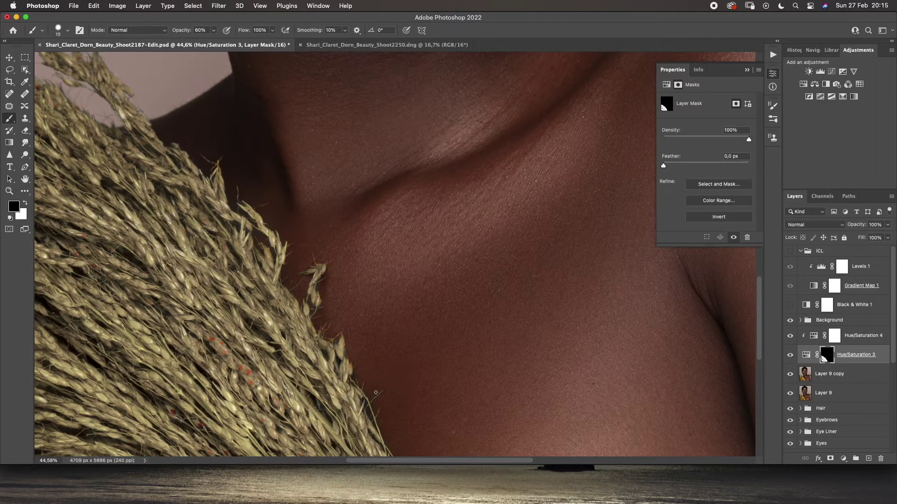
pyautogui.press('z')
pyautogui.moveTo(407, 266); pyautogui.dragTo(349, 264)
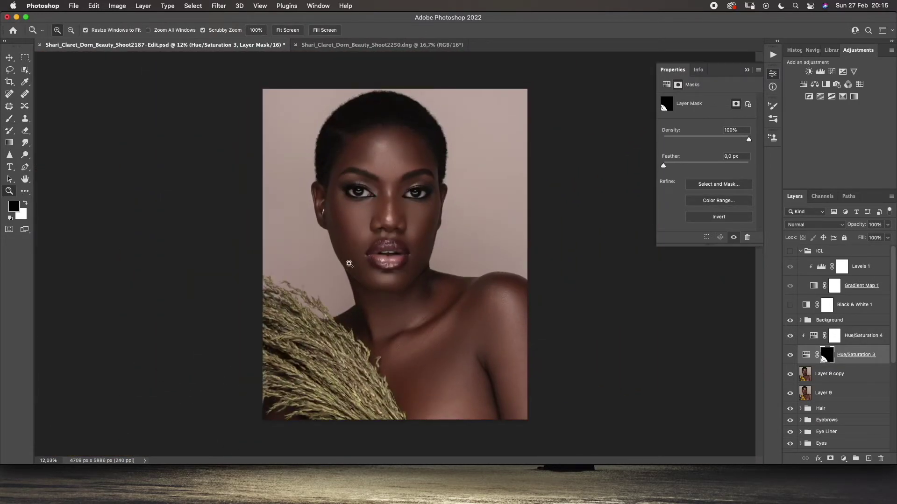
pyautogui.moveTo(382, 365); pyautogui.dragTo(449, 405)
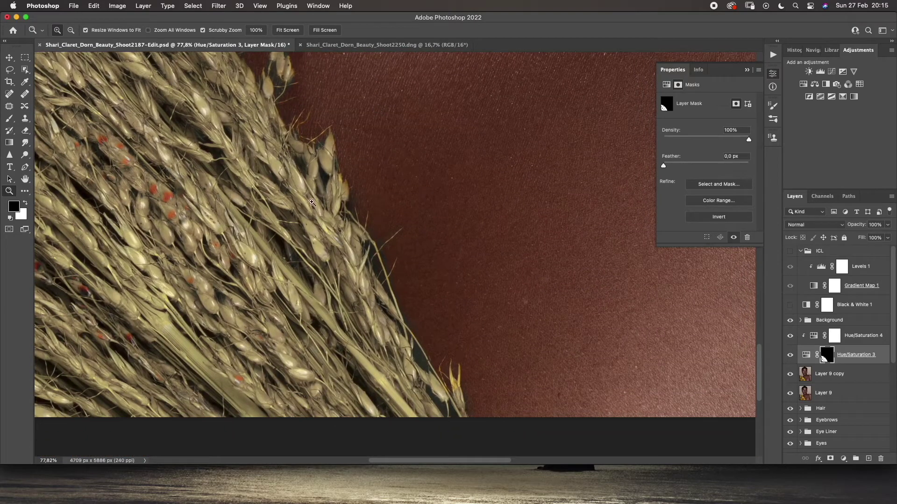
pyautogui.click(26, 204)
pyautogui.press('b')
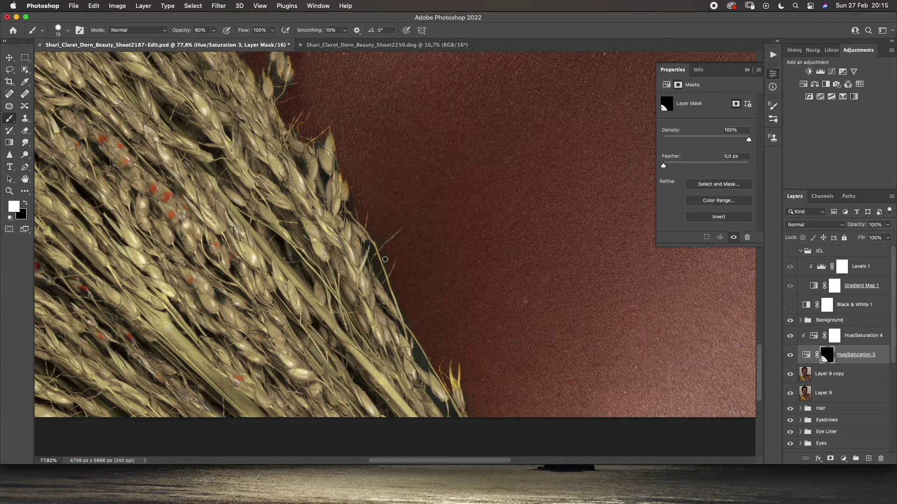
pyautogui.press('x')
pyautogui.scroll(-5, 416, 252)
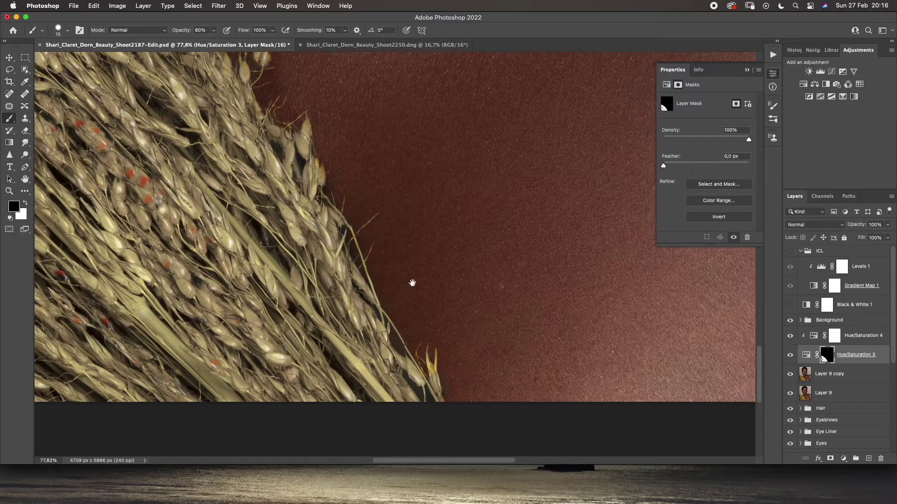
# Step: Touch up the mask with white and black around the yellow stalk tips where the grass meets the image's bottom edge
pyautogui.press('x')
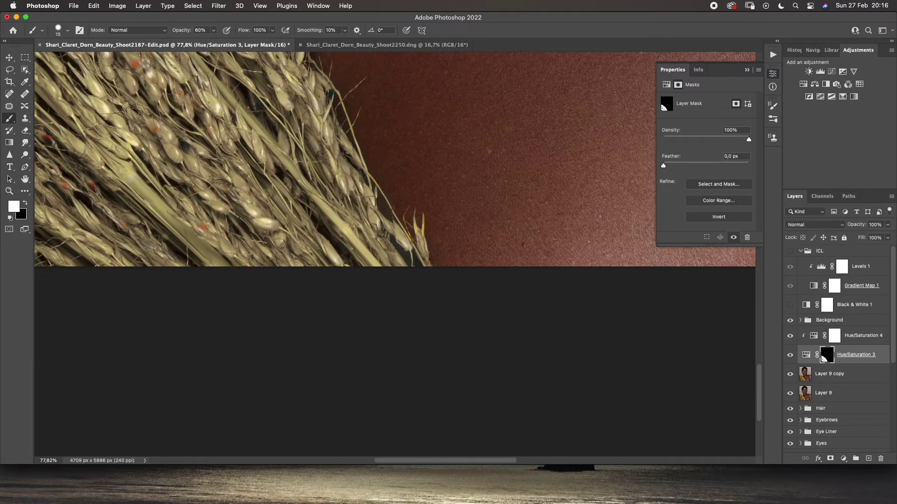
pyautogui.press('x')
pyautogui.click(10, 191)
pyautogui.moveTo(374, 210); pyautogui.dragTo(275, 210)
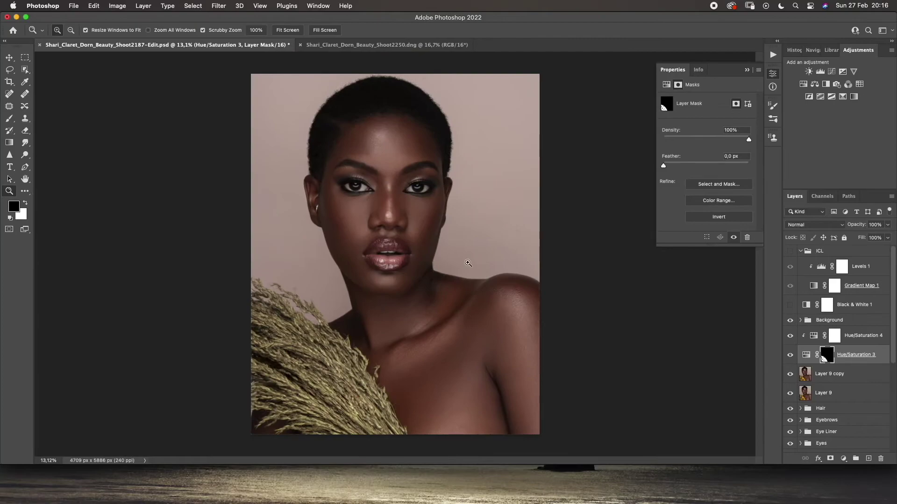
# Step: Group the Hue/Saturation 3 and Hue/Saturation 4 layers and name the group Flowers
pyautogui.click(836, 325)
pyautogui.click(801, 320)
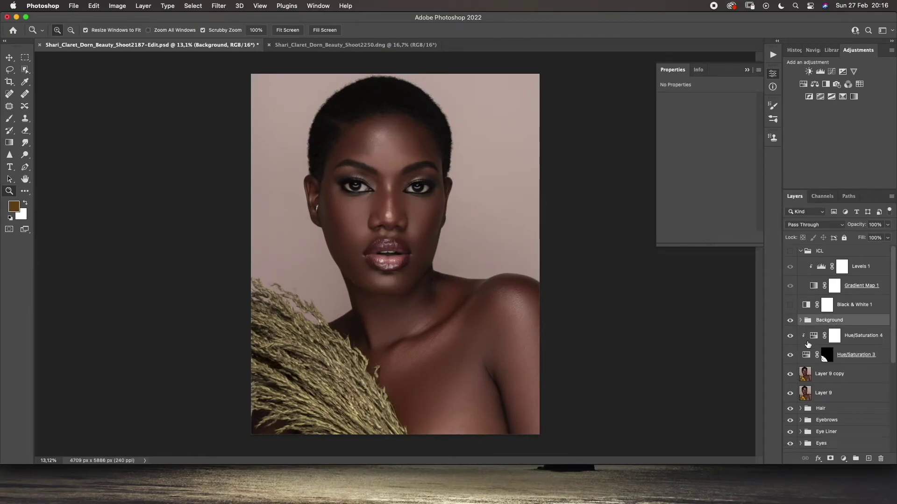
pyautogui.click(870, 360)
pyautogui.keyDown('shift'); pyautogui.click(863, 340); pyautogui.keyUp('shift')
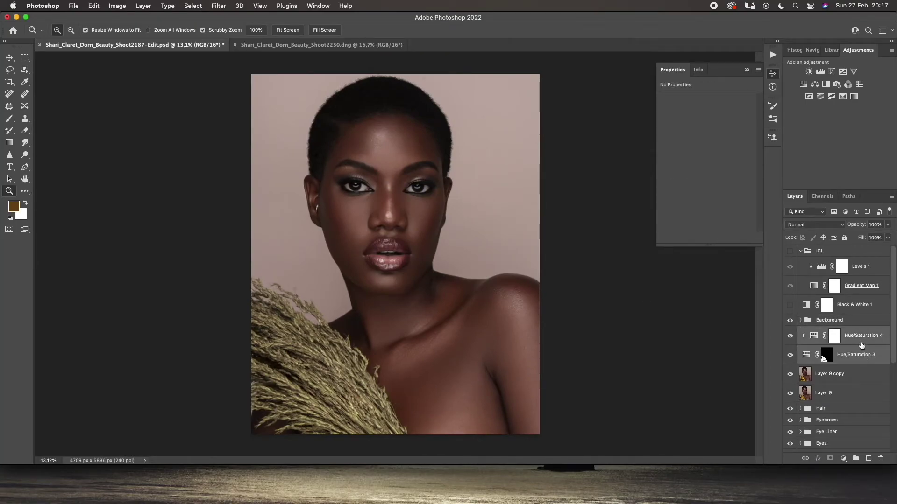
pyautogui.press('super+g')
pyautogui.doubleClick(826, 331)
pyautogui.press('BackSpace')
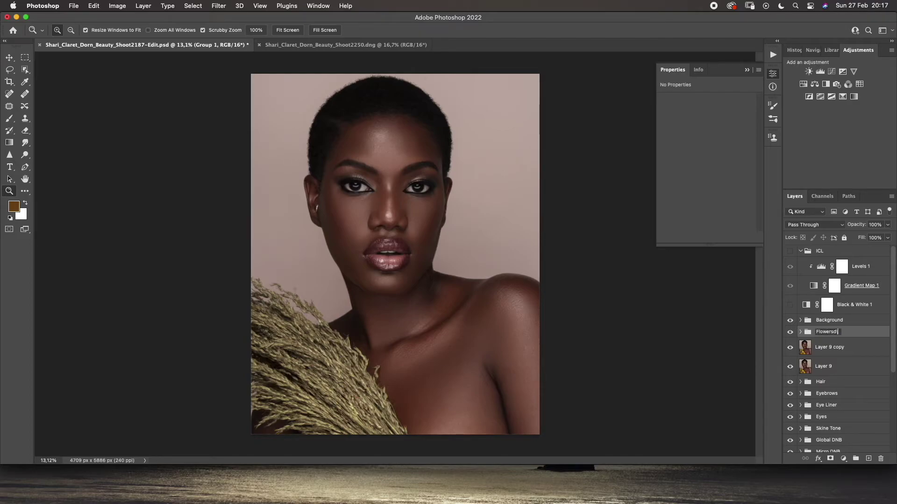
pyautogui.press('Return')
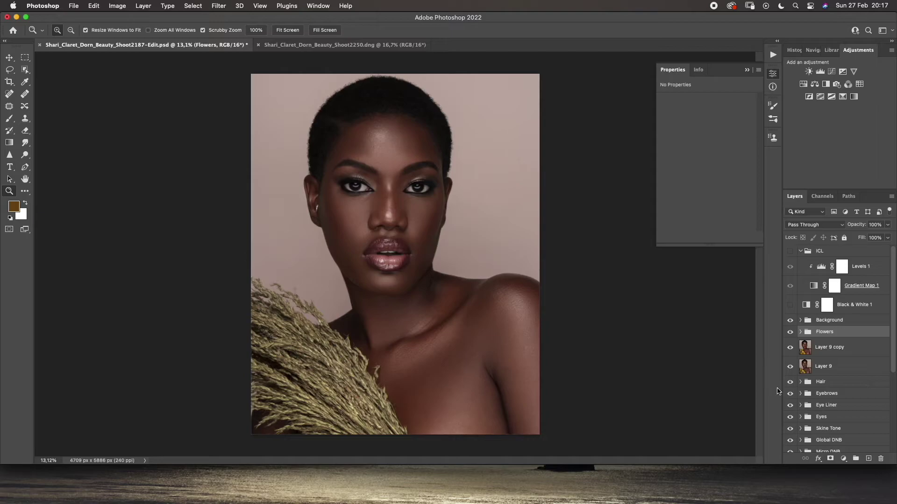
# Step: Compare the portrait with and without the retouching layers above Layer 1, and examine the forehead and hairline up close
pyautogui.scroll(-10, 826, 346)
pyautogui.click(826, 423)
pyautogui.keyDown('alt'); pyautogui.click(790, 425); pyautogui.keyUp('alt')
pyautogui.keyDown('alt'); pyautogui.click(789, 425); pyautogui.keyUp('alt')
pyautogui.keyDown('alt'); pyautogui.click(789, 425); pyautogui.keyUp('alt')
pyautogui.keyDown('alt'); pyautogui.click(790, 425); pyautogui.keyUp('alt')
pyautogui.keyDown('alt'); pyautogui.click(790, 425); pyautogui.keyUp('alt')
pyautogui.keyDown('alt'); pyautogui.click(790, 425); pyautogui.keyUp('alt')
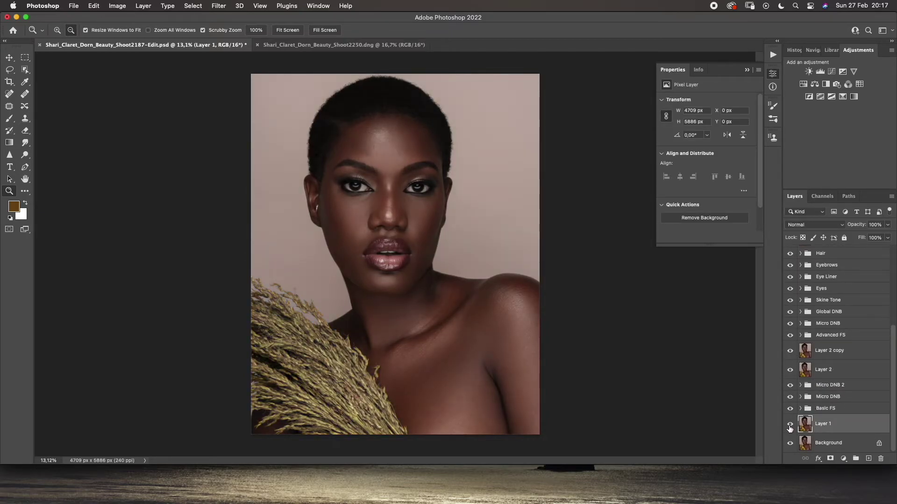
pyautogui.moveTo(351, 120); pyautogui.dragTo(432, 152)
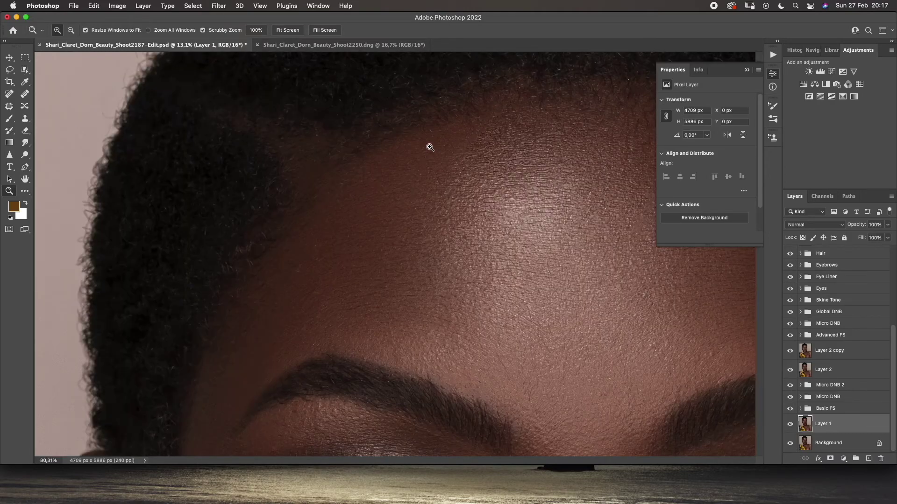
pyautogui.moveTo(355, 170); pyautogui.dragTo(371, 175)
pyautogui.moveTo(326, 192); pyautogui.dragTo(291, 198)
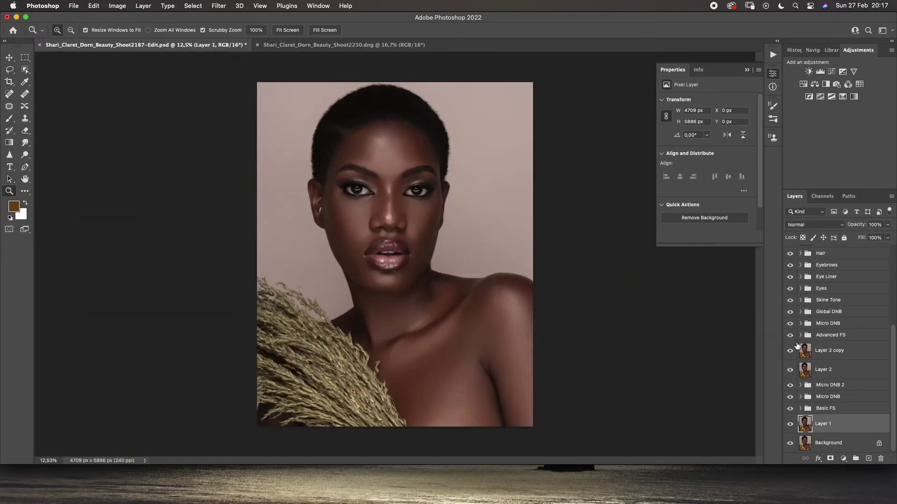
# Step: Add a Black & White adjustment layer above the Background group, set to Multiply at 10% opacity
pyautogui.scroll(5, 797, 345)
pyautogui.click(822, 320)
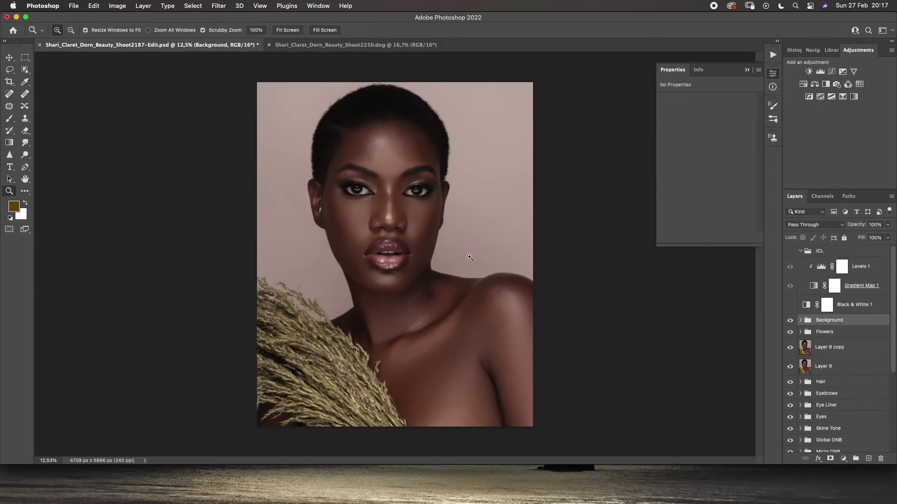
pyautogui.moveTo(360, 132); pyautogui.dragTo(338, 156)
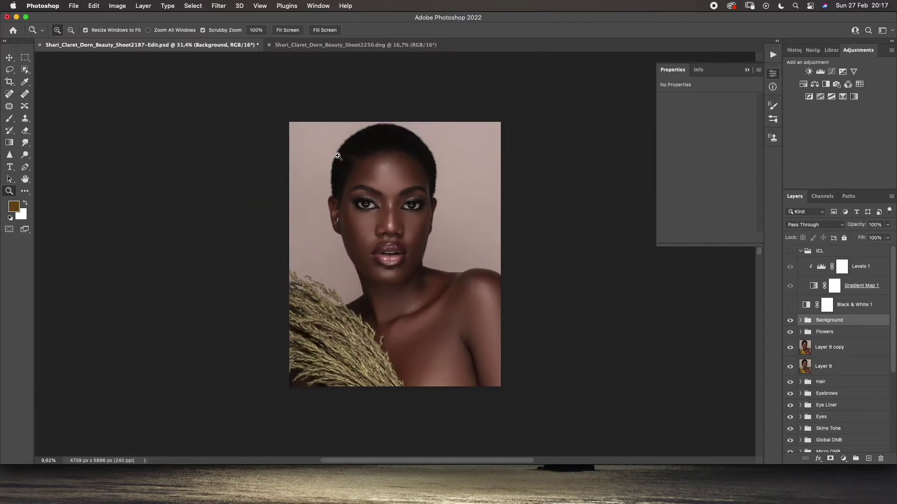
pyautogui.click(844, 459)
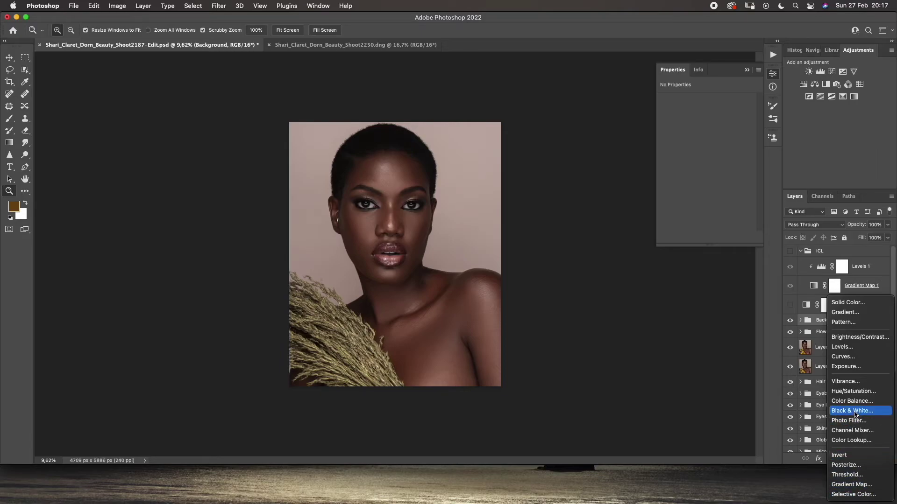
pyautogui.click(852, 412)
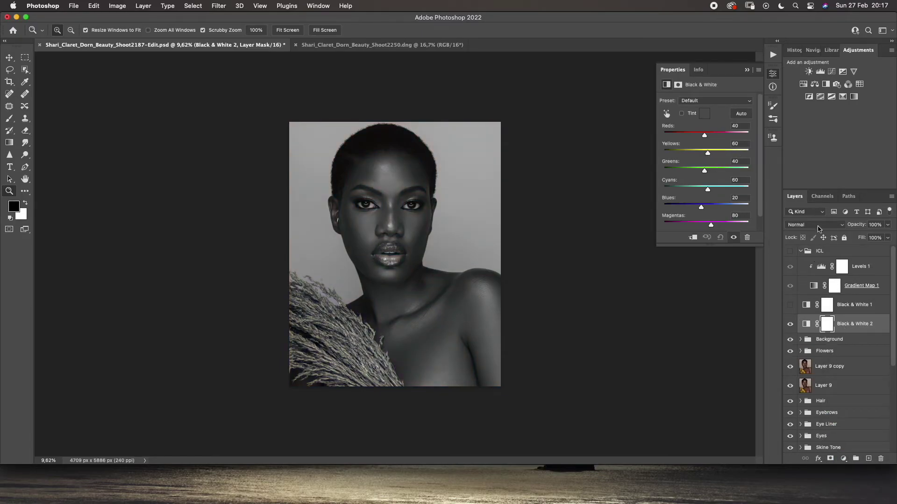
pyautogui.click(818, 225)
pyautogui.click(821, 248)
pyautogui.click(887, 225)
pyautogui.click(850, 236)
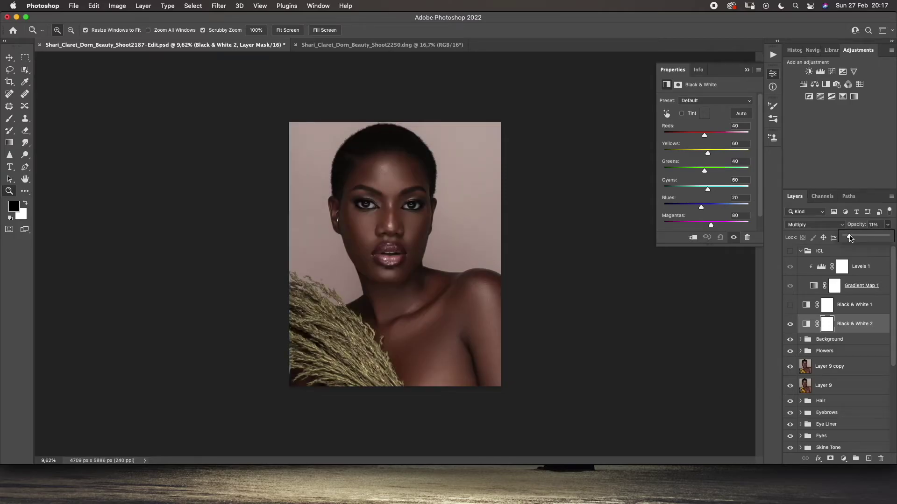
# Step: Add a Photo Filter adjustment layer, choose a cooler filter preset and reduce the layer's opacity
pyautogui.click(843, 458)
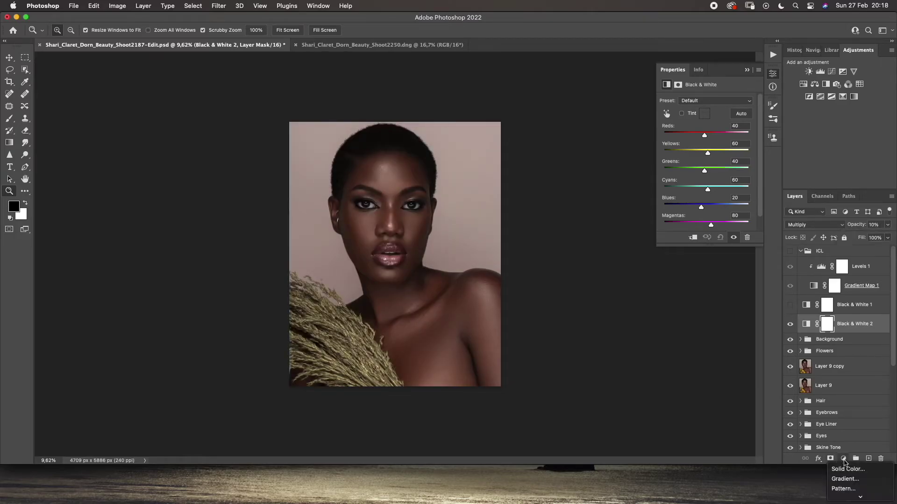
pyautogui.click(847, 423)
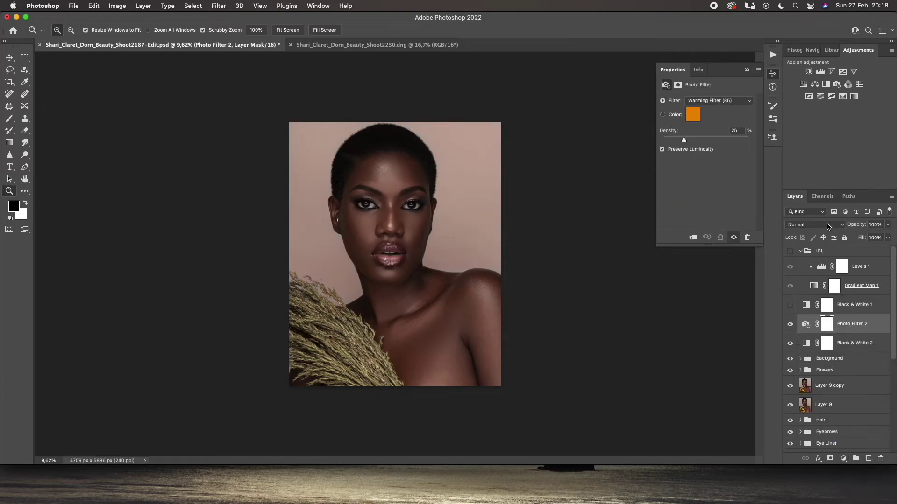
pyautogui.click(719, 101)
pyautogui.click(710, 135)
pyautogui.click(887, 225)
pyautogui.moveTo(855, 237); pyautogui.dragTo(850, 239)
# Step: Add a Selective Color adjustment layer and set the Cyan value of the Reds to 0%
pyautogui.click(843, 459)
pyautogui.click(843, 487)
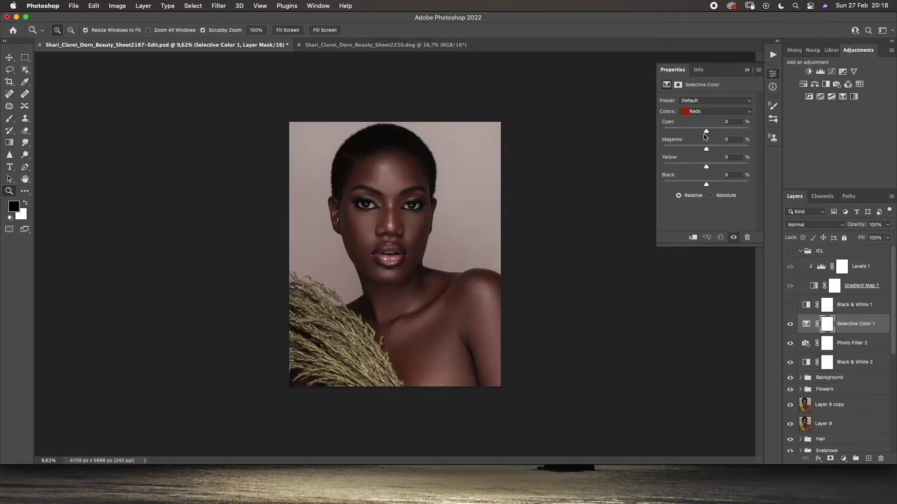
pyautogui.moveTo(706, 133); pyautogui.dragTo(707, 133)
pyautogui.click(733, 122)
pyautogui.write('0')
# Step: Group the Black & White 2, Photo Filter 2 and Selective Color 1 layers
pyautogui.click(845, 361)
pyautogui.keyDown('shift'); pyautogui.click(848, 343); pyautogui.keyUp('shift')
pyautogui.keyDown('shift'); pyautogui.click(849, 327); pyautogui.keyUp('shift')
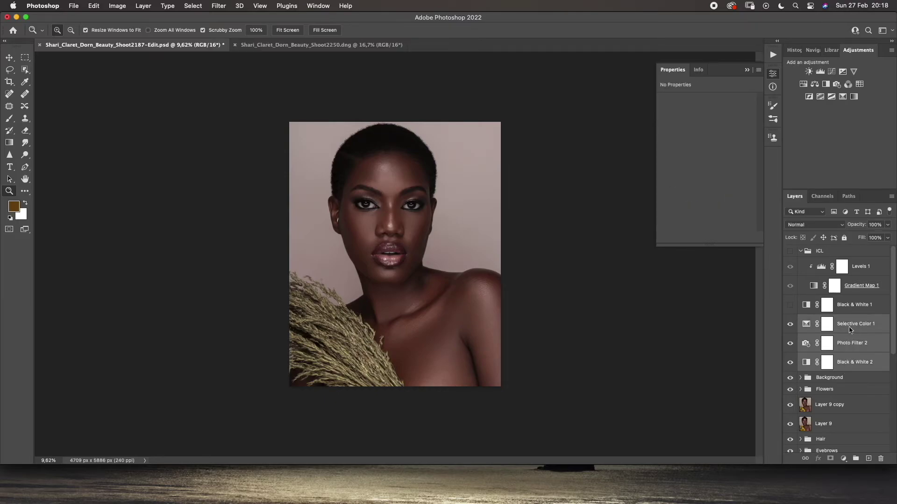
pyautogui.press('super+g')
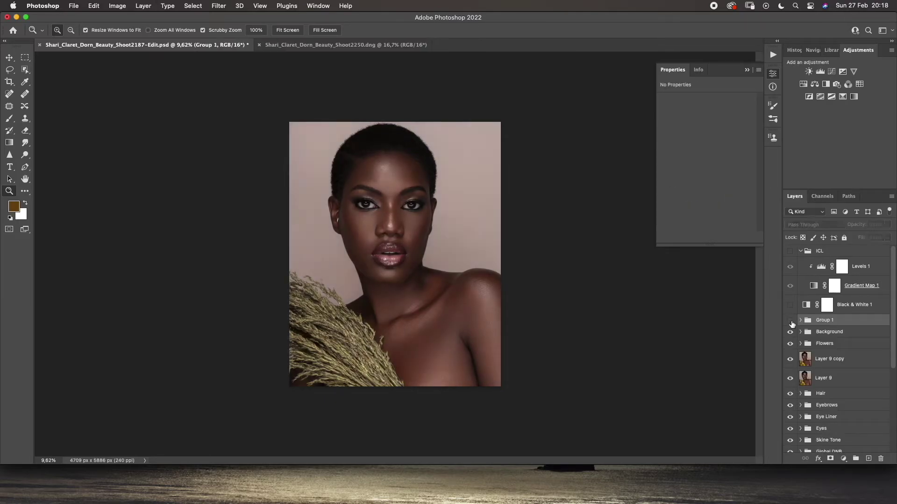
# Step: Add a Levels adjustment above Selective Color 1 inside the group, with the black input at 1 and the white input at 241
pyautogui.click(800, 320)
pyautogui.click(853, 335)
pyautogui.click(843, 458)
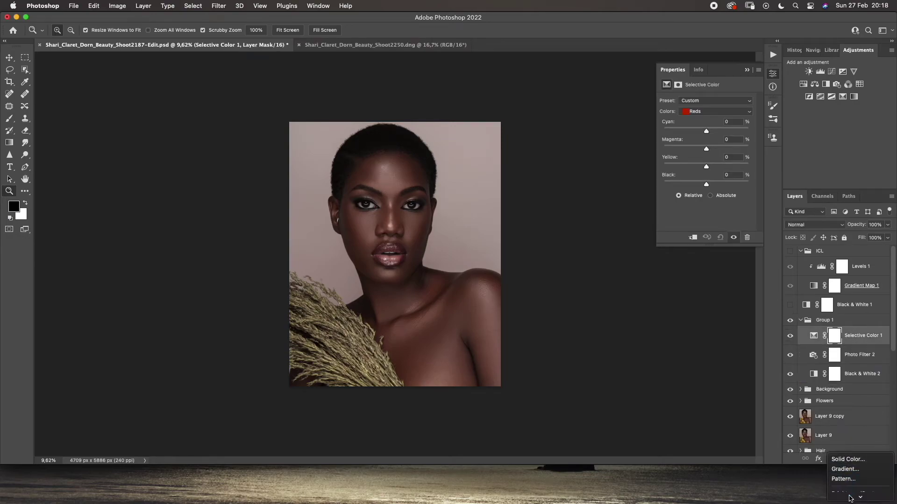
pyautogui.click(850, 403)
pyautogui.moveTo(750, 170); pyautogui.dragTo(748, 169)
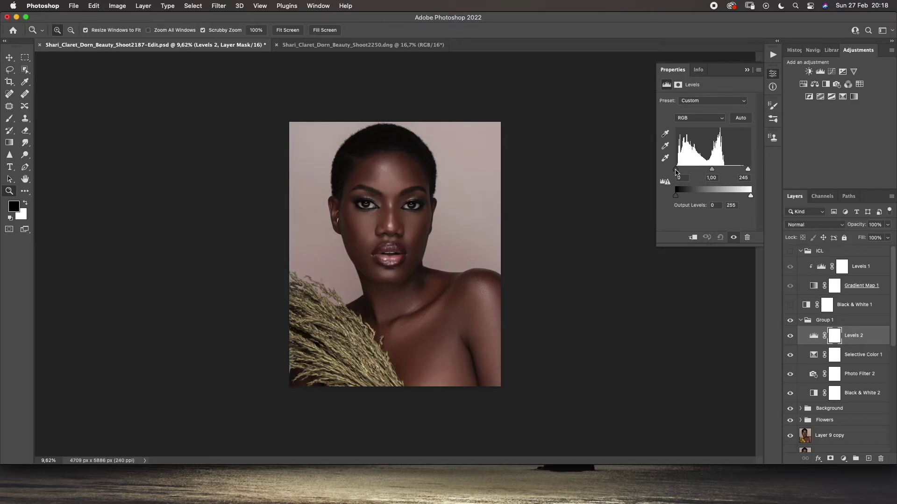
pyautogui.doubleClick(687, 178)
pyautogui.moveTo(747, 169); pyautogui.dragTo(747, 171)
pyautogui.moveTo(367, 216); pyautogui.dragTo(365, 225)
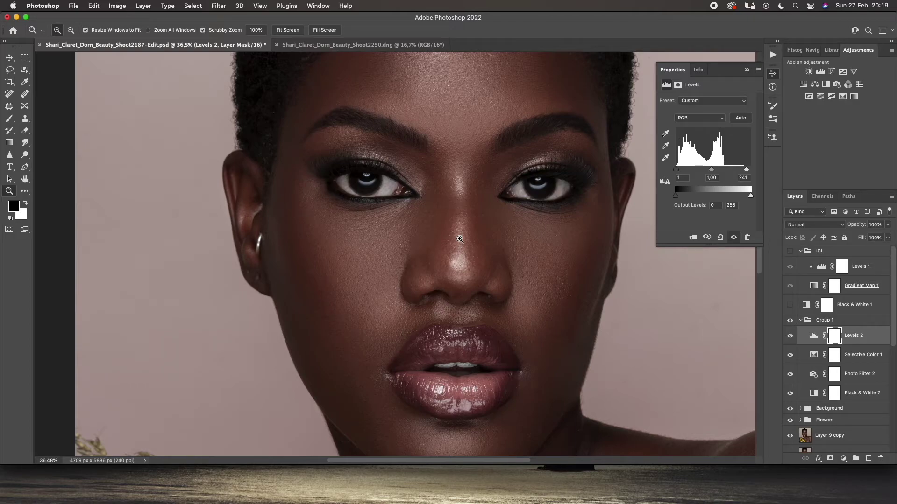
pyautogui.press('super+0')
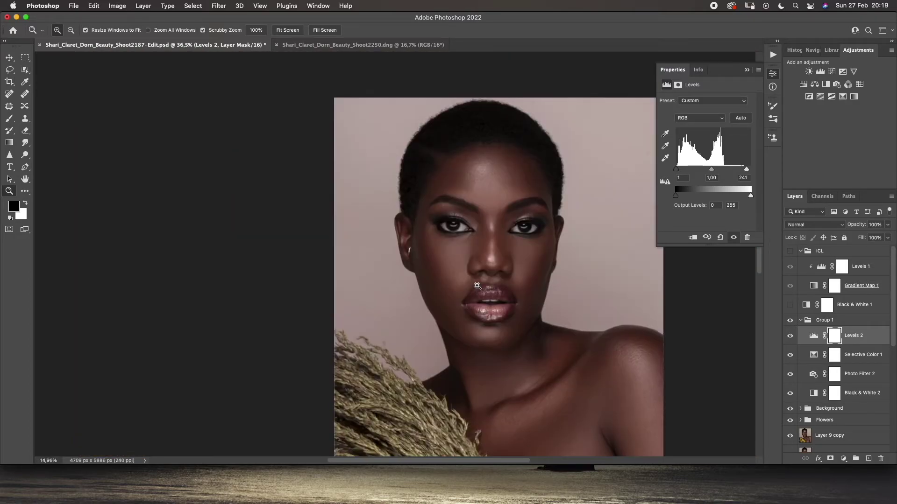
# Step: Add a Curves adjustment above Levels 2 with a midtone point at input 126, output 133 and a shadow point at input 63, output 66
pyautogui.click(801, 321)
pyautogui.click(800, 321)
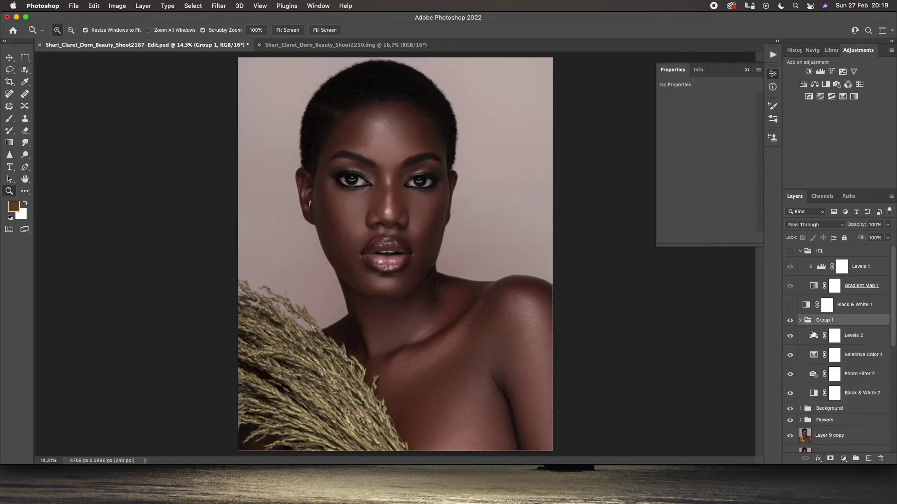
pyautogui.click(848, 343)
pyautogui.click(843, 458)
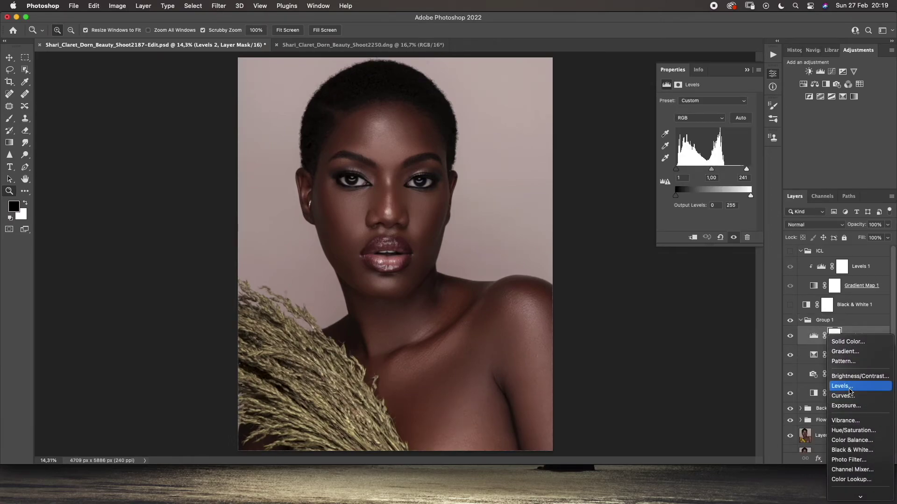
pyautogui.click(843, 392)
pyautogui.moveTo(717, 157); pyautogui.dragTo(698, 171)
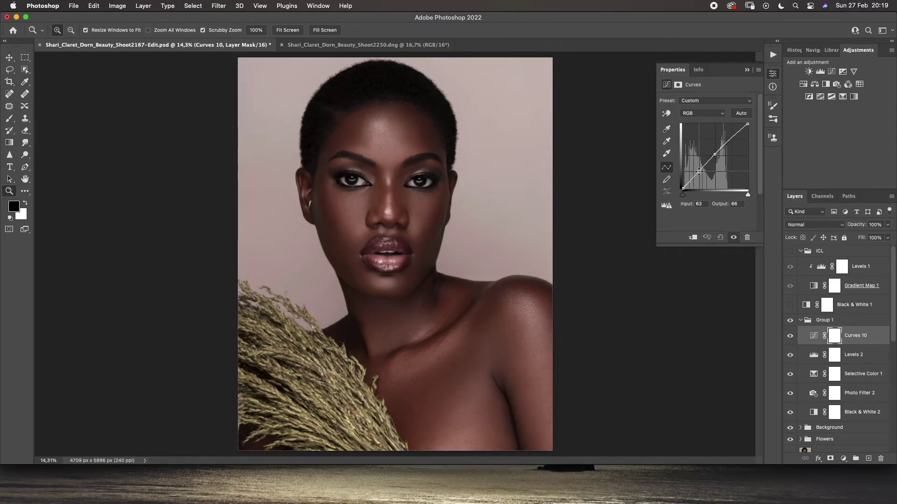
pyautogui.click(715, 155)
# Step: Toggle the visibility of the Curves 10 layer and of Group 1 to compare their effect on the portrait
pyautogui.click(790, 336)
pyautogui.click(791, 336)
pyautogui.click(791, 335)
pyautogui.click(791, 336)
pyautogui.click(800, 323)
pyautogui.click(791, 321)
pyautogui.click(791, 322)
pyautogui.click(791, 322)
pyautogui.click(790, 321)
pyautogui.click(834, 337)
pyautogui.click(716, 154)
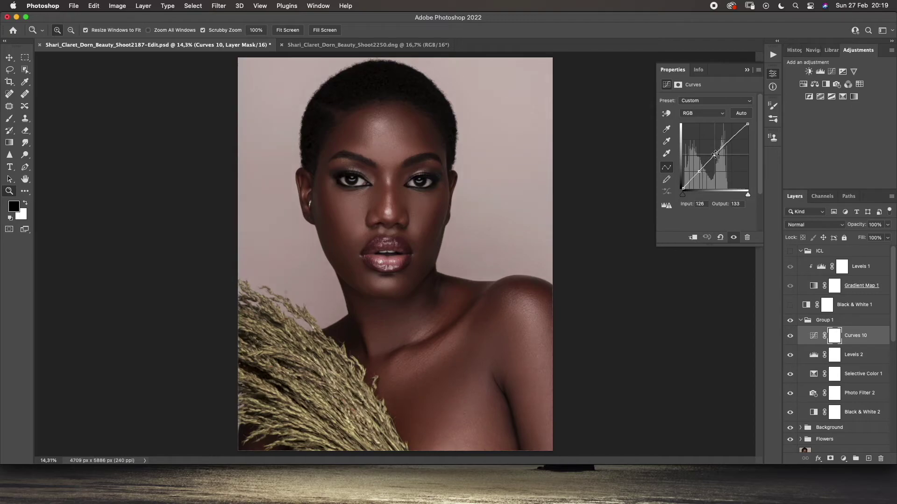
# Step: Compare the retouched portrait with the original by showing Layer 1 alone and restoring all the other layers
pyautogui.click(799, 320)
pyautogui.moveTo(313, 268); pyautogui.dragTo(238, 261)
pyautogui.moveTo(389, 254); pyautogui.dragTo(418, 255)
pyautogui.scroll(-10, 822, 369)
pyautogui.click(816, 428)
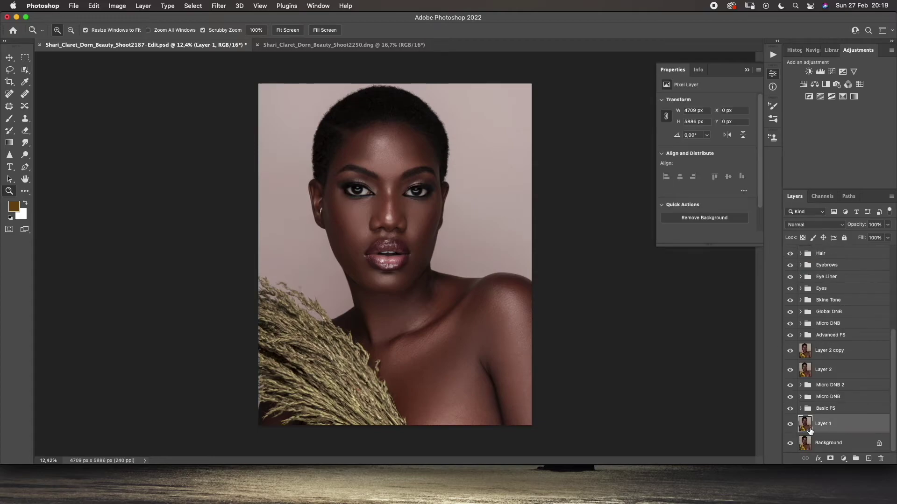
pyautogui.keyDown('alt'); pyautogui.click(790, 425); pyautogui.keyUp('alt')
pyautogui.keyDown('alt'); pyautogui.click(791, 425); pyautogui.keyUp('alt')
pyautogui.keyDown('alt'); pyautogui.click(790, 425); pyautogui.keyUp('alt')
pyautogui.keyDown('alt'); pyautogui.click(790, 424); pyautogui.keyUp('alt')
pyautogui.keyDown('alt'); pyautogui.click(790, 425); pyautogui.keyUp('alt')
pyautogui.keyDown('alt'); pyautogui.click(790, 425); pyautogui.keyUp('alt')
pyautogui.keyDown('alt'); pyautogui.click(790, 425); pyautogui.keyUp('alt')
pyautogui.keyDown('alt'); pyautogui.click(790, 425); pyautogui.keyUp('alt')
pyautogui.scroll(10, 828, 326)
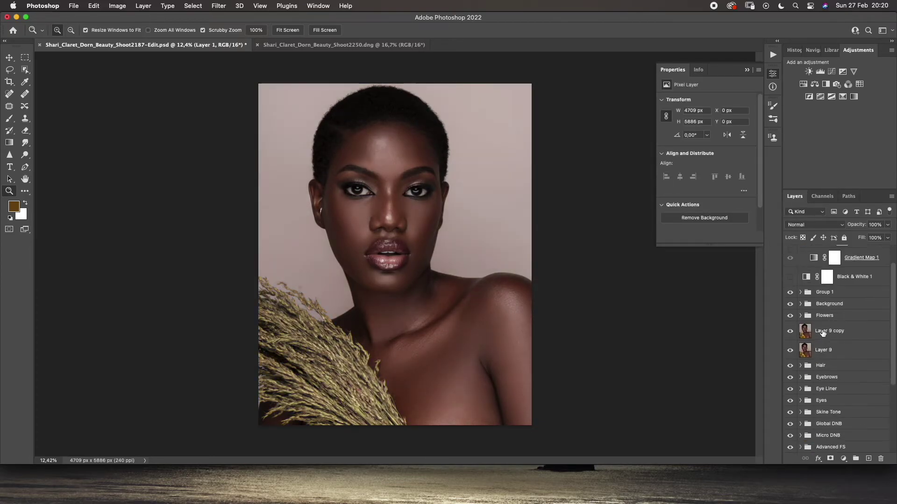
# Step: Expand Group 1 and select its Curves 10 layer
pyautogui.doubleClick(808, 320)
pyautogui.scroll(-2, 850, 374)
pyautogui.click(858, 384)
pyautogui.click(856, 309)
pyautogui.click(844, 459)
pyautogui.click(846, 486)
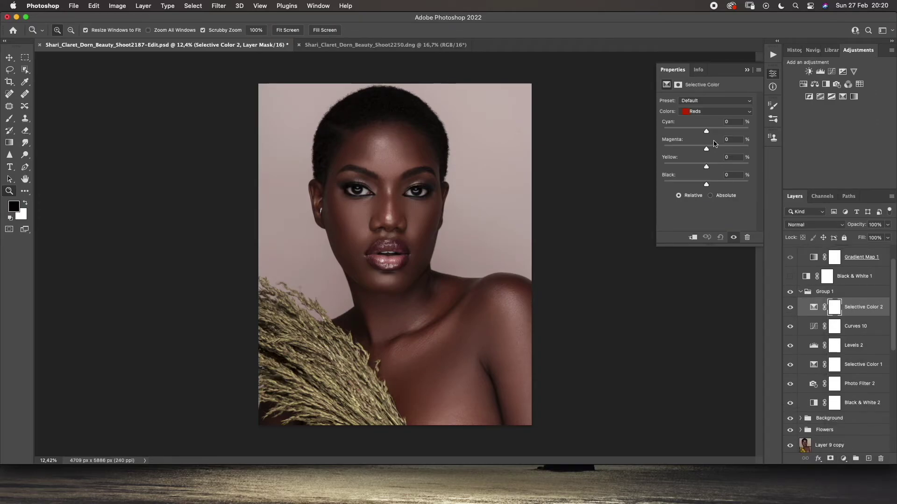
pyautogui.press('super+z')
# Step: Add a Hue/Saturation adjustment above Curves 10 and set the Saturation of the Reds to -10
pyautogui.click(844, 459)
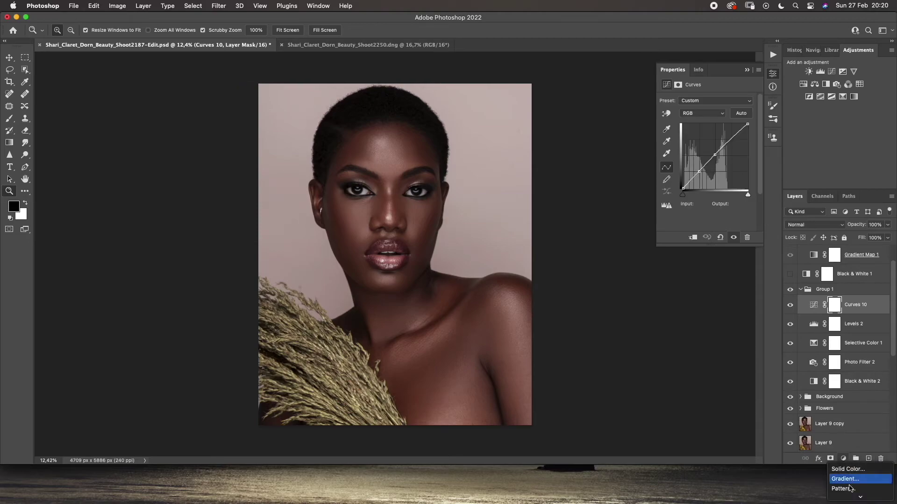
pyautogui.click(853, 469)
pyautogui.click(710, 113)
pyautogui.click(703, 122)
pyautogui.moveTo(704, 156); pyautogui.dragTo(702, 156)
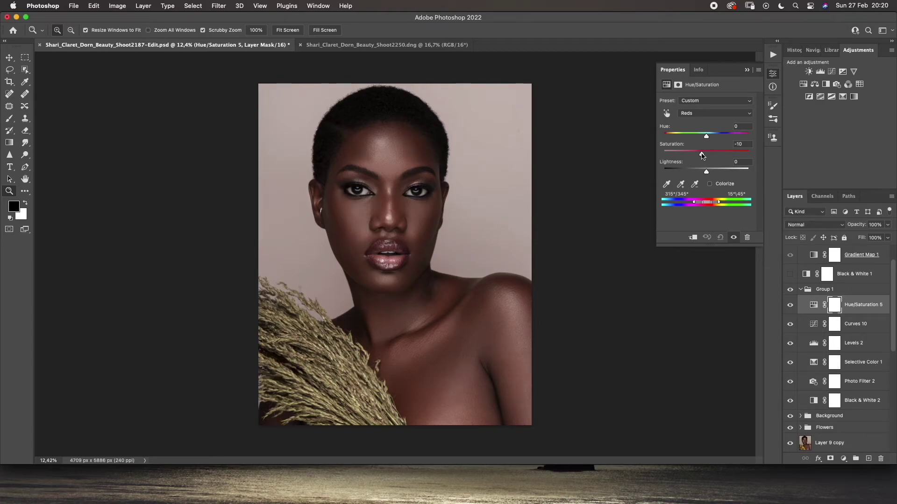
# Step: Collapse Group 1 and compare the updated grading with the original by isolating Layer 1
pyautogui.click(801, 289)
pyautogui.click(790, 290)
pyautogui.scroll(-5, 822, 355)
pyautogui.click(805, 429)
pyautogui.keyDown('alt'); pyautogui.click(789, 425); pyautogui.keyUp('alt')
pyautogui.keyDown('alt'); pyautogui.click(789, 426); pyautogui.keyUp('alt')
pyautogui.keyDown('alt'); pyautogui.click(790, 426); pyautogui.keyUp('alt')
pyautogui.keyDown('alt'); pyautogui.click(789, 426); pyautogui.keyUp('alt')
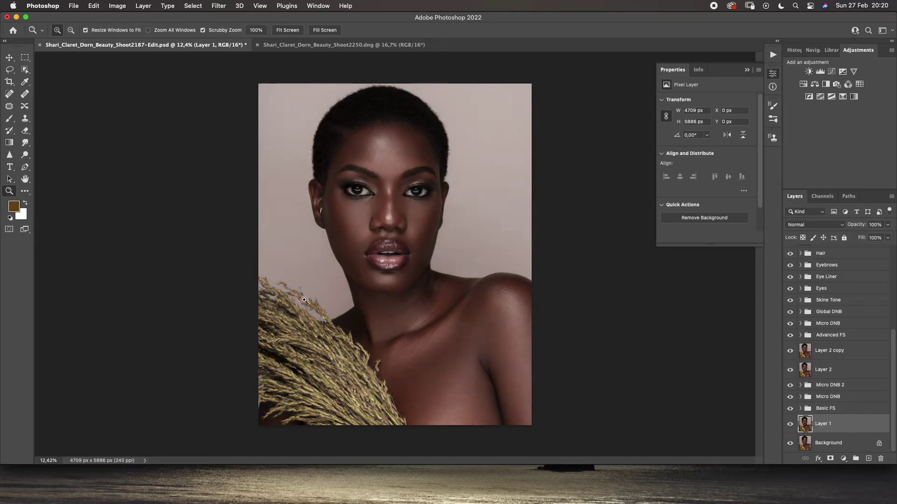
pyautogui.scroll(5, 837, 328)
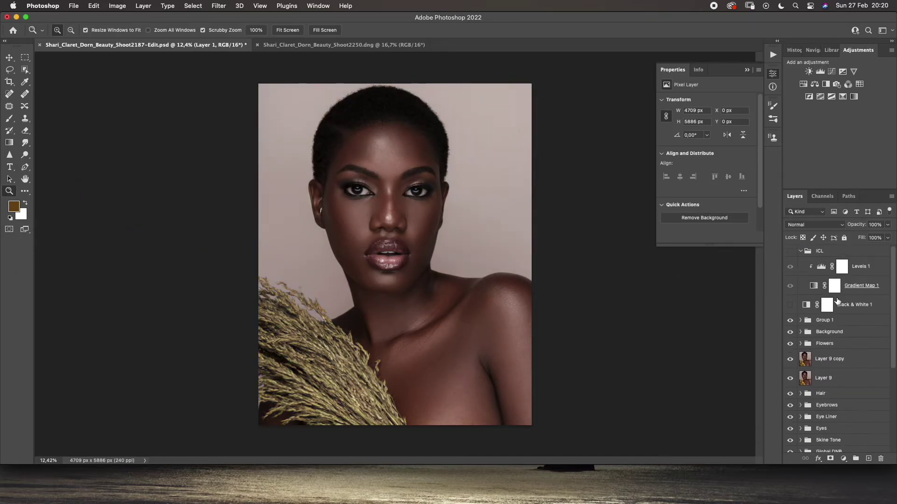
pyautogui.click(837, 363)
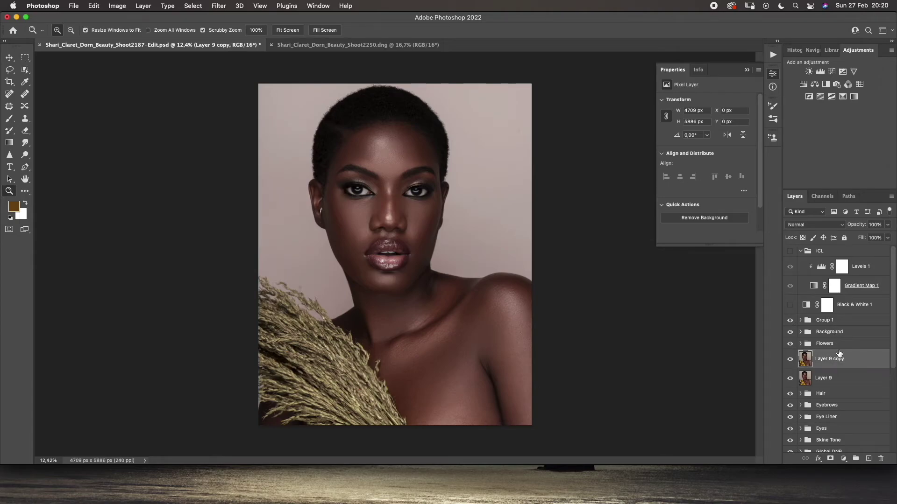
pyautogui.press('j')
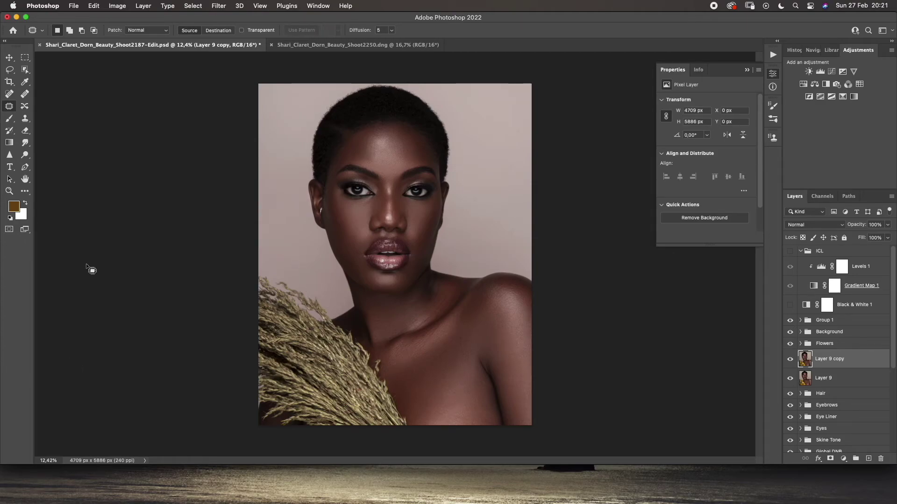
# Step: Add a Gradient Map adjustment above Group 1 using the black-to-orange preset from the Photographic Toning gradients
pyautogui.click(832, 323)
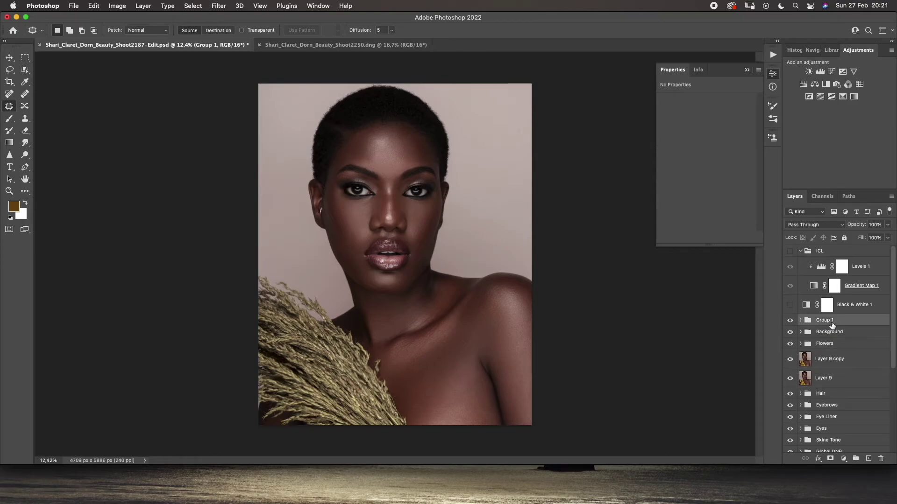
pyautogui.click(9, 143)
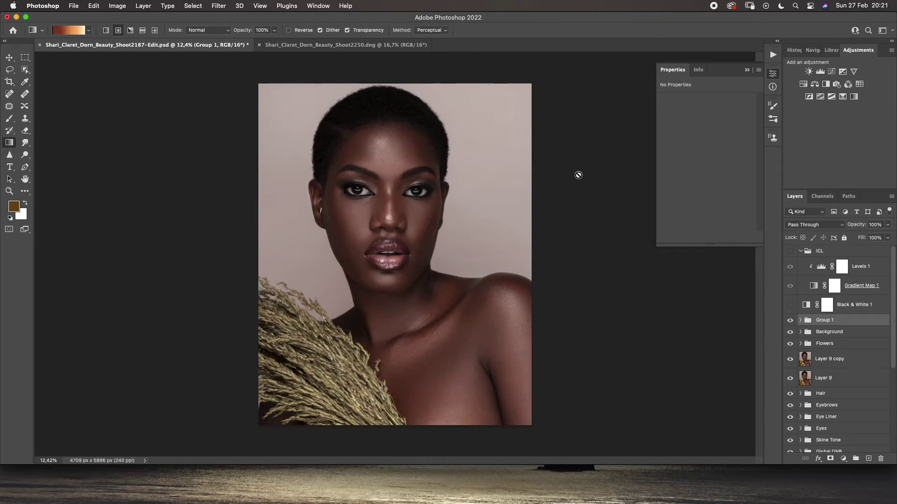
pyautogui.click(854, 97)
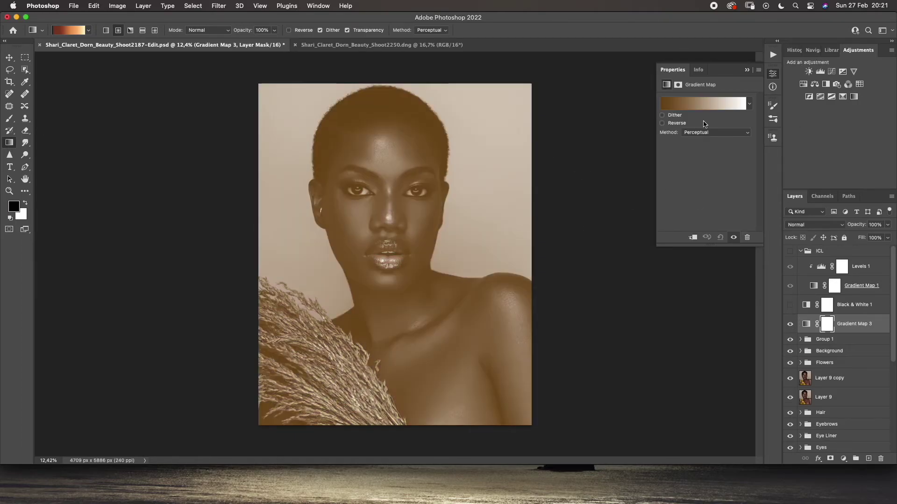
pyautogui.click(704, 104)
pyautogui.scroll(-5, 551, 275)
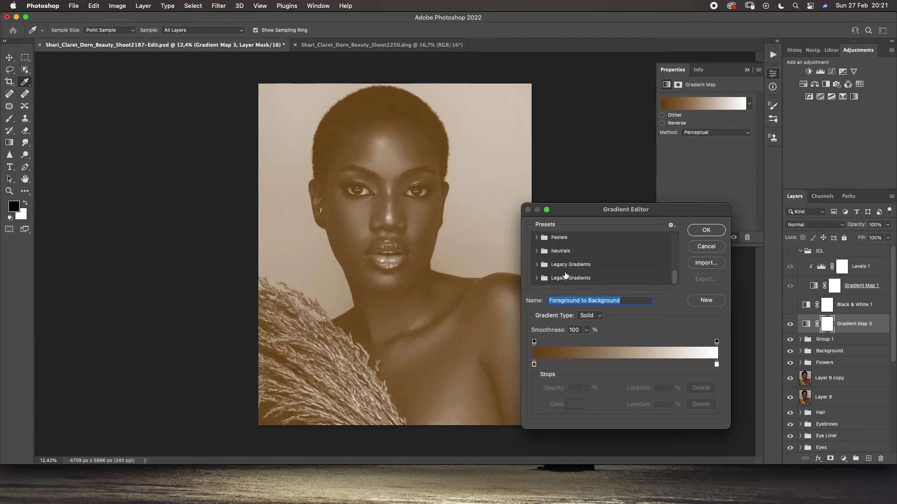
pyautogui.click(552, 279)
pyautogui.click(536, 279)
pyautogui.scroll(-5, 560, 262)
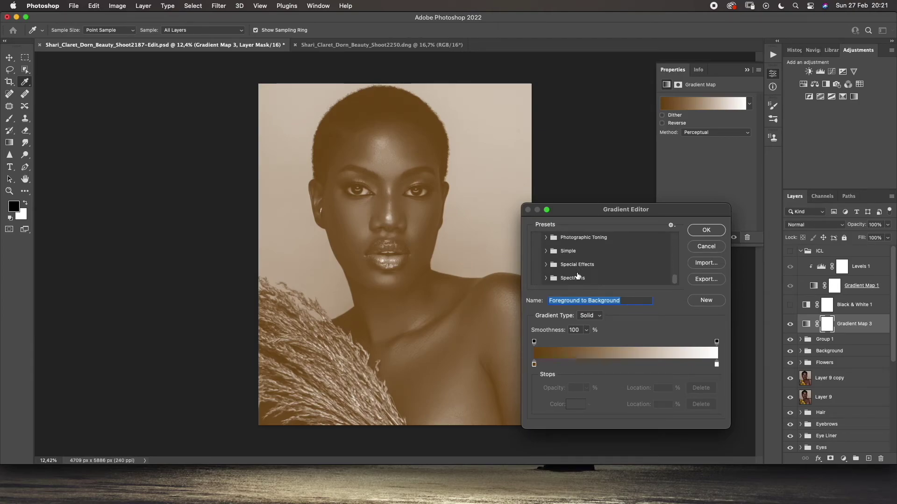
pyautogui.click(546, 238)
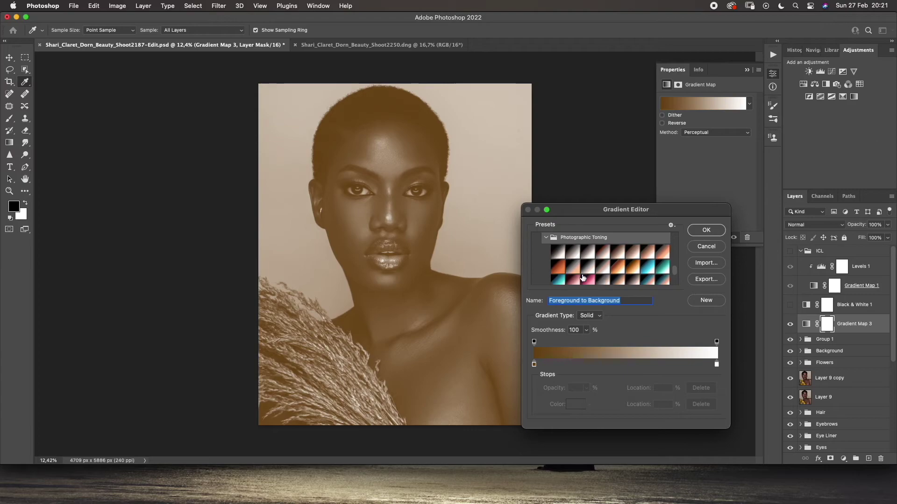
pyautogui.click(562, 270)
pyautogui.click(706, 229)
# Step: Set the Gradient Map 3 layer to Soft Light at 9% opacity and move it to the top of Group 1
pyautogui.click(815, 224)
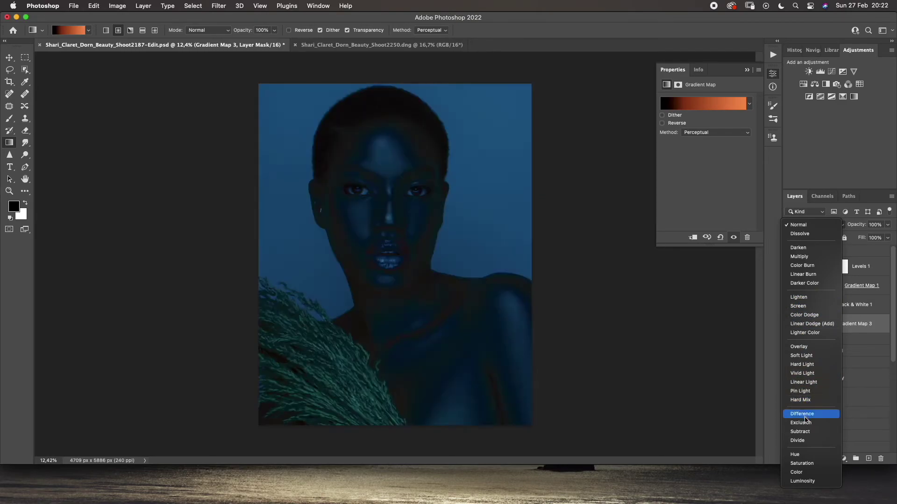
pyautogui.click(802, 356)
pyautogui.moveTo(856, 325); pyautogui.dragTo(842, 340)
pyautogui.moveTo(887, 225); pyautogui.dragTo(849, 239)
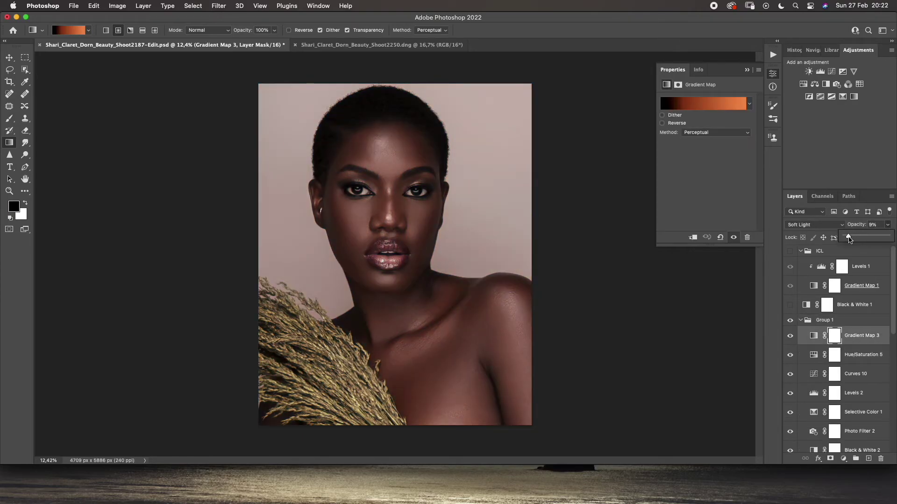
# Step: Toggle the Gradient Map 3 layer's visibility to examine its warming effect
pyautogui.click(790, 337)
pyautogui.click(790, 336)
pyautogui.click(790, 336)
pyautogui.click(790, 336)
pyautogui.click(791, 336)
pyautogui.click(790, 336)
pyautogui.click(888, 225)
# Step: Collapse Group 1 and check the graded portrait against Layer 1 at the bottom of the layer stack
pyautogui.click(818, 320)
pyautogui.click(801, 321)
pyautogui.scroll(-5, 802, 325)
pyautogui.click(818, 423)
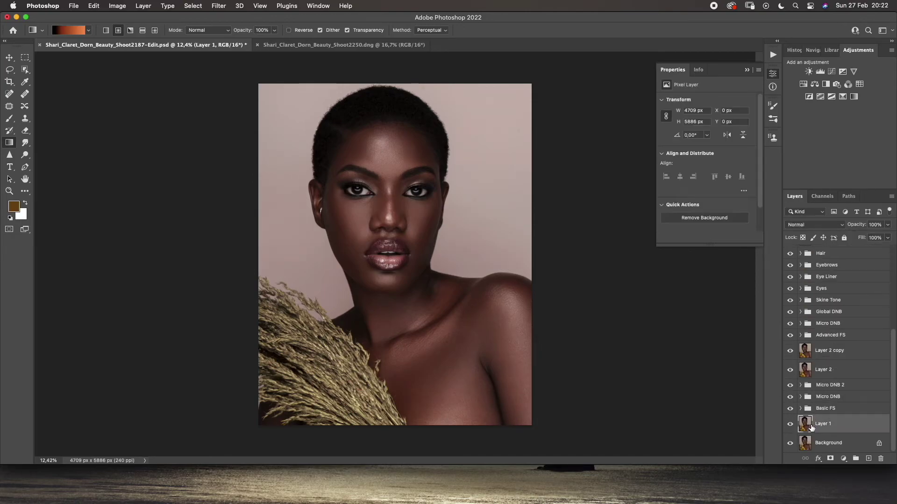
pyautogui.click(790, 424)
pyautogui.click(790, 424)
pyautogui.click(789, 424)
pyautogui.click(789, 424)
pyautogui.scroll(3, 825, 384)
pyautogui.scroll(2, 824, 384)
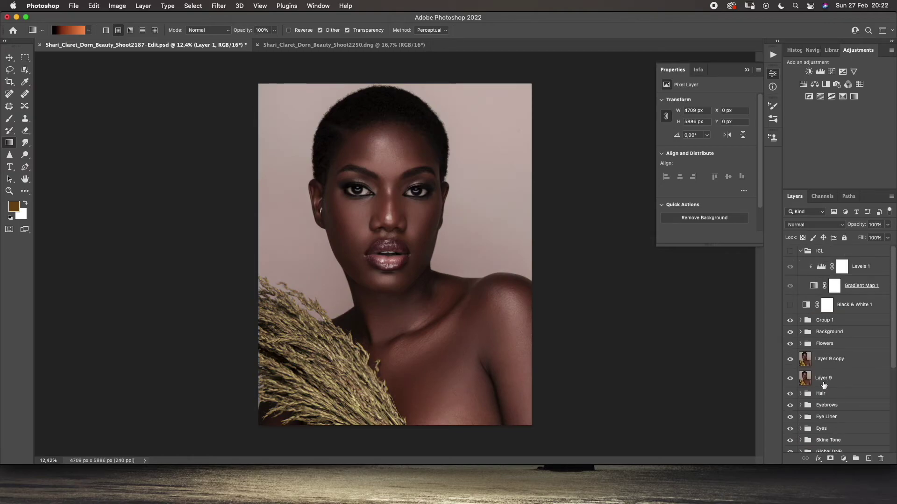
# Step: Invert the Gradient Map 3 layer mask to black
pyautogui.click(802, 321)
pyautogui.click(835, 336)
pyautogui.press('super+i')
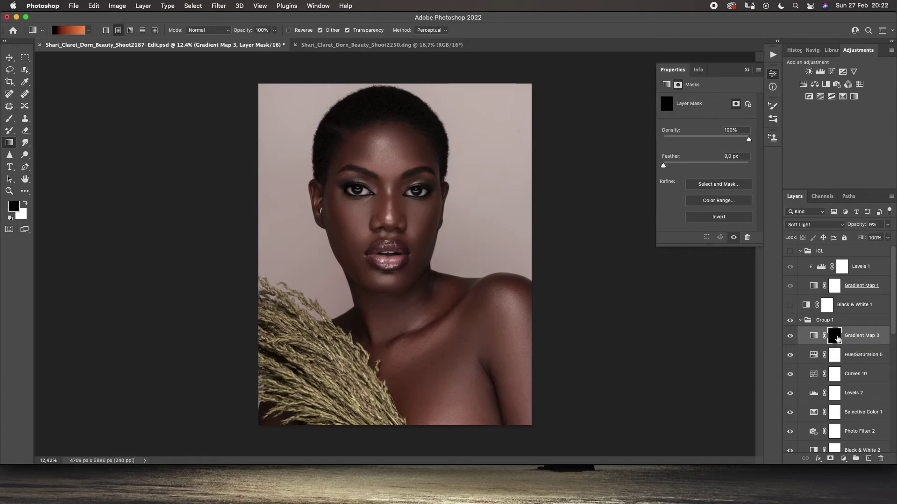
# Step: Paint white over the shoulder and chest on the Gradient Map 3 mask with an enlarged brush at 100% opacity
pyautogui.click(9, 118)
pyautogui.click(213, 31)
pyautogui.moveTo(213, 41); pyautogui.dragTo(237, 41)
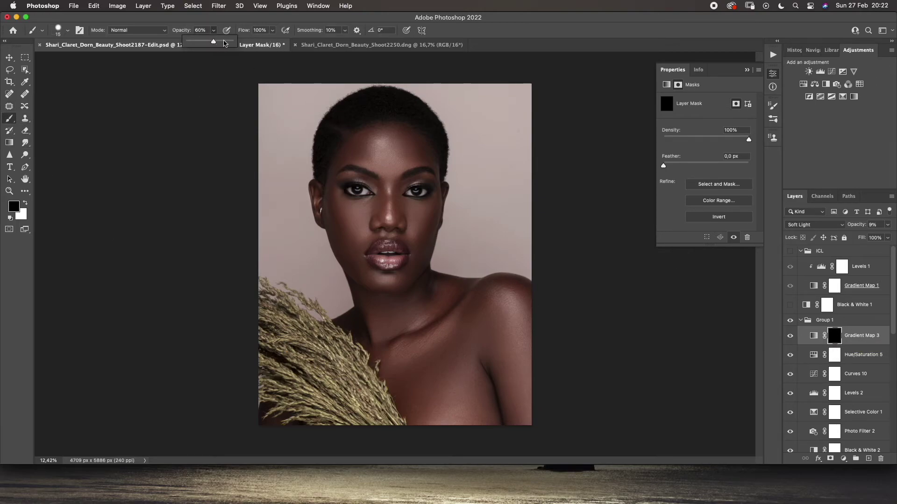
pyautogui.click(25, 203)
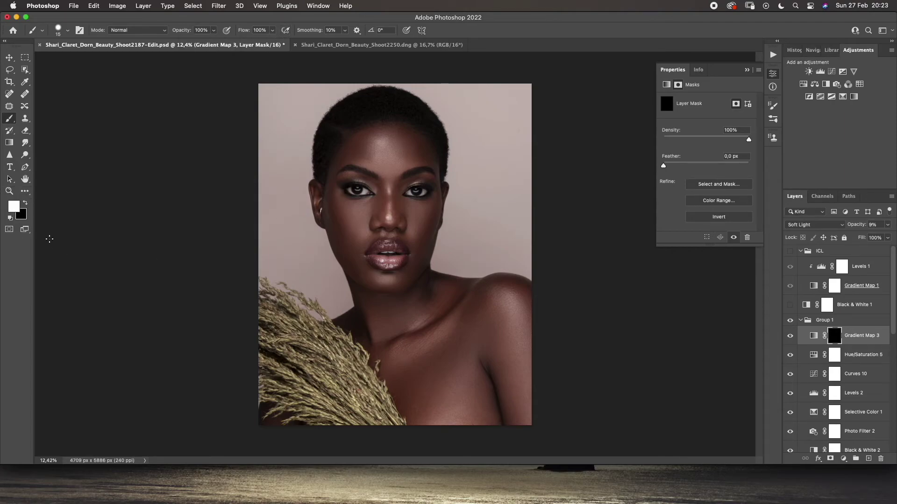
pyautogui.press(']')
pyautogui.press(']')
pyautogui.press(']')
pyautogui.press(']')
pyautogui.press(']')
pyautogui.press(']')
pyautogui.press(']')
pyautogui.press(']')
pyautogui.press(']')
pyautogui.press(']')
pyautogui.press(']')
pyautogui.press(']')
pyautogui.press(']')
pyautogui.press(']')
pyautogui.press(']')
pyautogui.press(']')
pyautogui.press(']')
pyautogui.press(']')
pyautogui.moveTo(522, 401); pyautogui.dragTo(480, 354)
# Step: Paint white over the face, neck, cheeks and forehead on the Gradient Map 3 mask, adjusting the brush size to each area
pyautogui.press('[')
pyautogui.press('[')
pyautogui.press('[')
pyautogui.press('[')
pyautogui.press('[')
pyautogui.press('[')
pyautogui.moveTo(362, 213)
pyautogui.mouseDown()
pyautogui.moveTo(341, 221)
pyautogui.moveTo(377, 311)
pyautogui.moveTo(392, 291)
pyautogui.mouseUp()
pyautogui.press(']')
pyautogui.press(']')
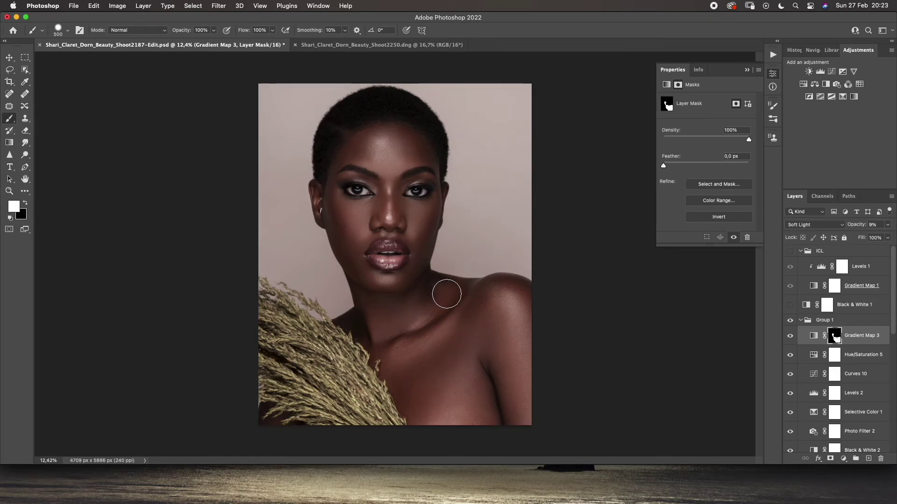
pyautogui.moveTo(372, 276)
pyautogui.mouseDown()
pyautogui.moveTo(358, 231)
pyautogui.moveTo(382, 219)
pyautogui.moveTo(413, 232)
pyautogui.moveTo(414, 218)
pyautogui.moveTo(388, 205)
pyautogui.mouseUp()
pyautogui.press('[')
pyautogui.press('[')
pyautogui.press('[')
pyautogui.press('[')
pyautogui.press('[')
pyautogui.press('[')
pyautogui.press('[')
pyautogui.moveTo(355, 227)
pyautogui.mouseDown()
pyautogui.moveTo(336, 214)
pyautogui.moveTo(350, 252)
pyautogui.moveTo(332, 216)
pyautogui.moveTo(340, 239)
pyautogui.mouseUp()
pyautogui.press(']')
pyautogui.moveTo(390, 164)
pyautogui.mouseDown()
pyautogui.moveTo(371, 161)
pyautogui.moveTo(376, 144)
pyautogui.moveTo(395, 143)
pyautogui.moveTo(392, 137)
pyautogui.moveTo(397, 160)
pyautogui.moveTo(419, 151)
pyautogui.moveTo(387, 158)
pyautogui.moveTo(387, 181)
pyautogui.moveTo(357, 150)
pyautogui.moveTo(381, 138)
pyautogui.moveTo(390, 150)
pyautogui.moveTo(385, 206)
pyautogui.moveTo(349, 216)
pyautogui.moveTo(378, 229)
pyautogui.moveTo(394, 213)
pyautogui.moveTo(409, 219)
pyautogui.moveTo(417, 234)
pyautogui.moveTo(368, 236)
pyautogui.moveTo(413, 239)
pyautogui.moveTo(424, 254)
pyautogui.moveTo(400, 271)
pyautogui.moveTo(339, 222)
pyautogui.moveTo(342, 208)
pyautogui.moveTo(345, 220)
pyautogui.moveTo(388, 205)
pyautogui.moveTo(380, 175)
pyautogui.moveTo(347, 166)
pyautogui.moveTo(389, 174)
pyautogui.moveTo(415, 167)
pyautogui.moveTo(400, 173)
pyautogui.moveTo(421, 151)
pyautogui.moveTo(389, 133)
pyautogui.mouseUp()
pyautogui.press('[')
pyautogui.press('[')
pyautogui.press('[')
pyautogui.press(']')
pyautogui.press(']')
pyautogui.press(']')
pyautogui.press(']')
# Step: Refine the Gradient Map 3 mask edge around the jaw with a black 125 px brush and check the whole portrait
pyautogui.press('x')
pyautogui.press('[')
pyautogui.press('[')
pyautogui.press('[')
pyautogui.press('[')
pyautogui.press('[')
pyautogui.press('[')
pyautogui.press('[')
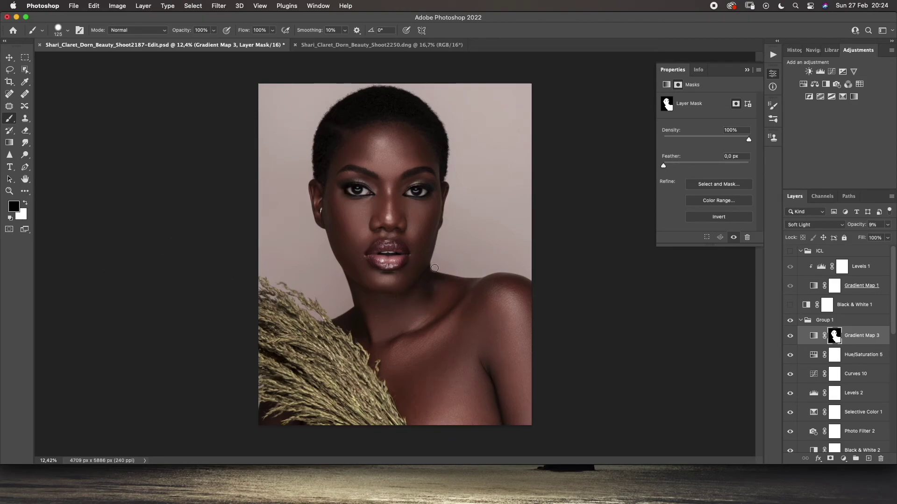
pyautogui.press('z')
pyautogui.moveTo(459, 242); pyautogui.dragTo(436, 255)
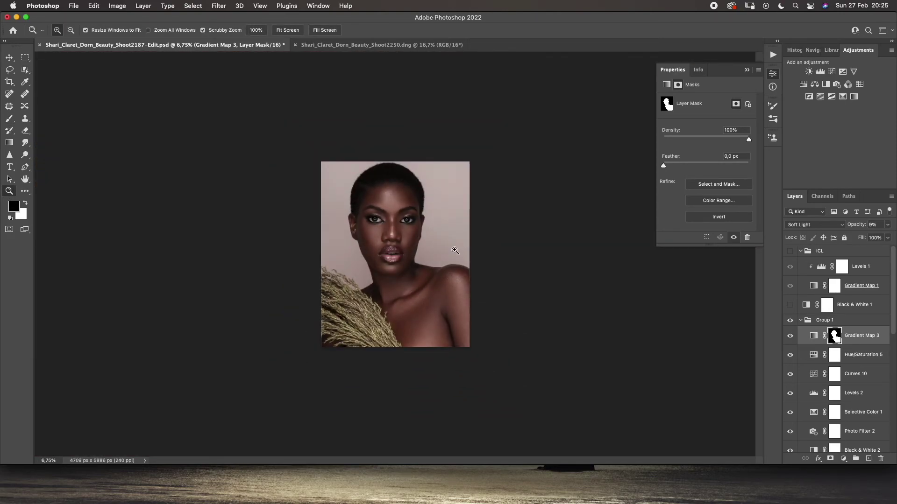
pyautogui.moveTo(455, 250); pyautogui.dragTo(447, 247)
# Step: Switch to a white 200 px brush for touching up the Gradient Map 3 mask and compare the layer's effect
pyautogui.click(26, 203)
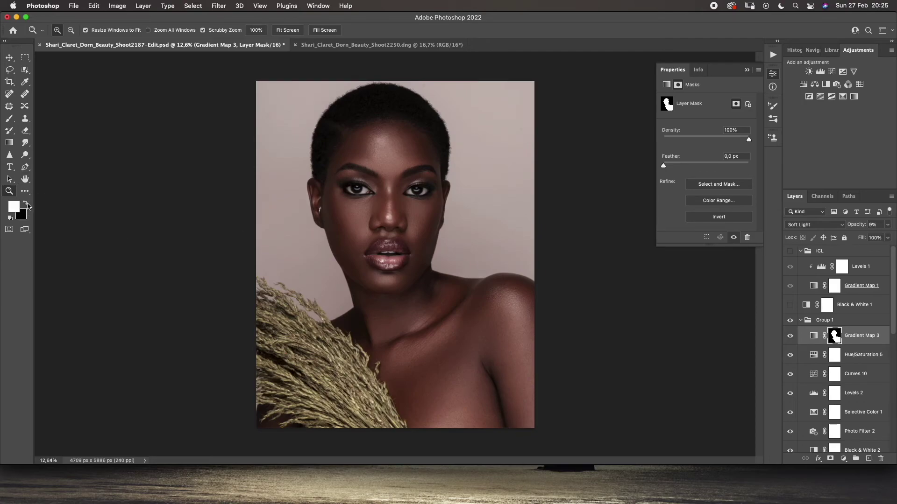
pyautogui.press('b')
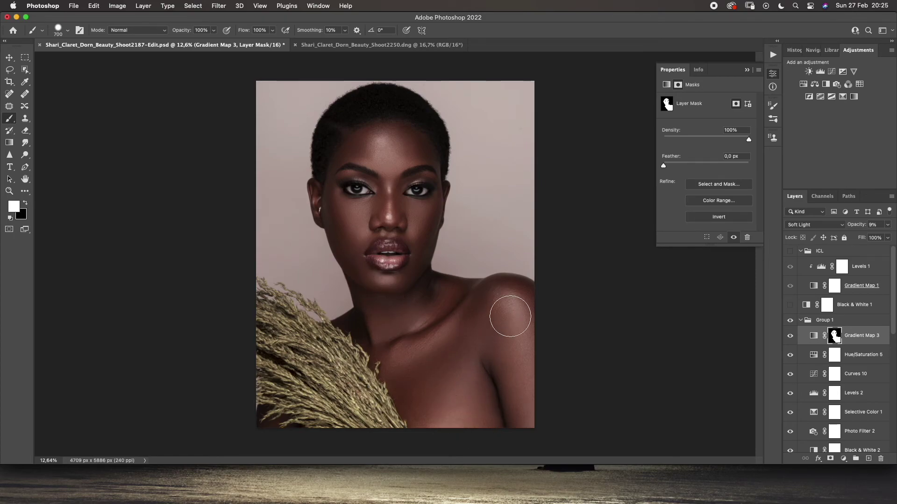
pyautogui.press('[')
pyautogui.press('[')
pyautogui.press('[')
pyautogui.press('[')
pyautogui.press('[')
pyautogui.click(790, 336)
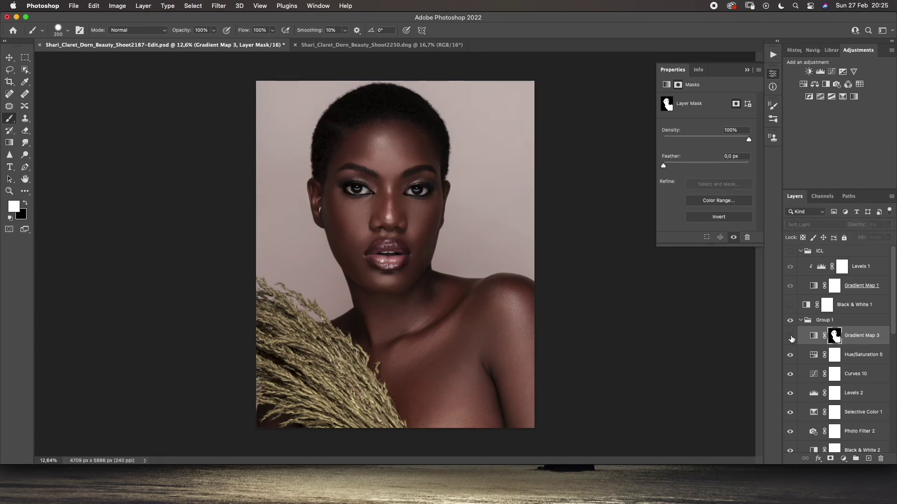
pyautogui.click(790, 335)
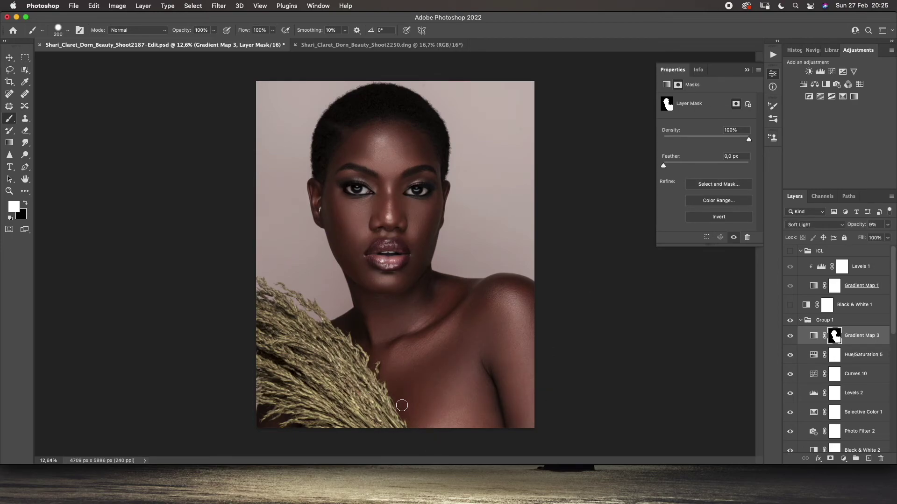
# Step: Compare the portrait with and without Gradient Map 3, leaving the layer visible and its mask selected
pyautogui.click(791, 336)
pyautogui.click(790, 335)
pyautogui.click(791, 335)
pyautogui.click(791, 336)
pyautogui.click(792, 335)
pyautogui.click(798, 334)
pyautogui.click(791, 335)
pyautogui.click(791, 336)
pyautogui.click(791, 336)
pyautogui.click(791, 336)
pyautogui.click(791, 335)
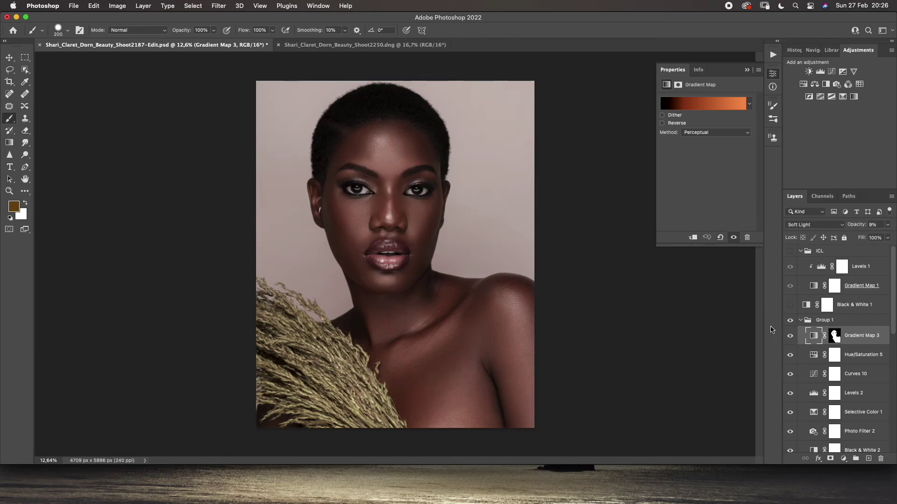
pyautogui.click(835, 335)
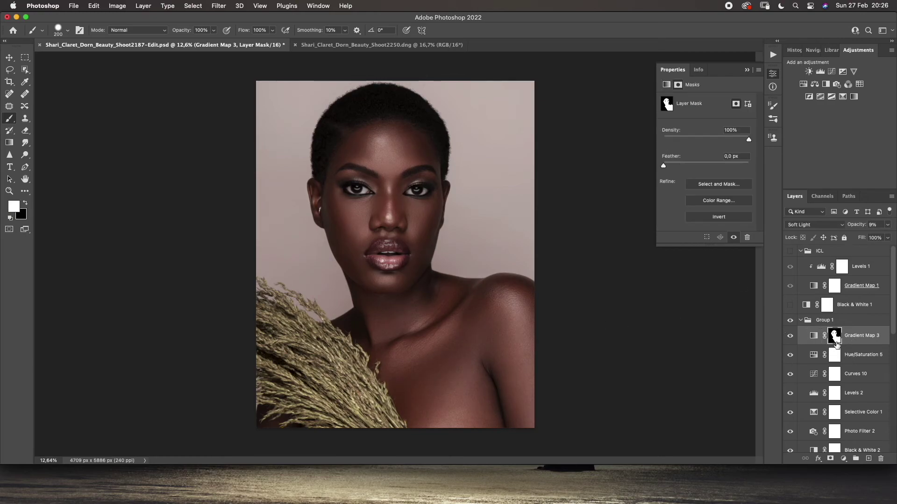
# Step: Add a Levels adjustment above Gradient Map 3 and set its white input level to 249
pyautogui.click(844, 460)
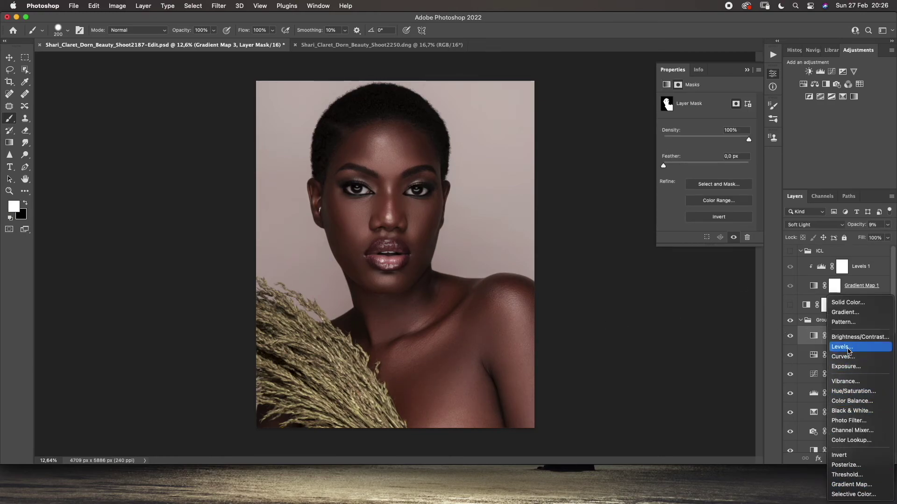
pyautogui.click(860, 344)
pyautogui.moveTo(751, 170); pyautogui.dragTo(747, 171)
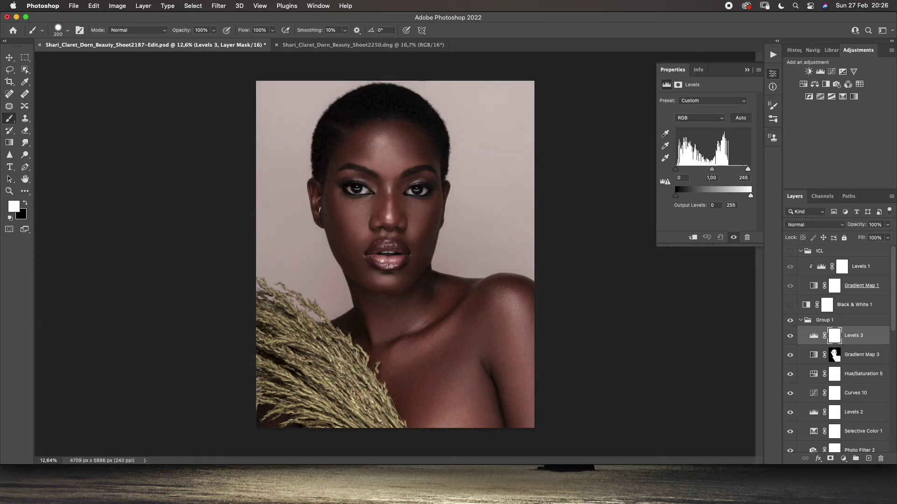
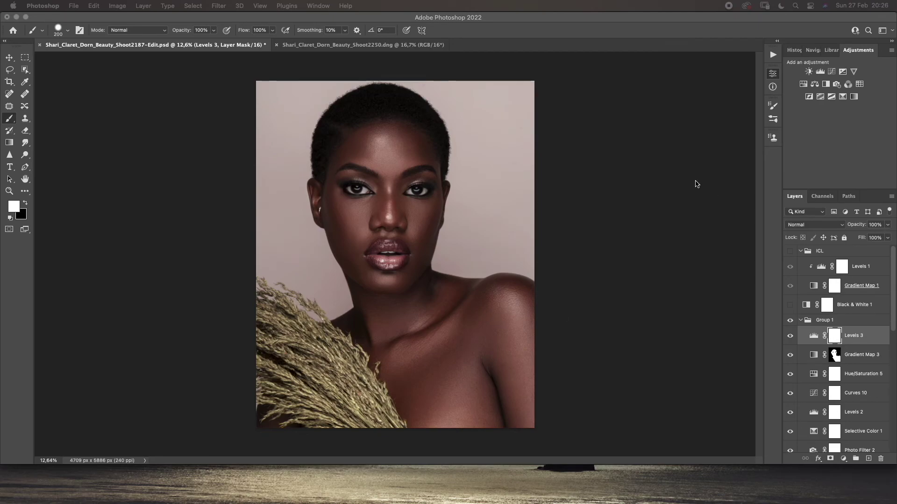
pyautogui.doubleClick(814, 336)
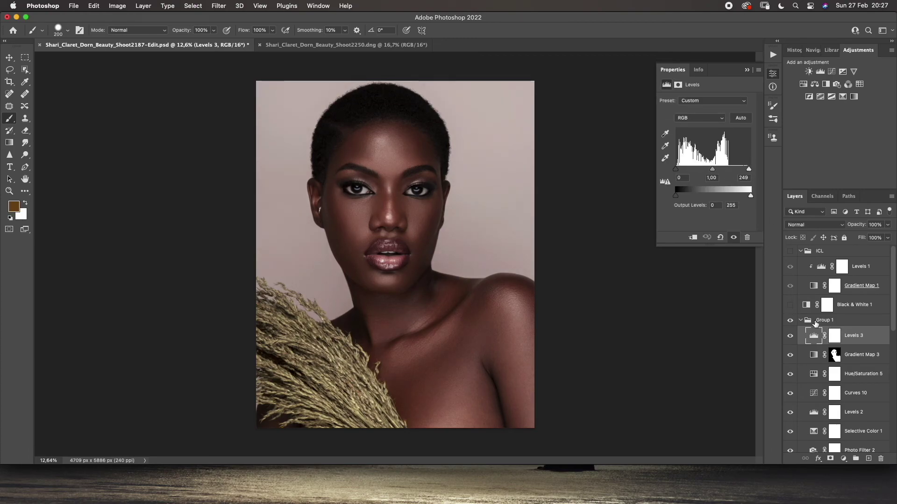
# Step: Collapse Group 1 and rename it Grade
pyautogui.click(815, 320)
pyautogui.click(801, 320)
pyautogui.doubleClick(821, 321)
pyautogui.write('G')
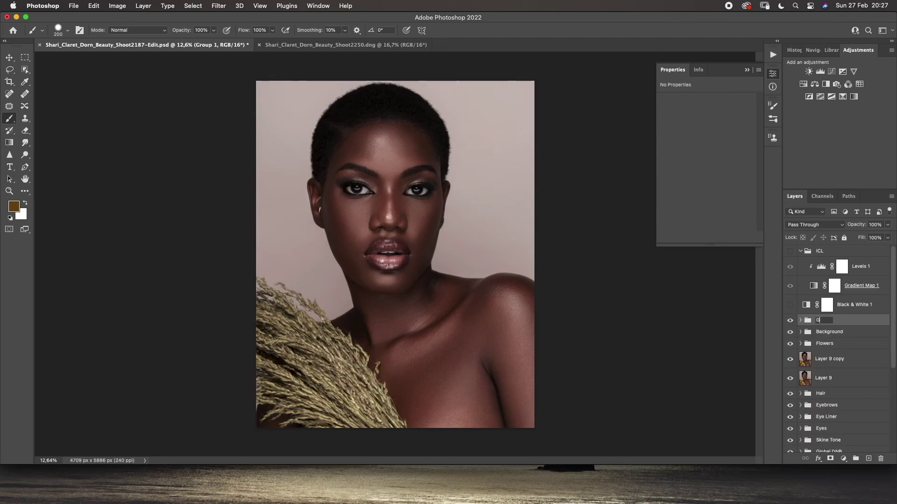
pyautogui.write('rade')
pyautogui.press('Return')
# Step: Compare the finished grade with the untouched portrait by isolating Layer 1 and restoring all layers
pyautogui.scroll(-5, 843, 382)
pyautogui.click(807, 434)
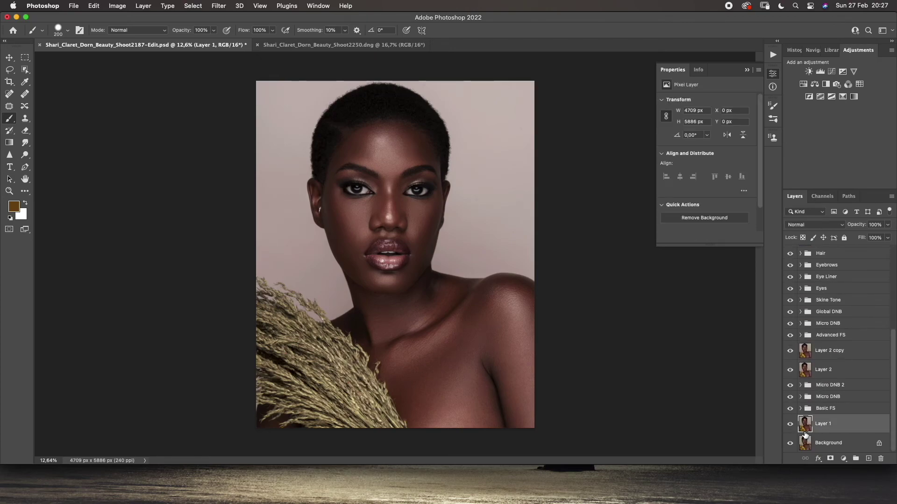
pyautogui.keyDown('alt'); pyautogui.click(790, 424); pyautogui.keyUp('alt')
pyautogui.keyDown('alt'); pyautogui.click(790, 424); pyautogui.keyUp('alt')
pyautogui.scroll(3, 861, 367)
pyautogui.scroll(2, 861, 366)
# Step: Stamp all visible layers into a new layer above the Grade group and duplicate that stamped layer
pyautogui.click(835, 322)
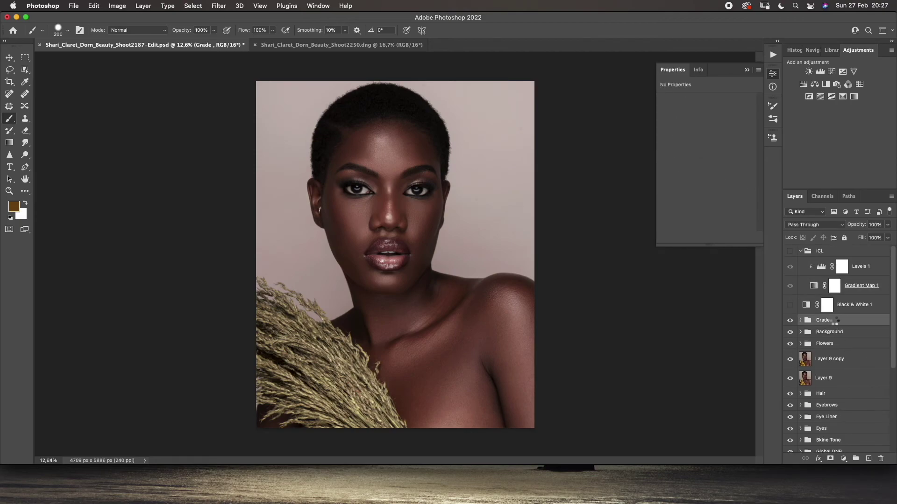
pyautogui.press('super+alt+shift+e')
pyautogui.press('super+alt+j')
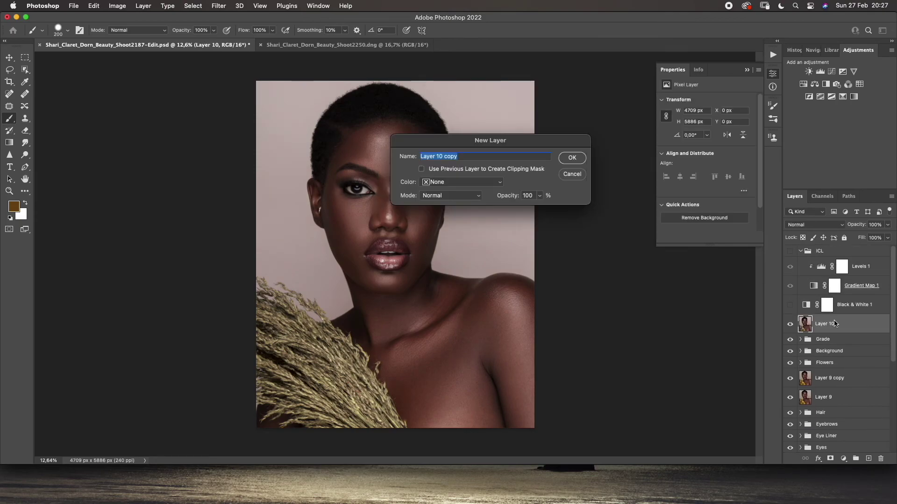
pyautogui.press('Return')
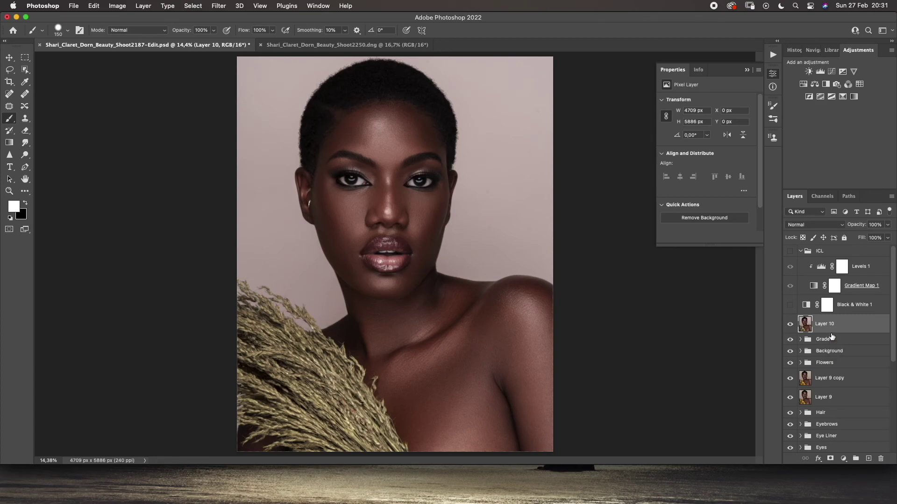
pyautogui.press('super+alt+j')
pyautogui.press('Return')
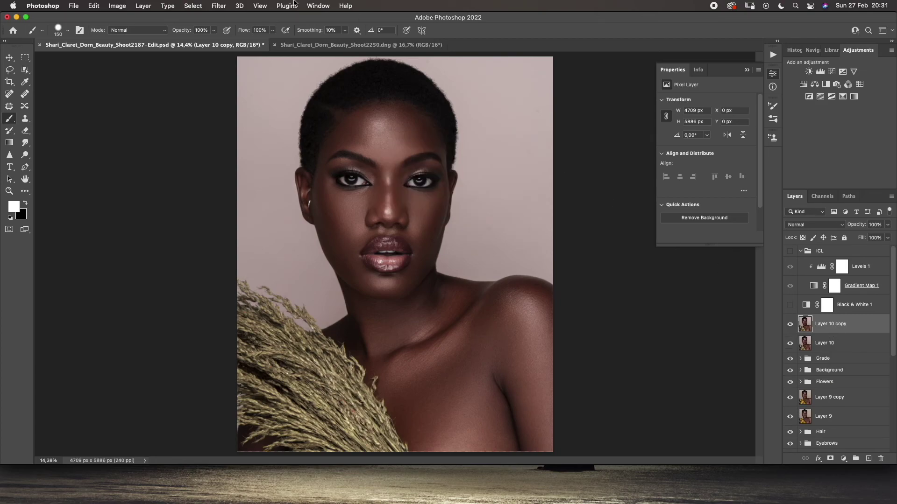
# Step: Open Layer 10 copy in Liquify and ready the Forward Warp tool at the upper hairline
pyautogui.click(208, 5)
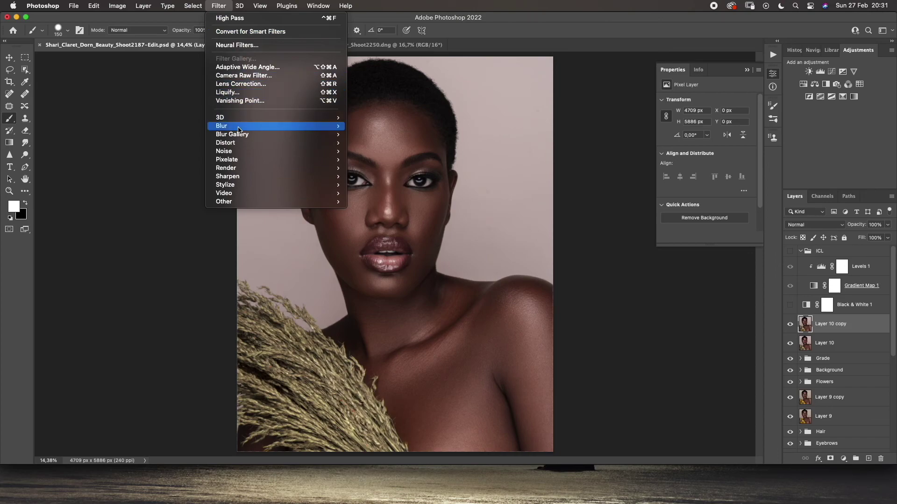
pyautogui.click(228, 92)
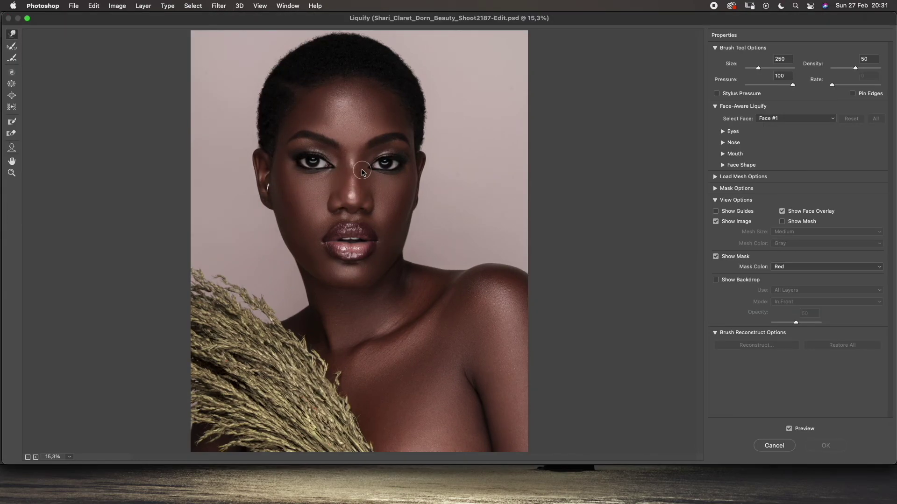
pyautogui.click(12, 172)
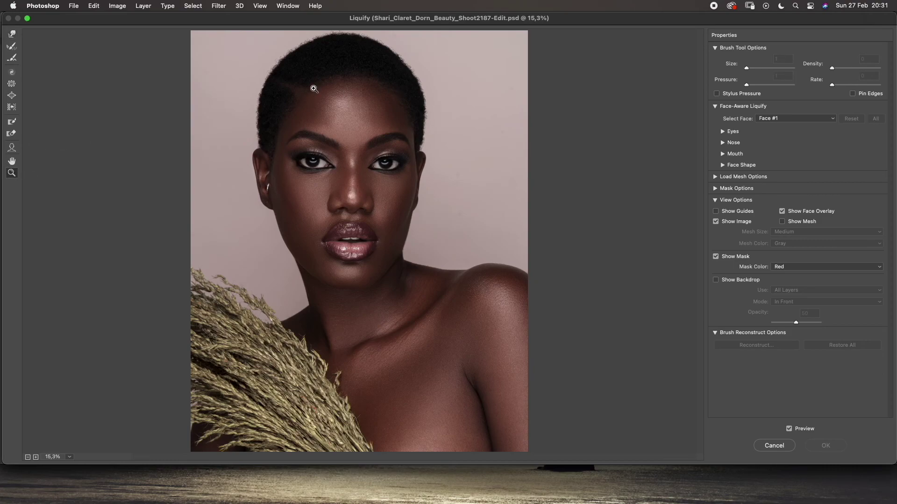
pyautogui.click(314, 89)
pyautogui.click(287, 118)
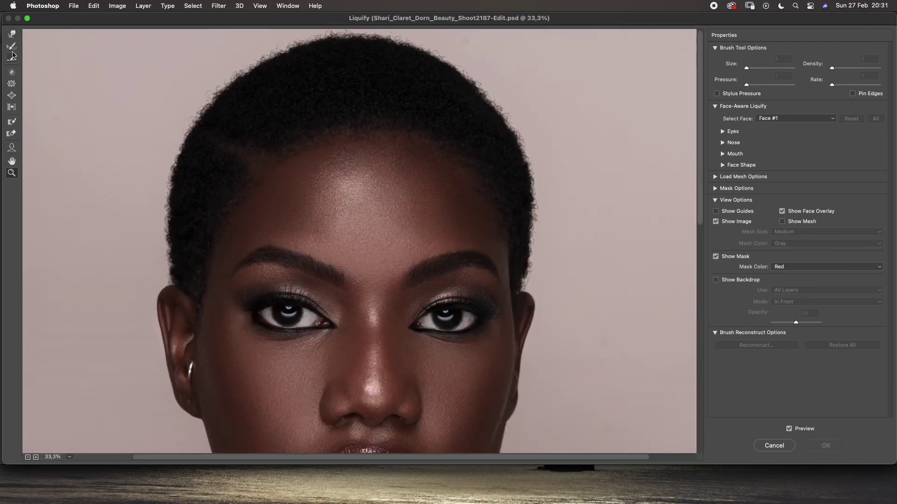
pyautogui.click(13, 40)
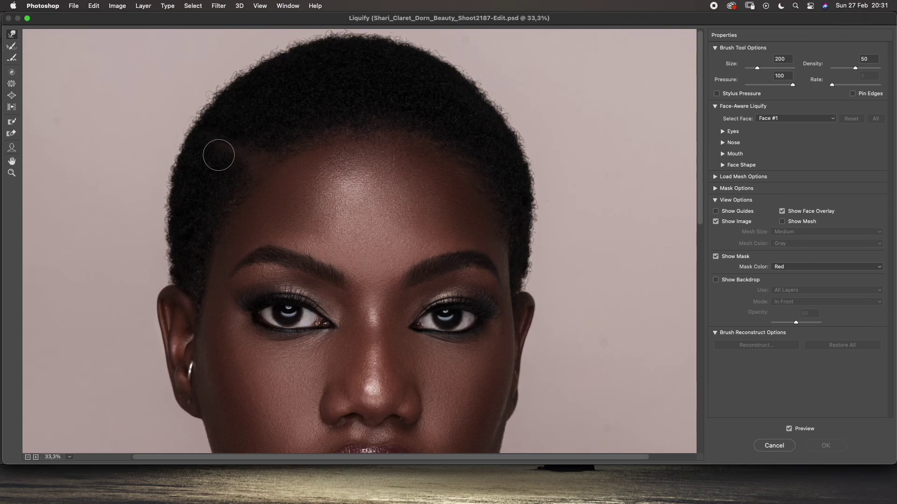
# Step: Reshape the hairline and the notch at the temple with Forward Warp, varying the brush size between 150 and 300
pyautogui.moveTo(220, 149); pyautogui.dragTo(214, 145)
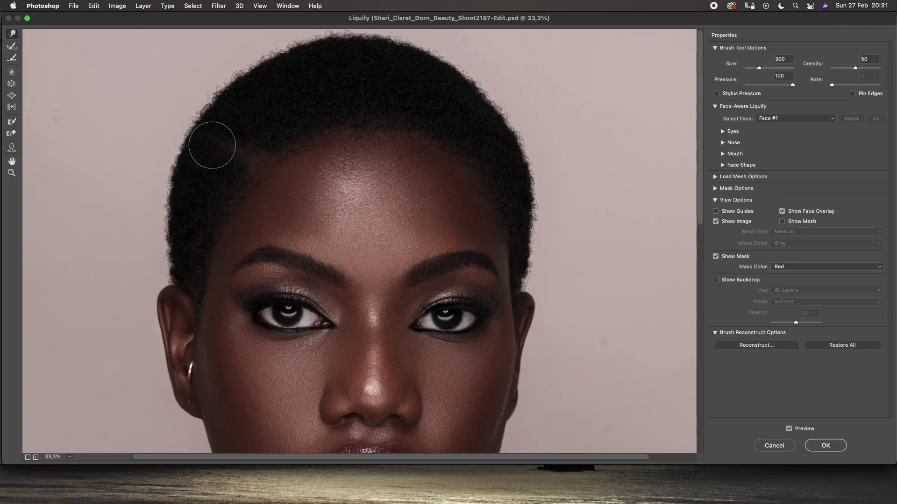
pyautogui.press('[')
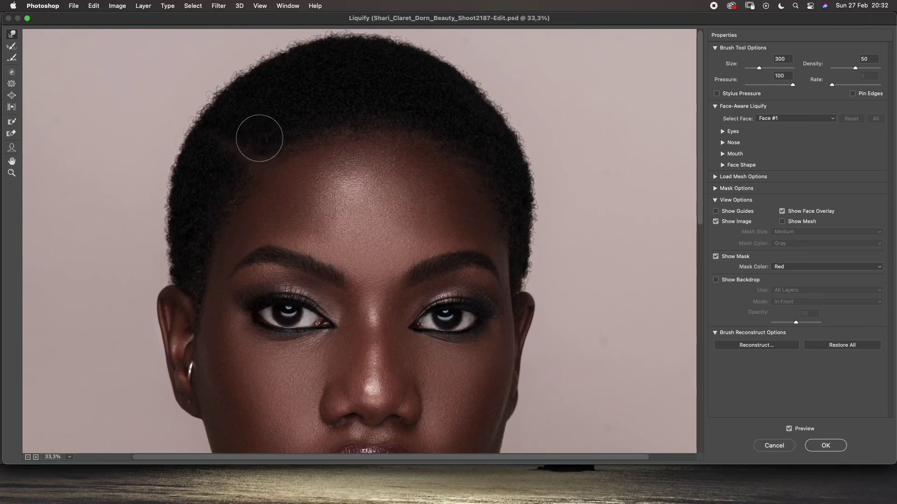
pyautogui.press(']')
pyautogui.press('[')
pyautogui.press('[')
pyautogui.press('[')
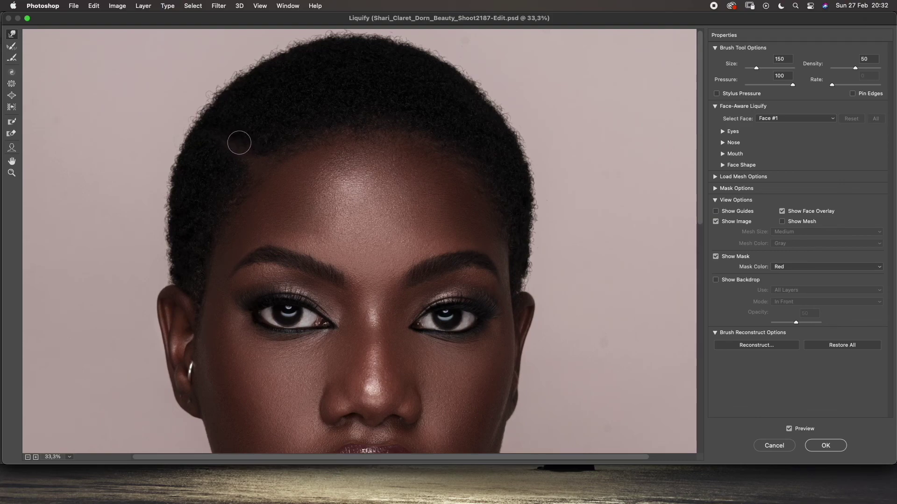
pyautogui.press(']')
pyautogui.press(']')
pyautogui.press(']')
pyautogui.press(']')
pyautogui.press(']')
pyautogui.press(']')
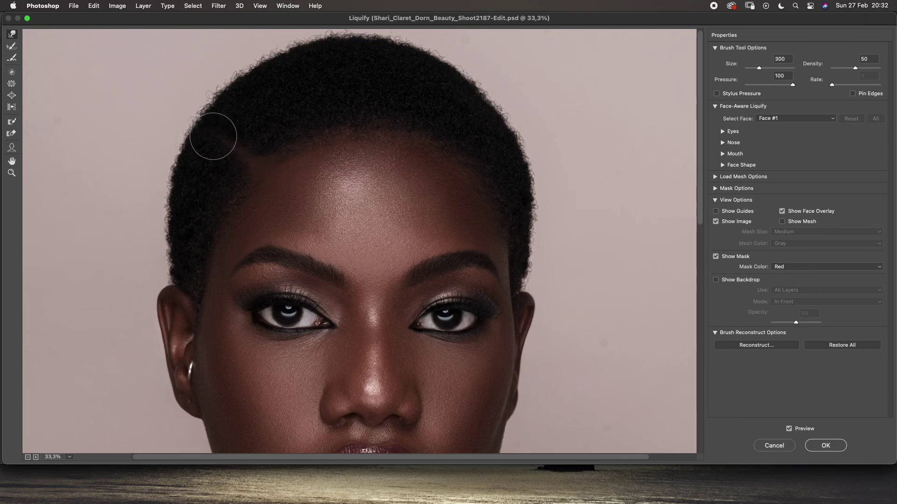
# Step: Refine the temple hairline with a smaller Forward Warp brush down to size 90, check the preview, and apply Liquify
pyautogui.press('[')
pyautogui.press('[')
pyautogui.press('[')
pyautogui.press('[')
pyautogui.press('[')
pyautogui.press('[')
pyautogui.press('[')
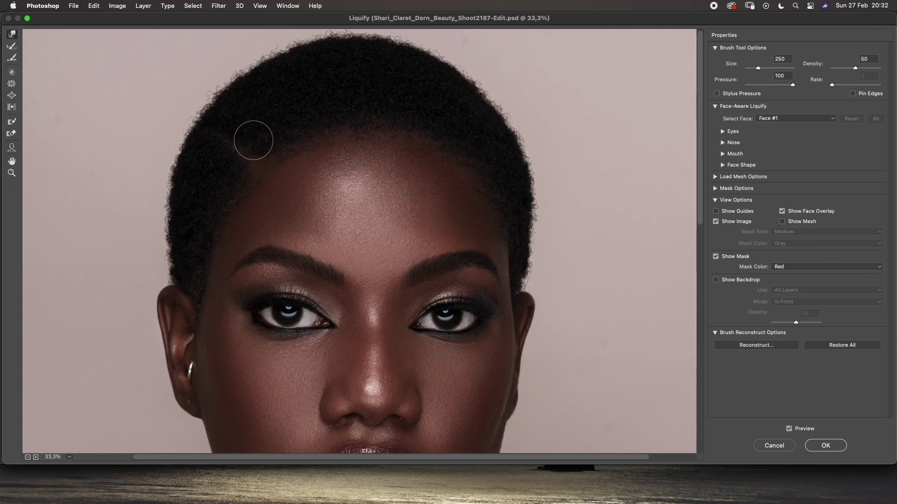
pyautogui.press('[')
pyautogui.press('[')
pyautogui.click(789, 429)
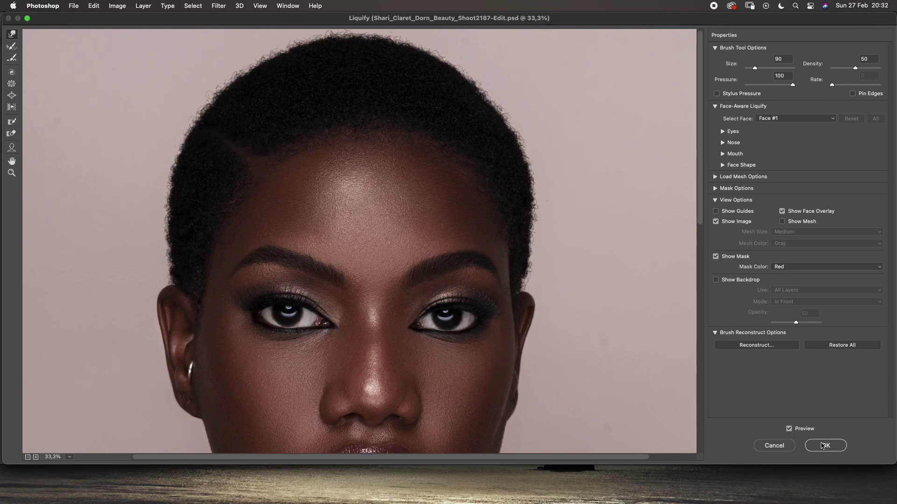
pyautogui.click(824, 446)
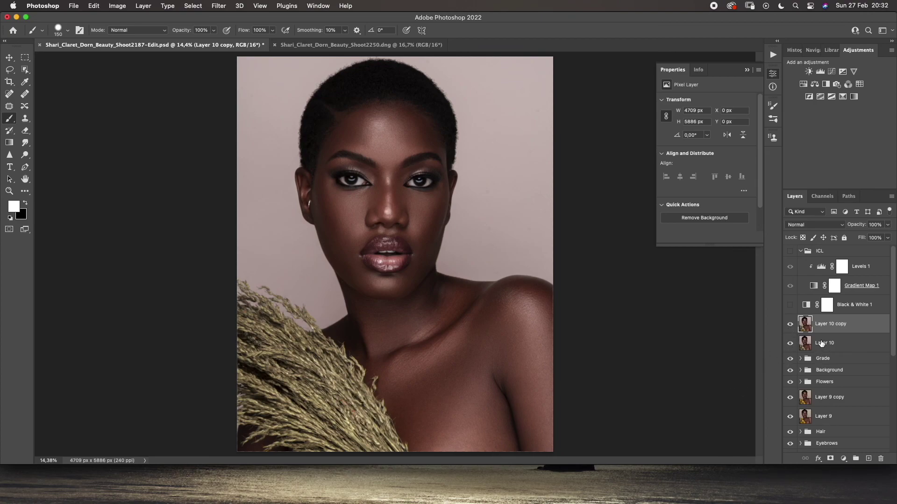
# Step: Apply a High Pass filter with a 0,2 pixel radius to Layer 10 copy and set its blend mode to Vivid Light
pyautogui.click(215, 6)
pyautogui.moveTo(322, 201)
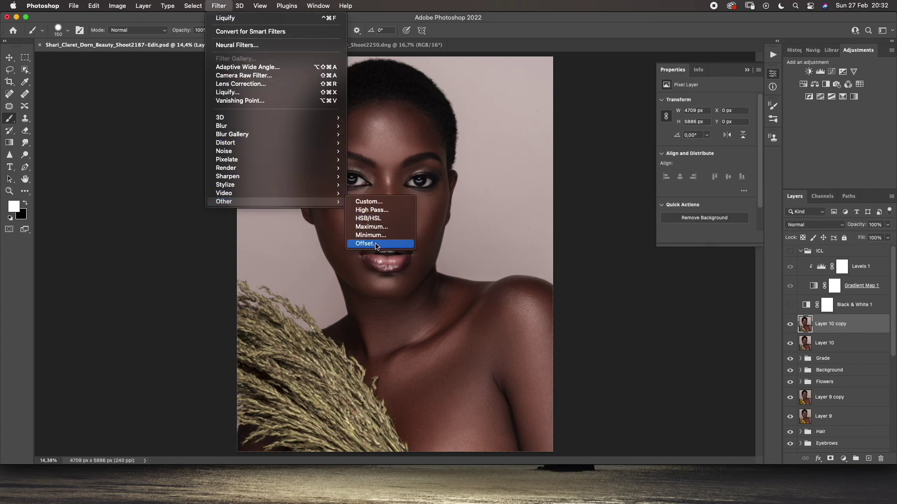
pyautogui.click(370, 210)
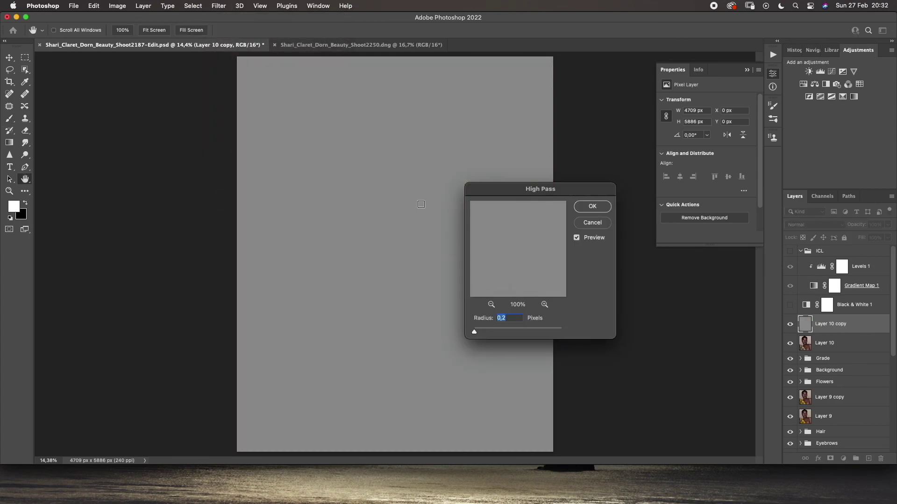
pyautogui.click(592, 206)
pyautogui.press('b')
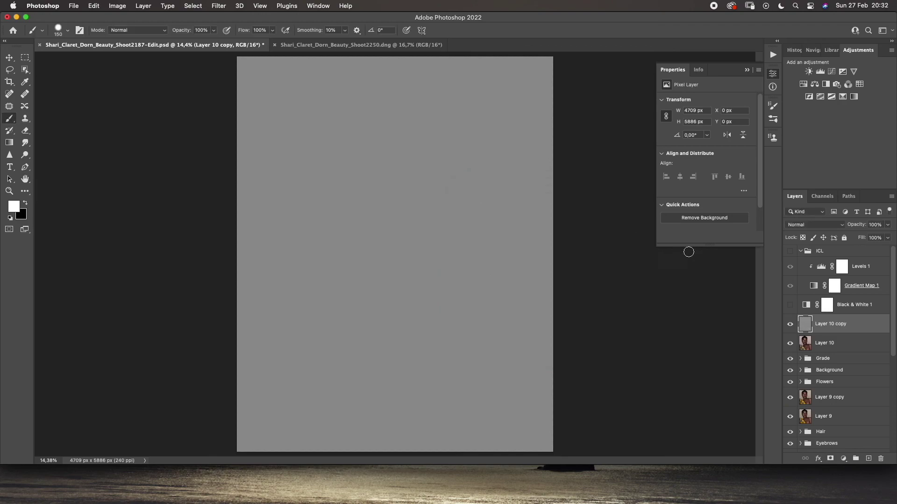
pyautogui.click(812, 225)
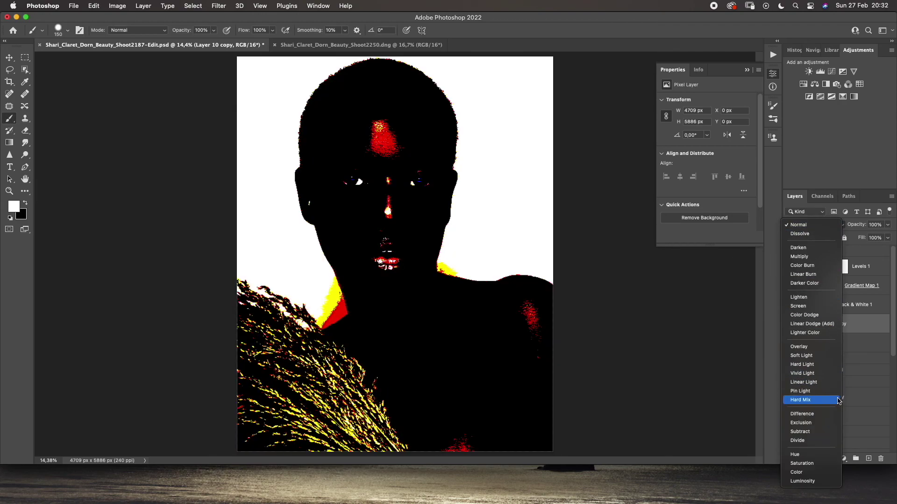
pyautogui.click(818, 373)
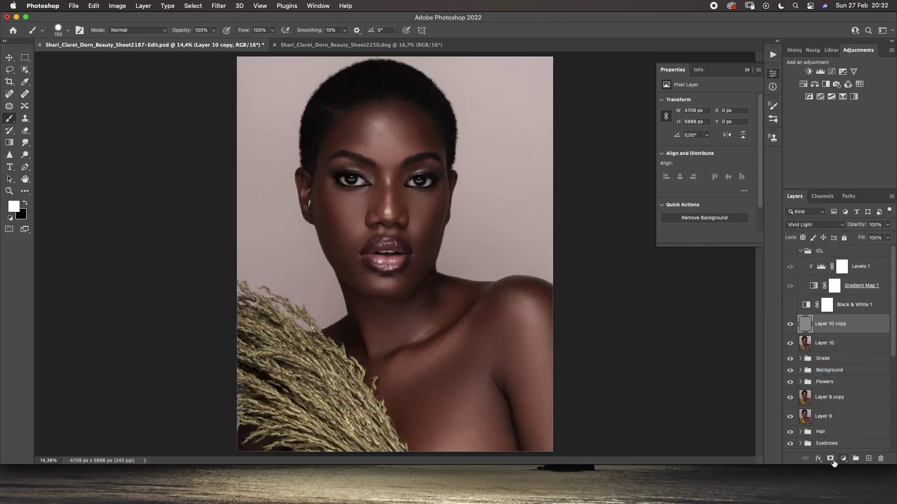
# Step: Add a layer mask to Layer 10 copy and paint black over the eyes and lips, adjusting the brush size
pyautogui.click(830, 458)
pyautogui.click(27, 204)
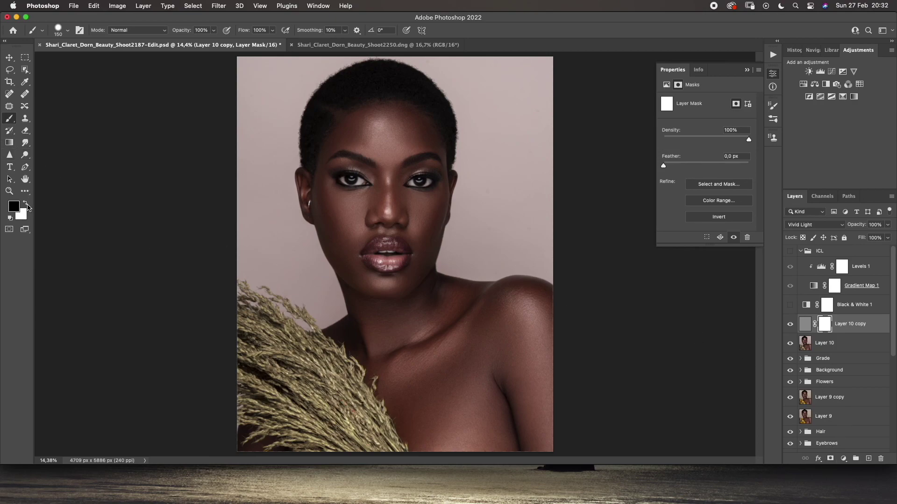
pyautogui.press('[')
pyautogui.press('[')
pyautogui.press('[')
pyautogui.press(']')
# Step: Compare the completed retouch with the original by toggling Layer 1 as the only visible layer
pyautogui.scroll(-10, 836, 387)
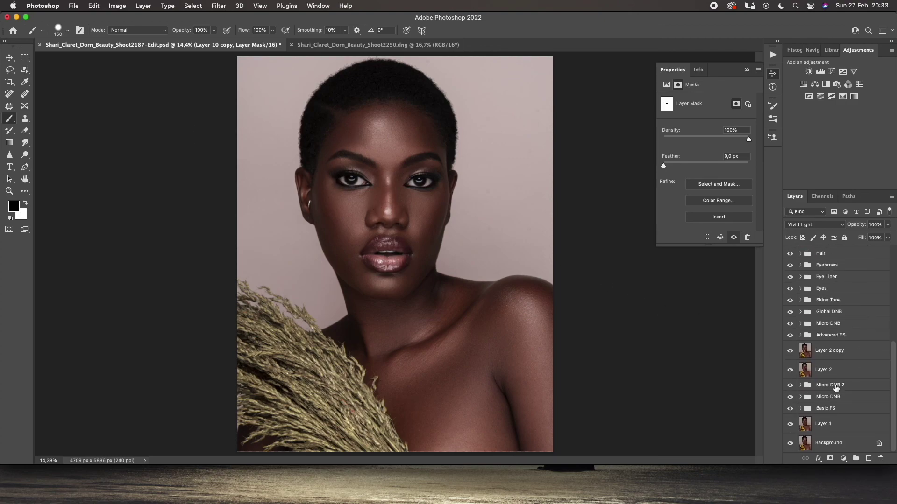
pyautogui.click(826, 428)
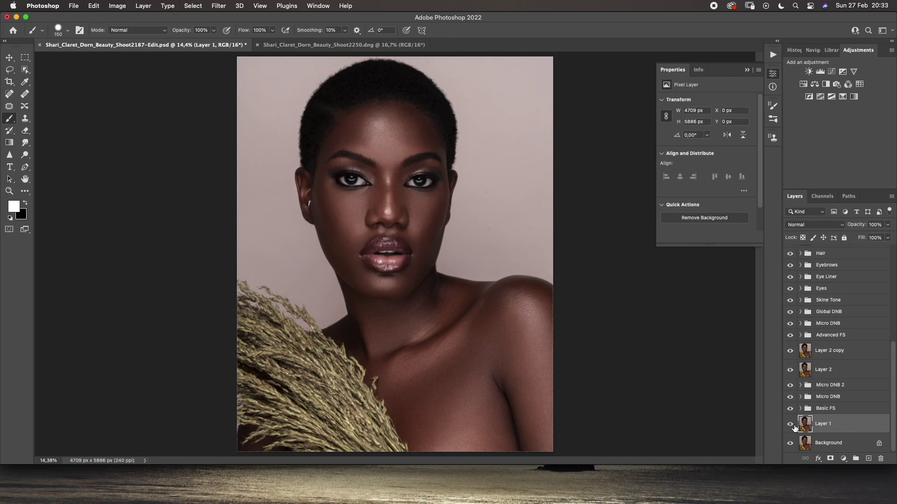
pyautogui.keyDown('alt'); pyautogui.click(794, 426); pyautogui.keyUp('alt')
pyautogui.keyDown('alt'); pyautogui.click(794, 426); pyautogui.keyUp('alt')
pyautogui.keyDown('alt'); pyautogui.click(794, 426); pyautogui.keyUp('alt')
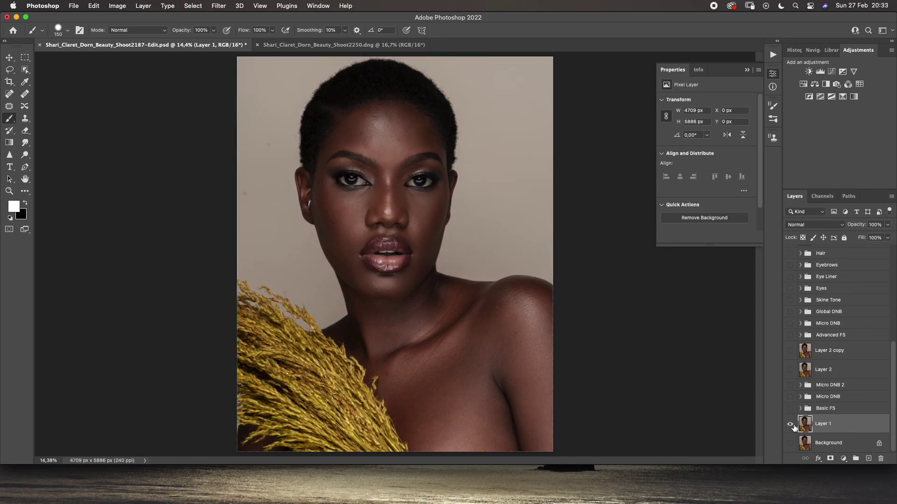
pyautogui.keyDown('alt'); pyautogui.click(790, 425); pyautogui.keyUp('alt')
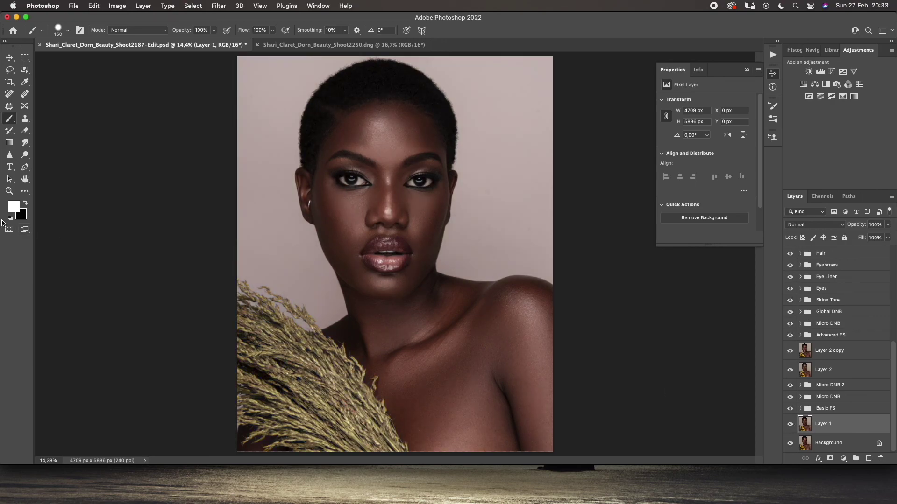